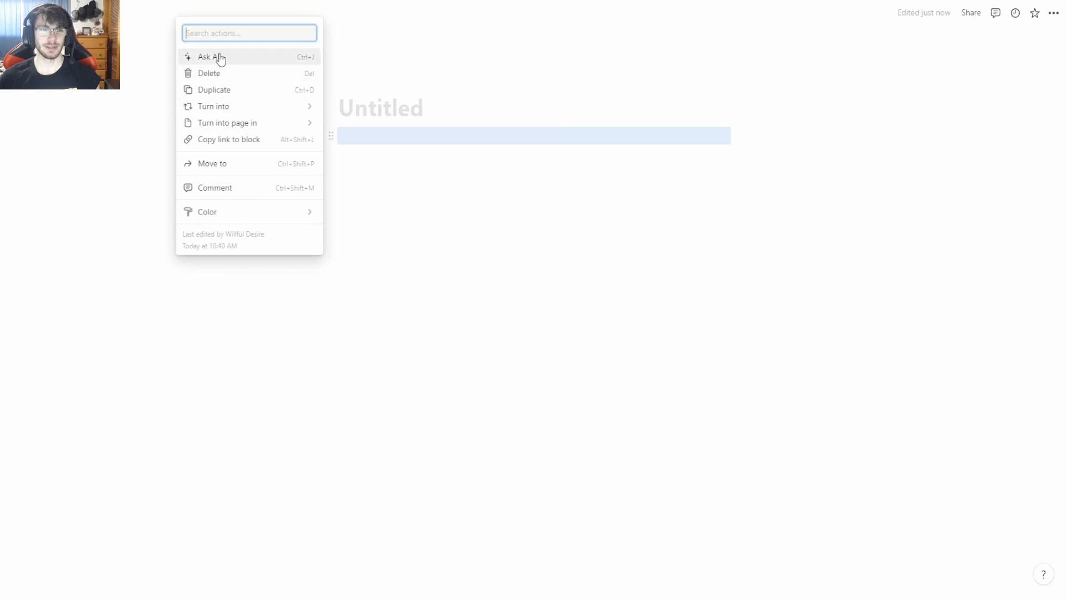
- Title the untitled page "Testing Notion"
{"action": "mouse_move", "coordinate": [255, 212]}
{"action": "left_click", "coordinate": [259, 321]}
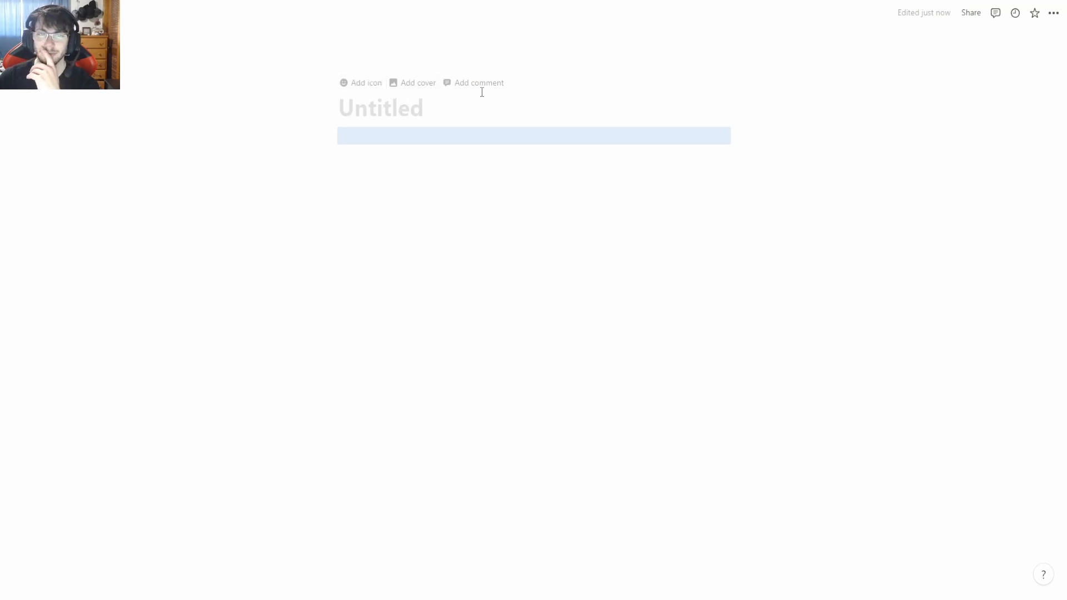
{"action": "left_click", "coordinate": [389, 104]}
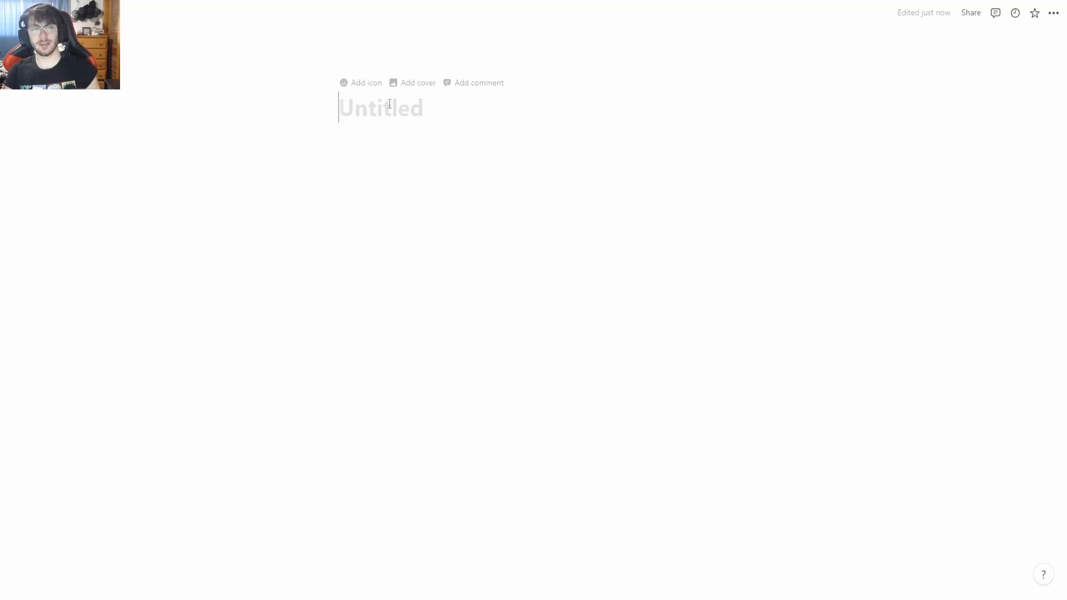
{"action": "type", "text": "Testing Notion"}
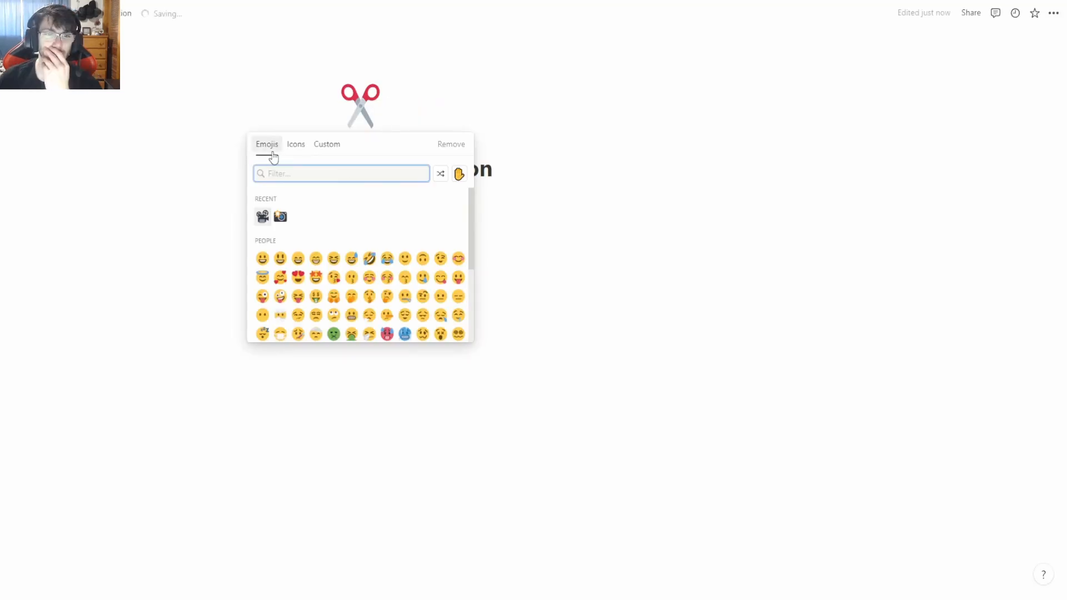
- Browse the icon and custom image options, filter the emojis by "sci" and set the light-skinned scientist emoji as the page icon
{"action": "left_click", "coordinate": [296, 148]}
{"action": "scroll", "coordinate": [340, 287], "scroll_direction": "down", "scroll_amount": 3}
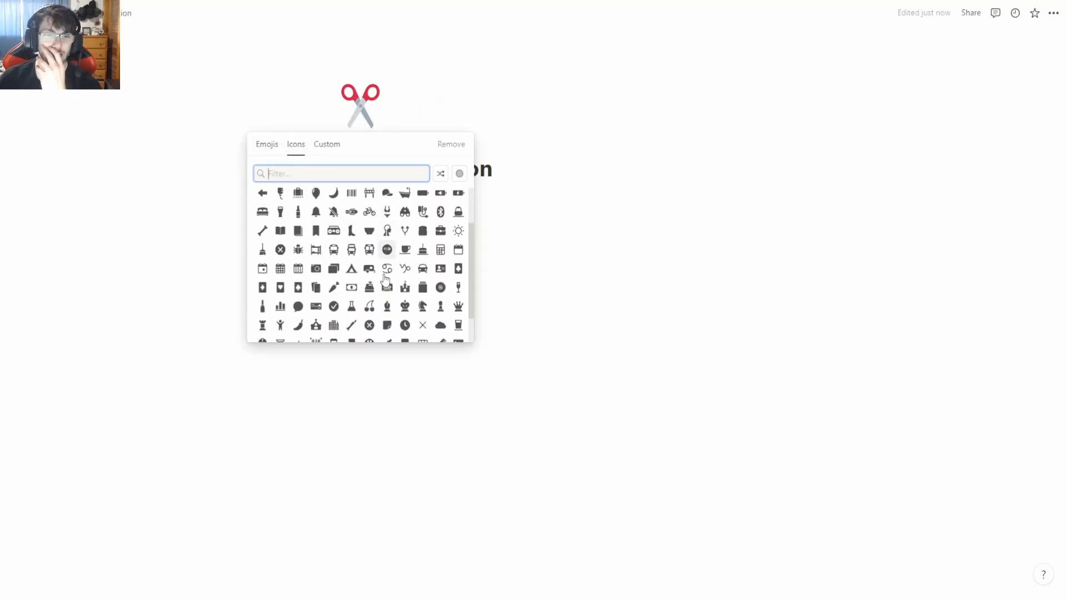
{"action": "left_click", "coordinate": [328, 145]}
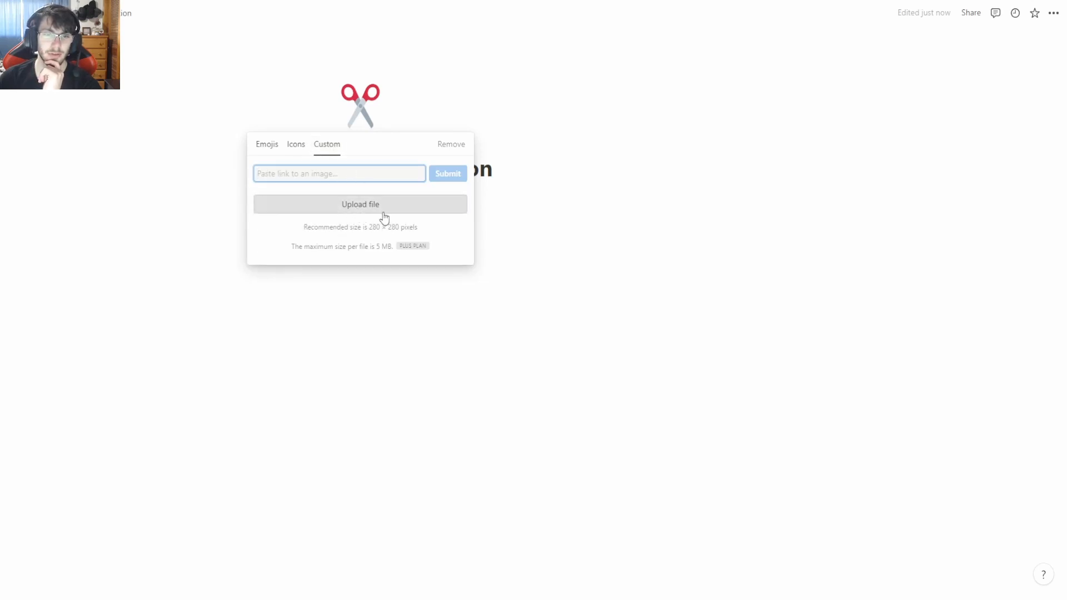
{"action": "left_click", "coordinate": [267, 144]}
{"action": "left_click", "coordinate": [267, 205]}
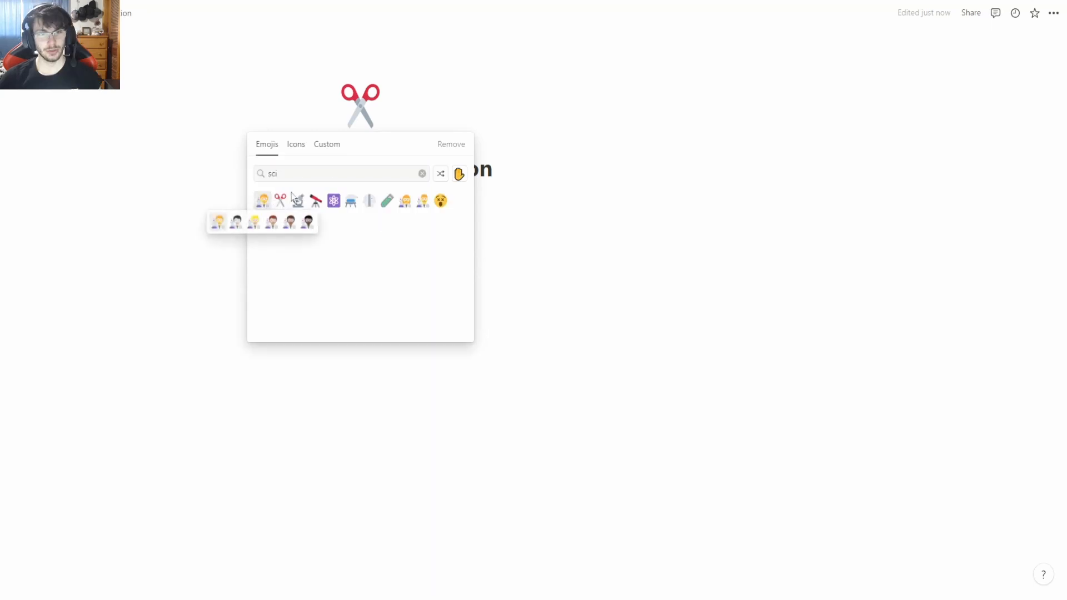
{"action": "left_click", "coordinate": [235, 220]}
- Add a cover image to the page, shift the picture slightly upward and save its position
{"action": "left_click", "coordinate": [368, 143]}
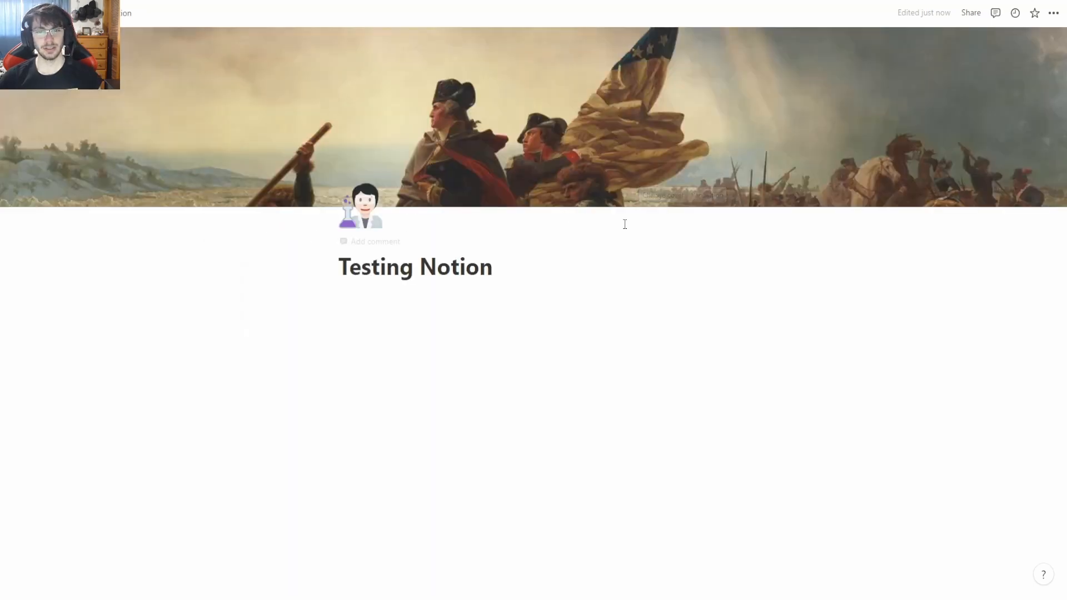
{"action": "left_click", "coordinate": [706, 197]}
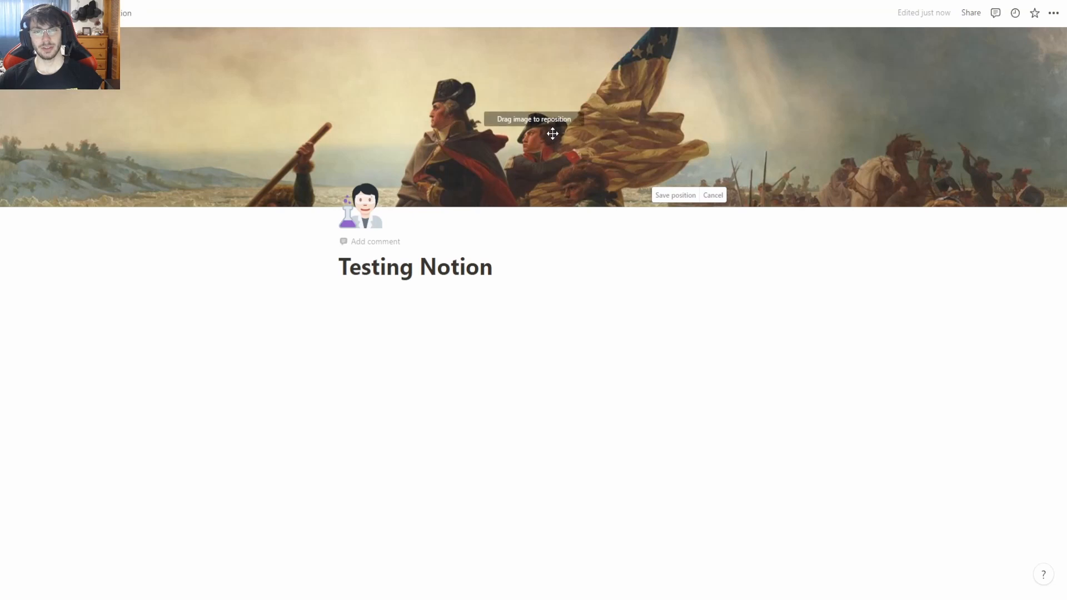
{"action": "left_click_drag", "start_coordinate": [554, 134], "coordinate": [553, 108]}
{"action": "left_click", "coordinate": [667, 197]}
- Look through the cover sources and replace the cover with the photo of a hand writing with a stylus beside a drink
{"action": "left_click", "coordinate": [662, 199]}
{"action": "scroll", "coordinate": [593, 305], "scroll_direction": "down", "scroll_amount": 8}
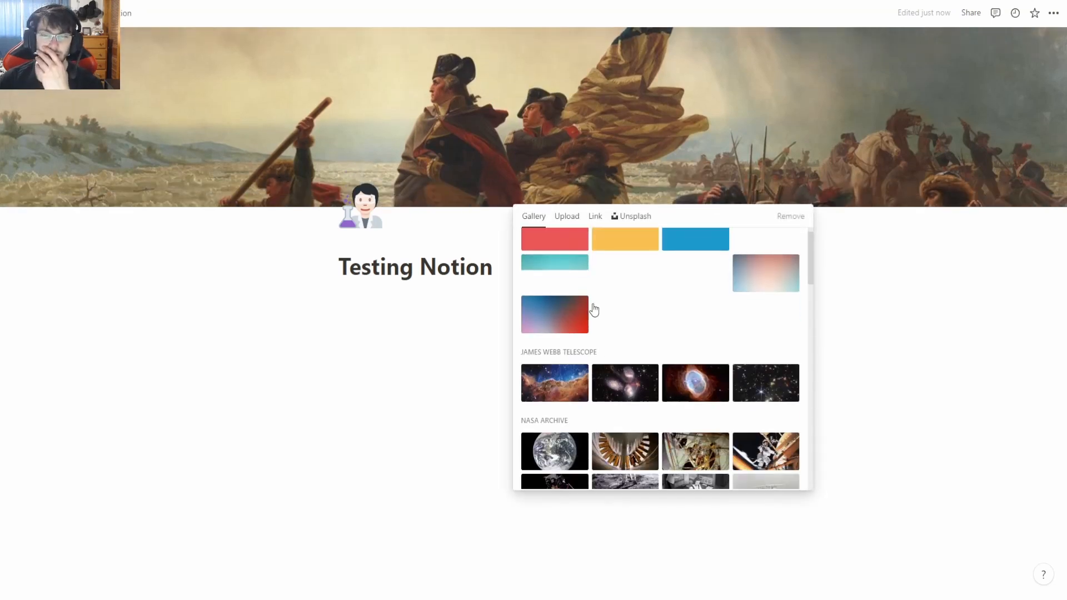
{"action": "left_click", "coordinate": [566, 216]}
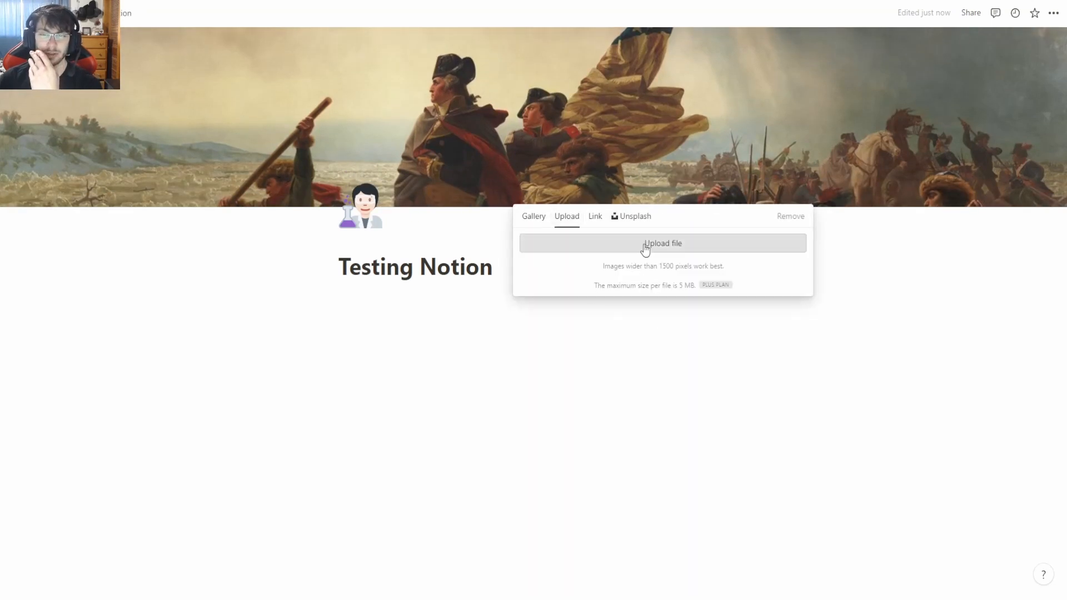
{"action": "left_click", "coordinate": [595, 216]}
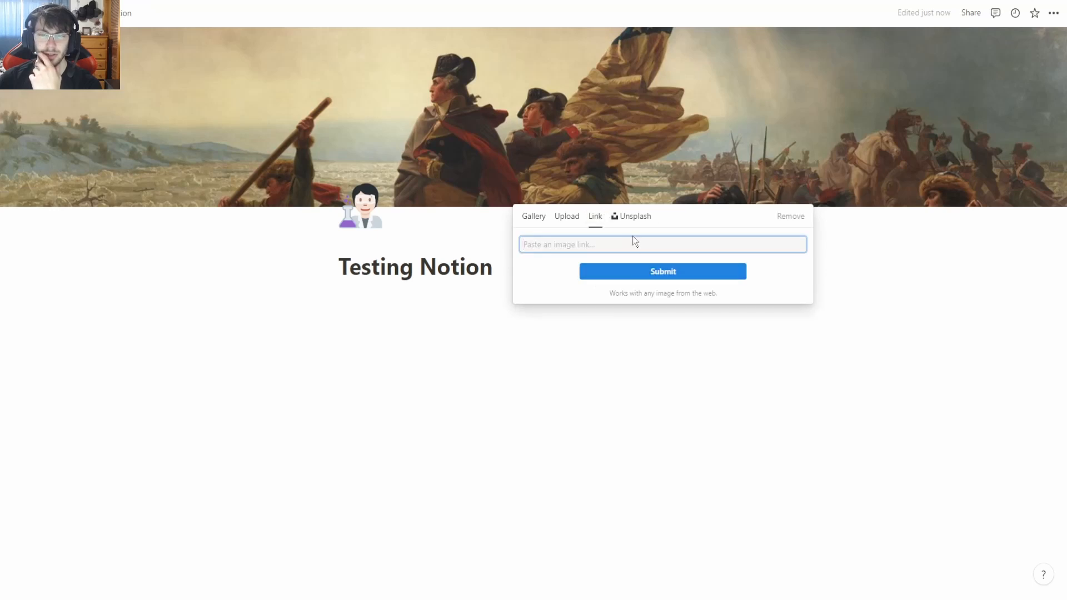
{"action": "left_click", "coordinate": [634, 217]}
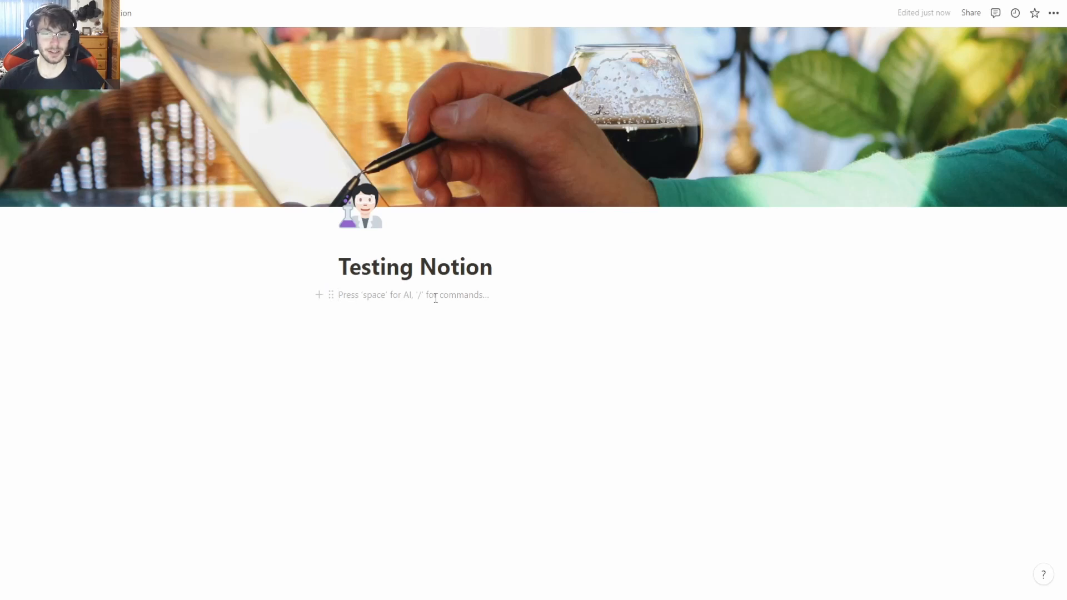
- Examine the AI drafting options for the empty block, including the additional ones and the brainstorm prompt
{"action": "key", "text": "space"}
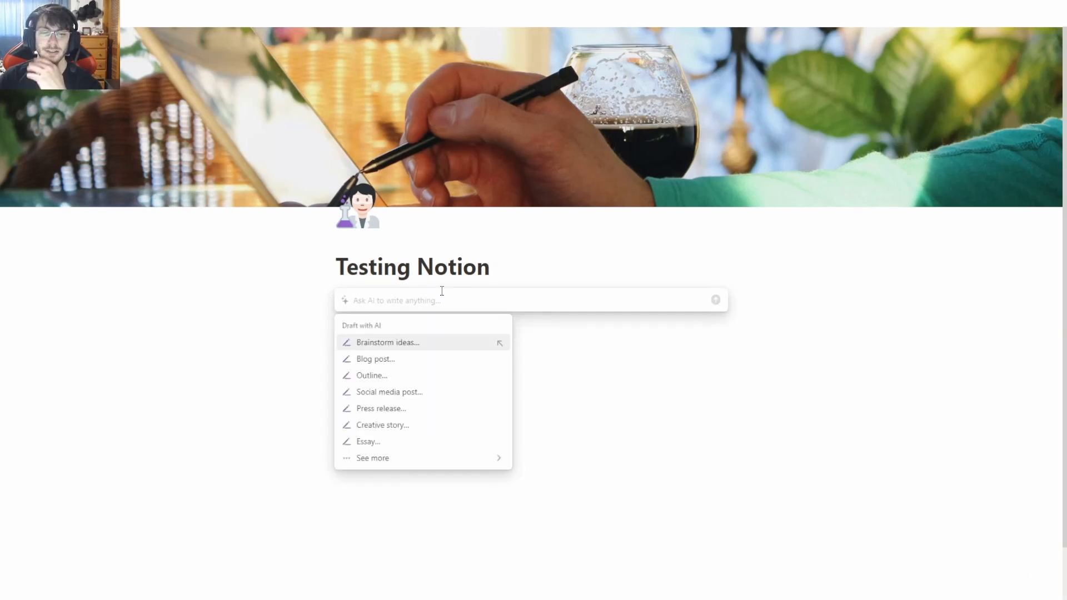
{"action": "key", "text": "Down"}
{"action": "key", "text": "Up"}
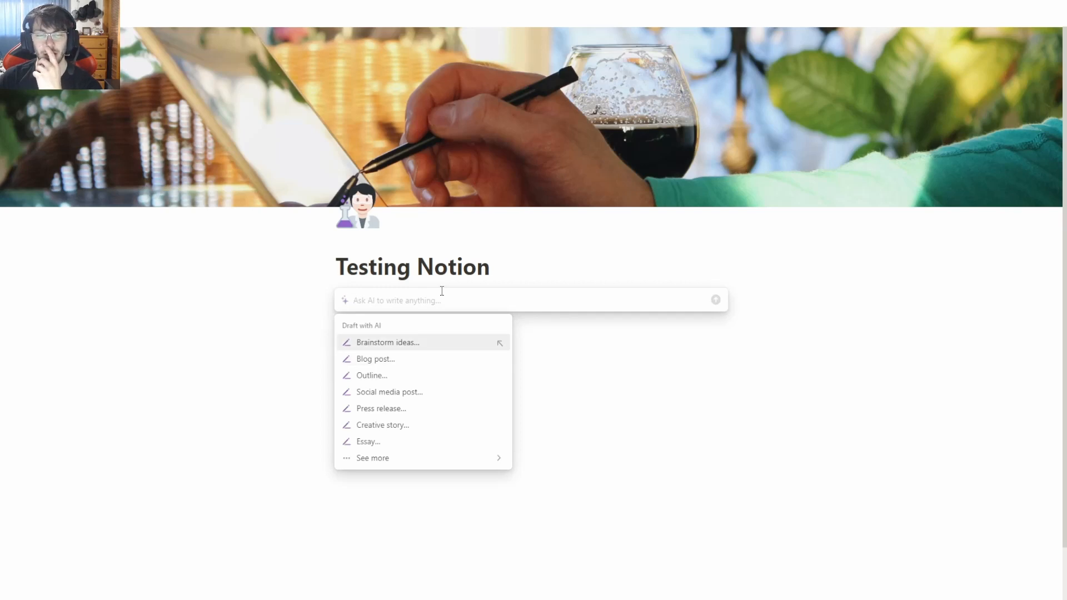
{"action": "key", "text": "Down"}
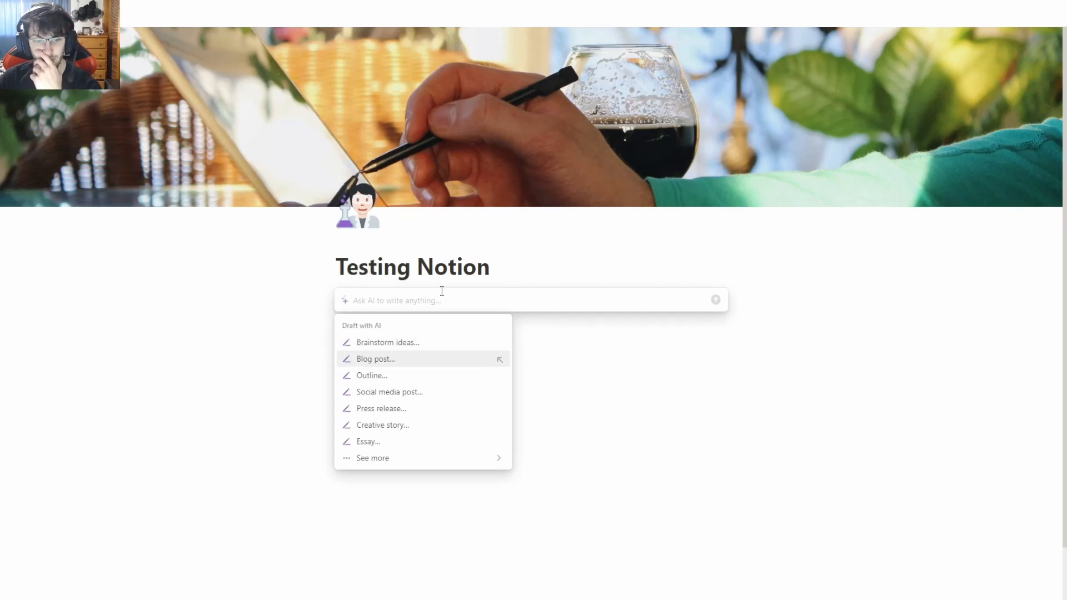
{"action": "key", "text": "Down"}
{"action": "key", "text": "Down"}
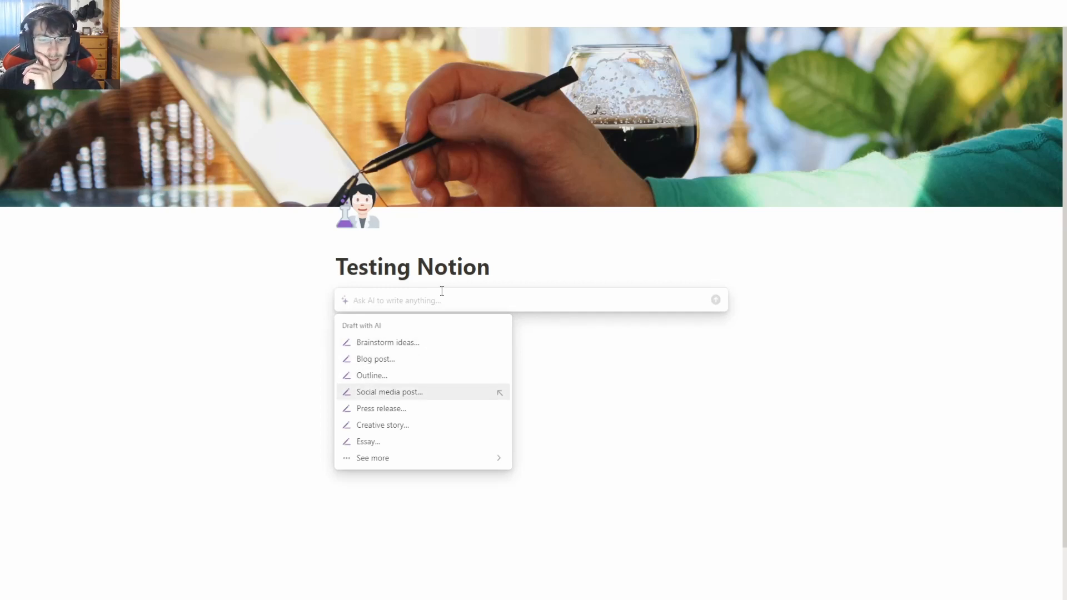
{"action": "key", "text": "Down"}
{"action": "key", "text": "Down"}
{"action": "key", "text": "Down"}
{"action": "key", "text": "Down"}
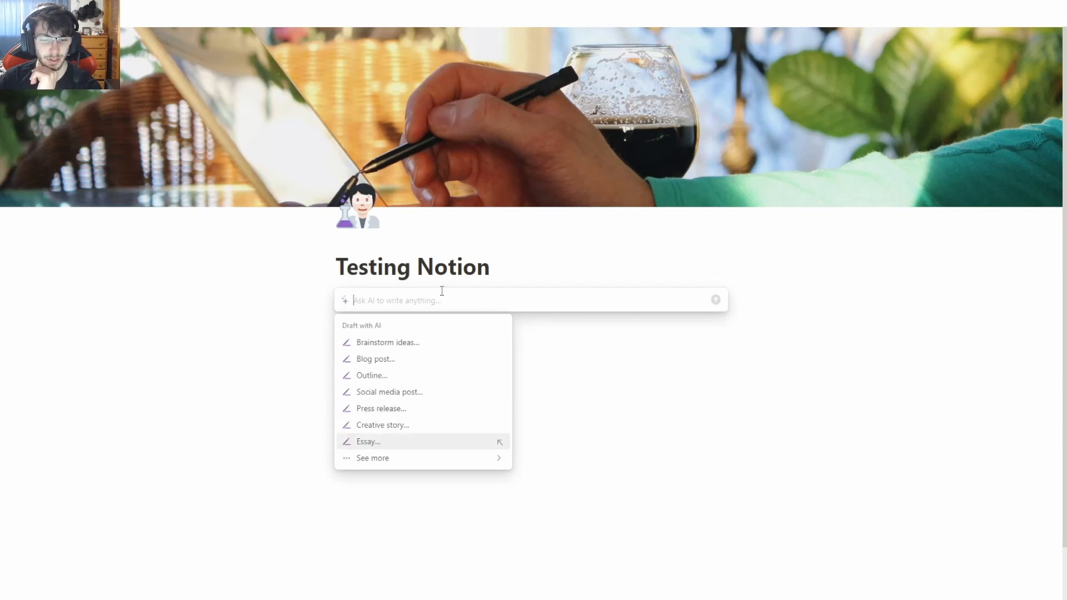
{"action": "key", "text": "Right"}
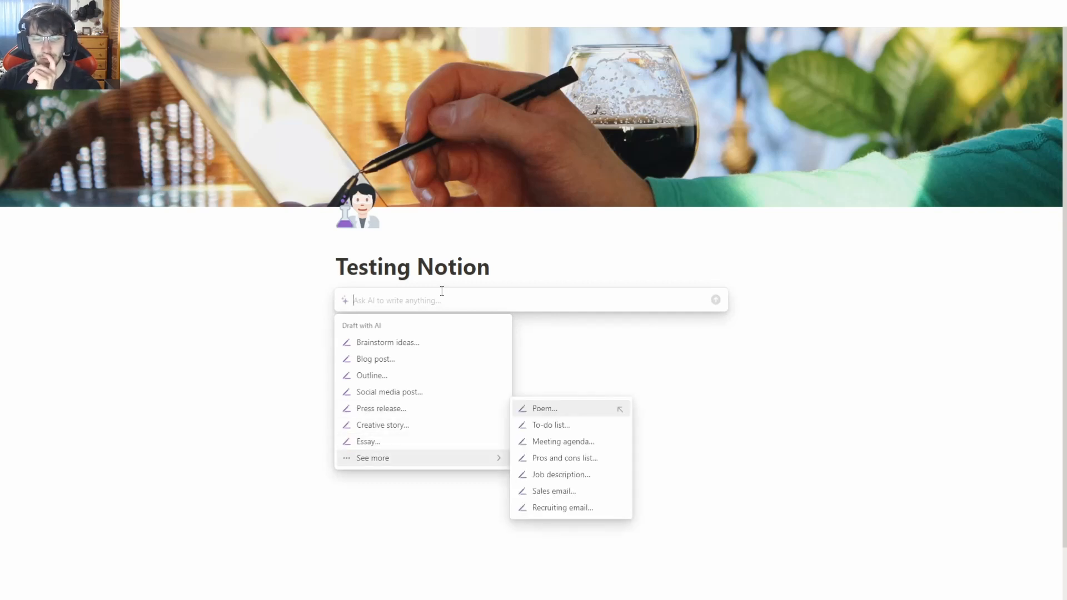
{"action": "key", "text": "Down"}
{"action": "key", "text": "Down"}
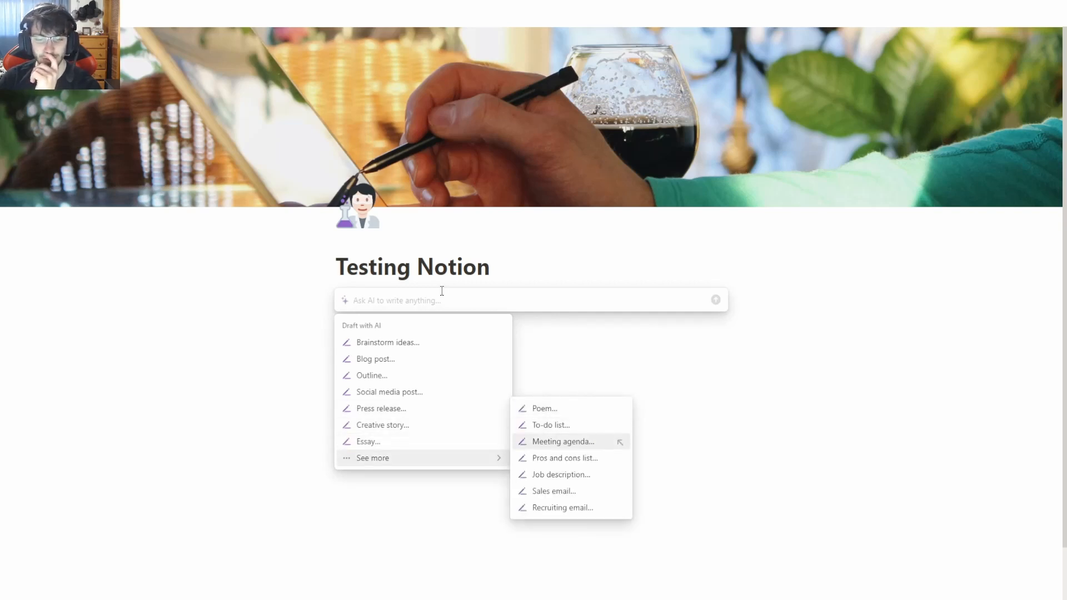
{"action": "key", "text": "Down"}
{"action": "key", "text": "Down"}
{"action": "key", "text": "Down"}
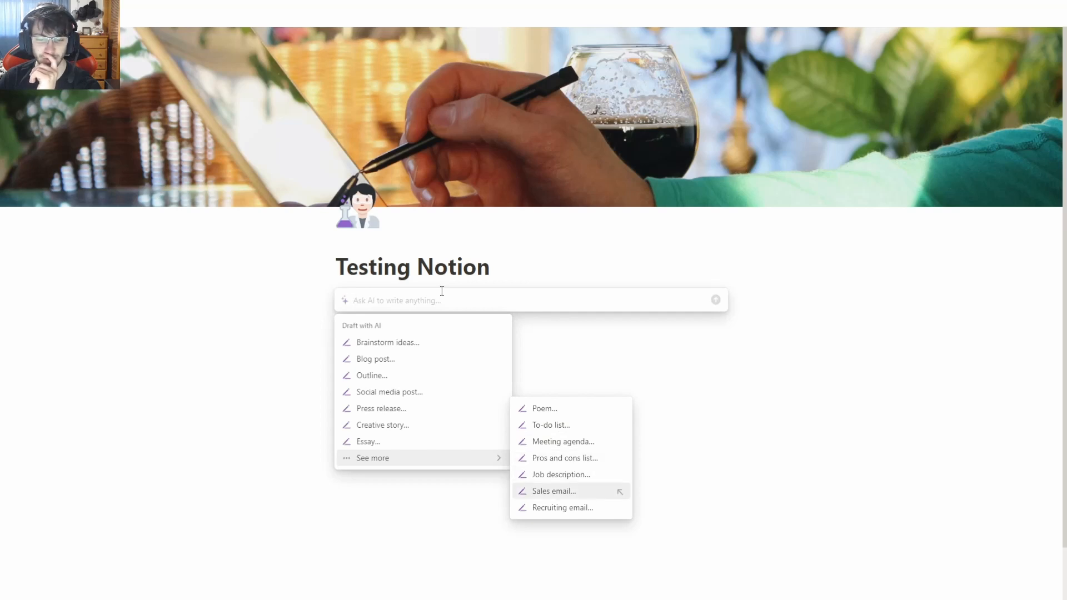
{"action": "key", "text": "Down"}
{"action": "key", "text": "Down"}
{"action": "key", "text": "Up"}
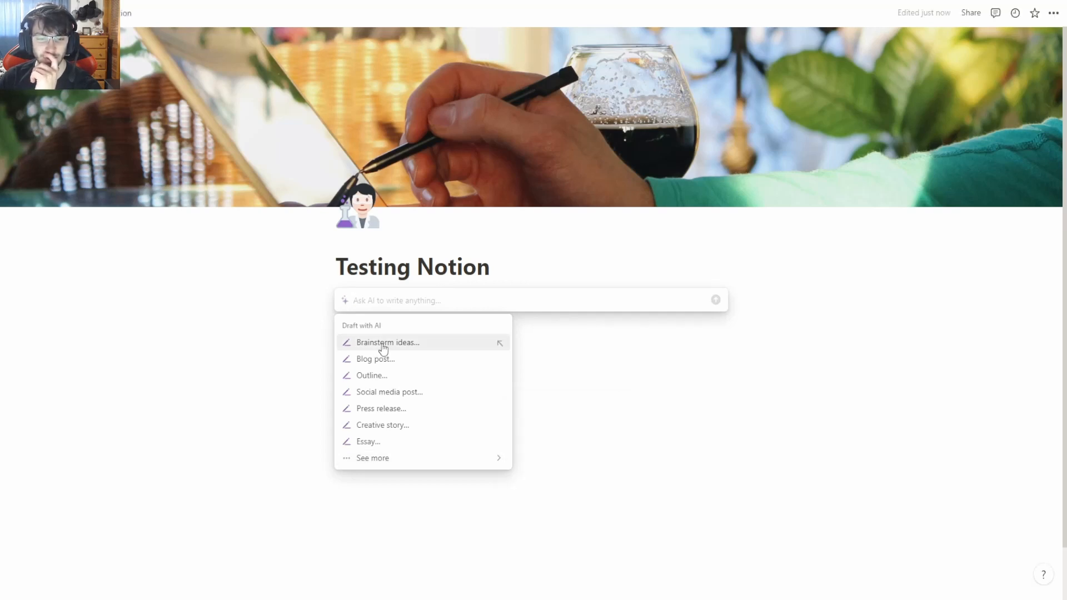
{"action": "left_click", "coordinate": [383, 344]}
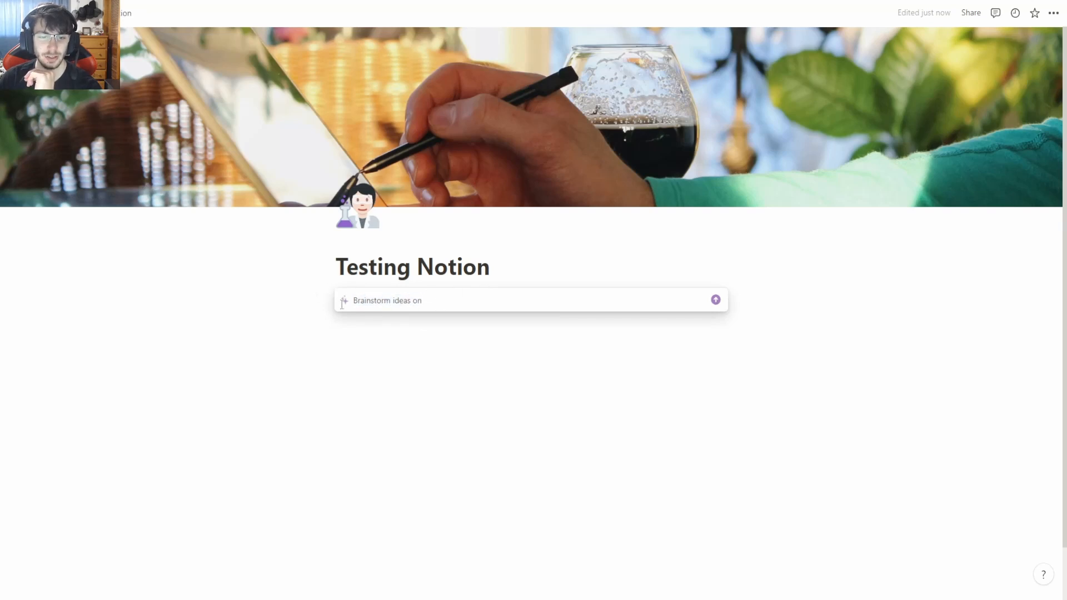
{"action": "key", "text": "Escape"}
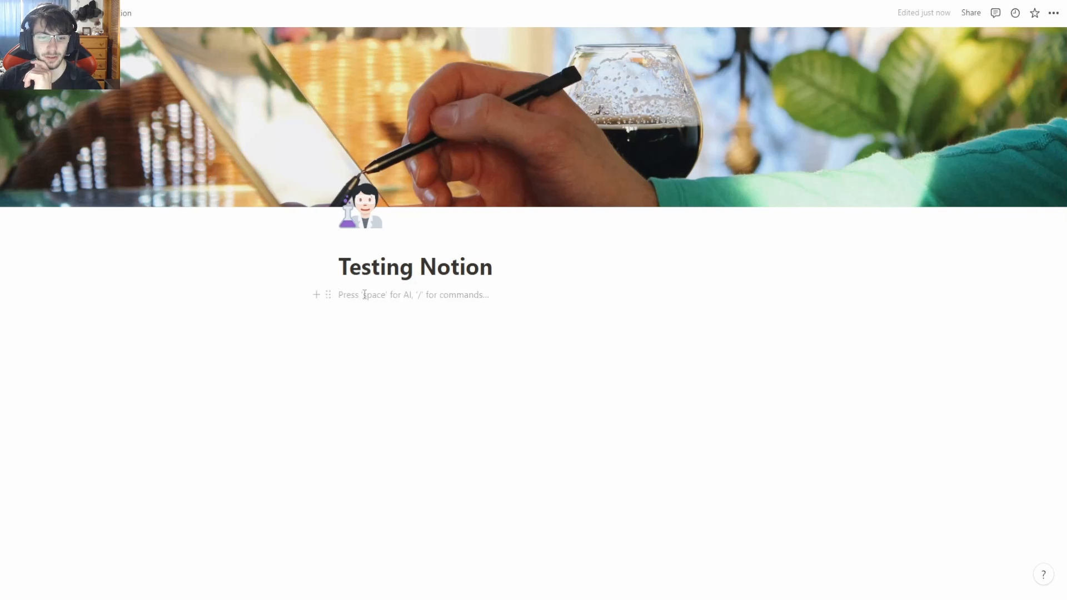
- Have the AI brainstorm ideas on "Notion Video" in the empty block and accept the generated list
{"action": "key", "text": "space"}
{"action": "left_click", "coordinate": [400, 344]}
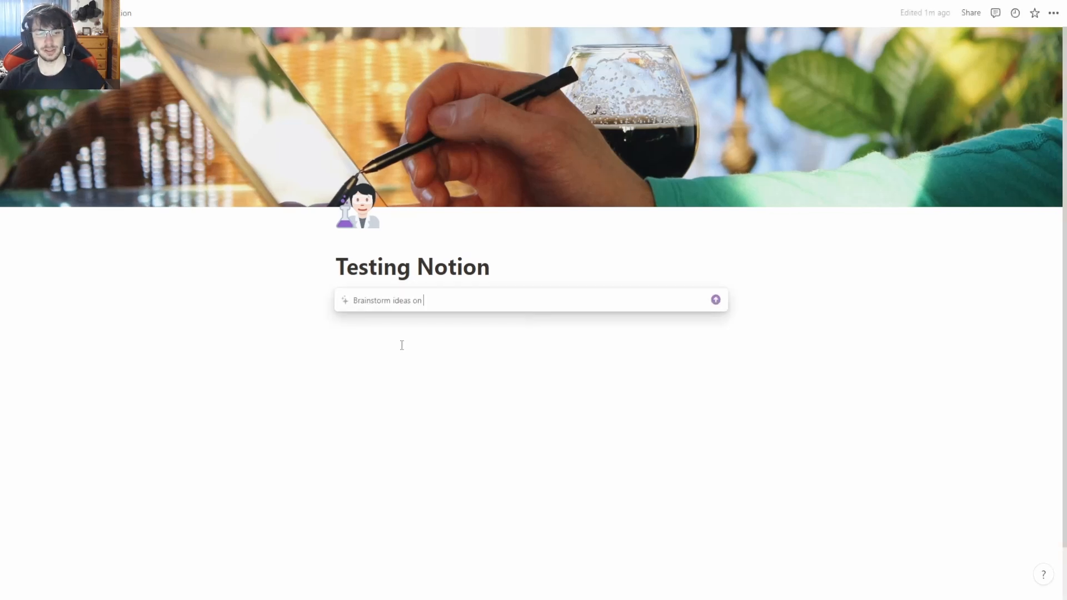
{"action": "type", "text": "Notion"}
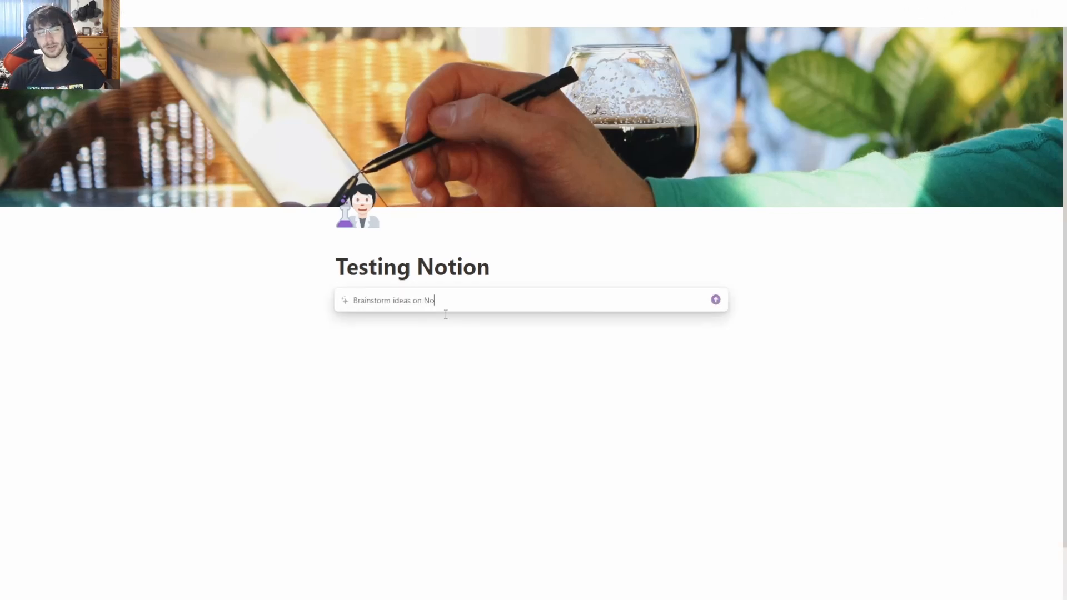
{"action": "type", "text": " Video"}
{"action": "key", "text": "Return"}
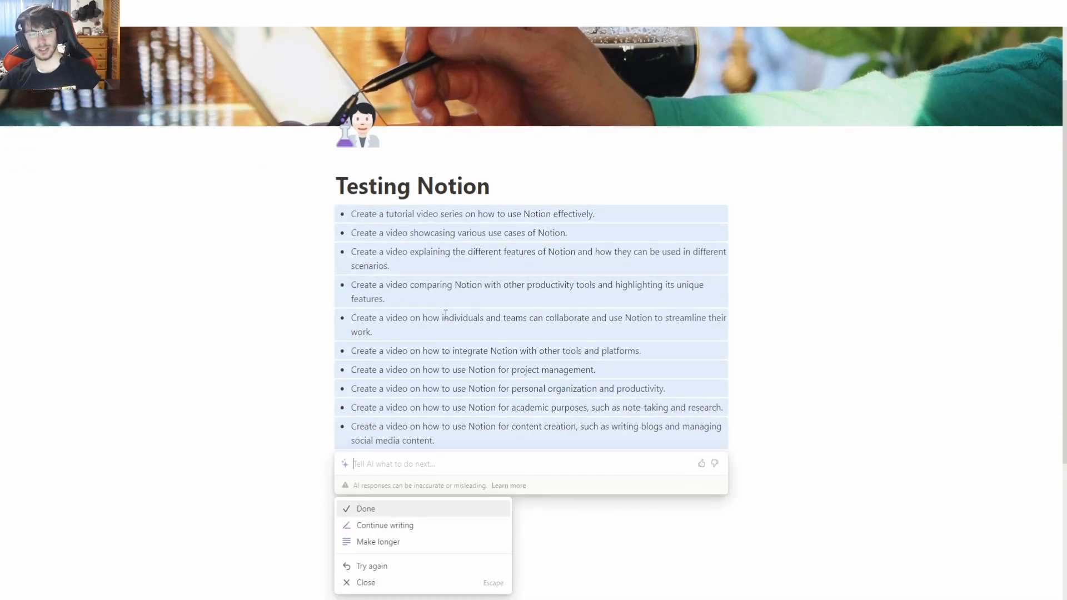
{"action": "key", "text": "Return"}
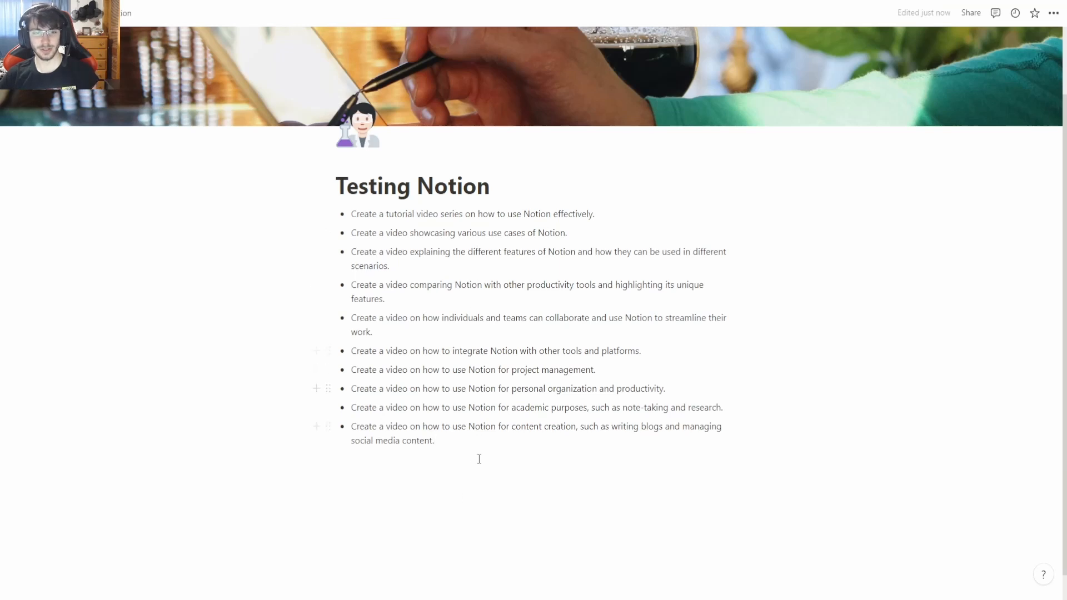
- Delete the whole generated list and turn the leftover bullet back into a plain empty block
{"action": "left_click_drag", "start_coordinate": [471, 443], "coordinate": [353, 207]}
{"action": "key", "text": "BackSpace"}
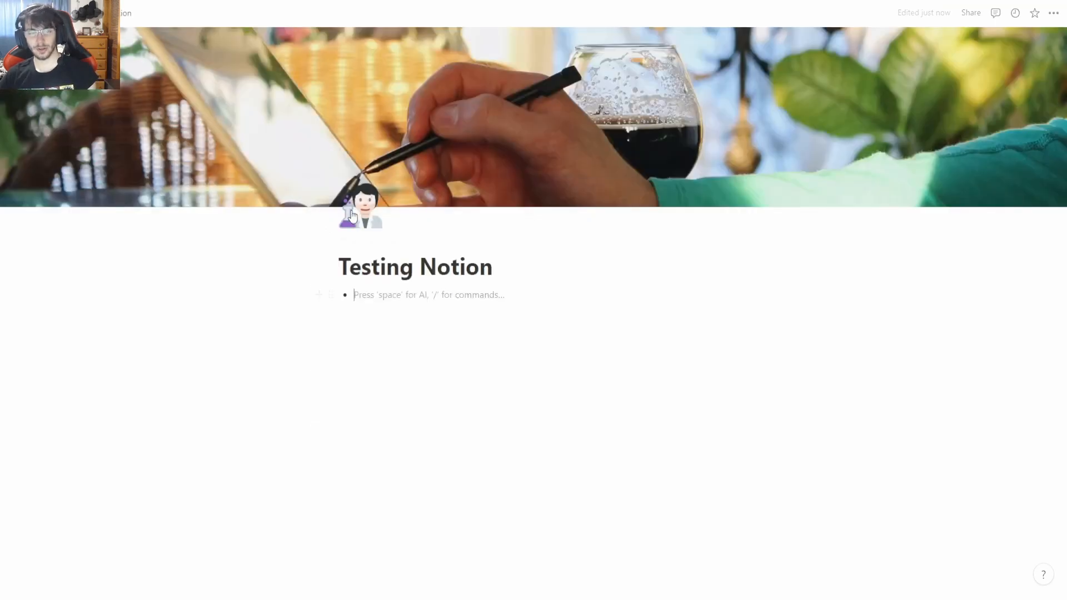
{"action": "key", "text": "BackSpace"}
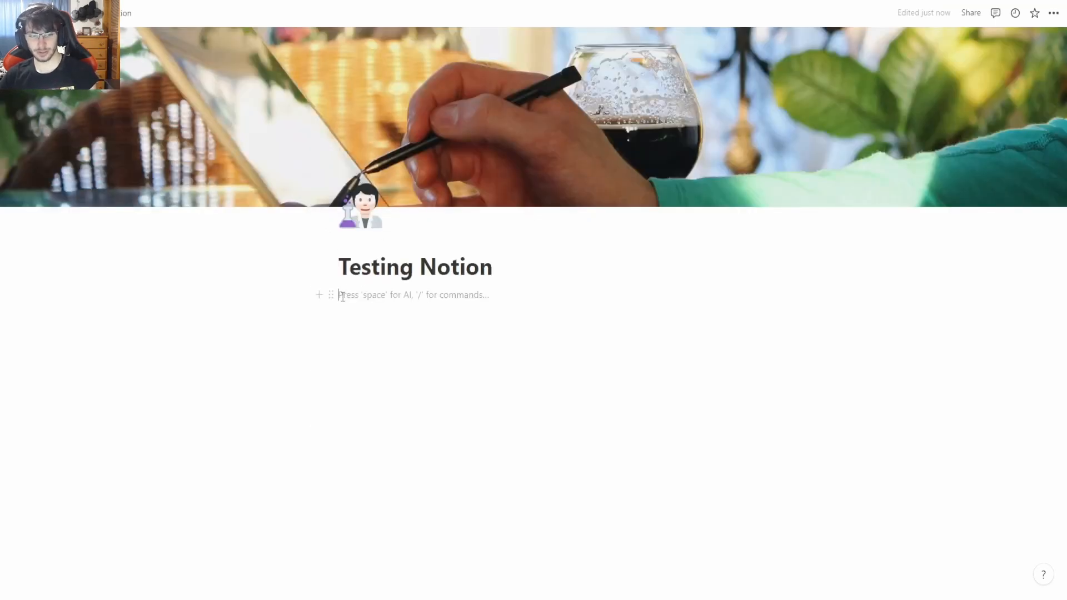
- Ask AI to write in the empty block, review the drafting options and try the blog post prompt
{"action": "left_click", "coordinate": [320, 295]}
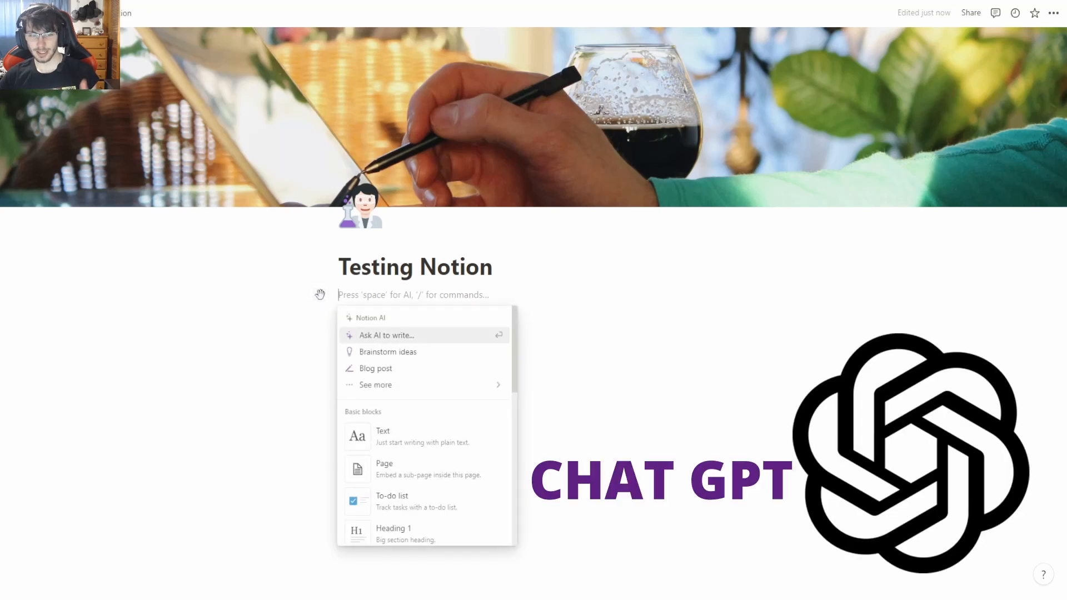
{"action": "left_click", "coordinate": [401, 337]}
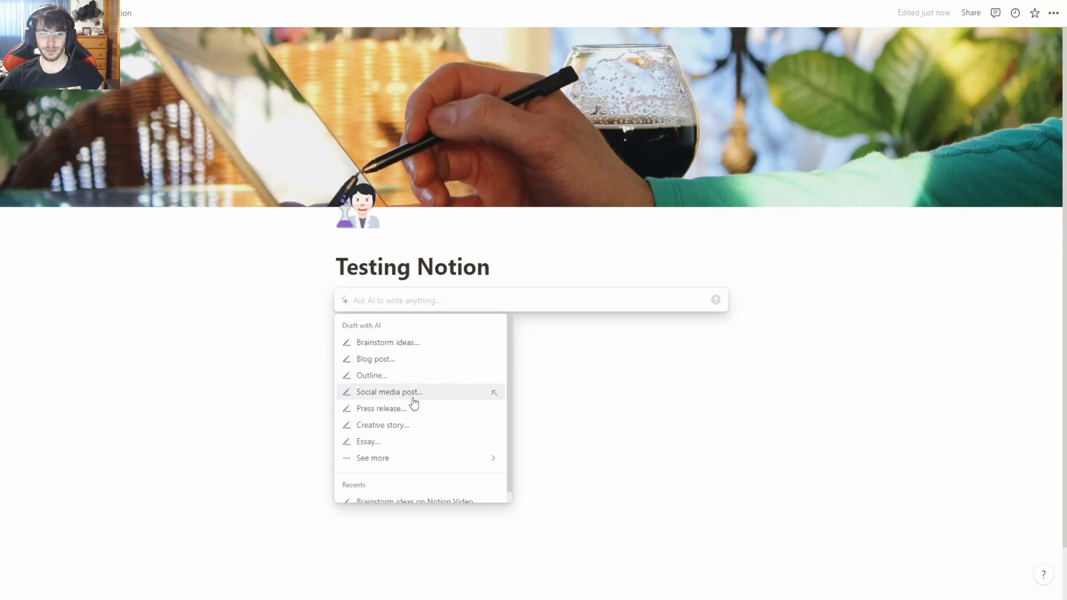
{"action": "scroll", "coordinate": [391, 362], "scroll_direction": "down", "scroll_amount": 1}
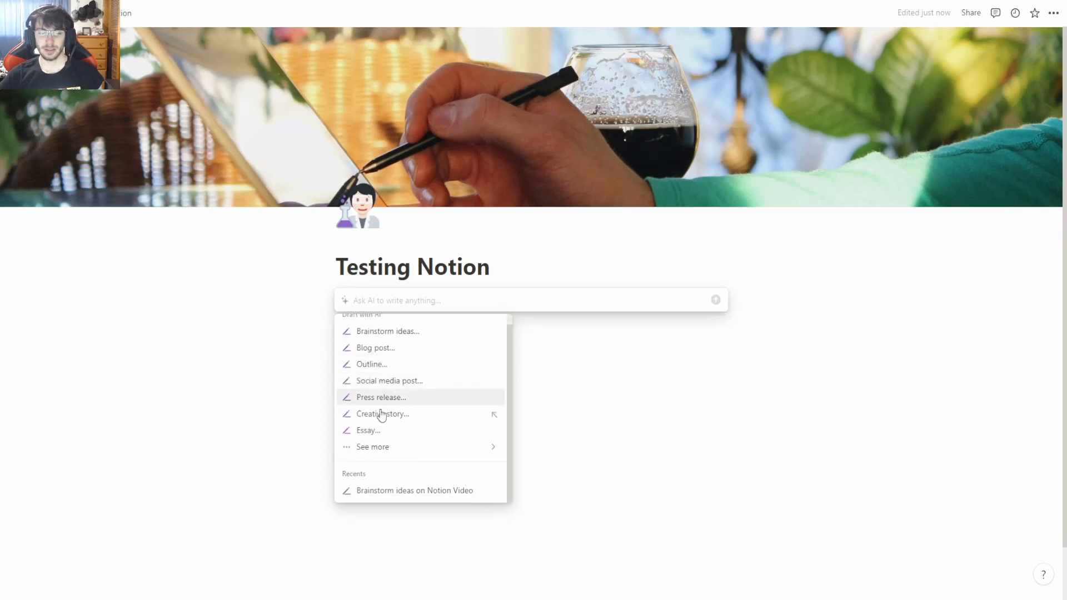
{"action": "scroll", "coordinate": [385, 369], "scroll_direction": "up", "scroll_amount": 1}
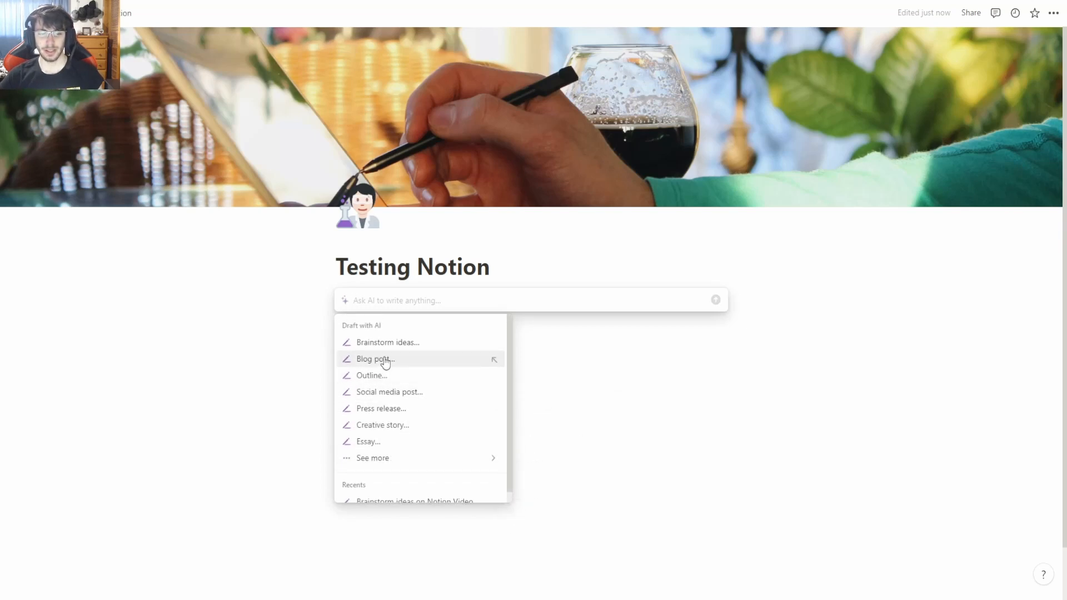
{"action": "left_click", "coordinate": [386, 360]}
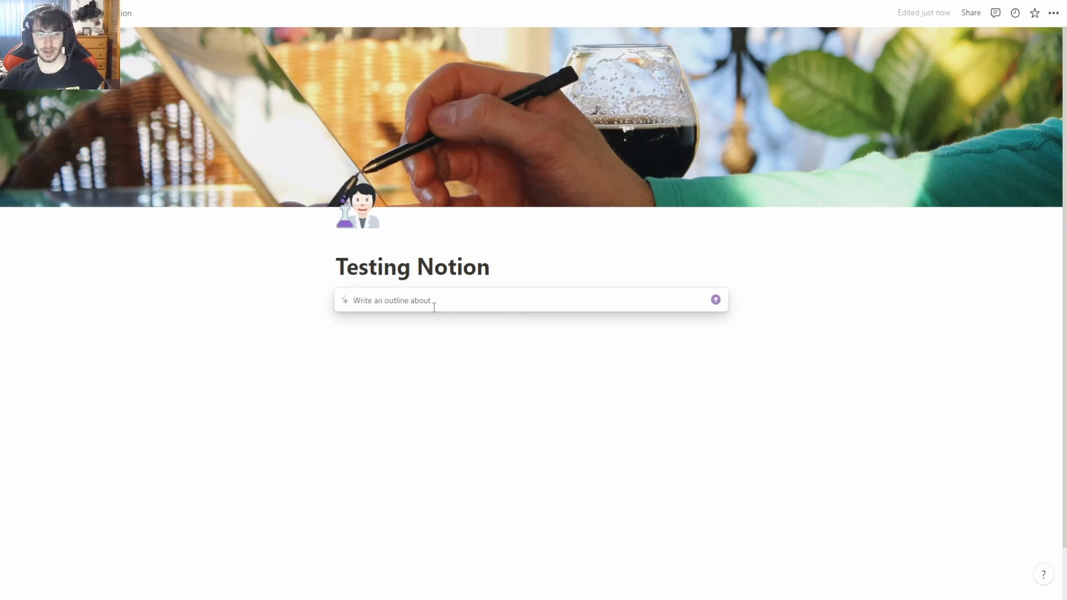
- Try the outline, social media post and other AI drafting prompts in the empty block, clearing each one again
{"action": "key", "text": "BackSpace"}
{"action": "type", "text": "\\"}
{"action": "key", "text": "BackSpace"}
{"action": "key", "text": "BackSpace"}
{"action": "key", "text": "BackSpace"}
{"action": "key", "text": "BackSpace"}
{"action": "key", "text": "BackSpace"}
{"action": "key", "text": "BackSpace"}
{"action": "key", "text": "BackSpace"}
{"action": "key", "text": "BackSpace"}
{"action": "key", "text": "BackSpace"}
{"action": "key", "text": "BackSpace"}
{"action": "key", "text": "BackSpace"}
{"action": "key", "text": "BackSpace"}
{"action": "key", "text": "BackSpace"}
{"action": "key", "text": "BackSpace"}
{"action": "key", "text": "BackSpace"}
{"action": "key", "text": "BackSpace"}
{"action": "key", "text": "BackSpace"}
{"action": "key", "text": "BackSpace"}
{"action": "key", "text": "BackSpace"}
{"action": "key", "text": "BackSpace"}
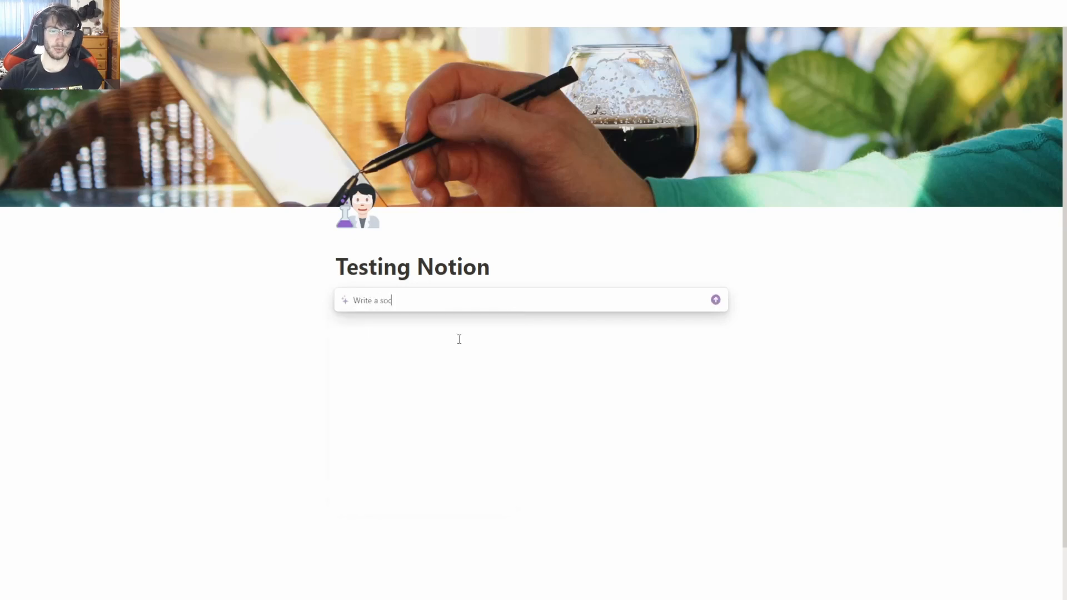
{"action": "key", "text": "BackSpace"}
{"action": "key", "text": "BackSpace"}
{"action": "key", "text": "BackSpace"}
{"action": "key", "text": "BackSpace"}
{"action": "key", "text": "BackSpace"}
{"action": "key", "text": "BackSpace"}
{"action": "key", "text": "BackSpace"}
{"action": "key", "text": "BackSpace"}
{"action": "key", "text": "BackSpace"}
{"action": "key", "text": "BackSpace"}
{"action": "key", "text": "BackSpace"}
{"action": "key", "text": "BackSpace"}
{"action": "key", "text": "space"}
{"action": "mouse_move", "coordinate": [387, 455]}
{"action": "type", "text": "asd"}
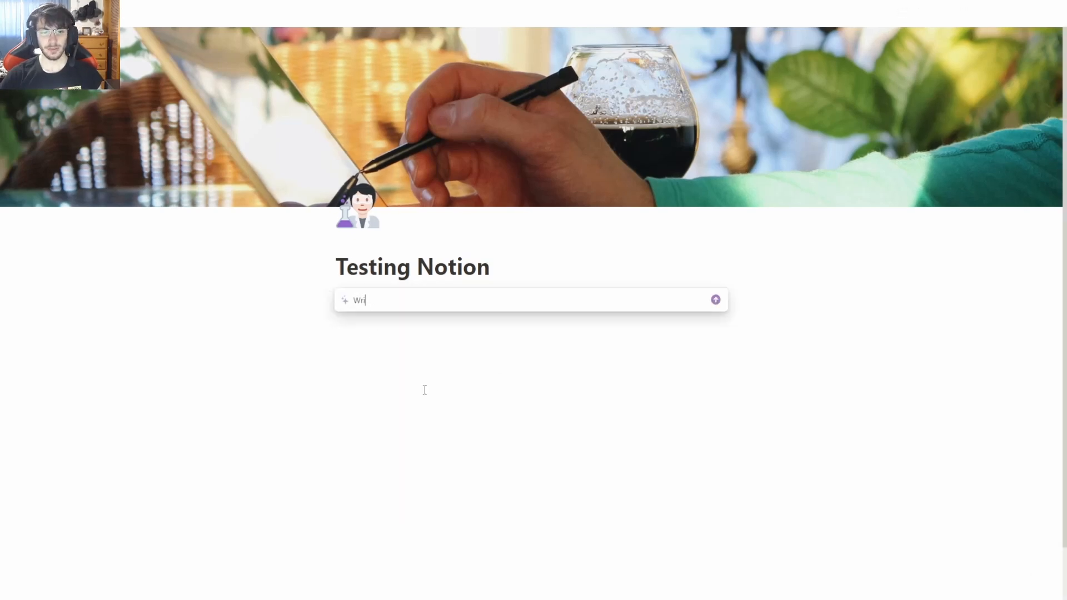
{"action": "key", "text": "BackSpace"}
{"action": "key", "text": "BackSpace"}
{"action": "key", "text": "BackSpace"}
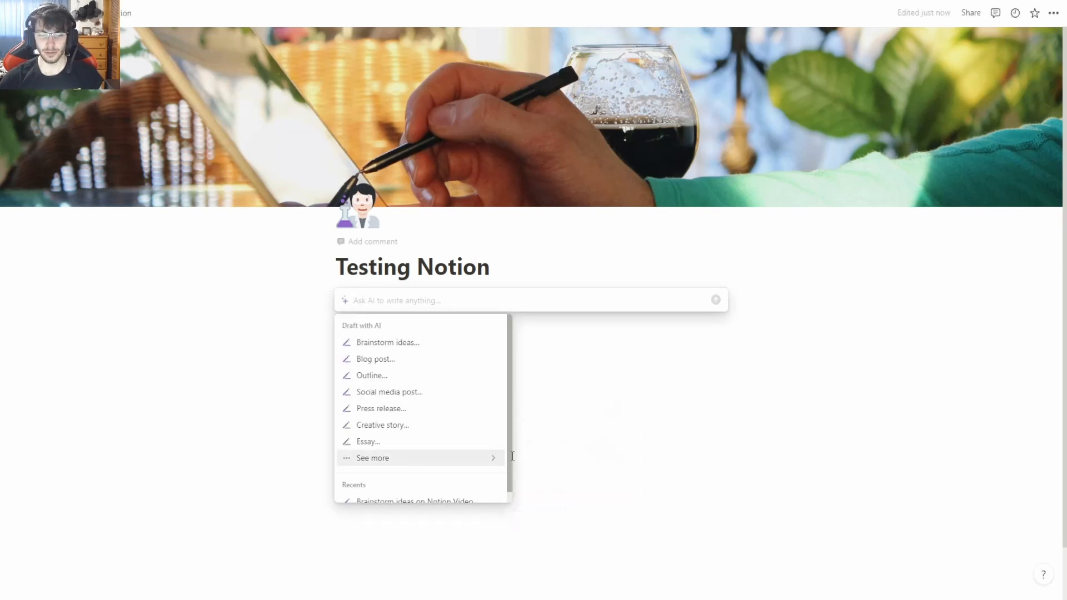
- Have the AI write a to-do list about "Creativity" in the empty block and accept the result
{"action": "mouse_move", "coordinate": [512, 456]}
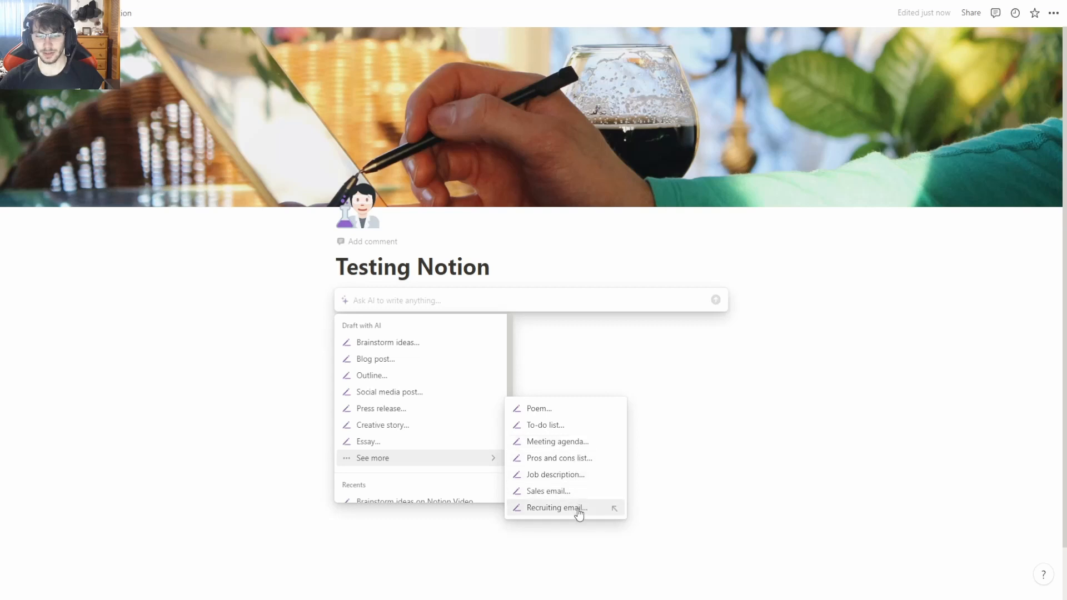
{"action": "left_click", "coordinate": [547, 425]}
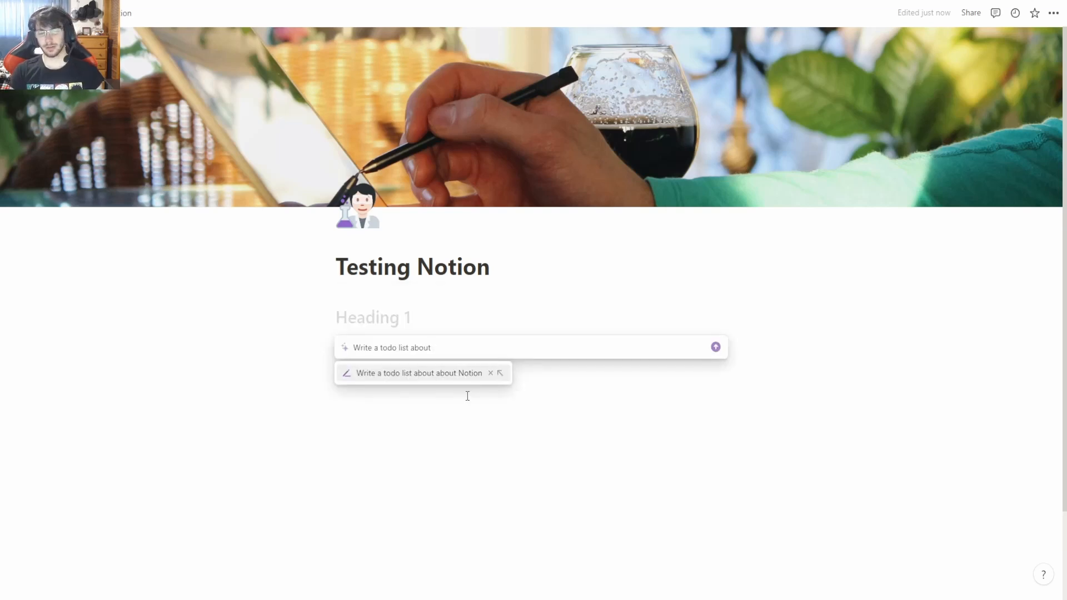
{"action": "type", "text": "Creativity"}
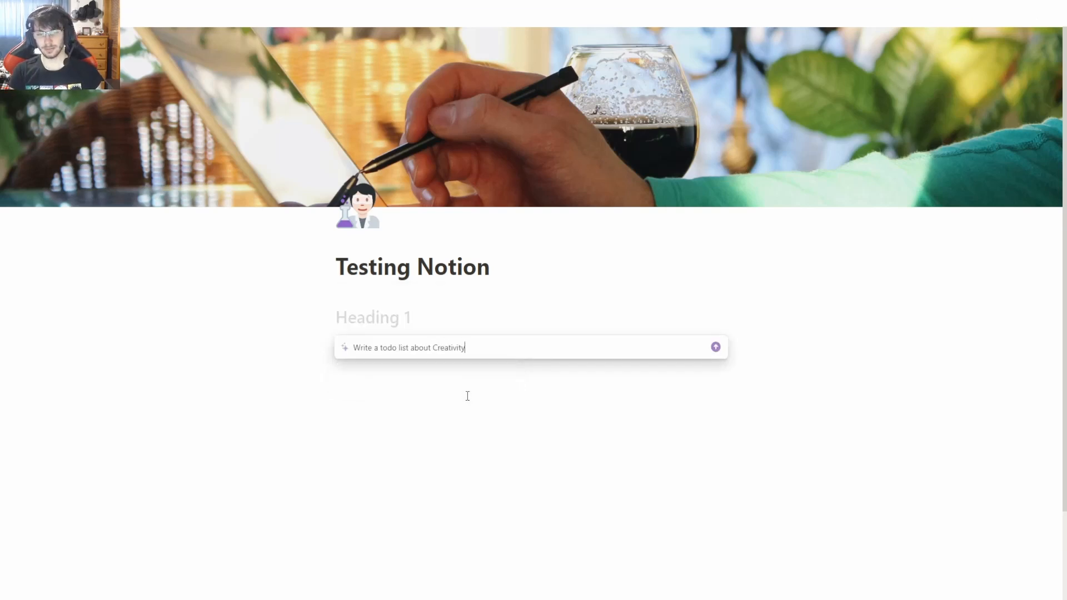
{"action": "key", "text": "Return"}
{"action": "key", "text": "Return"}
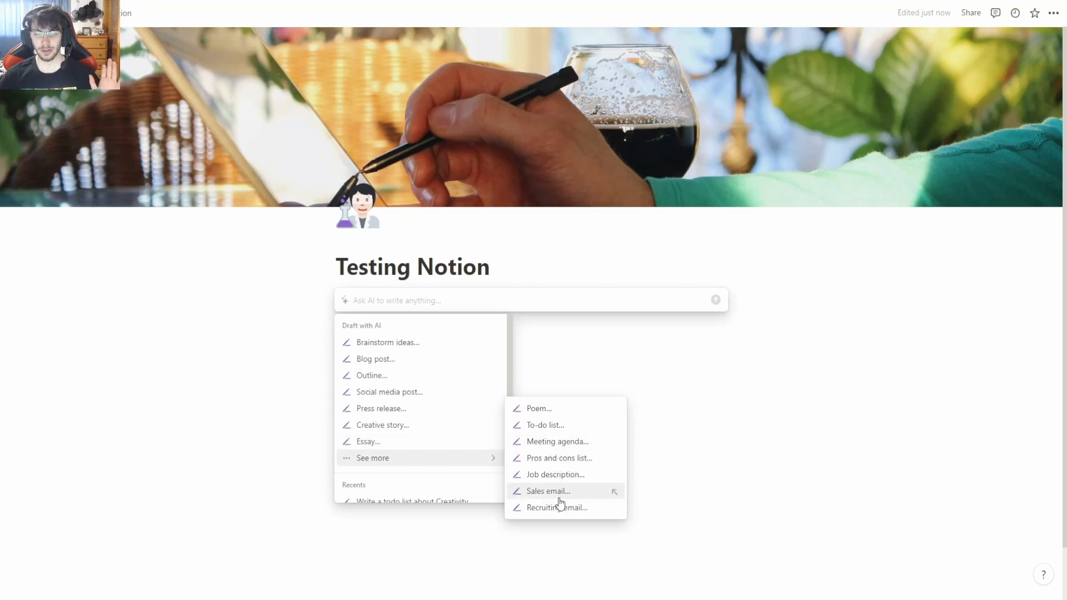
- Have the AI write a meeting agenda about "marketing" in the empty block and review the draft
{"action": "left_click", "coordinate": [556, 442]}
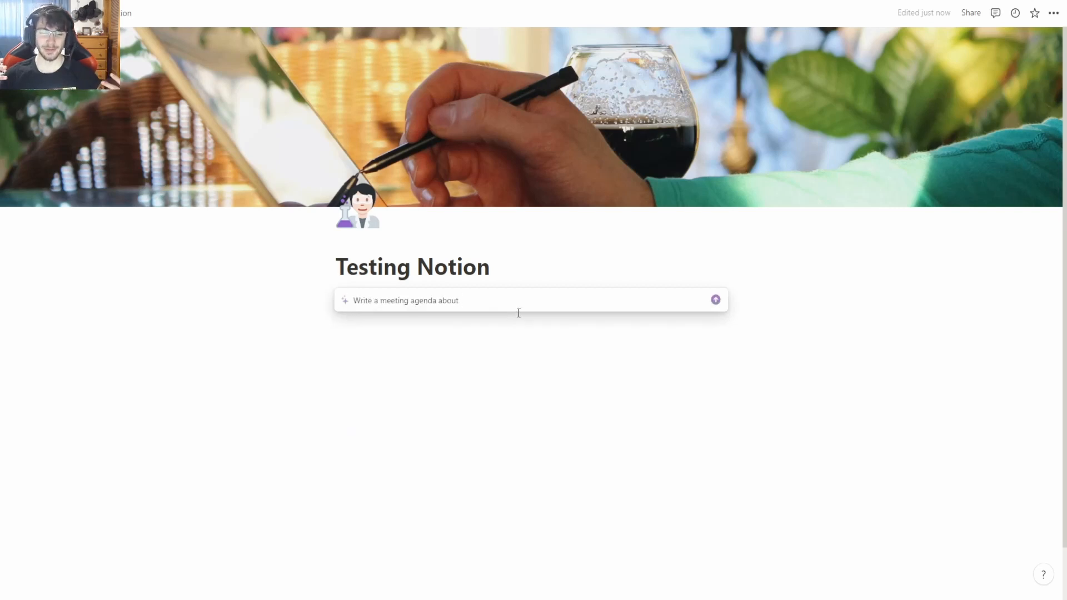
{"action": "type", "text": "marketing"}
{"action": "key", "text": "Return"}
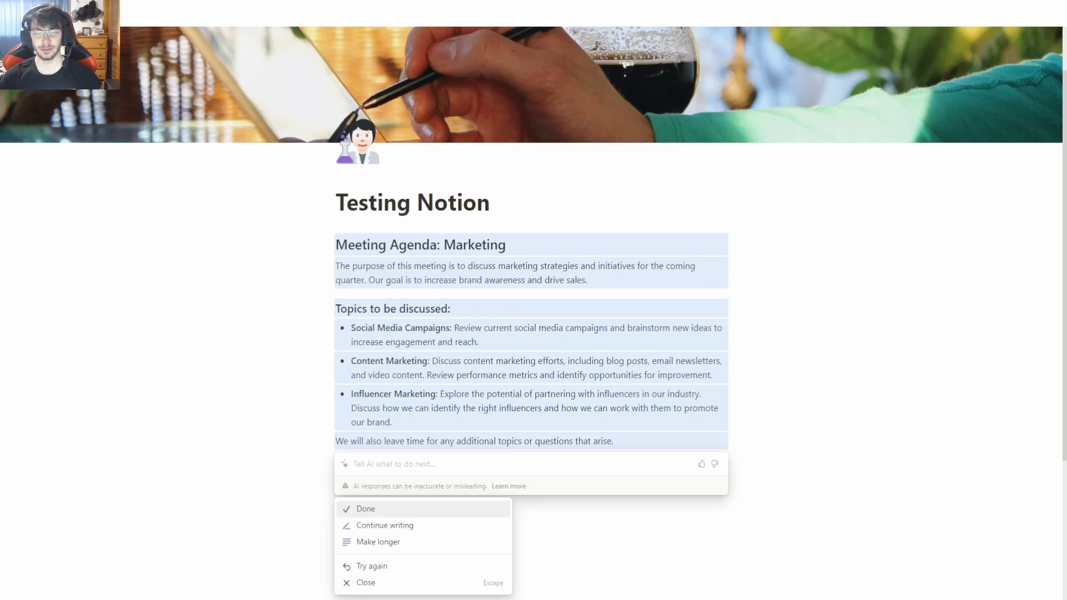
{"action": "scroll", "coordinate": [607, 412], "scroll_direction": "down", "scroll_amount": 1}
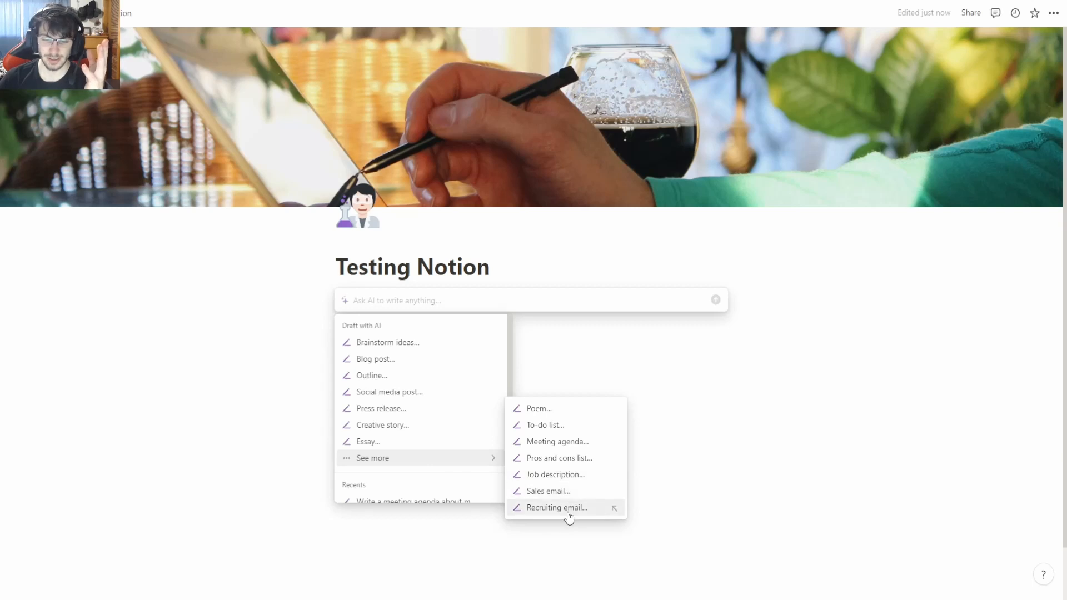
- Have the AI write a job description about "Retail Management Position" and read through the generated text
{"action": "left_click", "coordinate": [553, 474]}
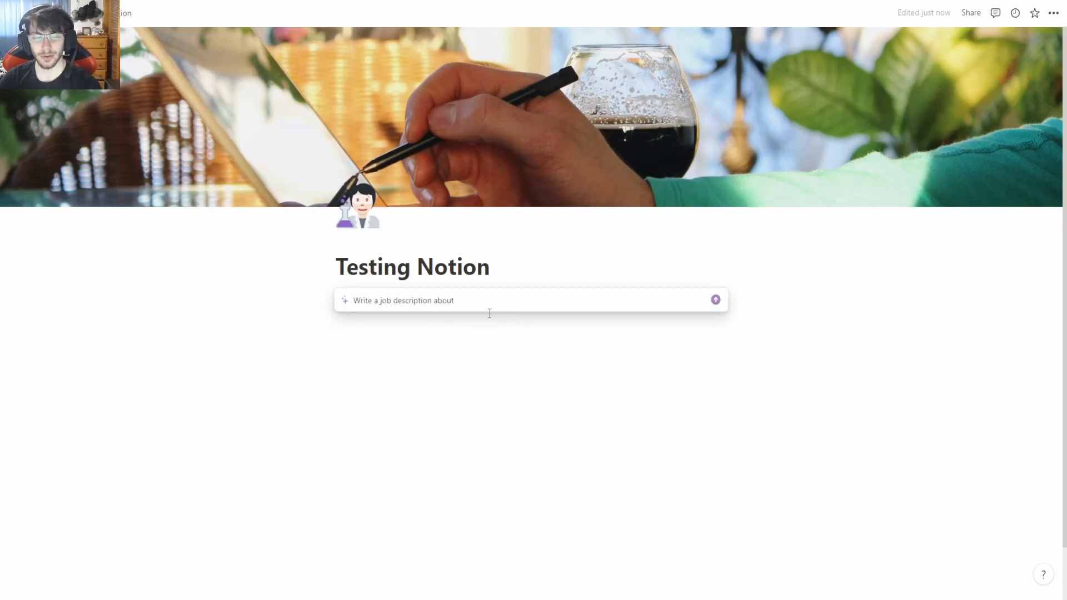
{"action": "type", "text": "Retail Management Position"}
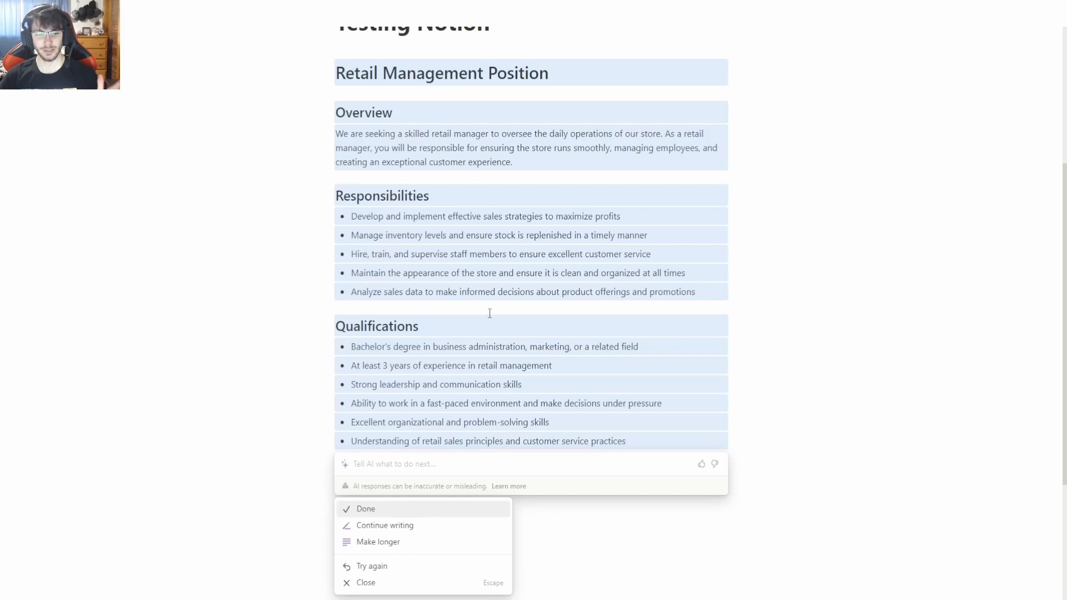
{"action": "scroll", "coordinate": [405, 405], "scroll_direction": "up", "scroll_amount": 5}
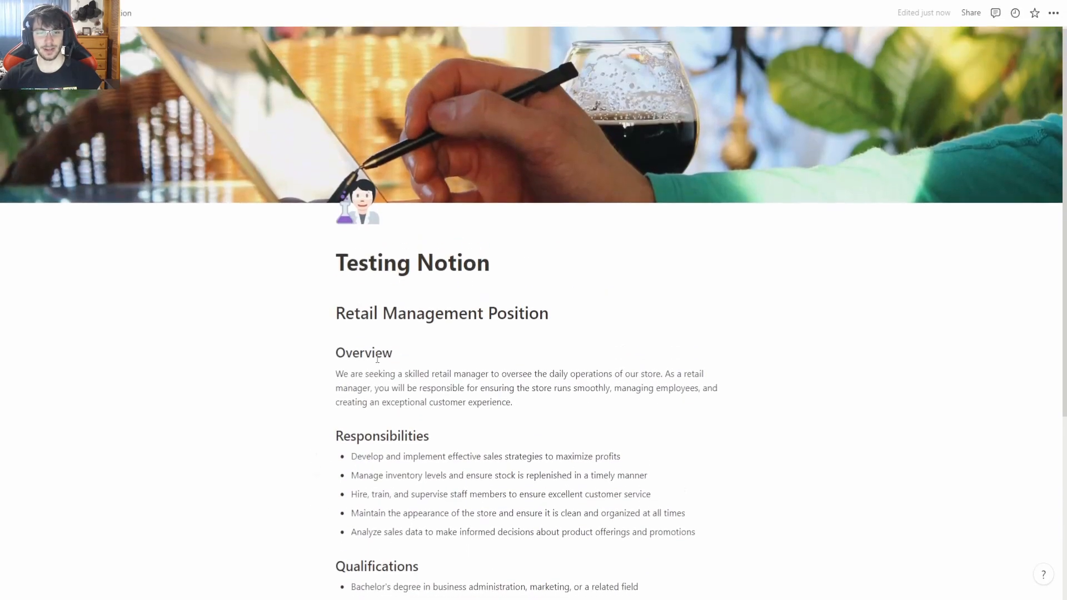
{"action": "scroll", "coordinate": [453, 322], "scroll_direction": "down", "scroll_amount": 5}
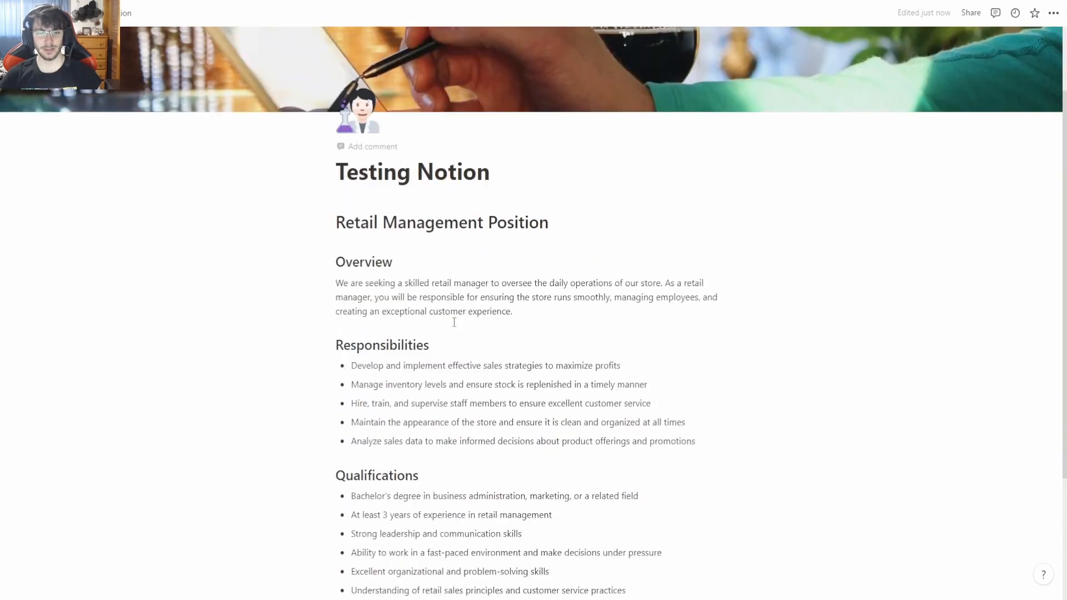
- Delete the whole generated job description and dismiss the AI prompt so the block is plain and empty
{"action": "left_click", "coordinate": [628, 425]}
{"action": "left_click_drag", "start_coordinate": [627, 426], "coordinate": [334, 122]}
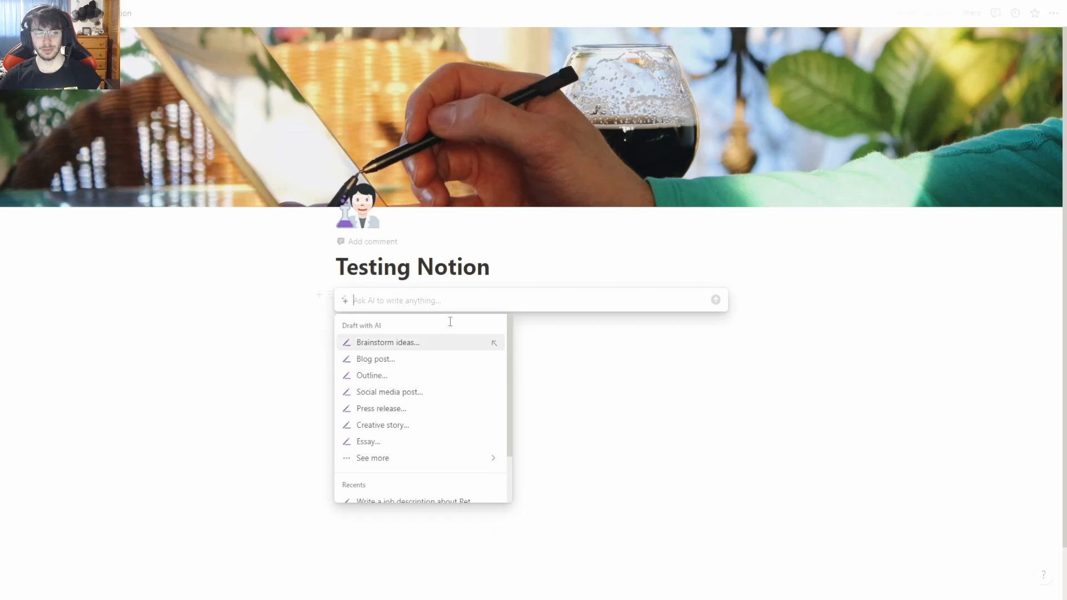
{"action": "key", "text": "Escape"}
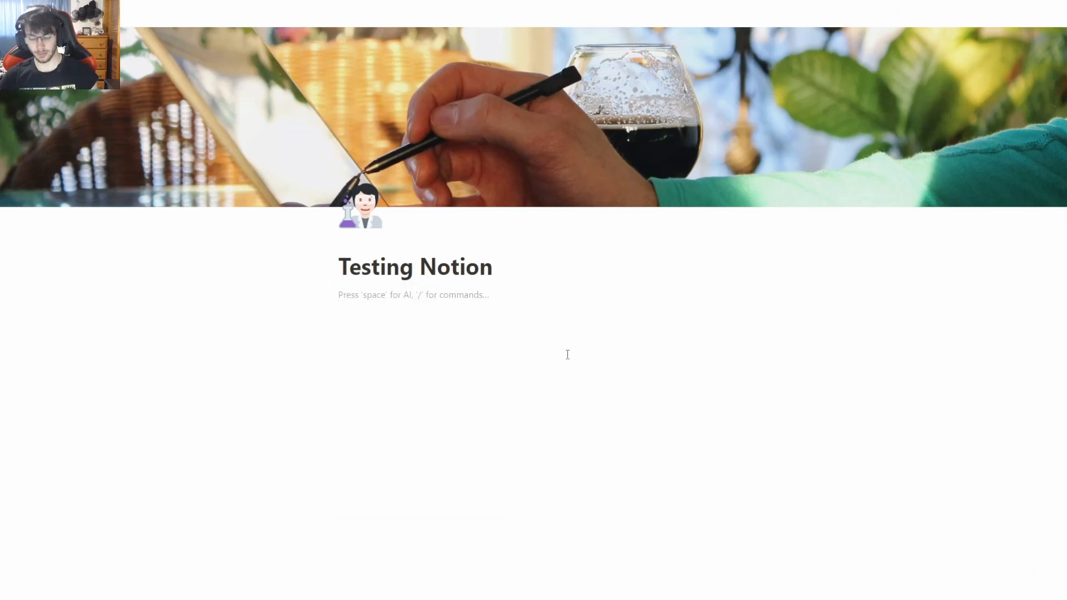
- Examine the full list of block commands for the empty block, including colors, actions, turn-into types and synced databases
{"action": "type", "text": "/"}
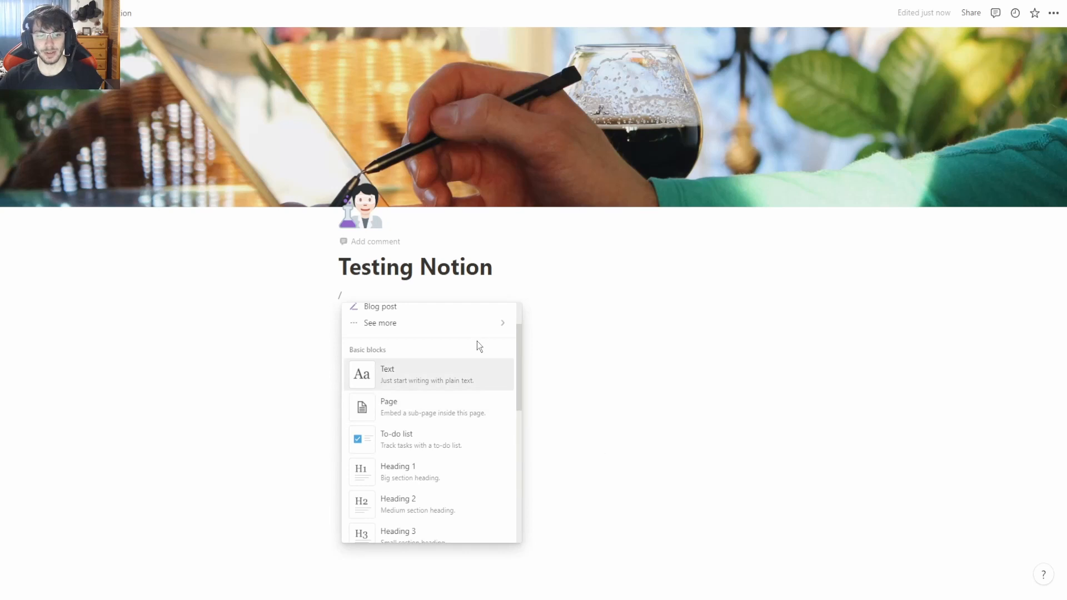
{"action": "scroll", "coordinate": [453, 433], "scroll_direction": "down", "scroll_amount": 10}
{"action": "scroll", "coordinate": [452, 451], "scroll_direction": "down", "scroll_amount": 10}
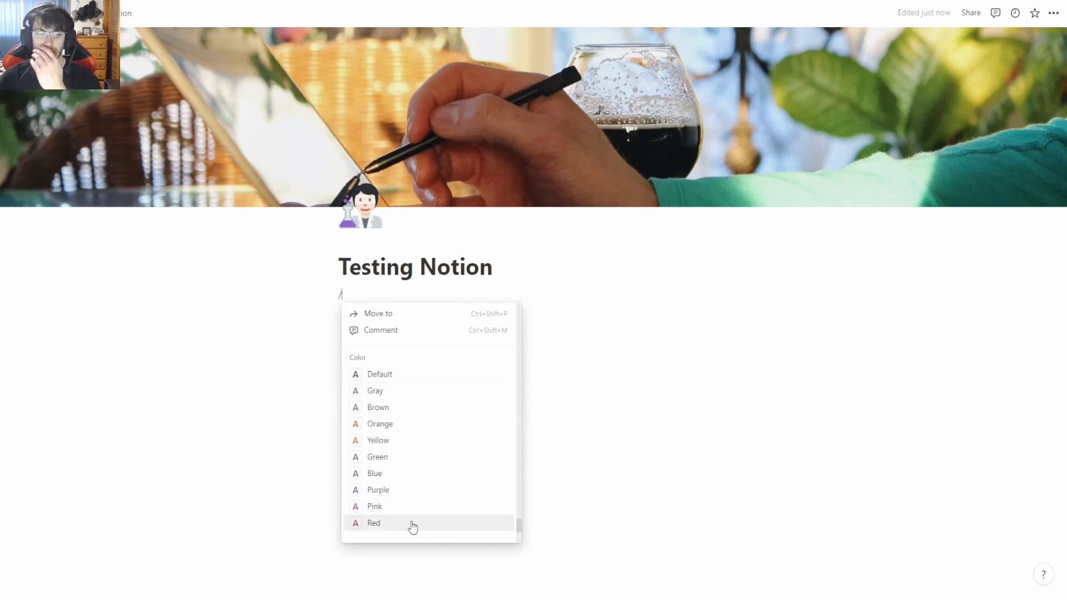
{"action": "scroll", "coordinate": [411, 523], "scroll_direction": "up", "scroll_amount": 2}
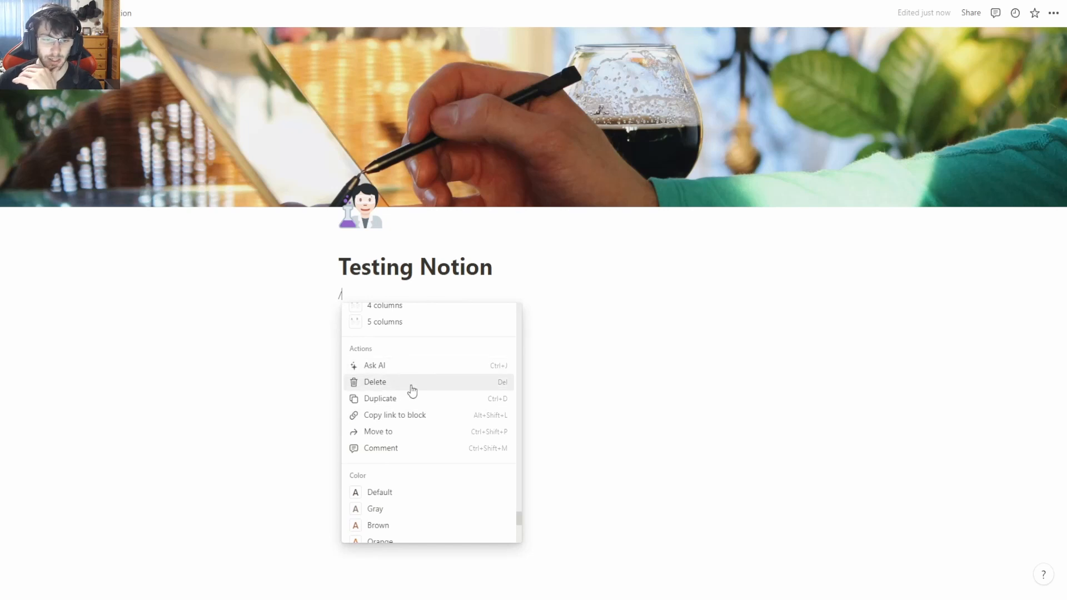
{"action": "scroll", "coordinate": [410, 387], "scroll_direction": "up", "scroll_amount": 2}
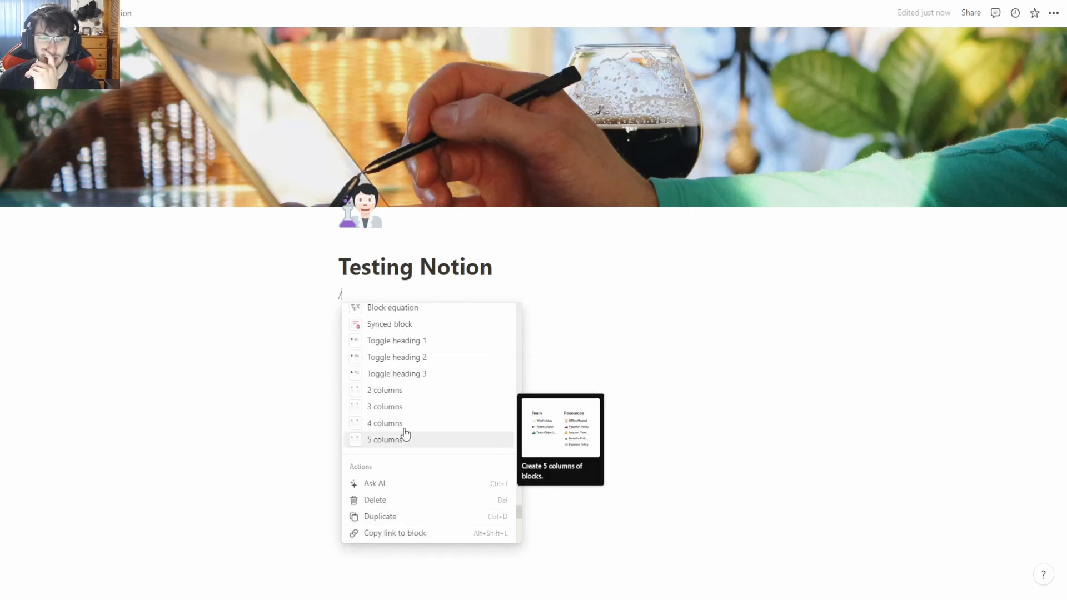
{"action": "scroll", "coordinate": [414, 422], "scroll_direction": "up", "scroll_amount": 4}
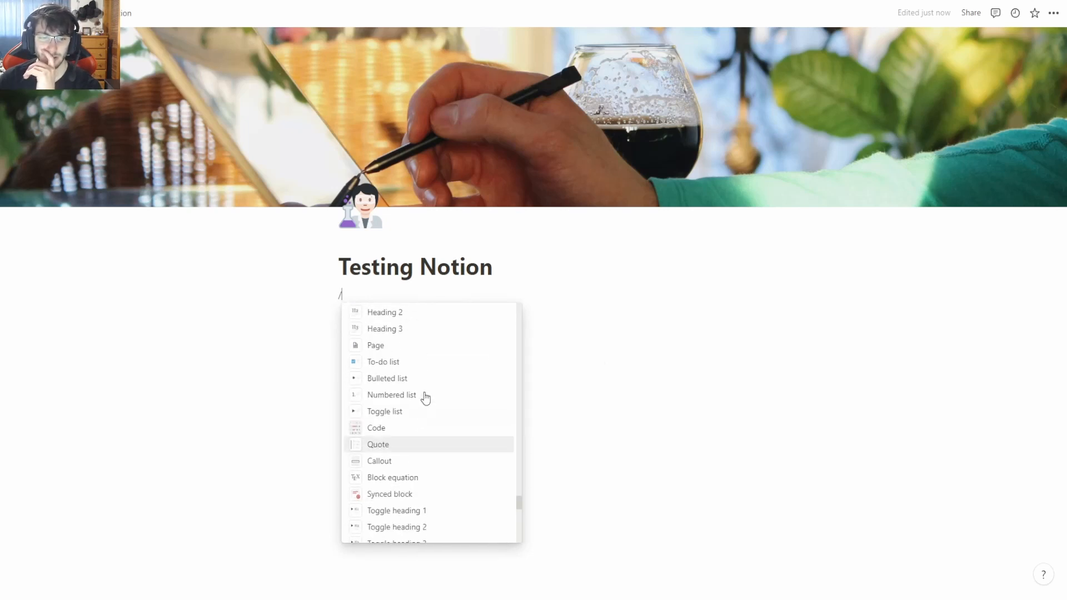
{"action": "scroll", "coordinate": [422, 414], "scroll_direction": "down", "scroll_amount": 2}
{"action": "scroll", "coordinate": [414, 409], "scroll_direction": "up", "scroll_amount": 5}
{"action": "scroll", "coordinate": [425, 417], "scroll_direction": "down", "scroll_amount": 1}
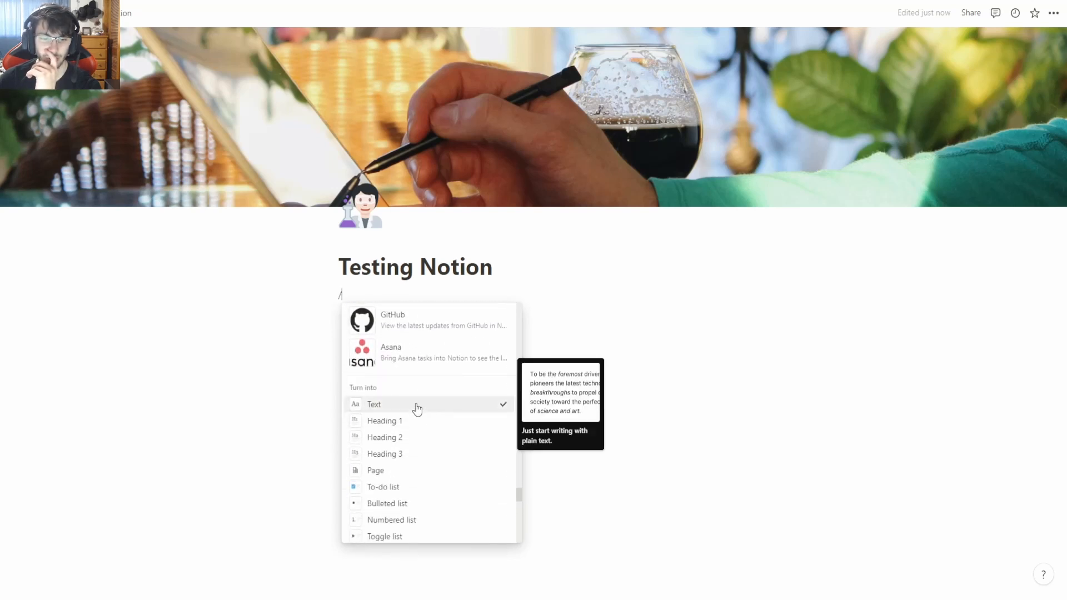
{"action": "scroll", "coordinate": [414, 439], "scroll_direction": "down", "scroll_amount": 3}
{"action": "scroll", "coordinate": [414, 449], "scroll_direction": "up", "scroll_amount": 4}
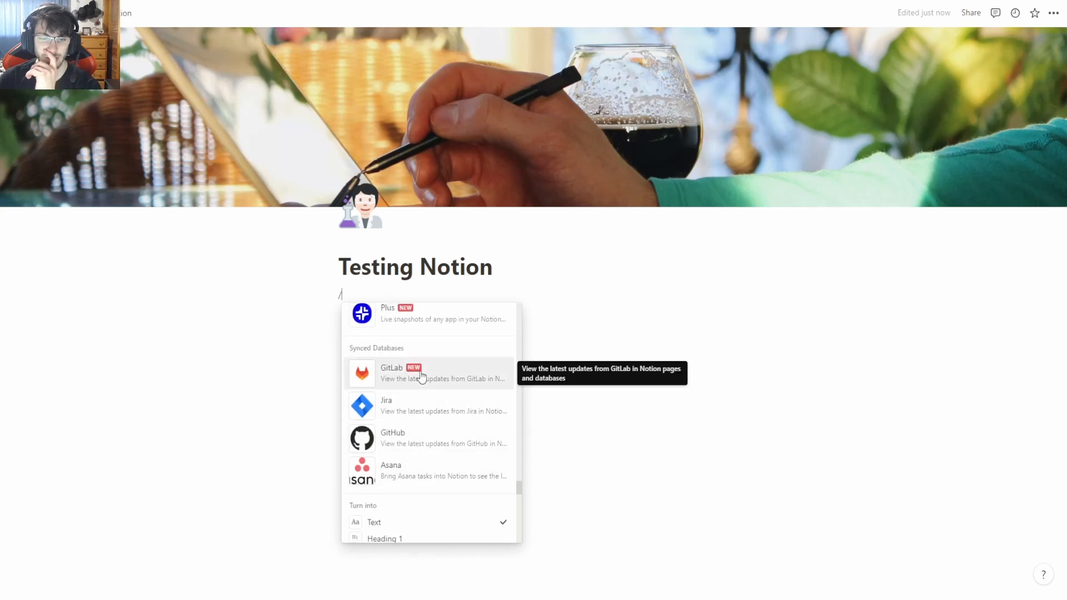
{"action": "scroll", "coordinate": [424, 445], "scroll_direction": "down", "scroll_amount": 2}
{"action": "scroll", "coordinate": [434, 432], "scroll_direction": "up", "scroll_amount": 10}
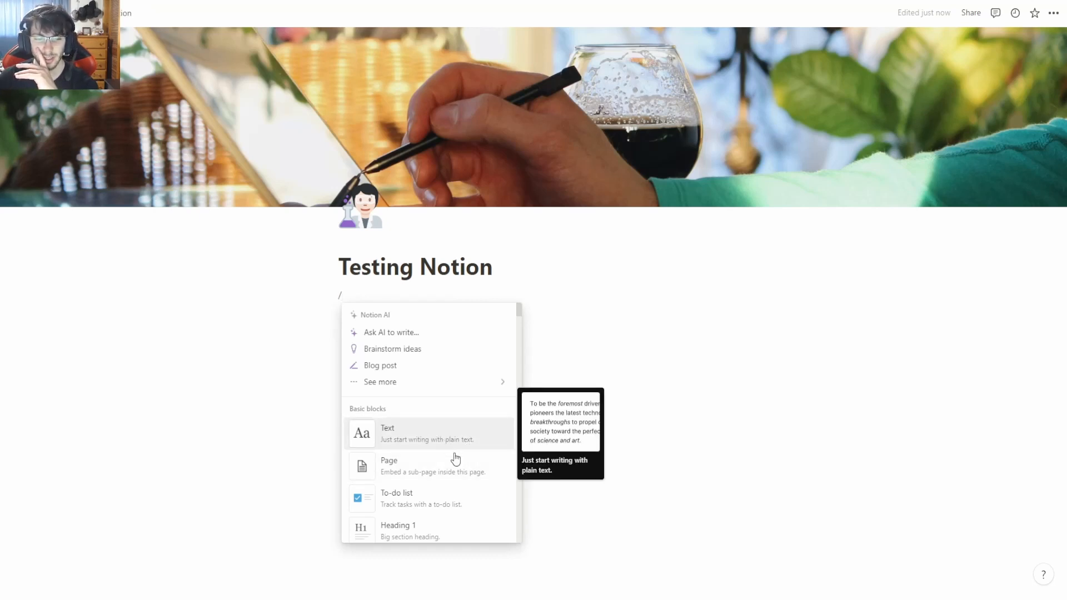
- Embed a sub-page inside the Testing Notion page and title it "Sub Page of Experimentation"
{"action": "scroll", "coordinate": [409, 360], "scroll_direction": "down", "scroll_amount": 2}
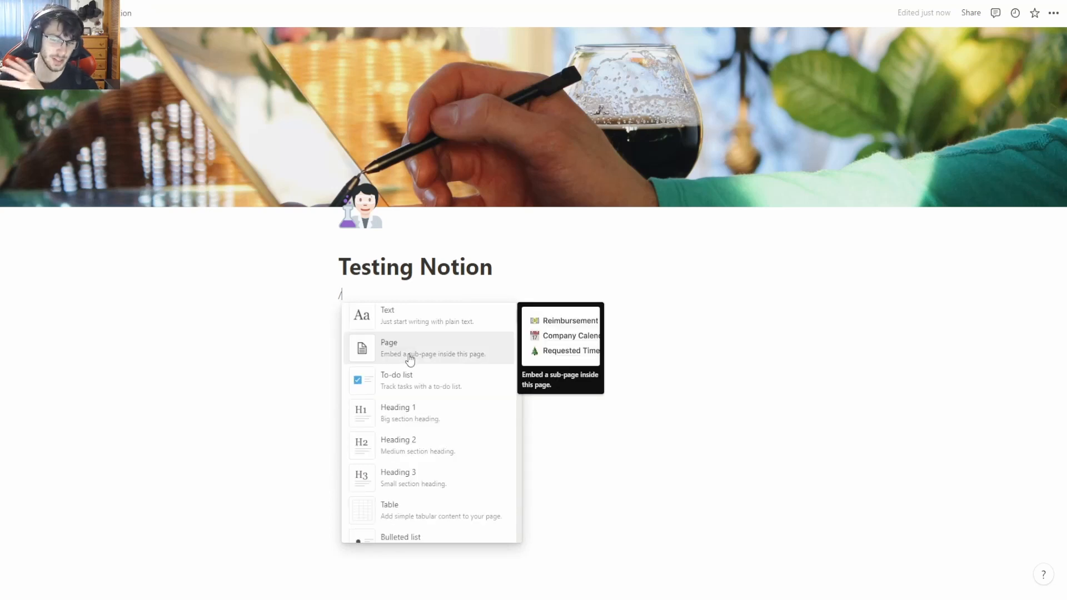
{"action": "left_click", "coordinate": [410, 360]}
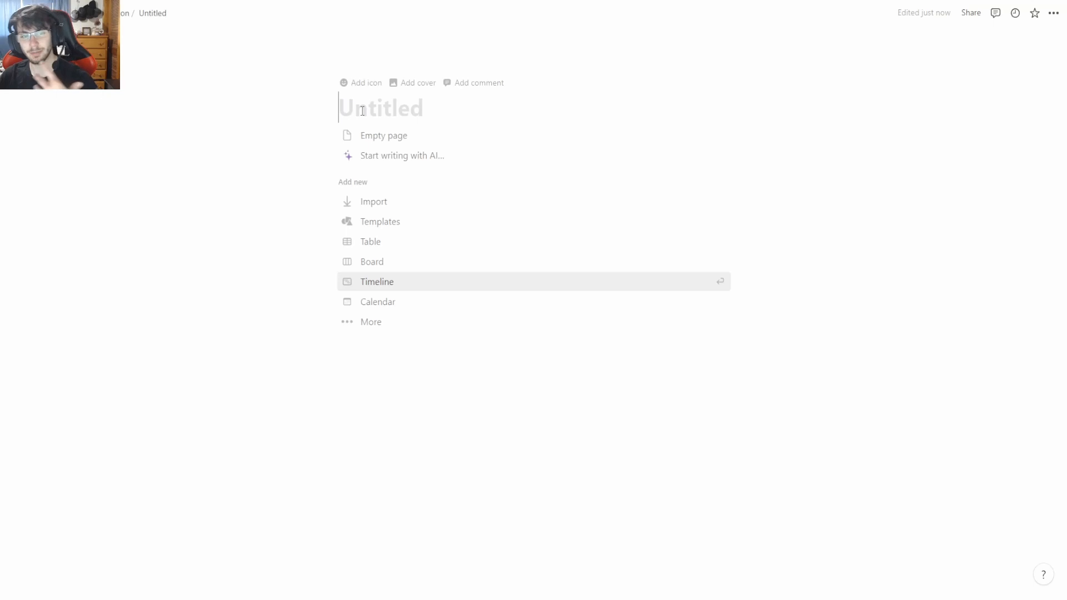
{"action": "type", "text": "Sub Page of Experimentin"}
{"action": "key", "text": "BackSpace"}
{"action": "key", "text": "BackSpace"}
{"action": "type", "text": "ation"}
{"action": "key", "text": "Return"}
- Browse the block commands in the sub-page's body and insert a mention of the Testing Notion page
{"action": "type", "text": "/"}
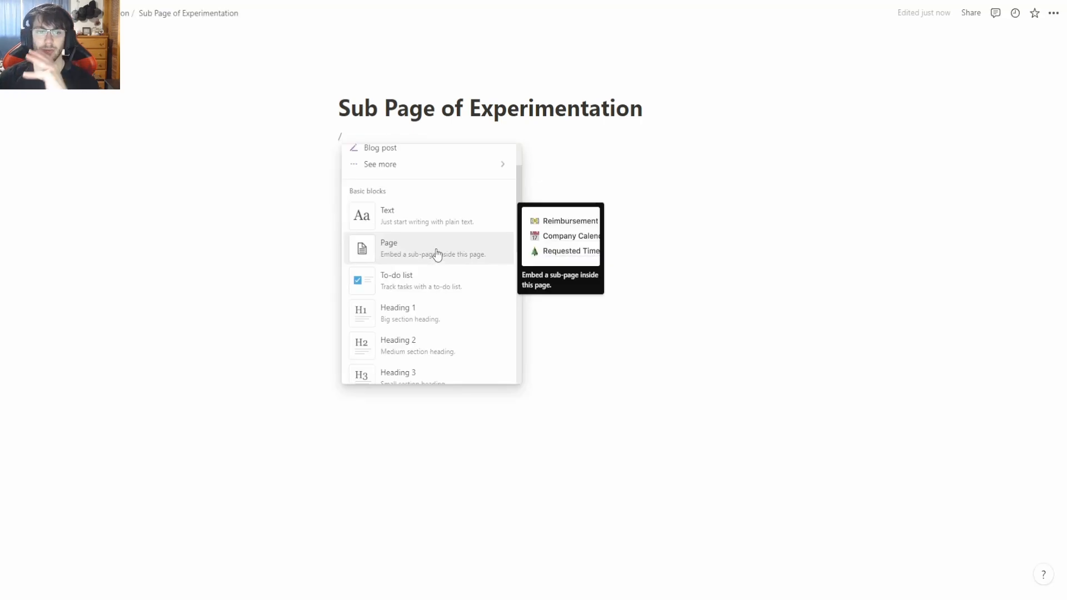
{"action": "key", "text": "Up"}
{"action": "key", "text": "Up"}
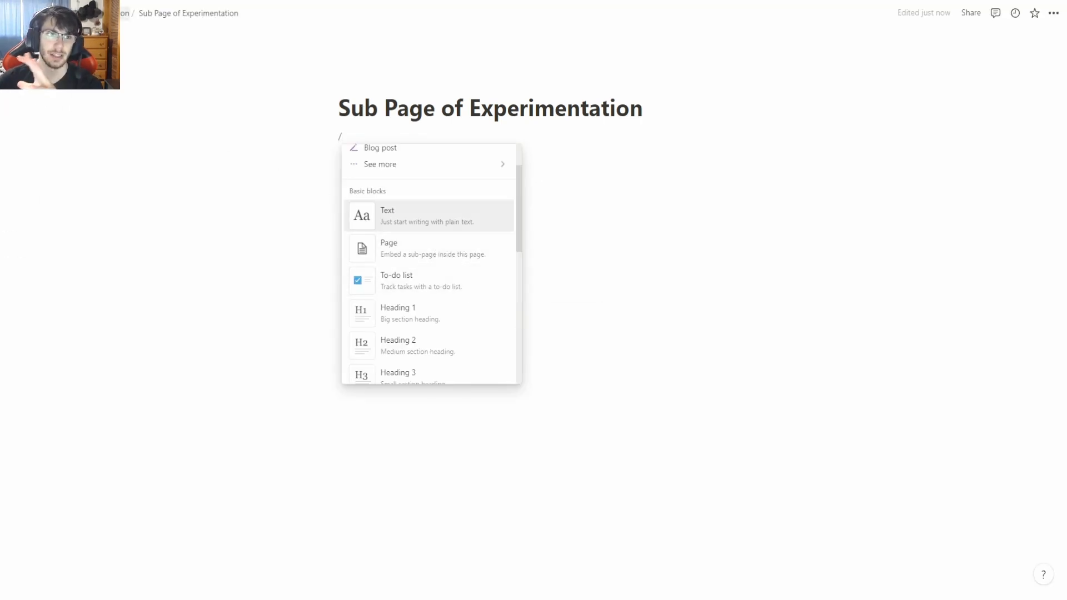
{"action": "scroll", "coordinate": [423, 283], "scroll_direction": "down", "scroll_amount": 3}
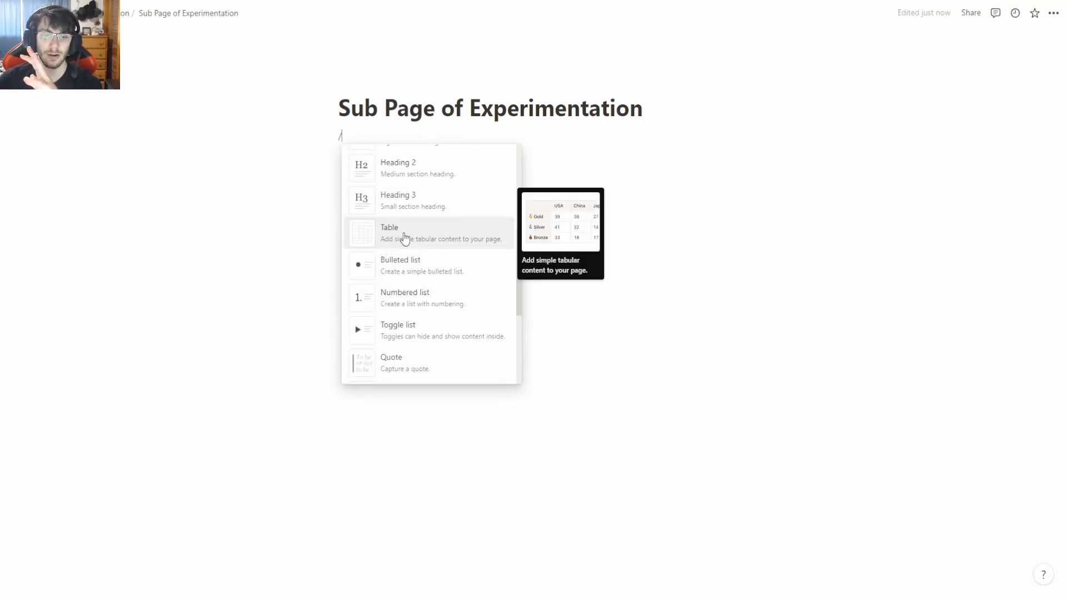
{"action": "scroll", "coordinate": [404, 238], "scroll_direction": "down", "scroll_amount": 5}
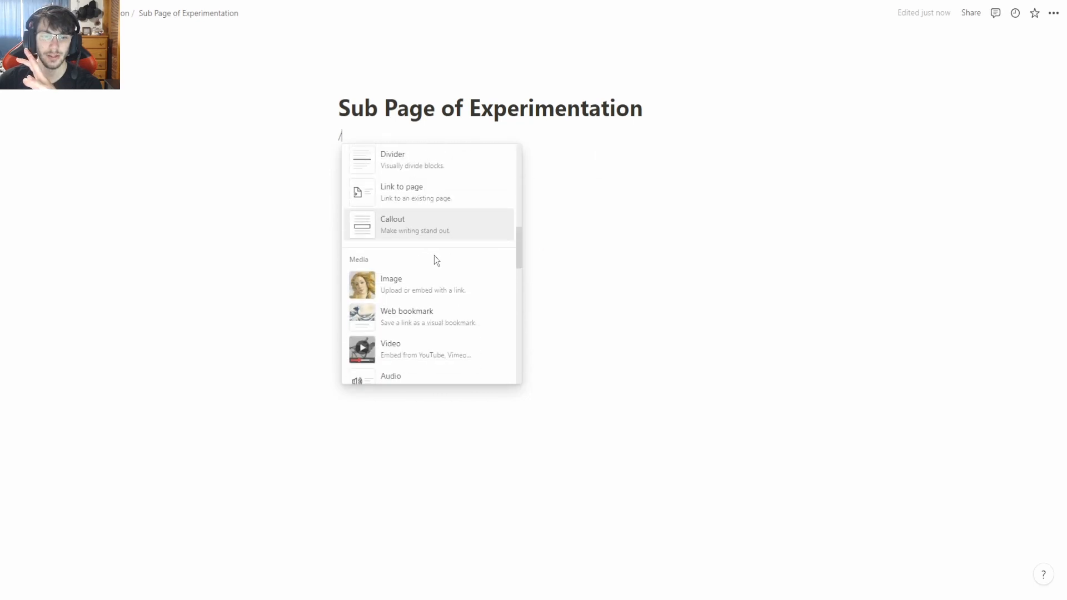
{"action": "scroll", "coordinate": [417, 233], "scroll_direction": "down", "scroll_amount": 2}
{"action": "scroll", "coordinate": [439, 236], "scroll_direction": "down", "scroll_amount": 4}
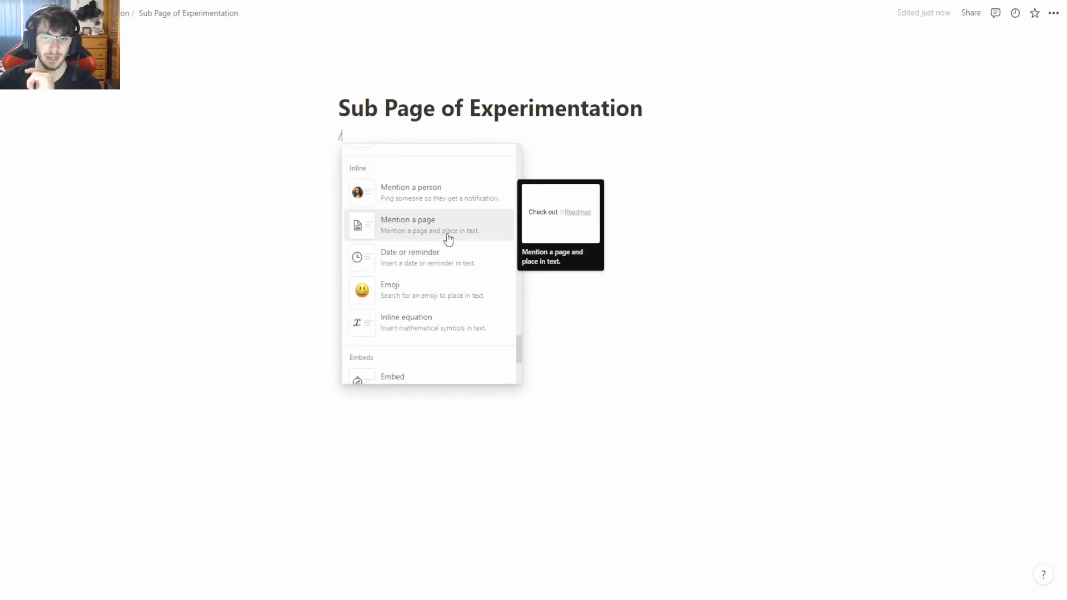
{"action": "scroll", "coordinate": [448, 296], "scroll_direction": "down", "scroll_amount": 2}
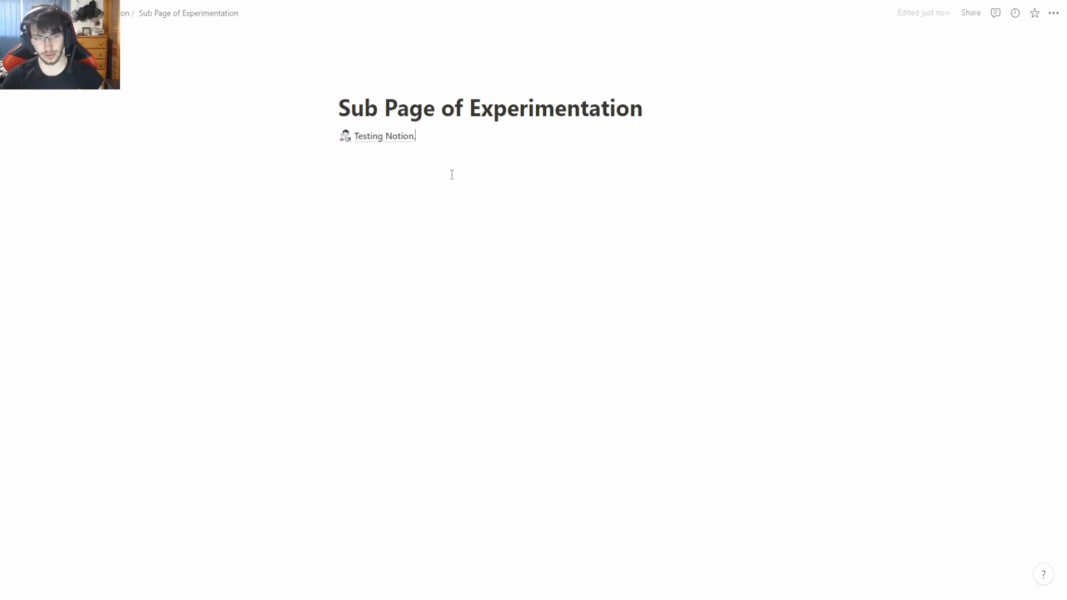
{"action": "type", "text": "./ment"}
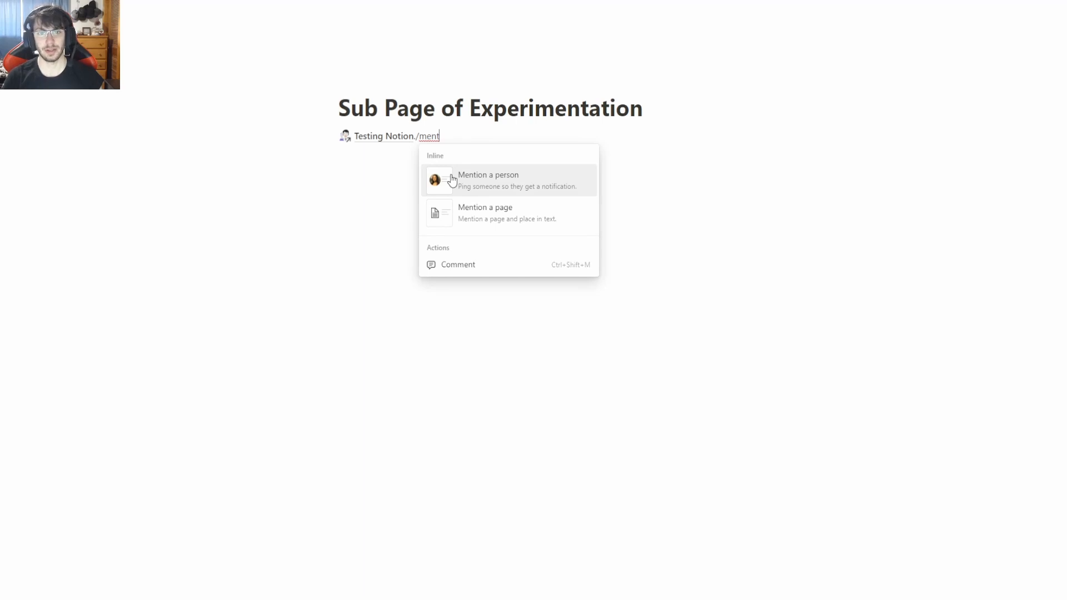
{"action": "key", "text": "BackSpace"}
{"action": "key", "text": "BackSpace"}
{"action": "key", "text": "BackSpace"}
{"action": "key", "text": "BackSpace"}
{"action": "key", "text": "BackSpace"}
{"action": "key", "text": "BackSpace"}
{"action": "key", "text": "Return"}
{"action": "type", "text": "/"}
{"action": "key", "text": "BackSpace"}
{"action": "key", "text": "BackSpace"}
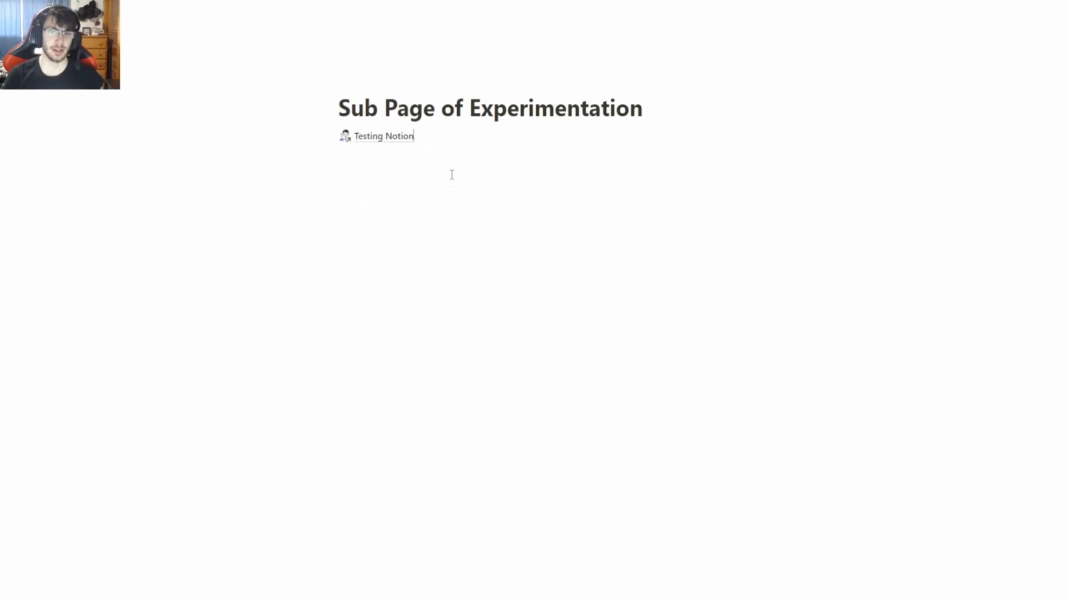
- Follow the Testing Notion mention to its page and return to the sub-page
{"action": "left_click", "coordinate": [381, 138]}
{"action": "left_click", "coordinate": [433, 317]}
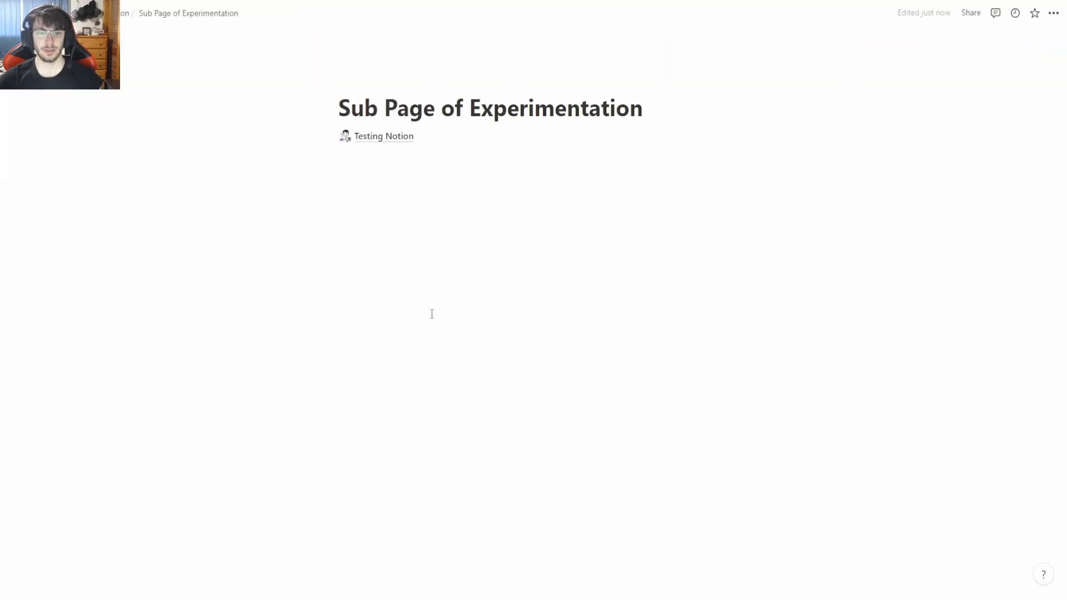
- Open the Testing Notion page from its mention in the sub-page
{"action": "key", "text": "Return"}
{"action": "type", "text": "/"}
{"action": "key", "text": "BackSpace"}
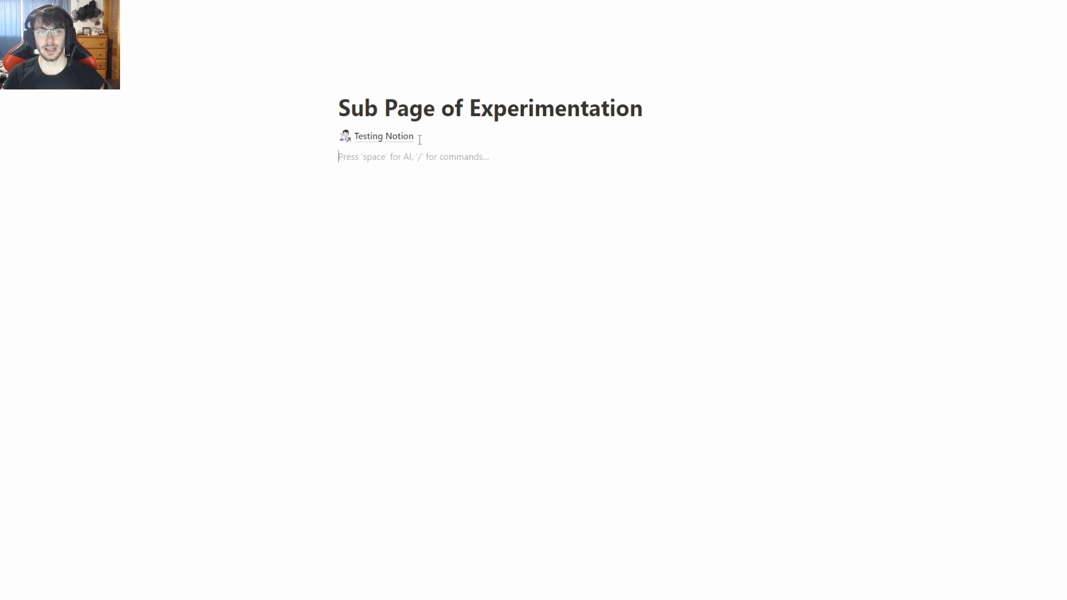
{"action": "left_click", "coordinate": [409, 138]}
- Add a plain text line reading "TO DO LIST" below the sub-page link on the Testing Notion page
{"action": "left_click", "coordinate": [457, 347]}
{"action": "type", "text": "/"}
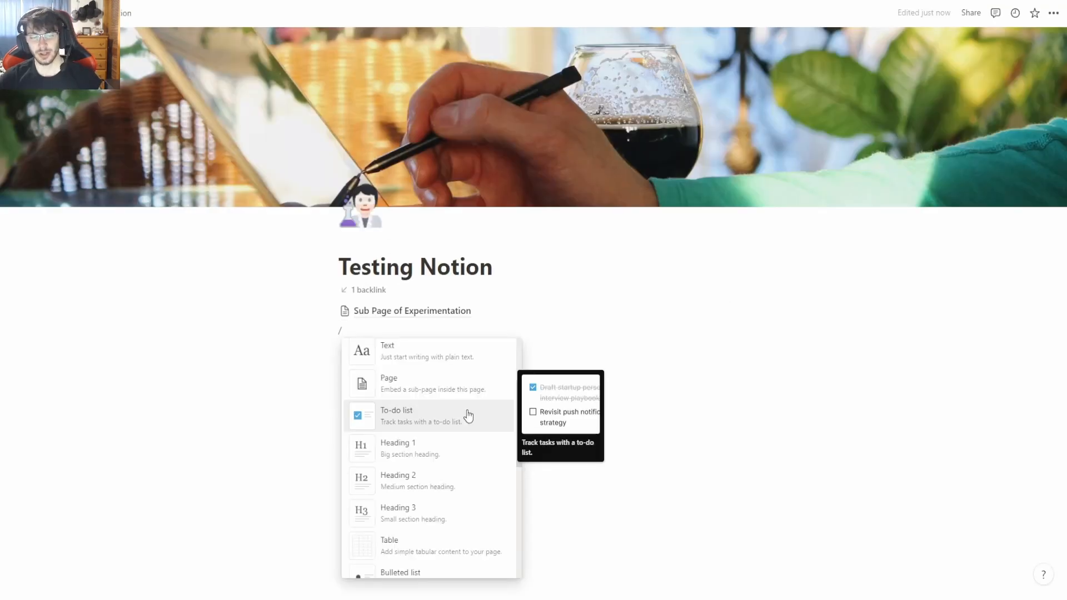
{"action": "left_click", "coordinate": [470, 409]}
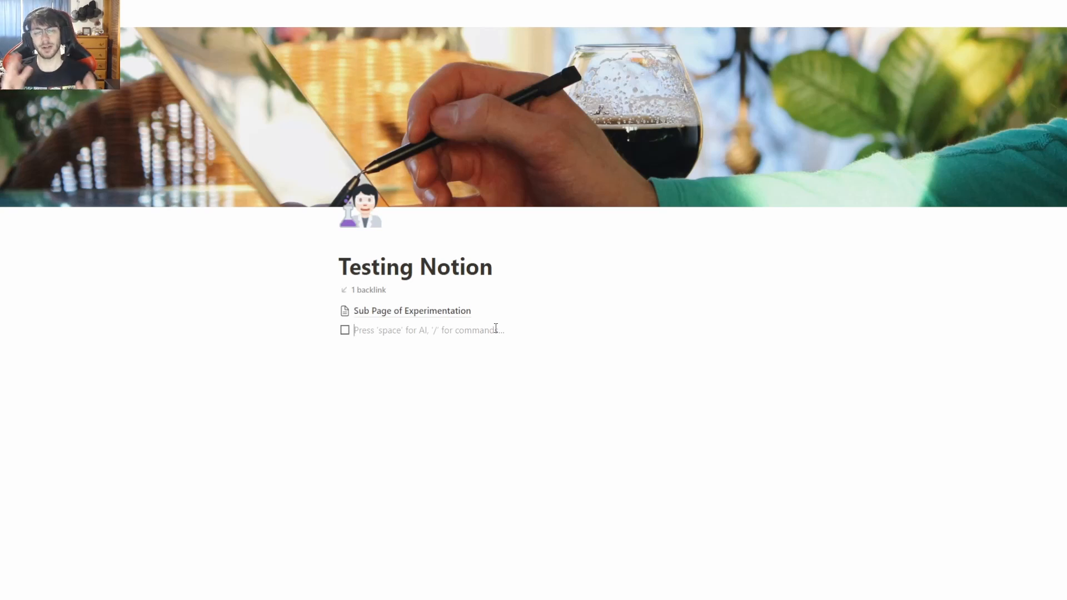
{"action": "key", "text": "BackSpace"}
{"action": "type", "text": "TO DO LIST"}
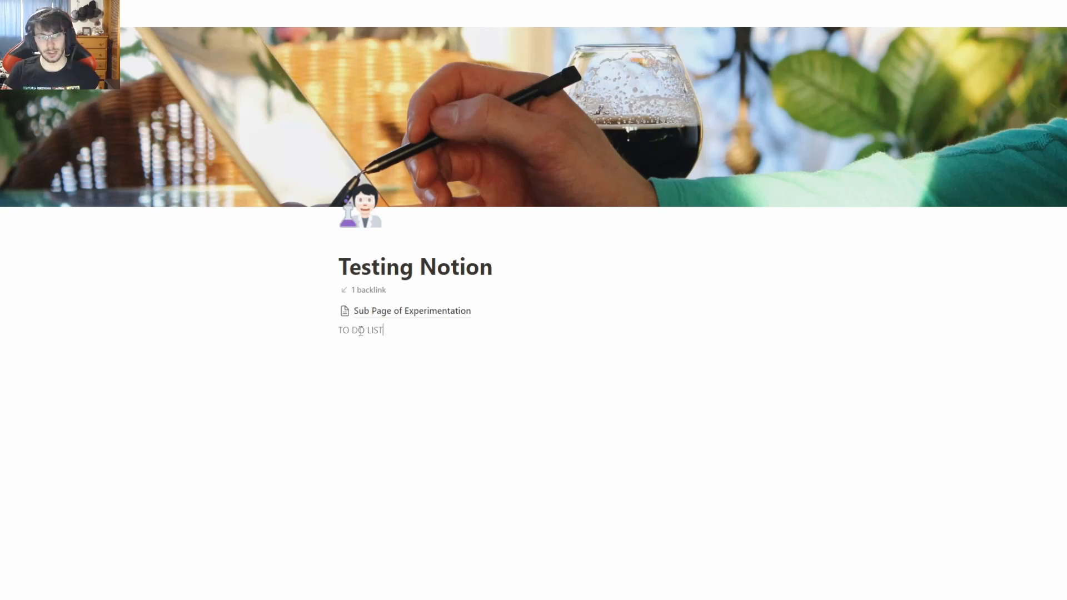
{"action": "key", "text": "Return"}
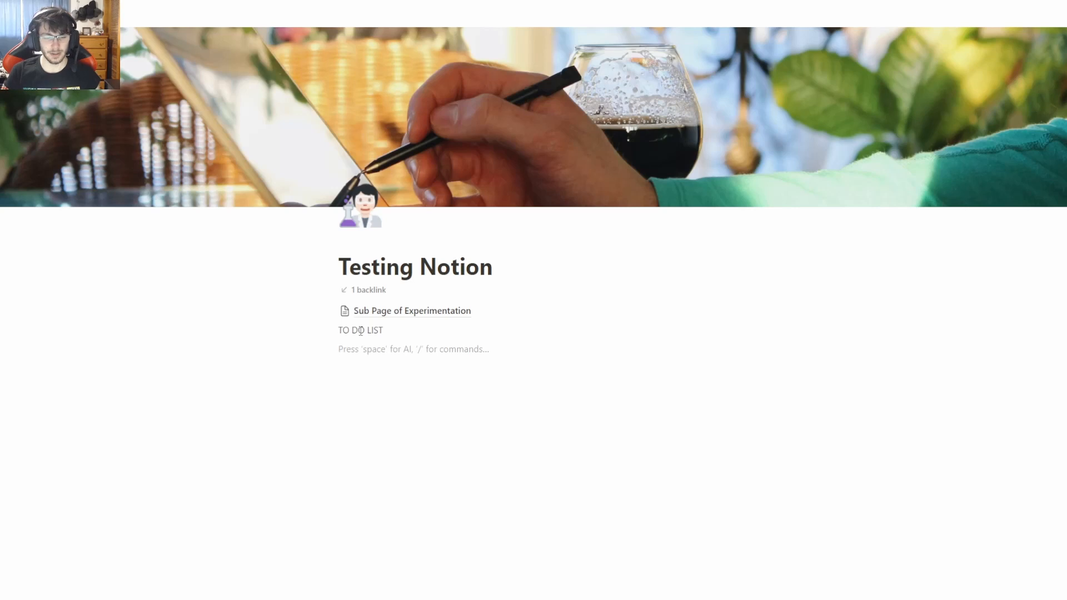
- Create a to-do list under the TO DO LIST line with the items "Finish Testing" and "Go through the Blocks you can use"
{"action": "type", "text": "/to"}
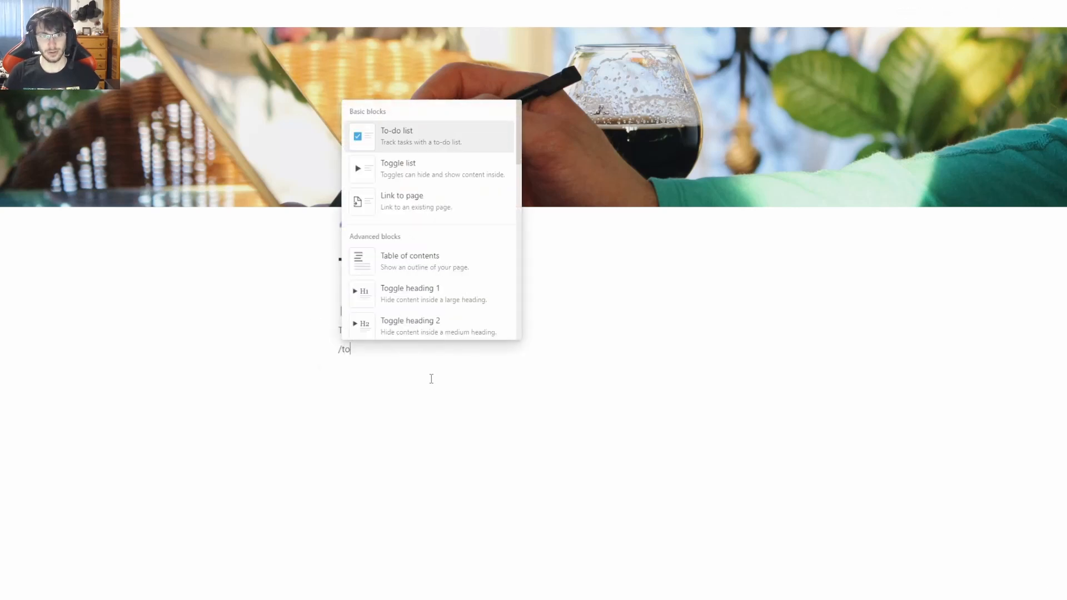
{"action": "key", "text": "Return"}
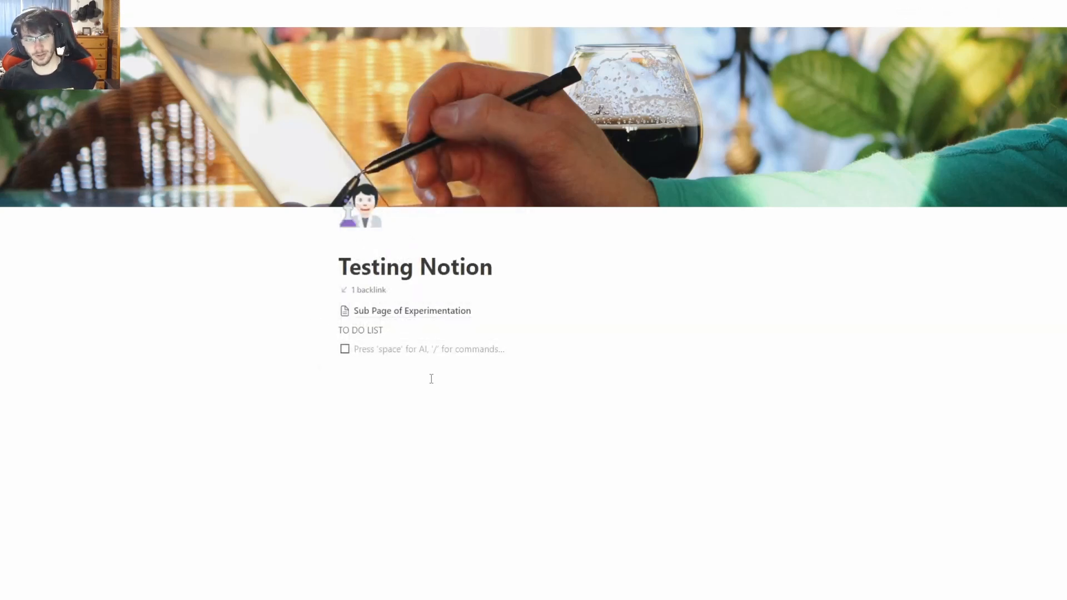
{"action": "type", "text": "Finish Testing"}
{"action": "key", "text": "Return"}
{"action": "type", "text": "Go through the Blocks you c"}
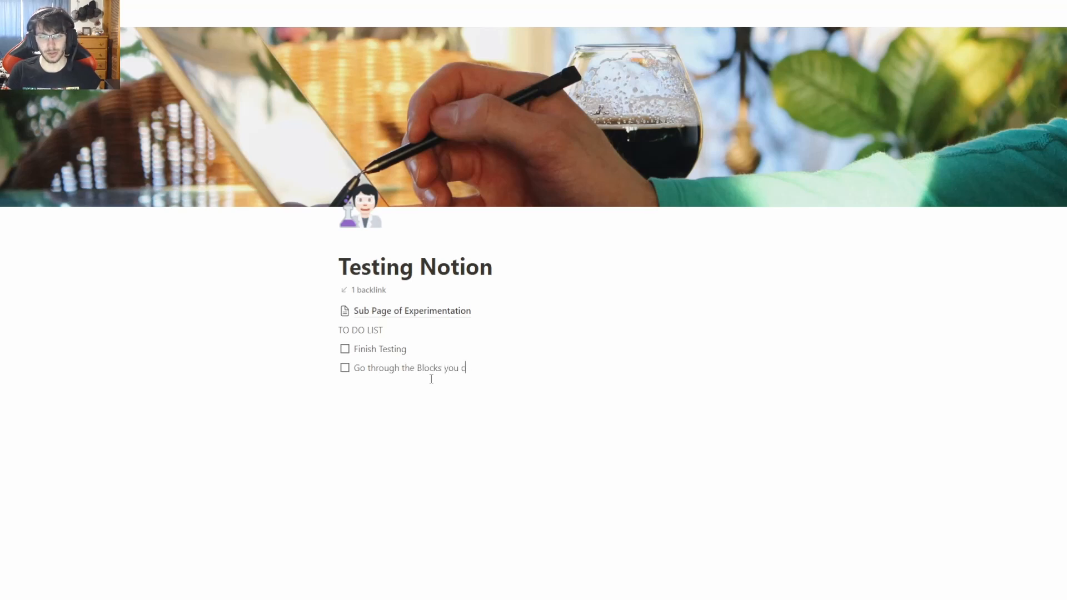
{"action": "type", "text": "an use"}
{"action": "key", "text": "Return"}
- Try a Heading 1 block on the line below the to-do items
{"action": "type", "text": "/"}
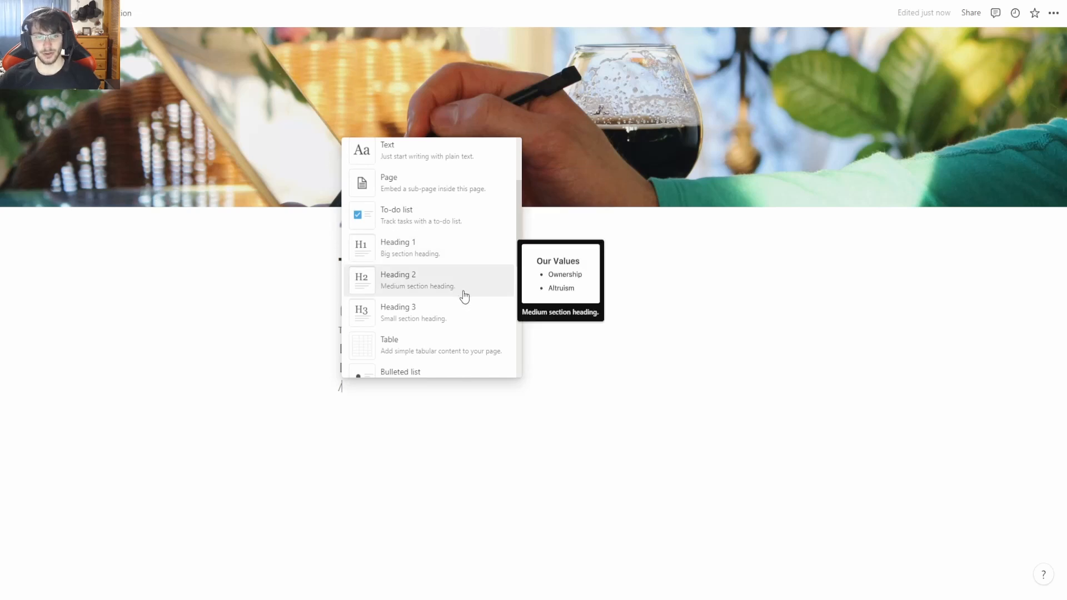
{"action": "scroll", "coordinate": [466, 316], "scroll_direction": "down", "scroll_amount": 2}
{"action": "scroll", "coordinate": [448, 279], "scroll_direction": "up", "scroll_amount": 3}
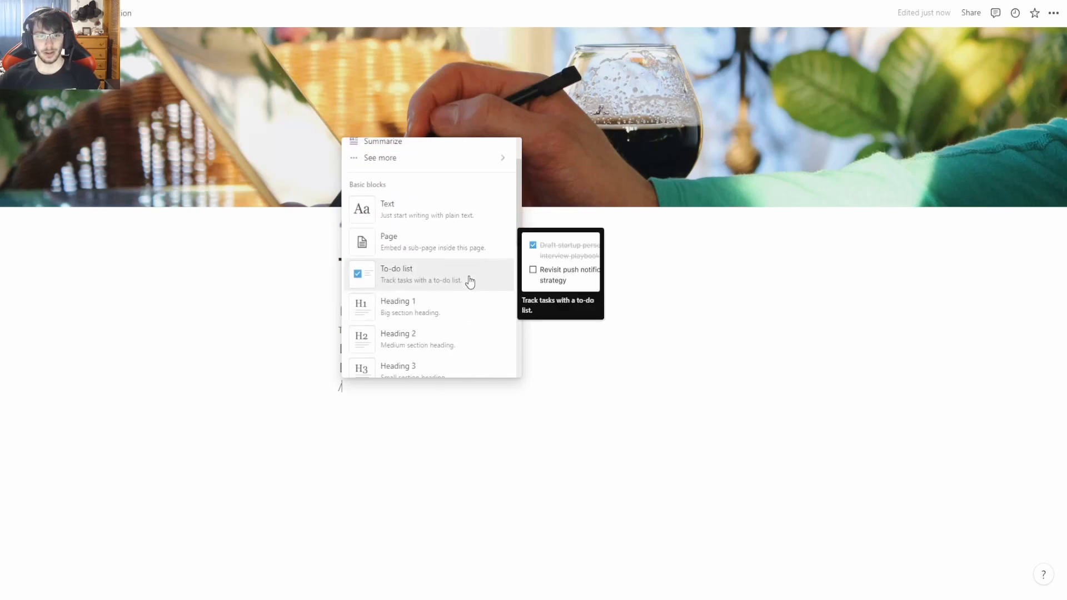
{"action": "left_click", "coordinate": [448, 307]}
{"action": "key", "text": "BackSpace"}
- Examine the remaining basic block commands, from Table through the list types, Quote, Divider, Link to page and Callout
{"action": "type", "text": "/"}
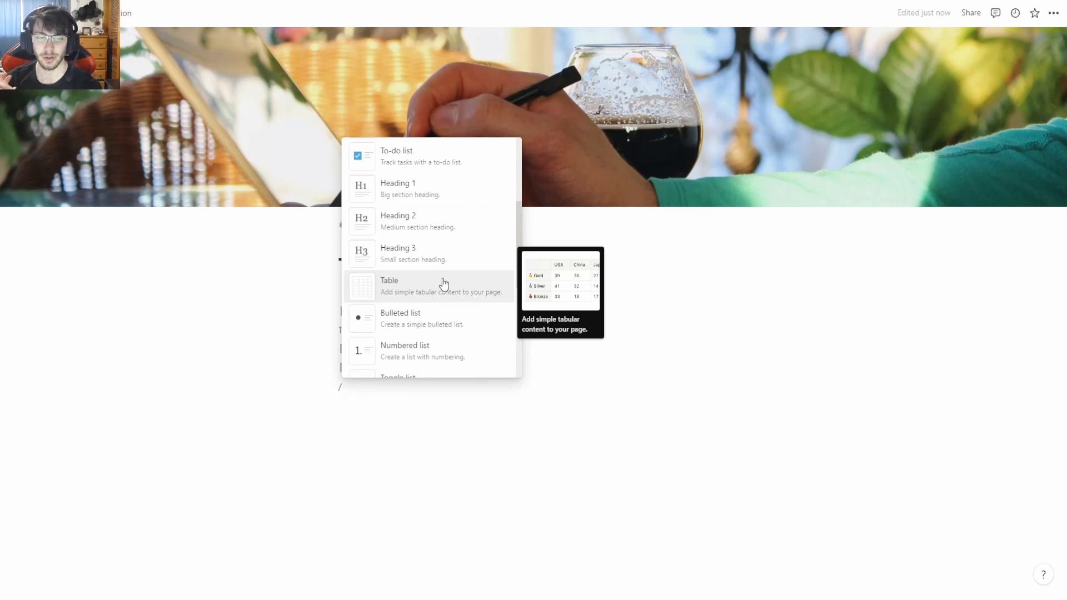
{"action": "scroll", "coordinate": [441, 304], "scroll_direction": "down", "scroll_amount": 1}
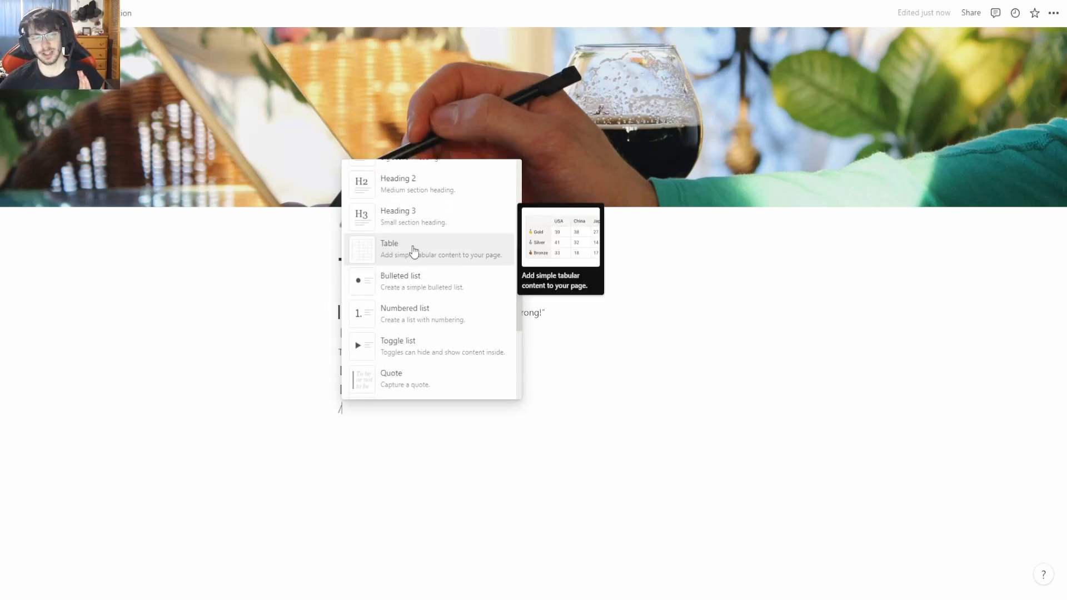
{"action": "scroll", "coordinate": [461, 289], "scroll_direction": "down", "scroll_amount": 2}
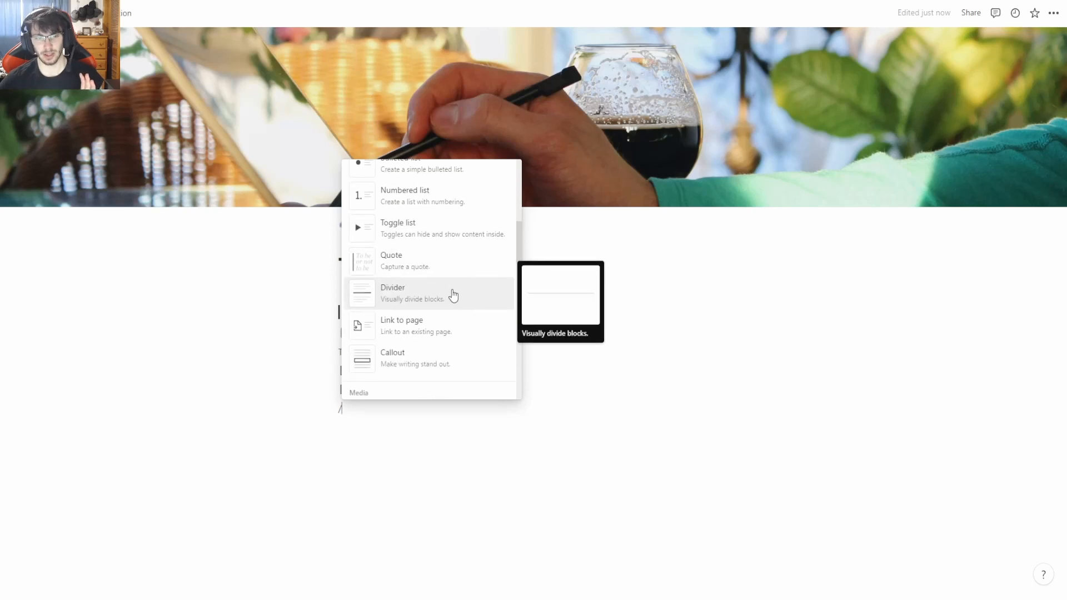
{"action": "scroll", "coordinate": [439, 267], "scroll_direction": "down", "scroll_amount": 1}
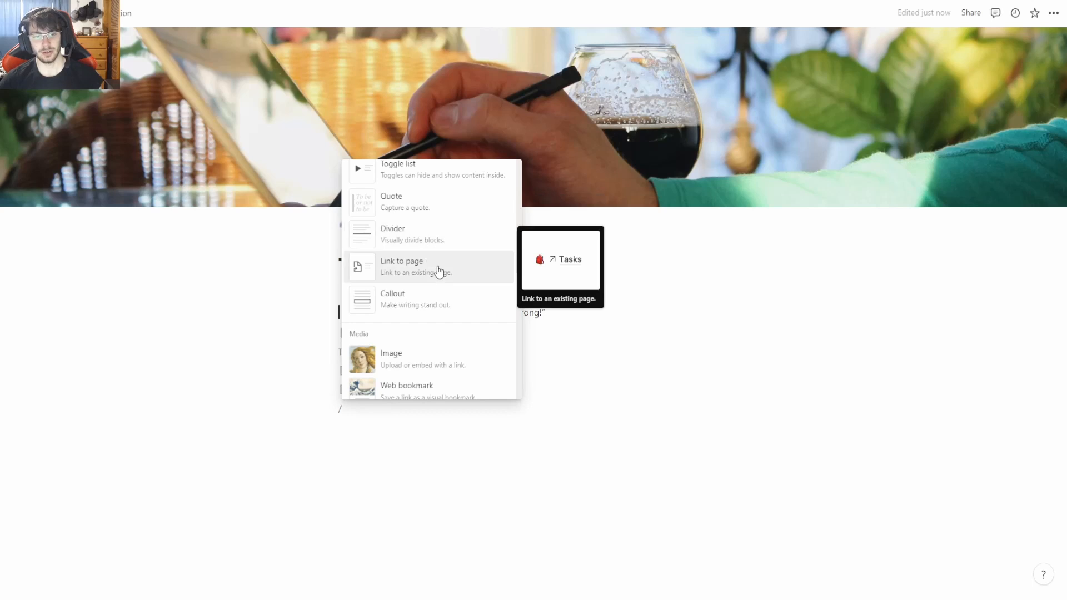
{"action": "left_click", "coordinate": [645, 437]}
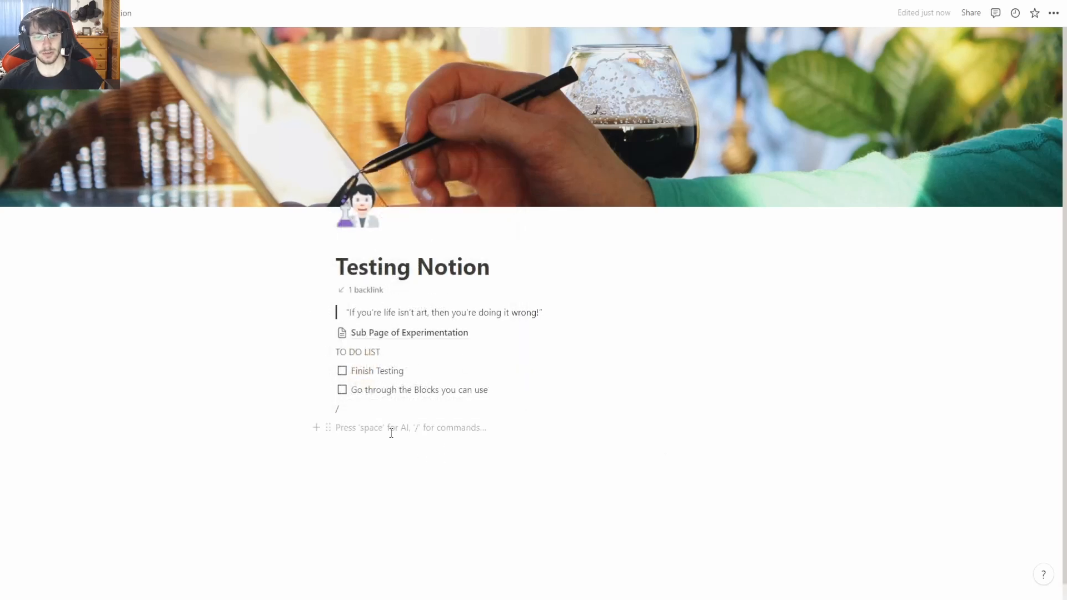
- Try a page link to Testing Notion below the to-do items, and delete that link block
{"action": "left_click", "coordinate": [360, 410]}
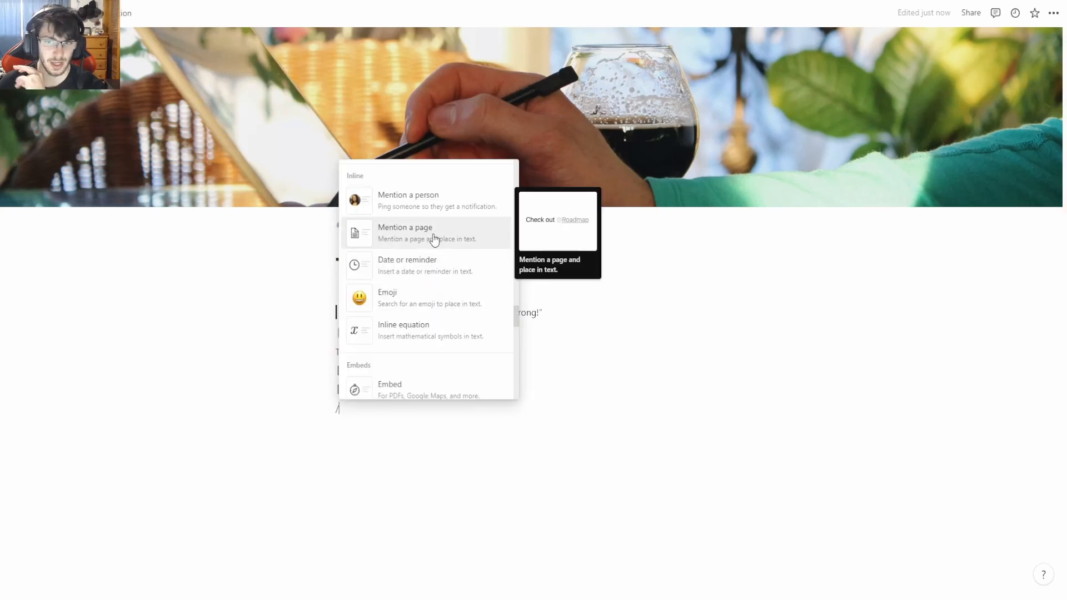
{"action": "scroll", "coordinate": [432, 299], "scroll_direction": "up", "scroll_amount": 10}
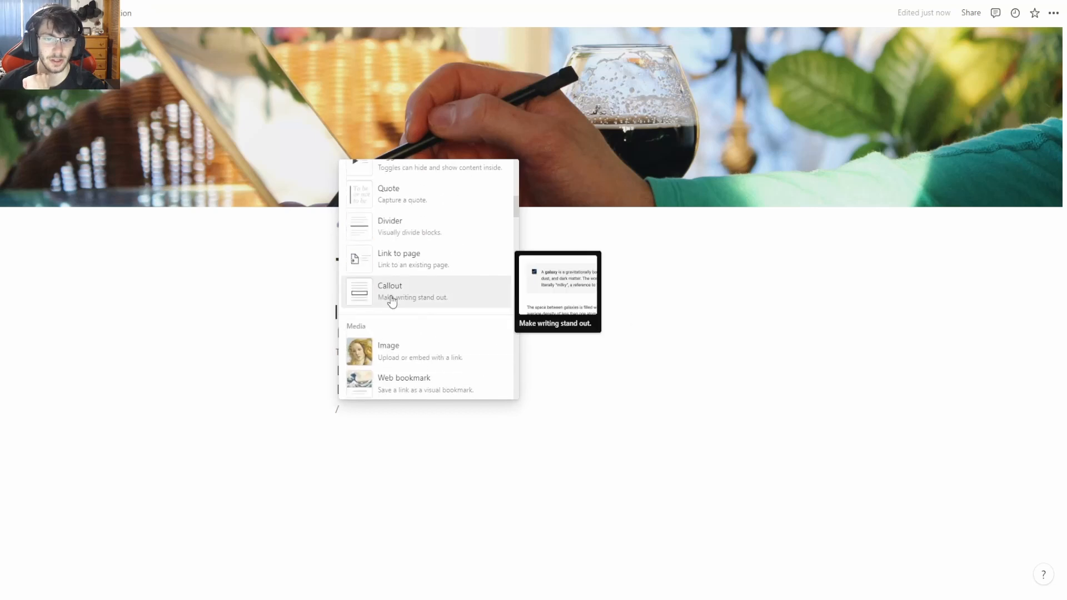
{"action": "left_click", "coordinate": [417, 325]}
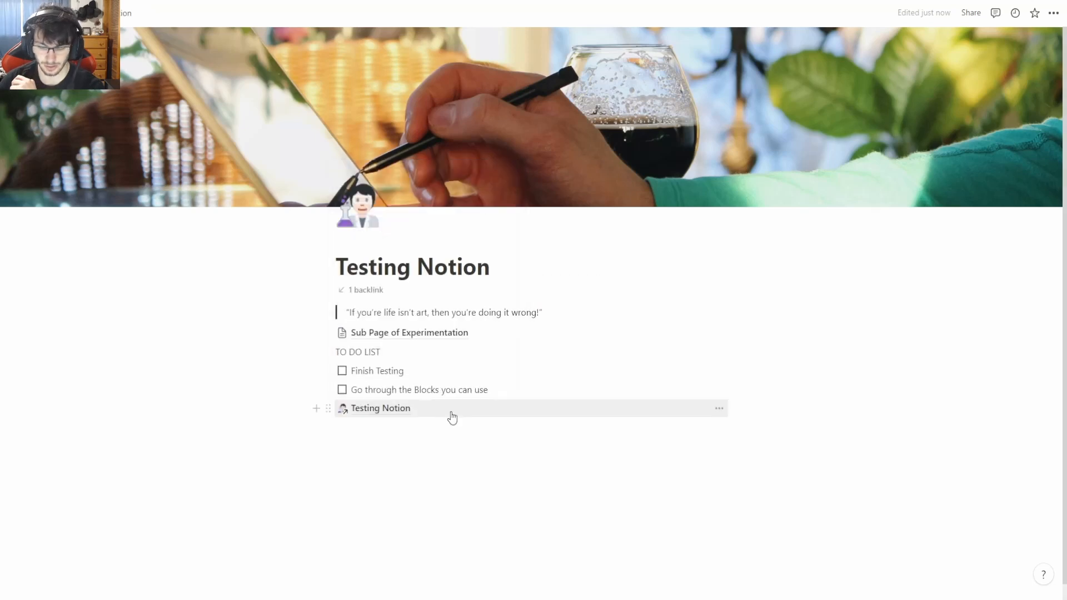
{"action": "left_click", "coordinate": [454, 415]}
{"action": "left_click", "coordinate": [719, 409]}
{"action": "left_click", "coordinate": [758, 453]}
- Try the Link to page command again on the empty line below the to-do items
{"action": "left_click", "coordinate": [352, 405]}
{"action": "type", "text": "/"}
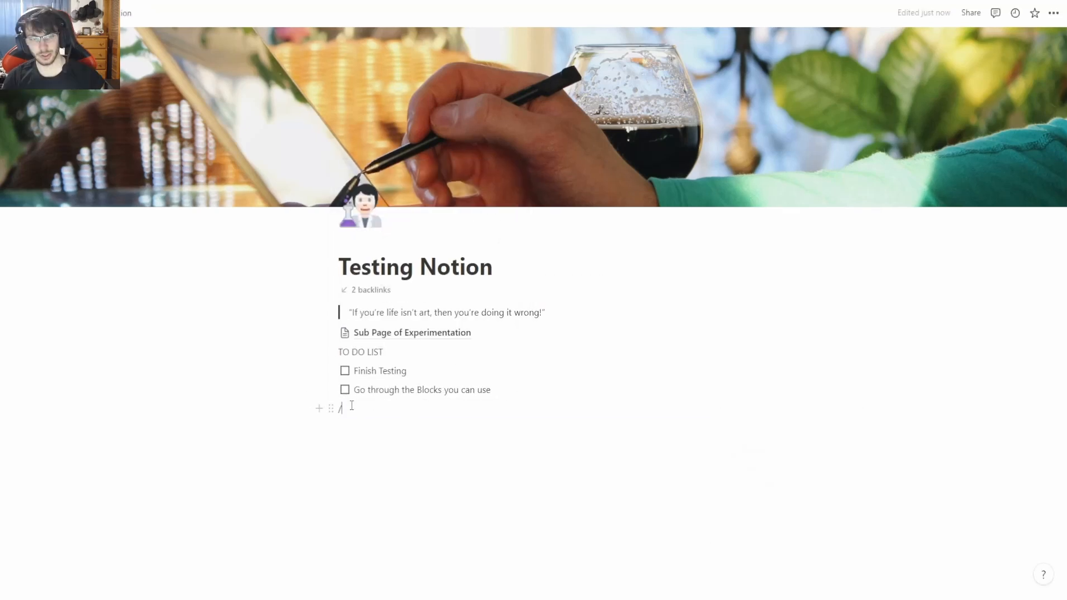
{"action": "key", "text": "Return"}
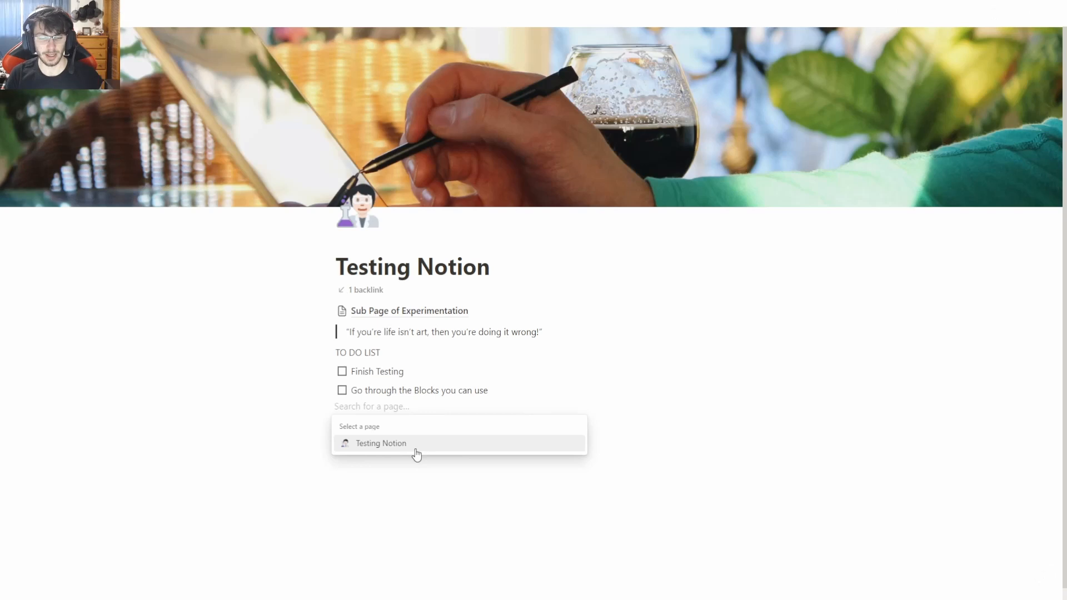
{"action": "key", "text": "Escape"}
- Look through the mention and media block commands on the empty line, and clear the leftover command text
{"action": "type", "text": "/men"}
{"action": "key", "text": "BackSpace"}
{"action": "key", "text": "BackSpace"}
{"action": "key", "text": "BackSpace"}
{"action": "key", "text": "BackSpace"}
{"action": "key", "text": "BackSpace"}
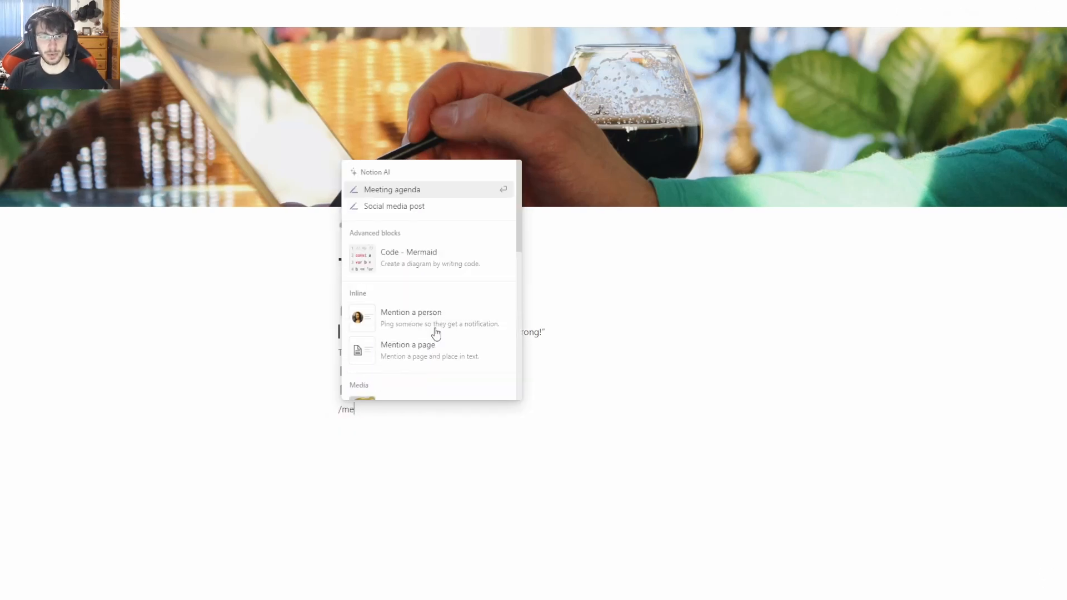
{"action": "scroll", "coordinate": [412, 222], "scroll_direction": "down", "scroll_amount": 5}
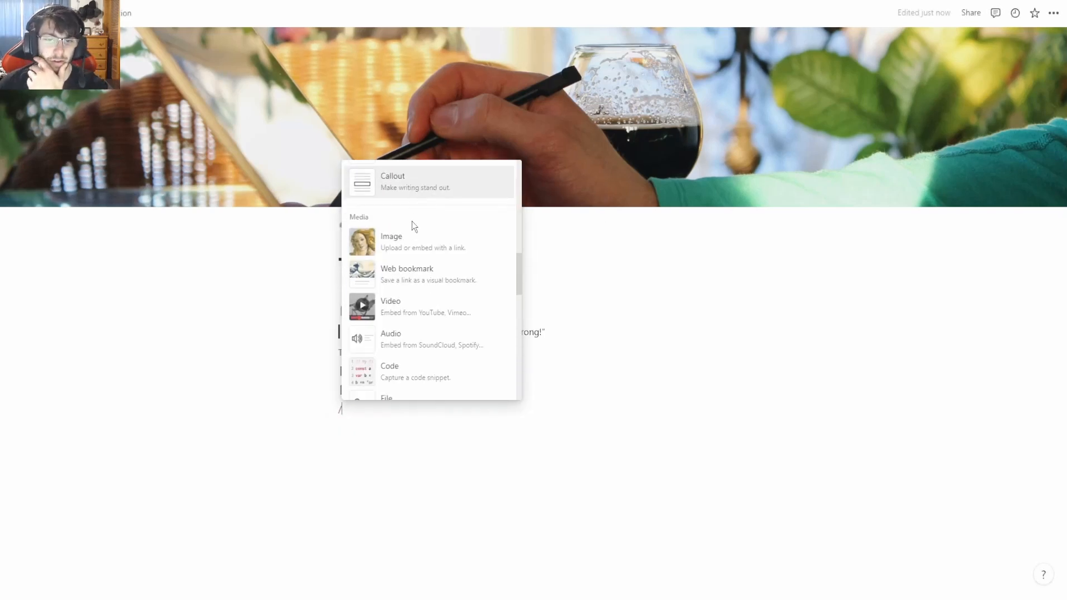
{"action": "left_click", "coordinate": [401, 433]}
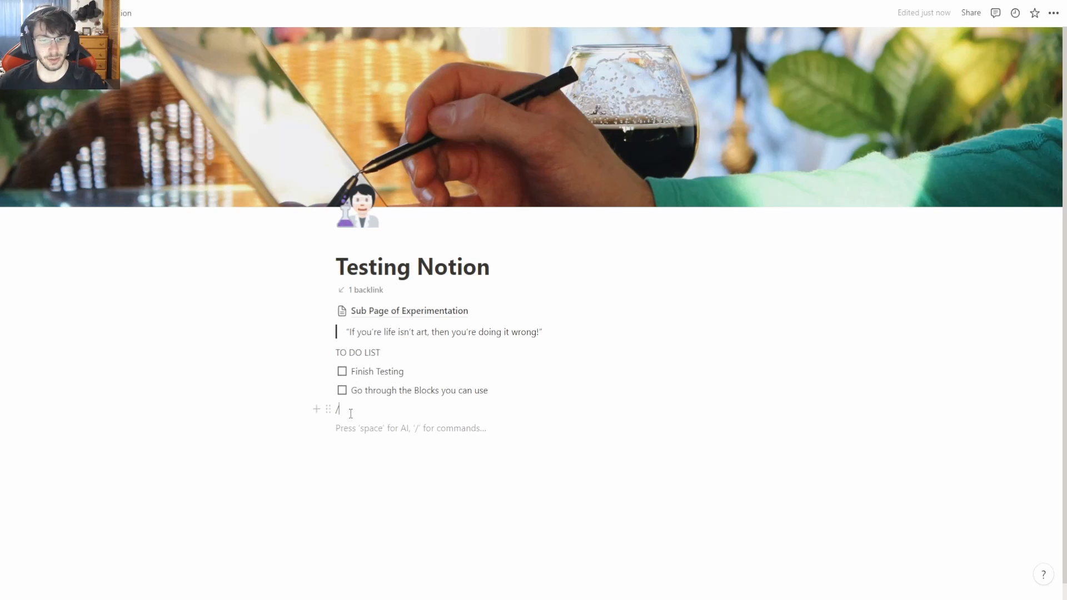
{"action": "key", "text": "BackSpace"}
{"action": "key", "text": "BackSpace"}
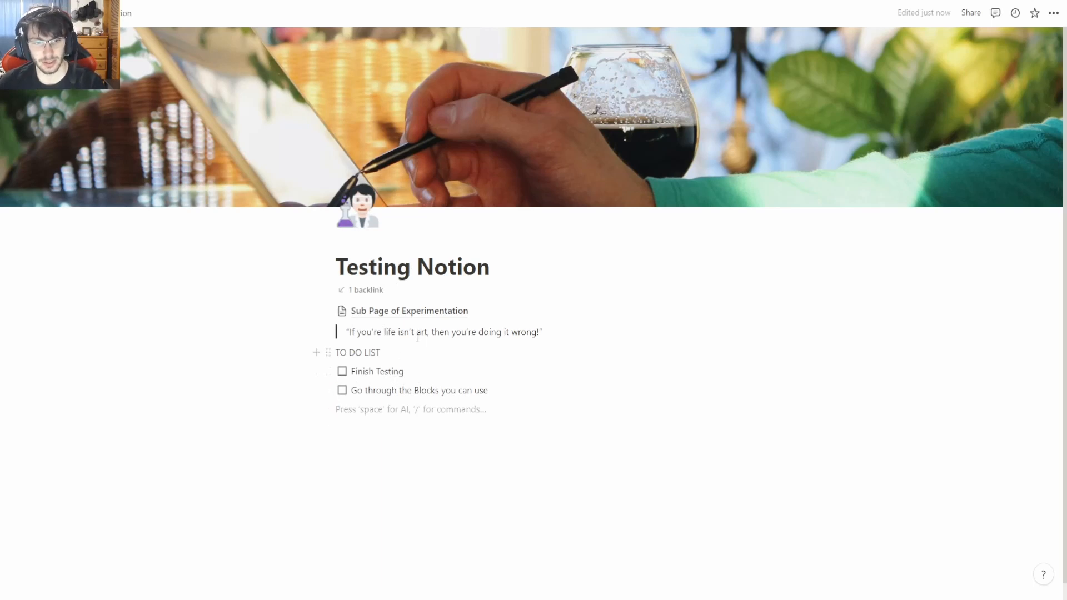
- Insert a divider between the quote and the TO DO LIST line
{"action": "left_click", "coordinate": [611, 334]}
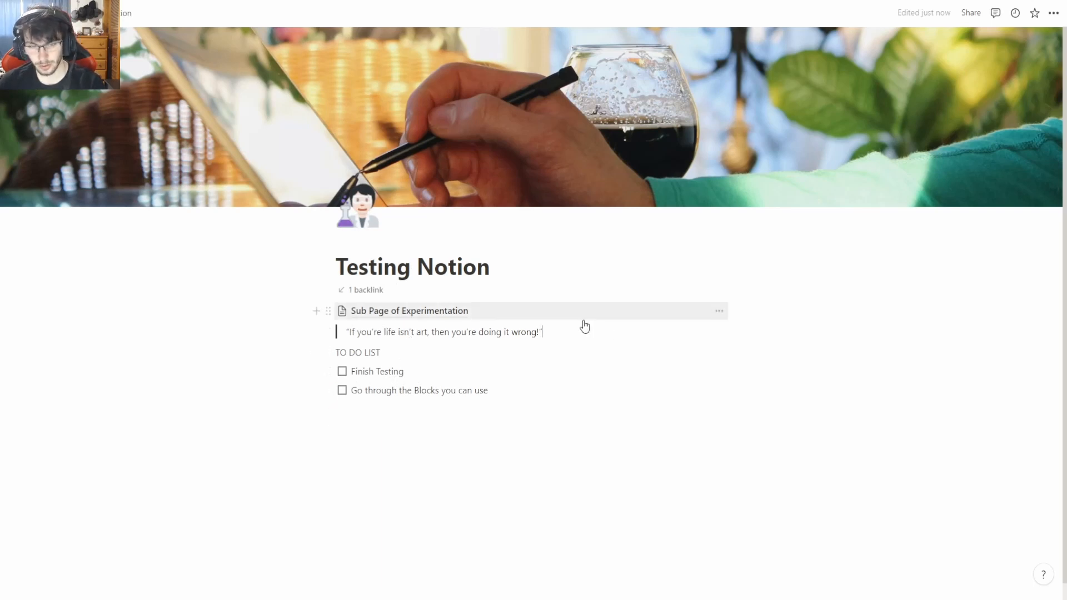
{"action": "key", "text": "Return"}
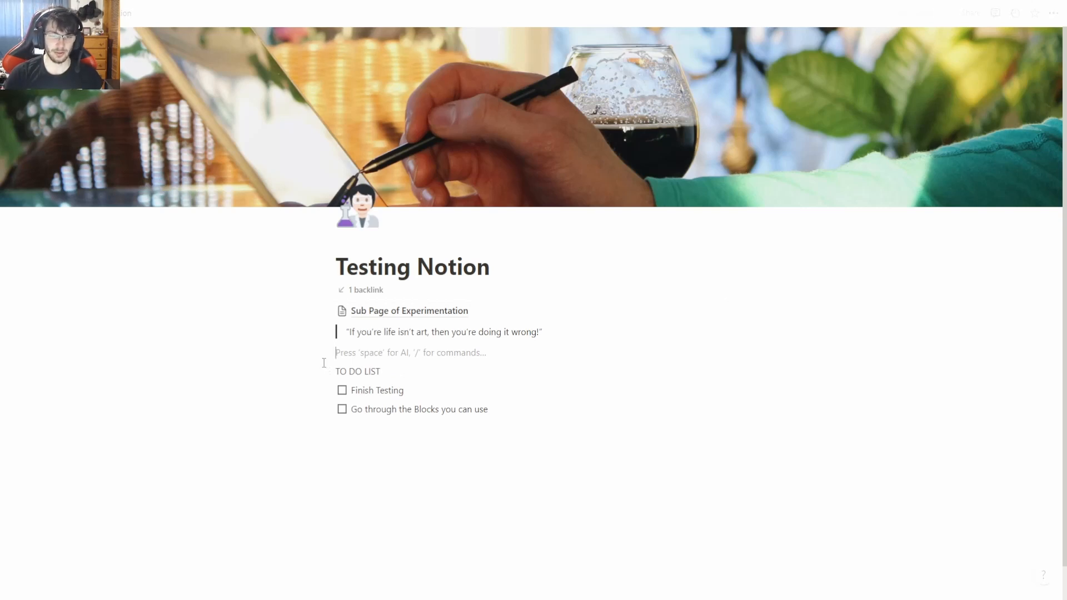
{"action": "type", "text": "/divi"}
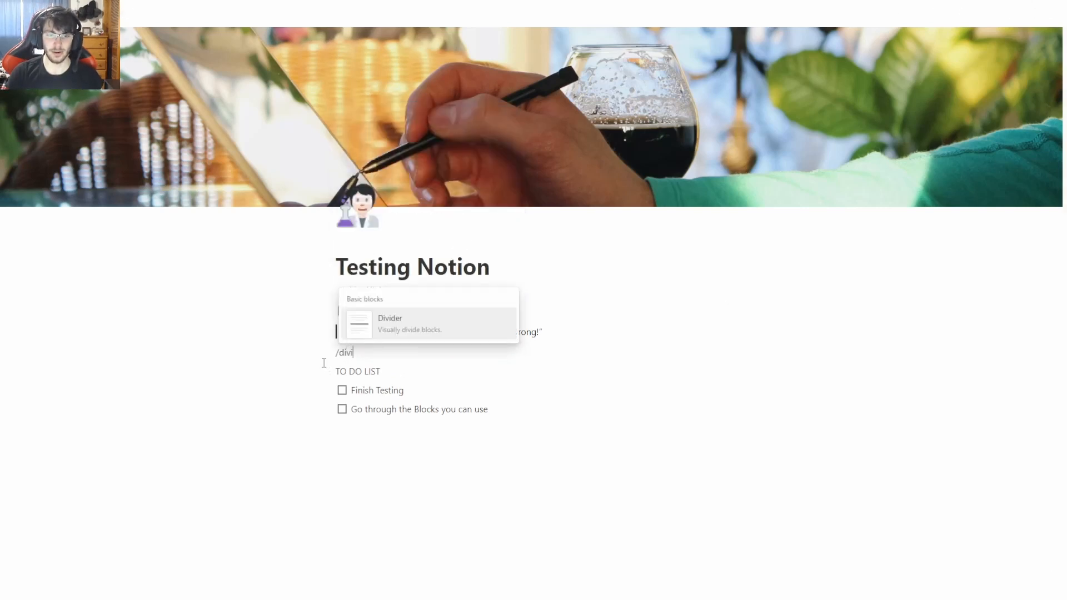
{"action": "key", "text": "Return"}
{"action": "key", "text": "BackSpace"}
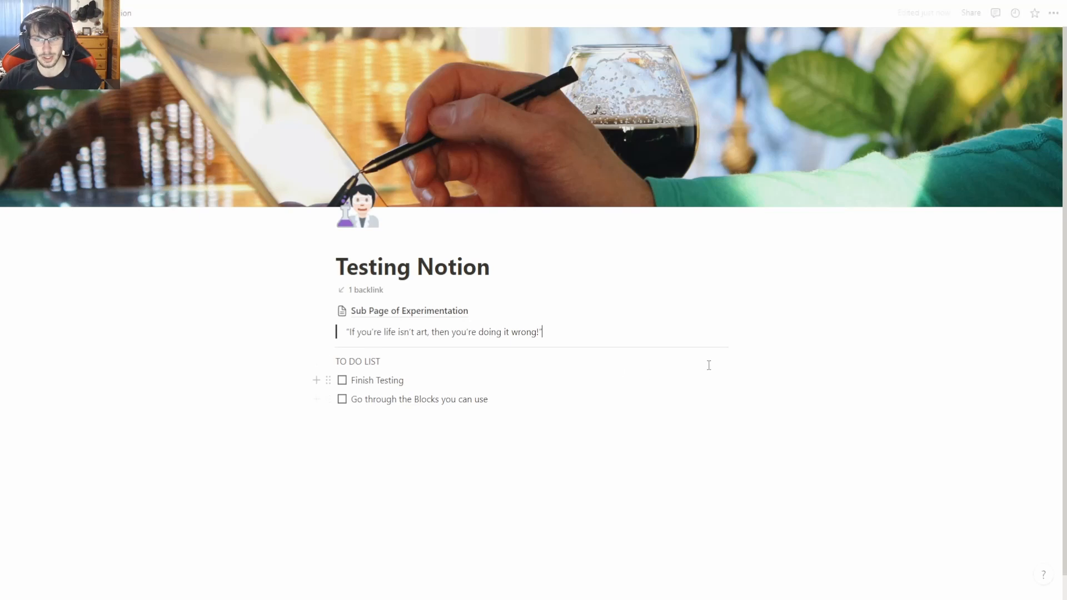
{"action": "left_click", "coordinate": [693, 348]}
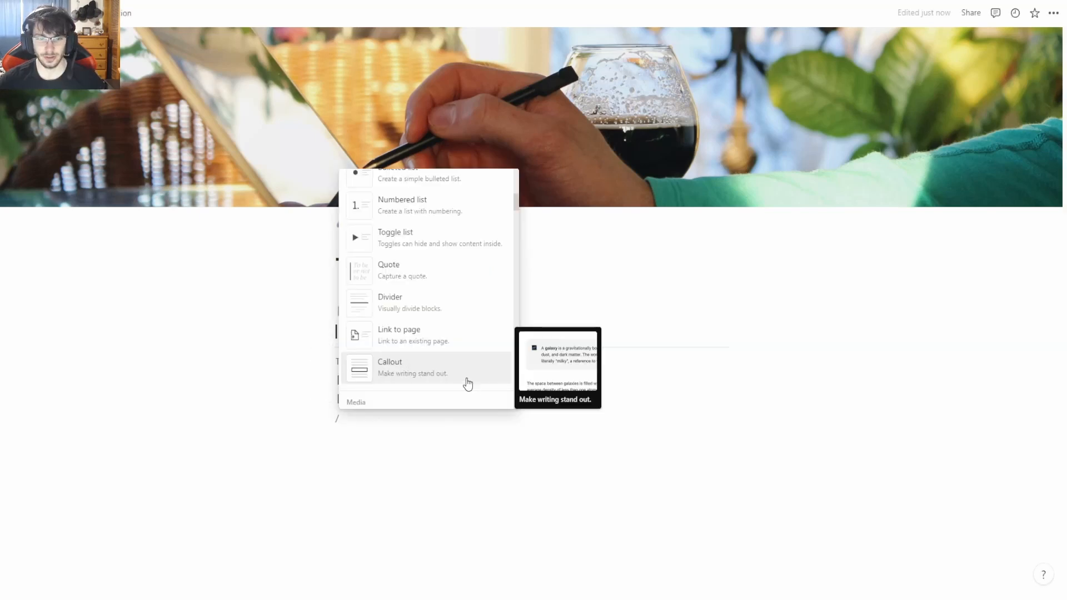
- Insert a callout below the to-do items reading "This video will be amazing and you should leave a like!"
{"action": "scroll", "coordinate": [436, 380], "scroll_direction": "down", "scroll_amount": 1}
{"action": "scroll", "coordinate": [411, 342], "scroll_direction": "up", "scroll_amount": 4}
{"action": "scroll", "coordinate": [408, 340], "scroll_direction": "up", "scroll_amount": 2}
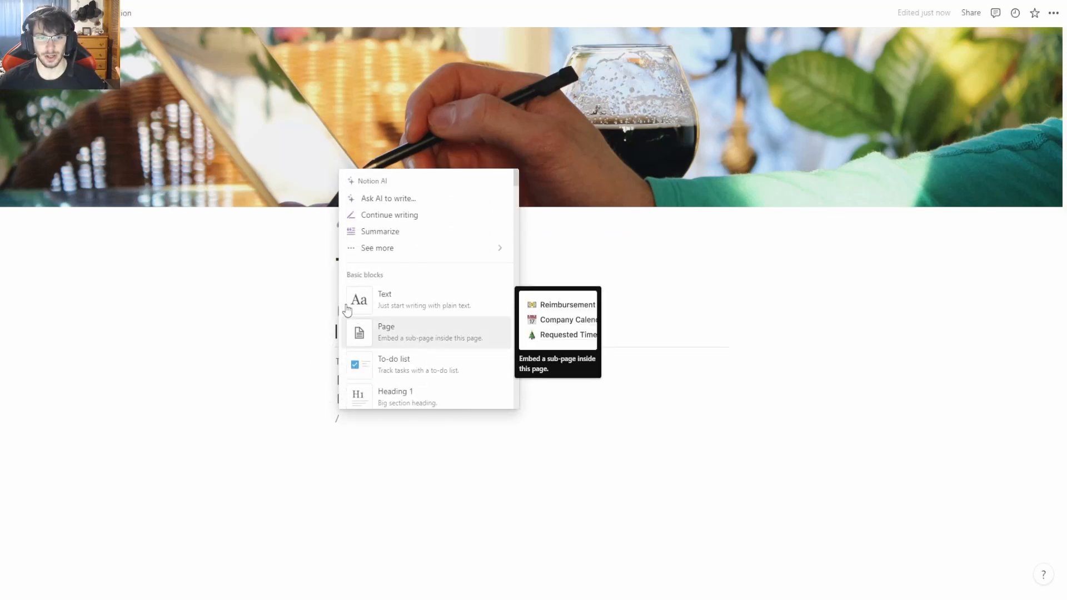
{"action": "scroll", "coordinate": [417, 323], "scroll_direction": "down", "scroll_amount": 6}
{"action": "scroll", "coordinate": [434, 324], "scroll_direction": "up", "scroll_amount": 1}
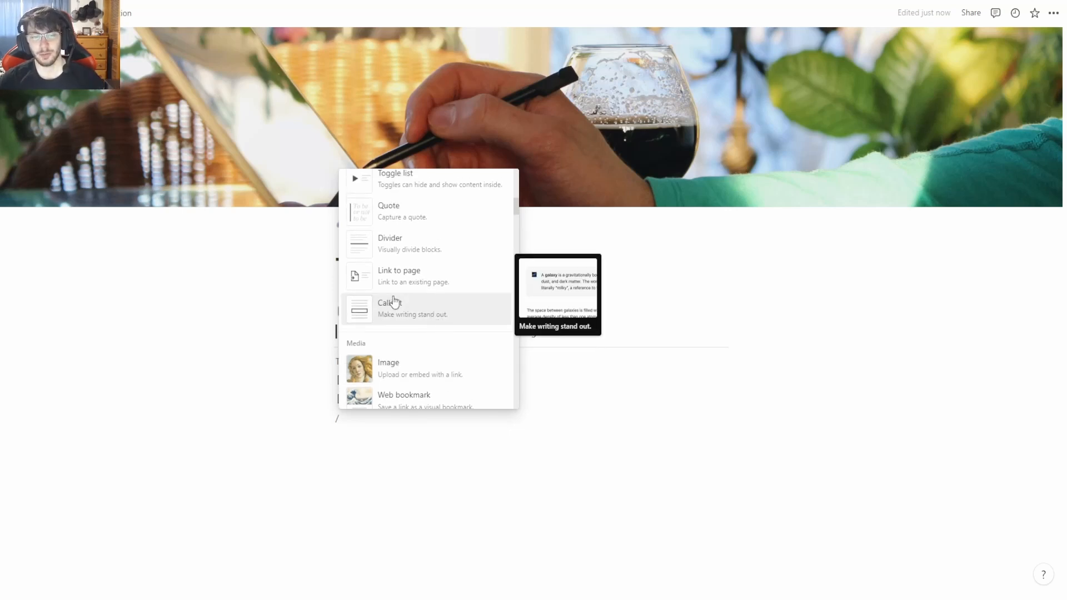
{"action": "left_click", "coordinate": [412, 311]}
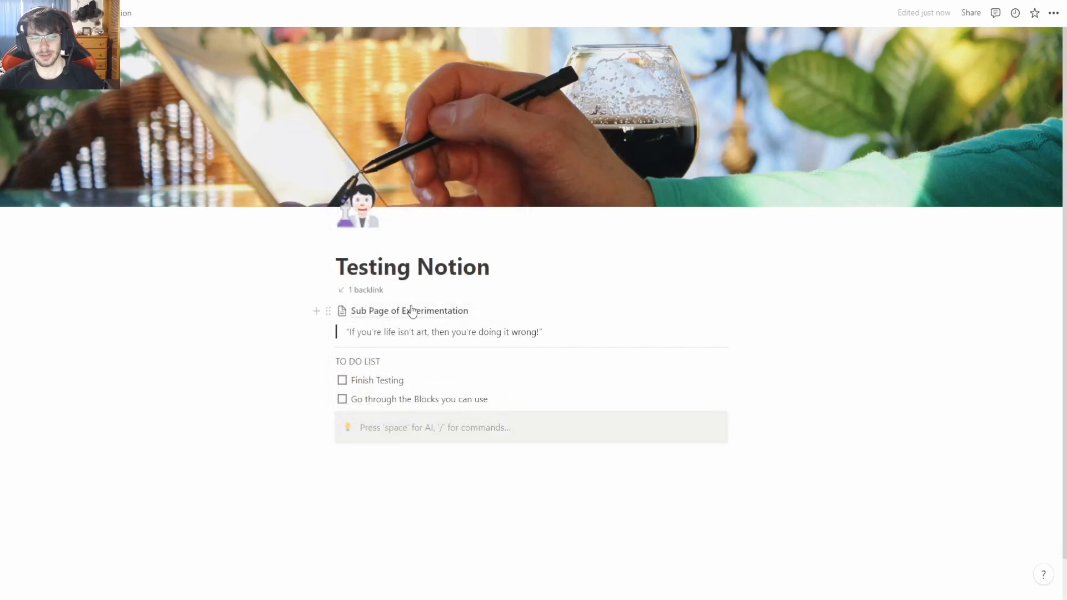
{"action": "type", "text": "No"}
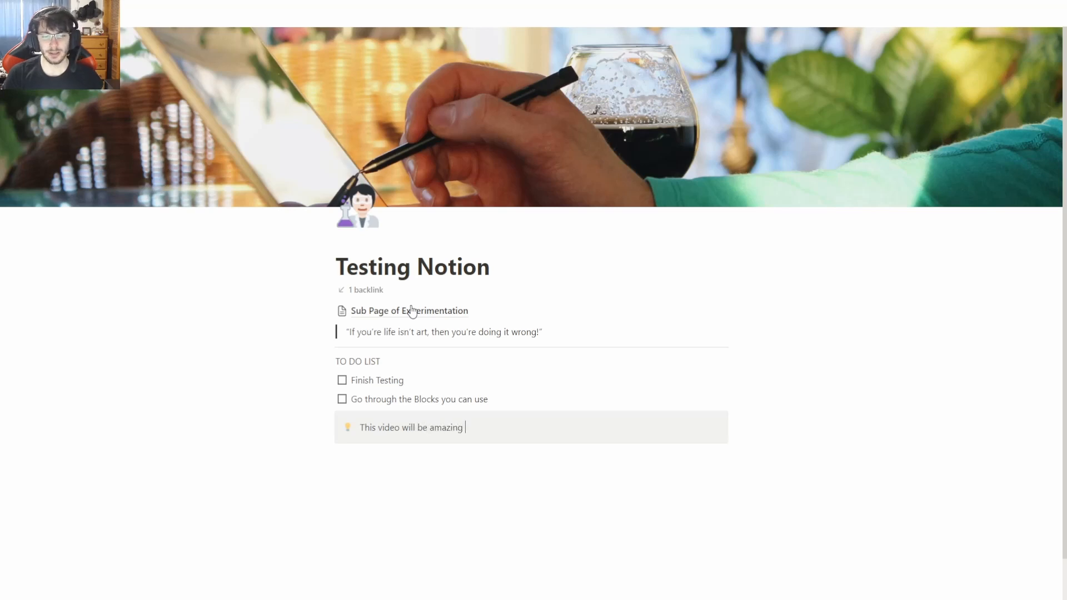
{"action": "type", "text": "ld "}
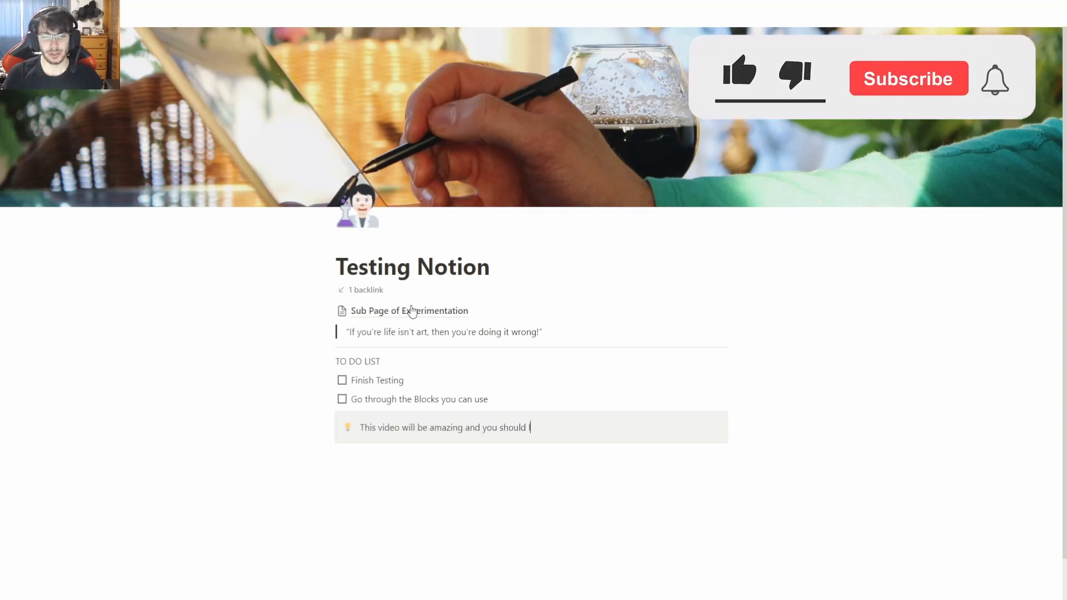
{"action": "type", "text": "leave a like!"}
- Change the callout's icon to the thumbs-up emoji and move the callout between the divider and the TO DO LIST line
{"action": "left_click", "coordinate": [358, 217]}
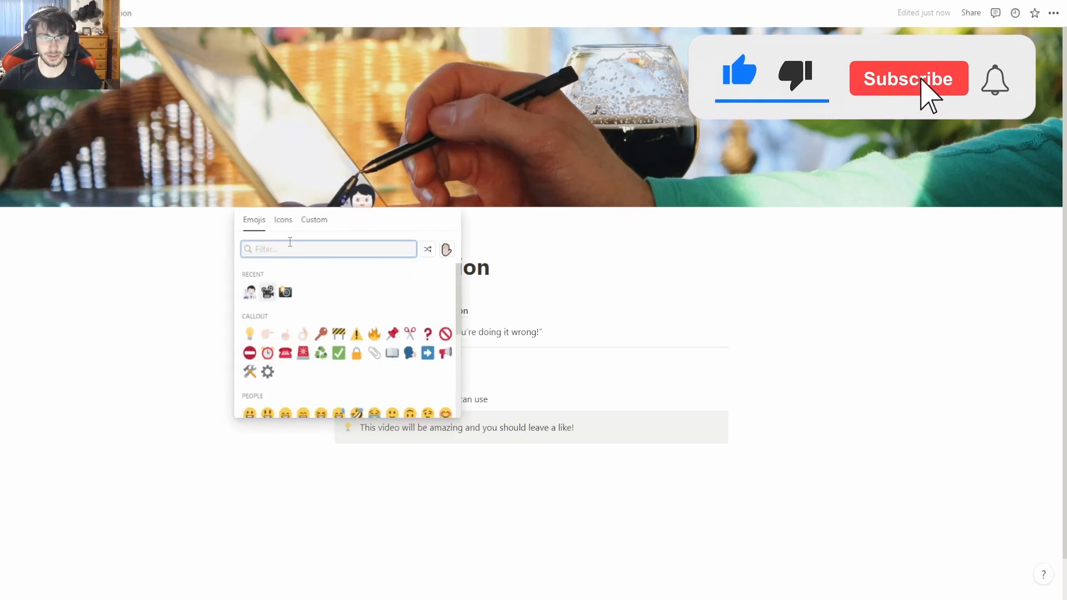
{"action": "type", "text": "thumb"}
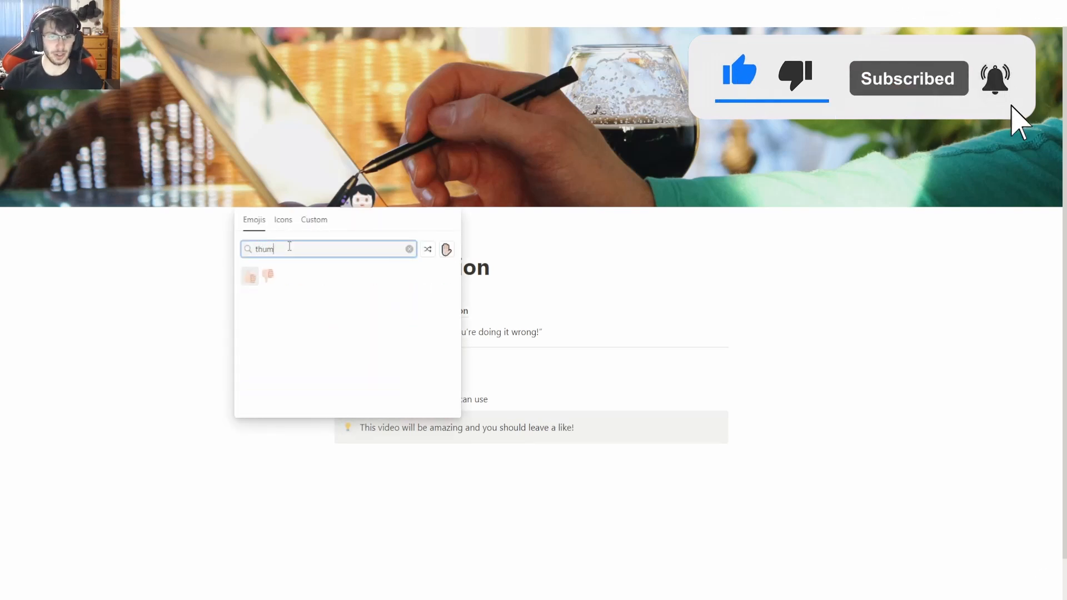
{"action": "left_click", "coordinate": [250, 276]}
{"action": "left_click_drag", "start_coordinate": [326, 428], "coordinate": [336, 350]}
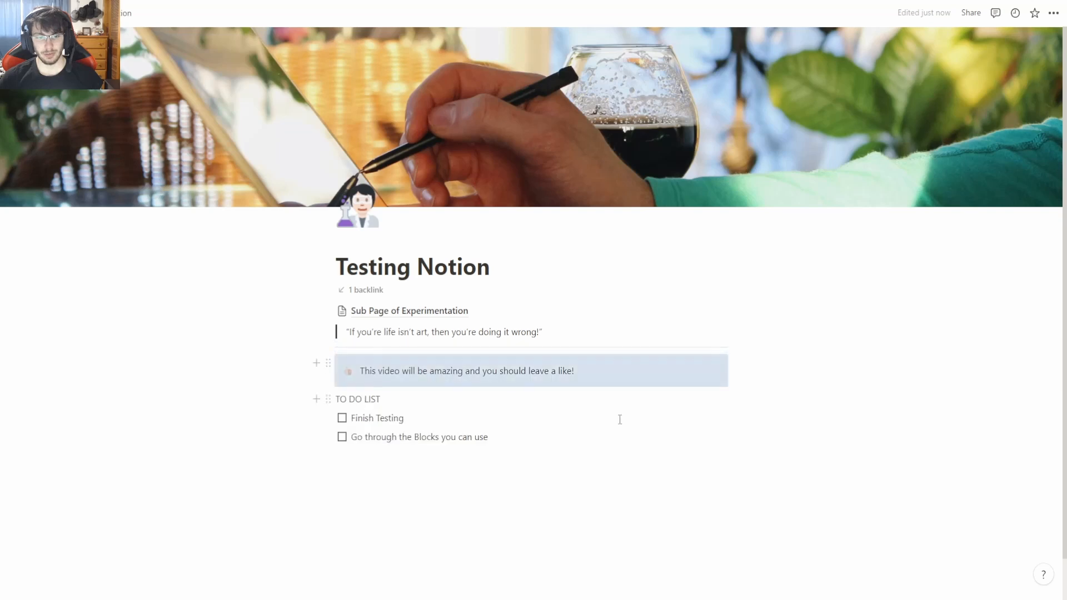
- Insert a simple table below the to-do items and extend it with a third column
{"action": "left_click", "coordinate": [533, 456]}
{"action": "type", "text": "/"}
{"action": "scroll", "coordinate": [430, 302], "scroll_direction": "down", "scroll_amount": 3}
{"action": "scroll", "coordinate": [430, 303], "scroll_direction": "up", "scroll_amount": 2}
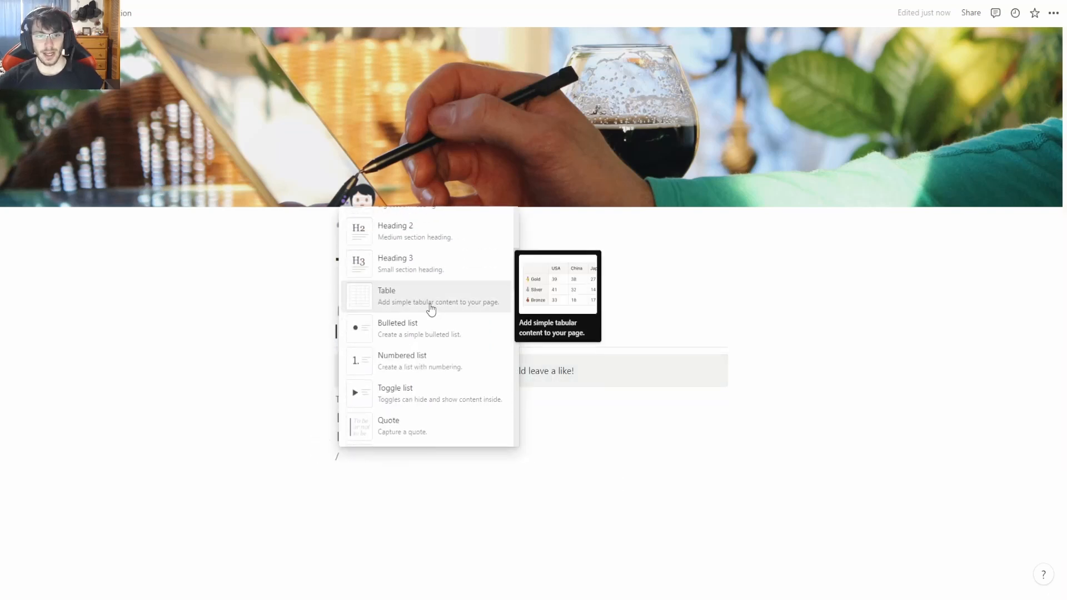
{"action": "left_click", "coordinate": [434, 301]}
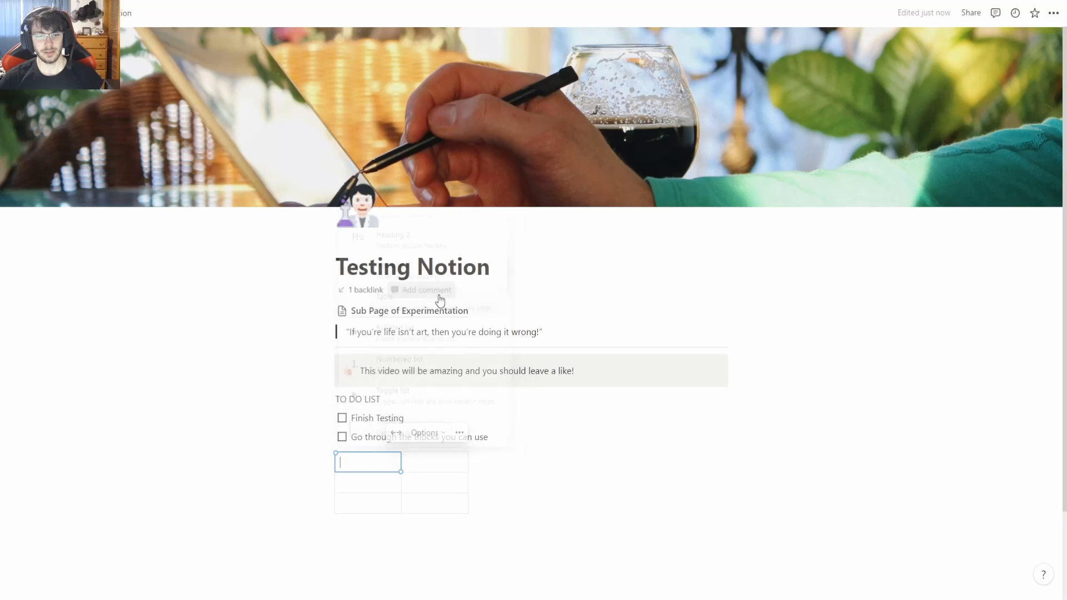
{"action": "scroll", "coordinate": [524, 500], "scroll_direction": "down", "scroll_amount": 2}
{"action": "left_click", "coordinate": [489, 381]}
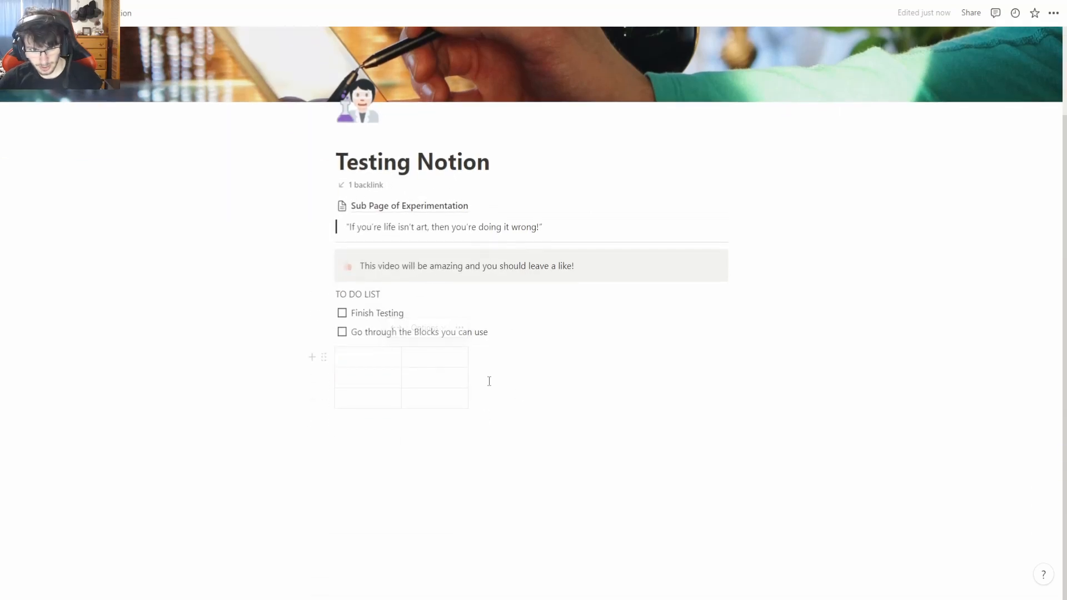
{"action": "left_click_drag", "start_coordinate": [474, 367], "coordinate": [534, 367]}
- Try the header column option on the whole table, and fit the table to the page width
{"action": "left_click", "coordinate": [324, 357]}
{"action": "left_click", "coordinate": [493, 327]}
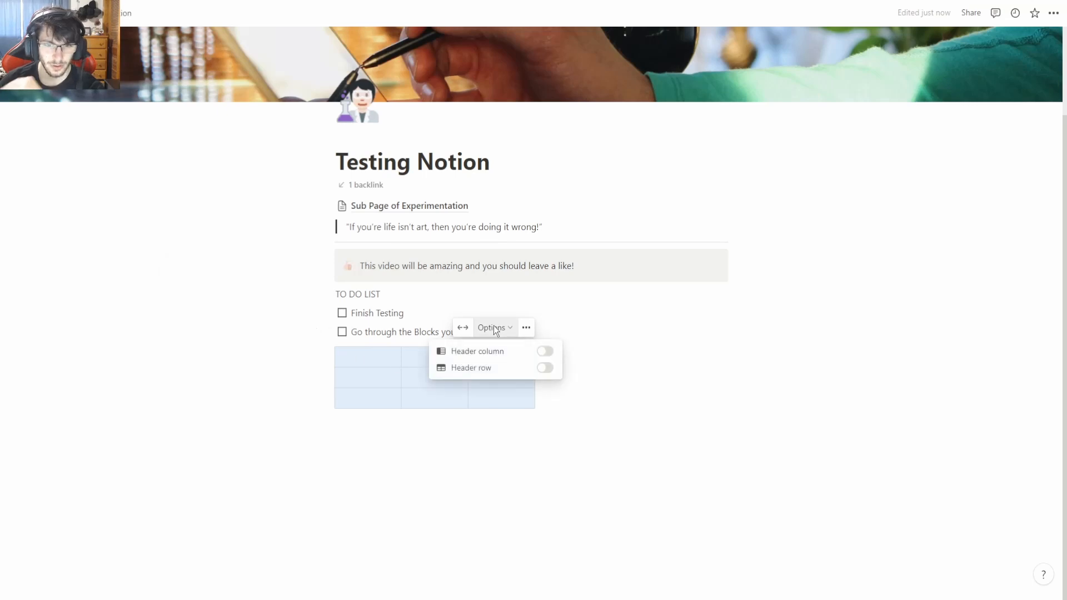
{"action": "left_click", "coordinate": [546, 352]}
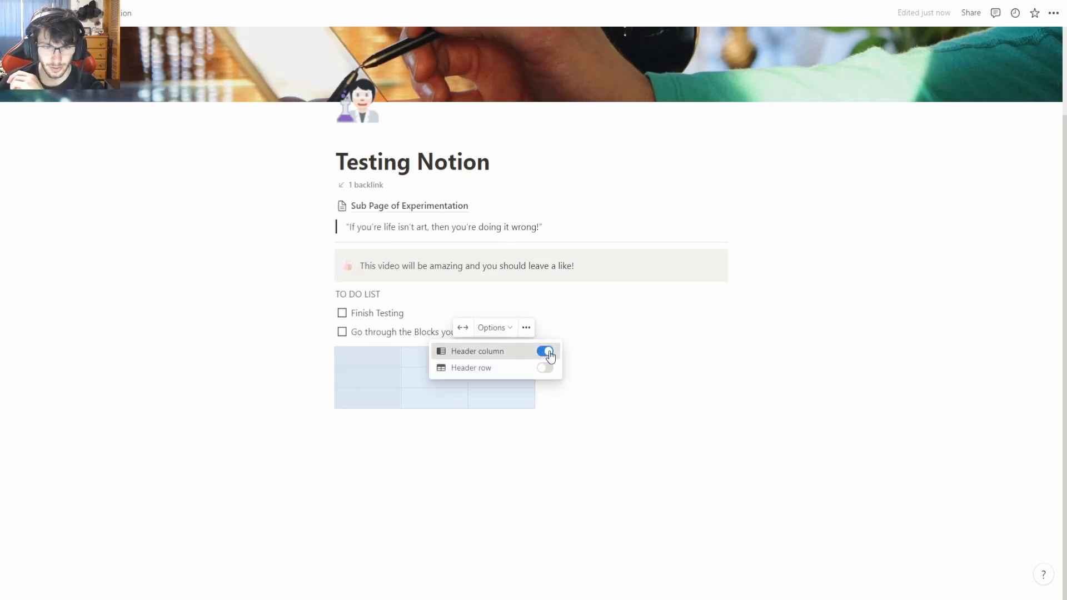
{"action": "left_click", "coordinate": [525, 328]}
{"action": "left_click", "coordinate": [527, 327]}
{"action": "left_click", "coordinate": [463, 328]}
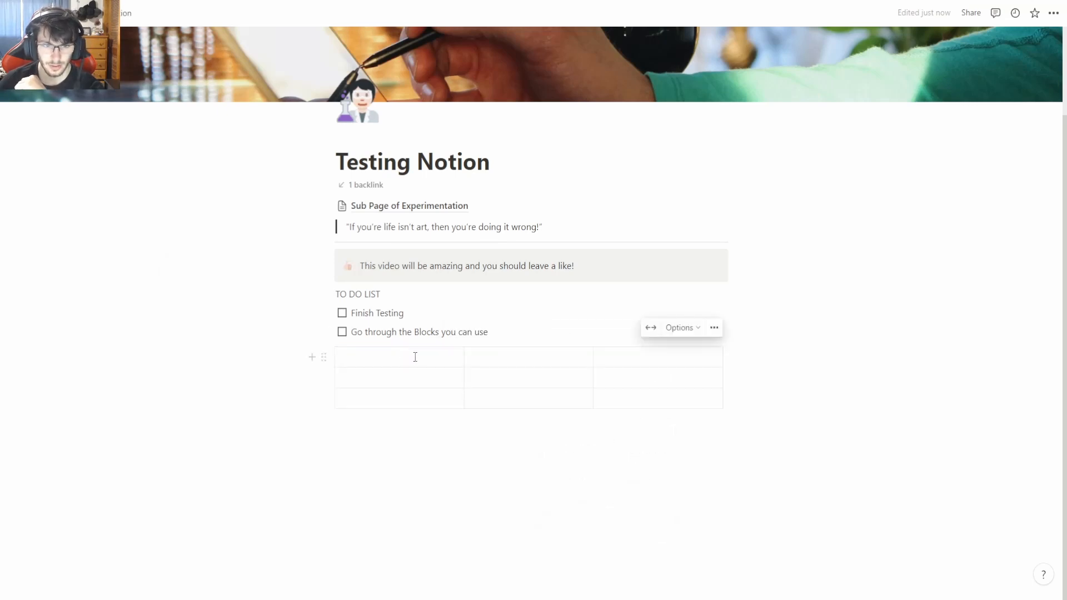
- Fill the table's first row with "Video", "Time" and "Use"
{"action": "left_click", "coordinate": [418, 357]}
{"action": "type", "text": "Video"}
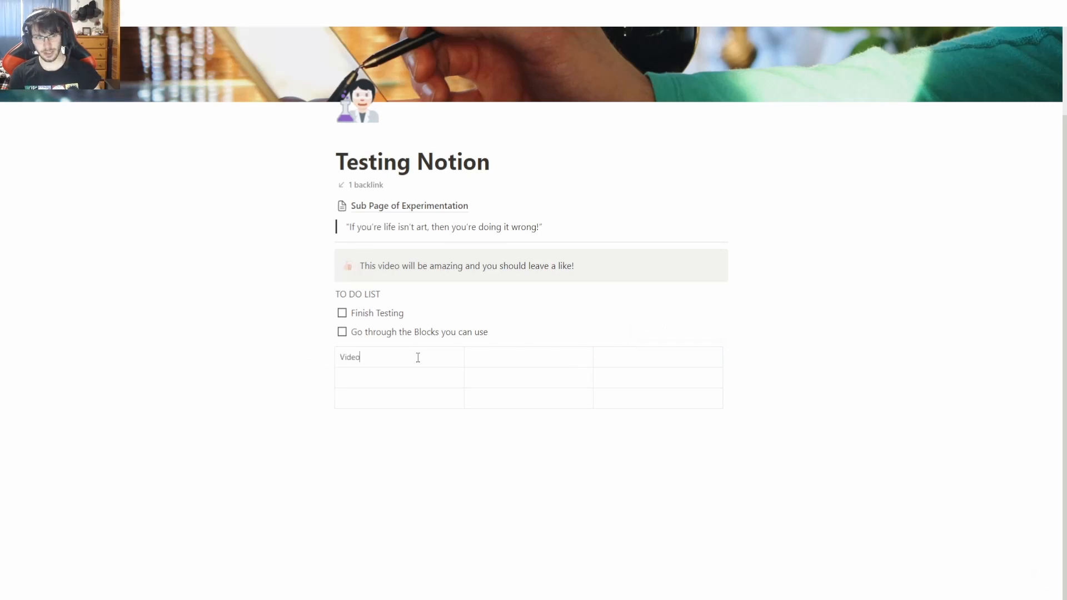
{"action": "left_click", "coordinate": [486, 358]}
{"action": "type", "text": "Time"}
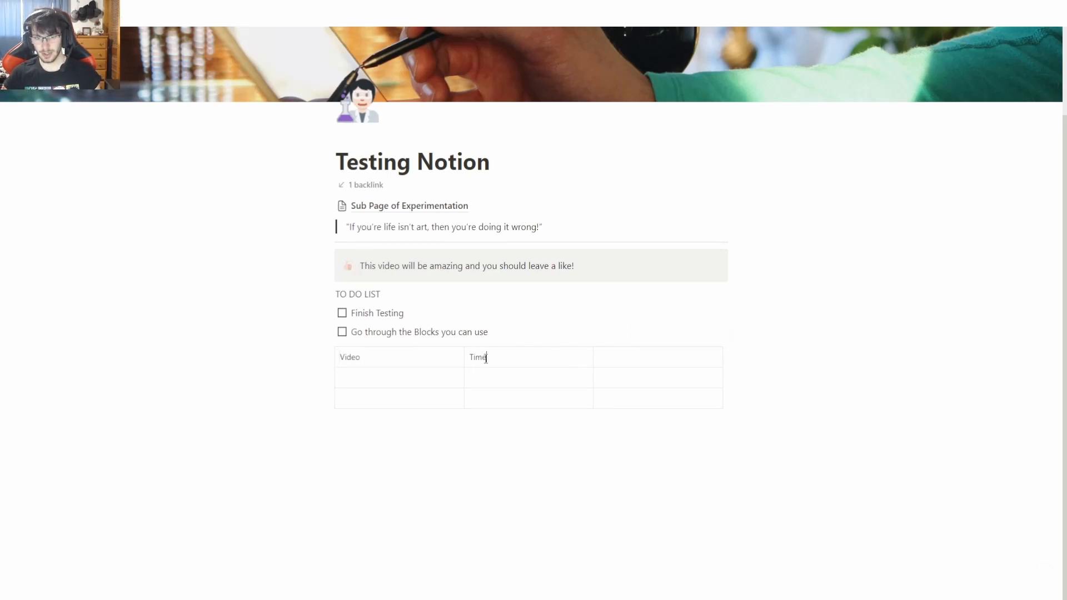
{"action": "type", "text": "Use"}
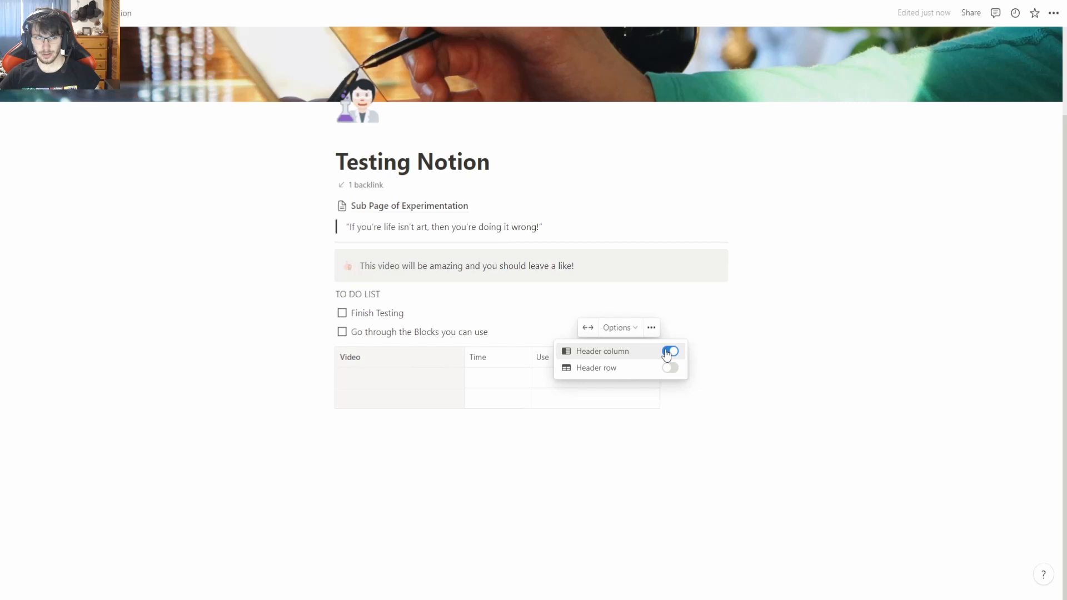
- Switch the table from a header column to a header row, and add one more row at its end
{"action": "left_click", "coordinate": [670, 352]}
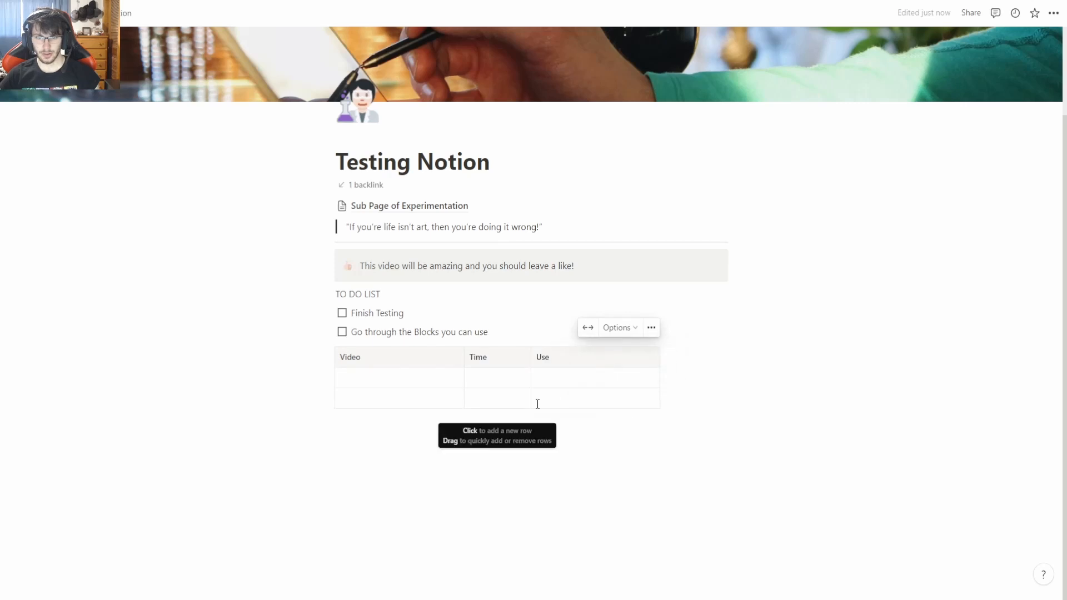
{"action": "left_click", "coordinate": [637, 332]}
{"action": "left_click", "coordinate": [669, 368]}
{"action": "left_click", "coordinate": [669, 369]}
{"action": "left_click", "coordinate": [598, 435]}
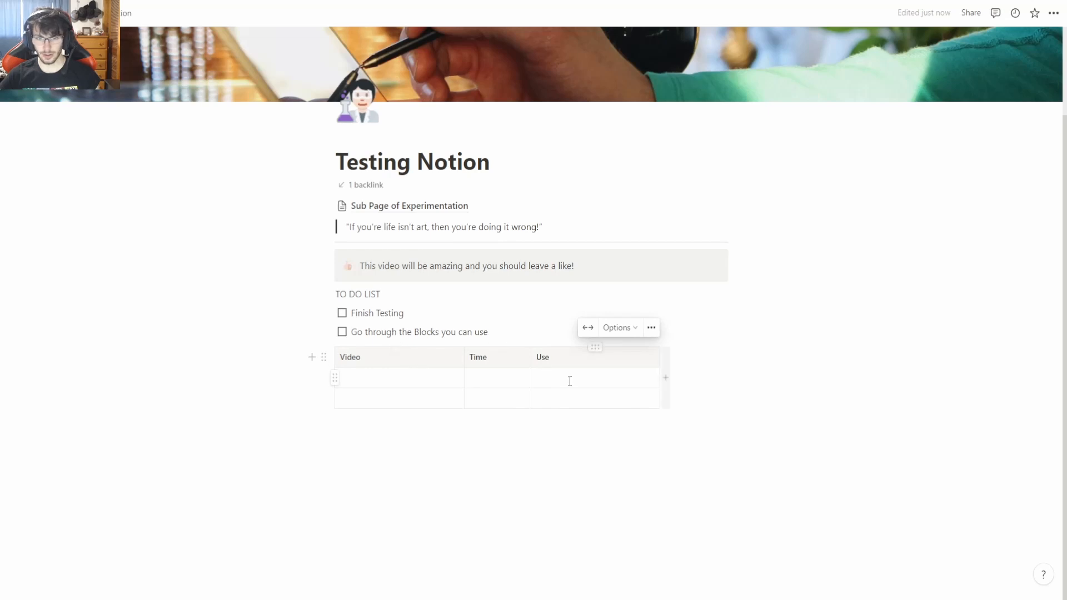
{"action": "left_click", "coordinate": [418, 435]}
- Try the Pink text color on the quote block and set it back to Default
{"action": "left_click", "coordinate": [328, 226]}
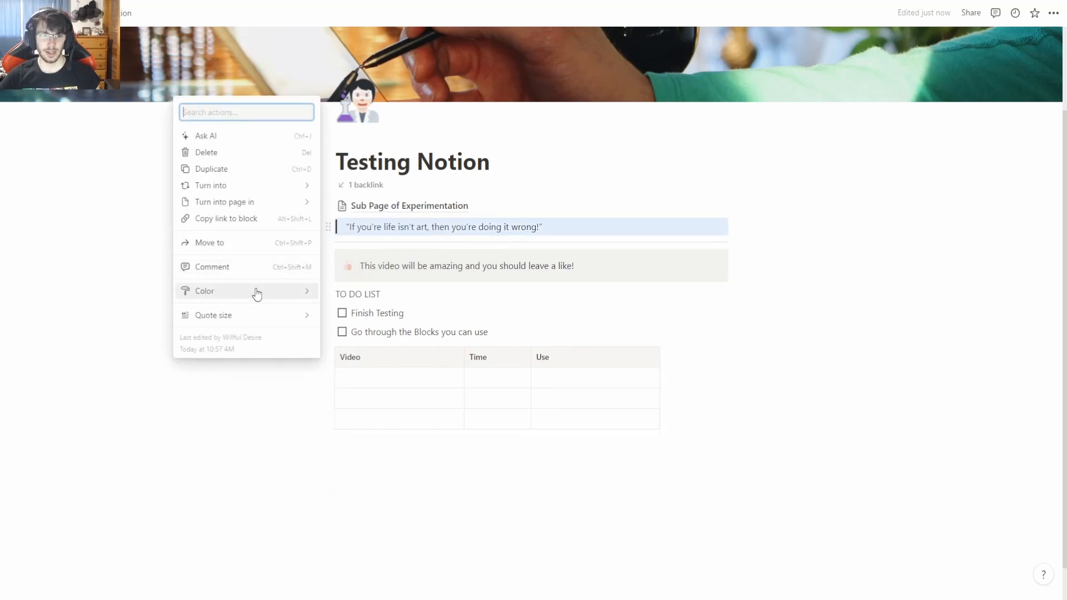
{"action": "mouse_move", "coordinate": [254, 290]}
{"action": "left_click", "coordinate": [351, 285]}
{"action": "left_click", "coordinate": [327, 227]}
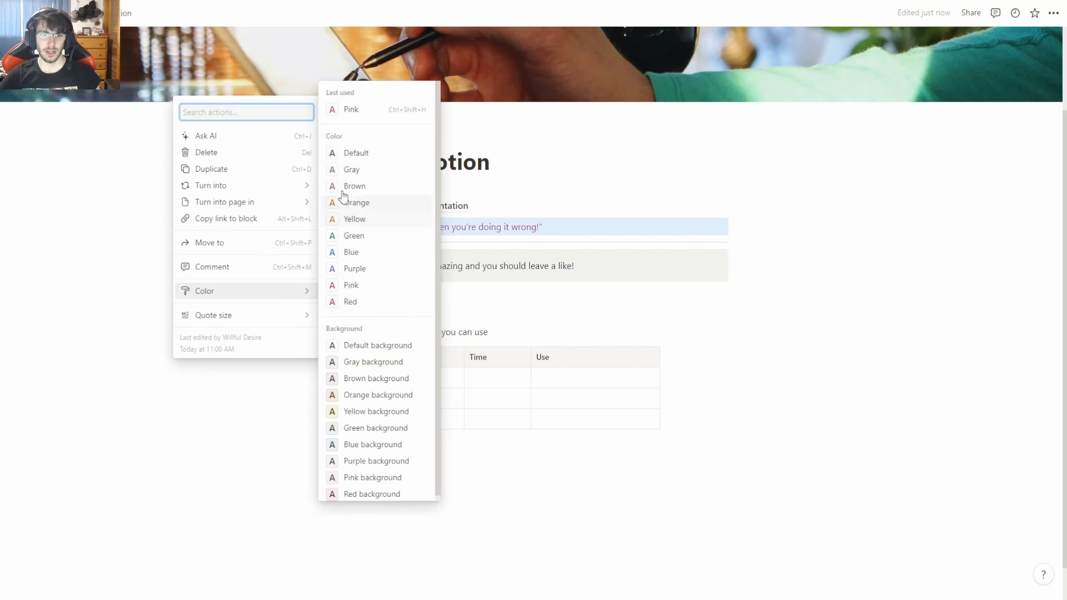
{"action": "left_click", "coordinate": [349, 153]}
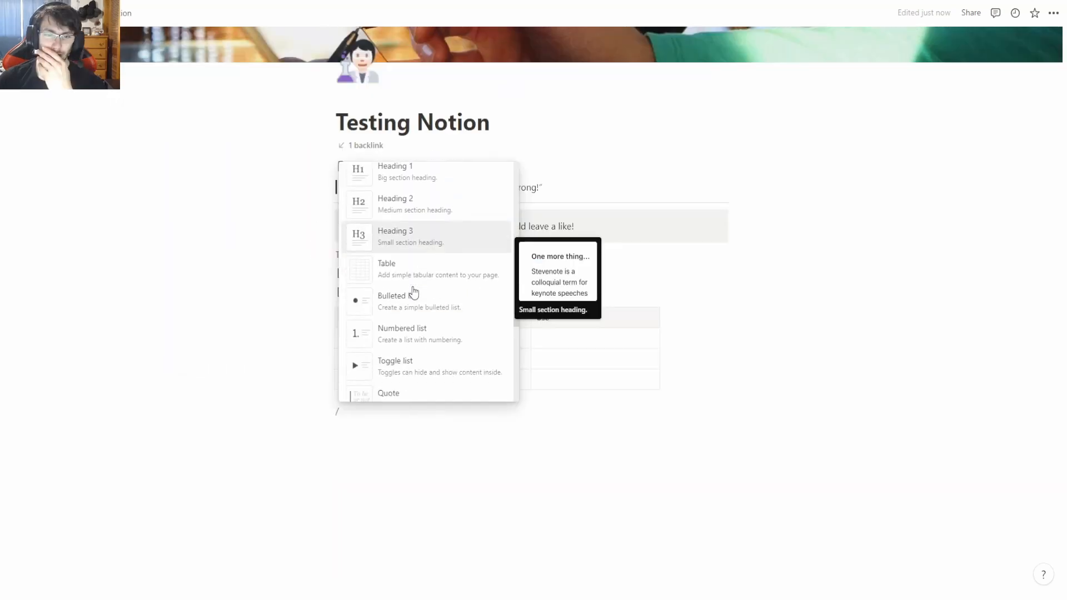
{"action": "scroll", "coordinate": [414, 296], "scroll_direction": "down", "scroll_amount": 2}
{"action": "scroll", "coordinate": [418, 295], "scroll_direction": "down", "scroll_amount": 3}
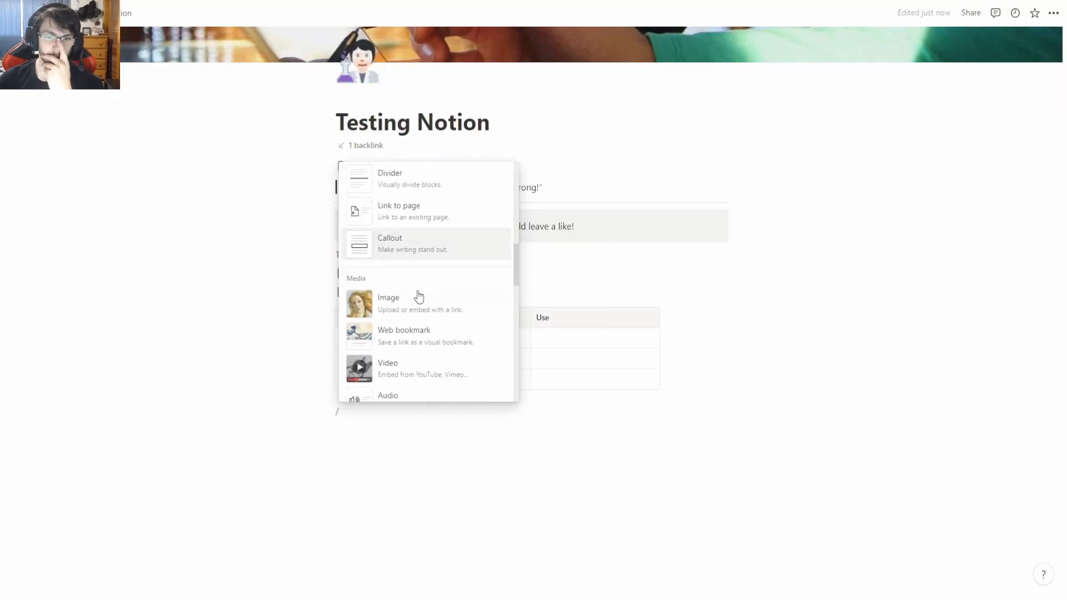
{"action": "left_click", "coordinate": [472, 412]}
- Reword the second to-do to "Basic Blocks", check it off, and add matching "Go Through the … Blocks you can use" items for Media and Database
{"action": "left_click_drag", "start_coordinate": [434, 292], "coordinate": [437, 290]}
{"action": "left_click", "coordinate": [506, 297]}
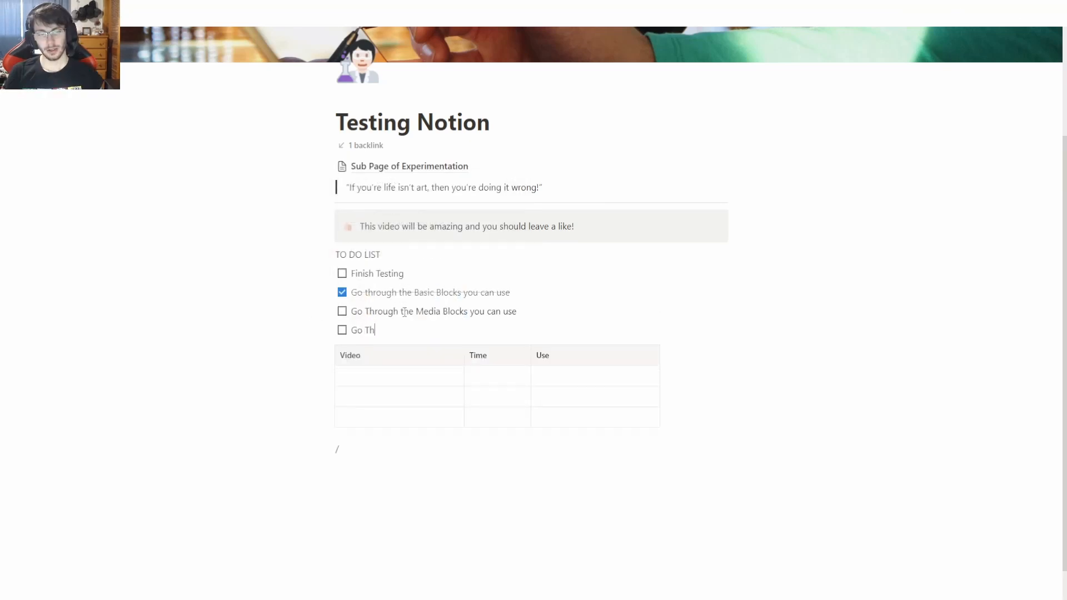
{"action": "type", "text": "Data"}
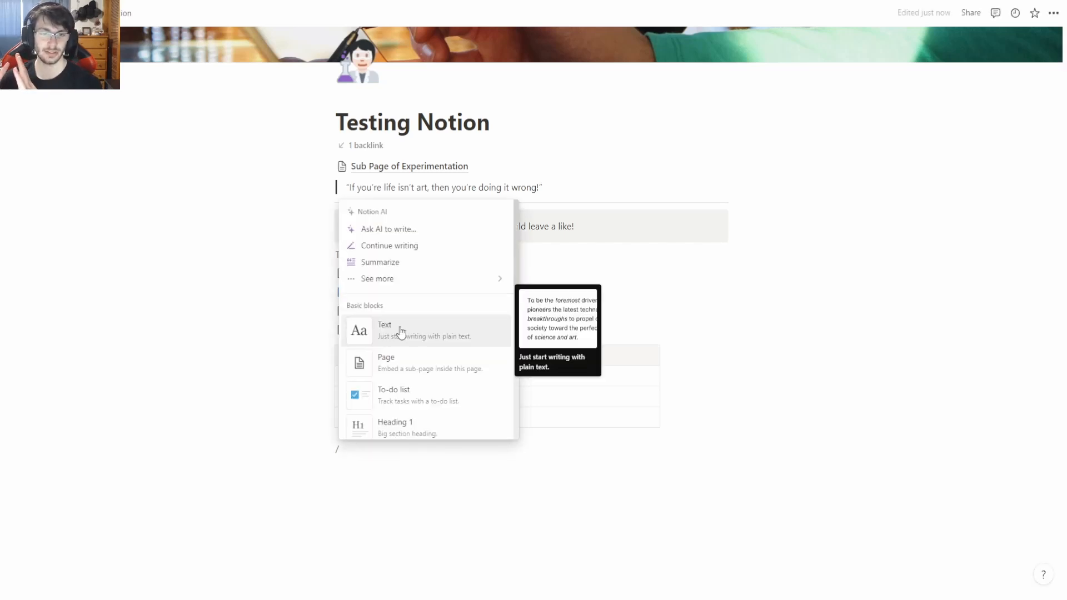
- Insert an Unsplash image found with "youtube", showing the YouTube page on a tilted screen, and place it above TO DO LIST
{"action": "scroll", "coordinate": [403, 333], "scroll_direction": "down", "scroll_amount": 4}
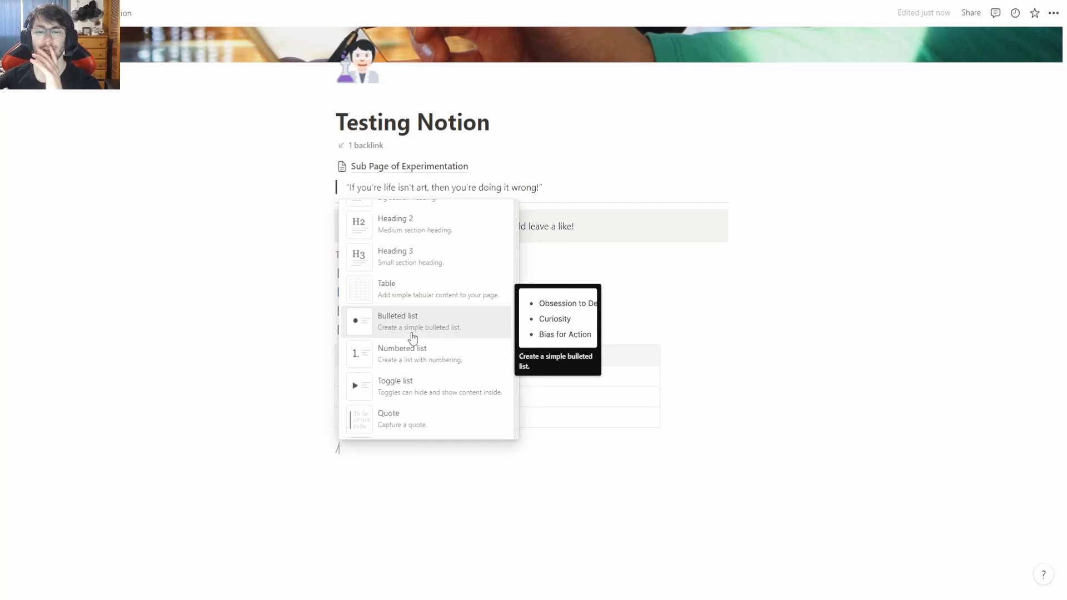
{"action": "scroll", "coordinate": [412, 333], "scroll_direction": "down", "scroll_amount": 5}
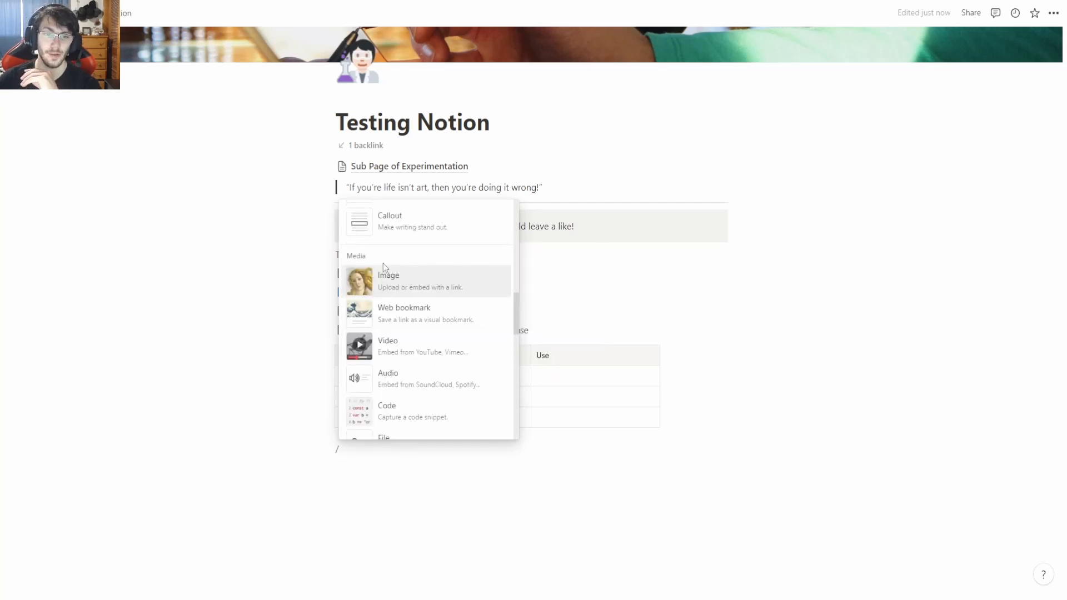
{"action": "left_click", "coordinate": [419, 287]}
{"action": "left_click", "coordinate": [443, 482]}
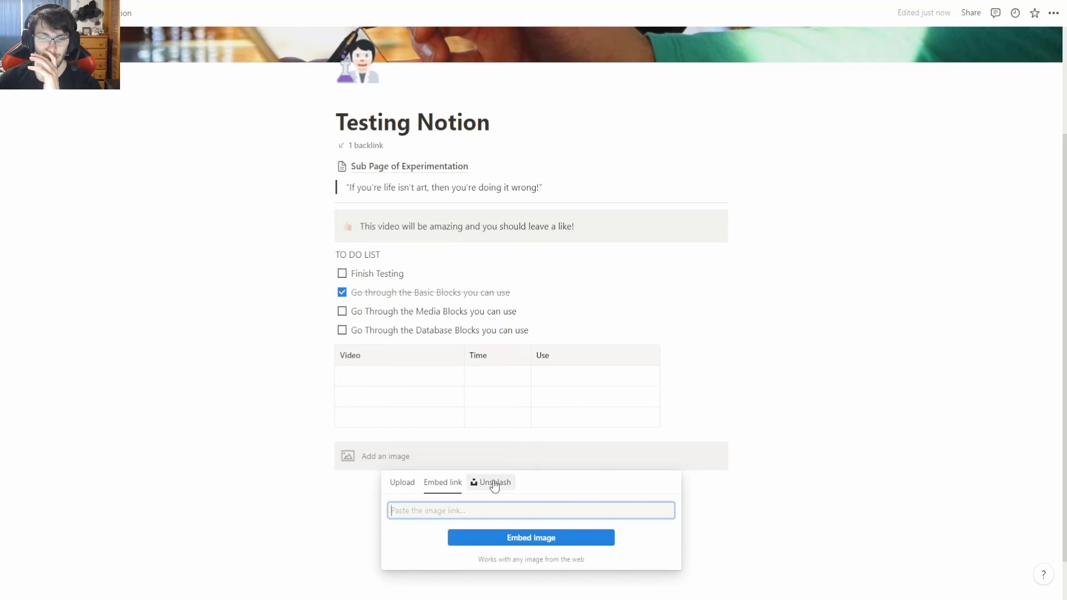
{"action": "left_click", "coordinate": [491, 482]}
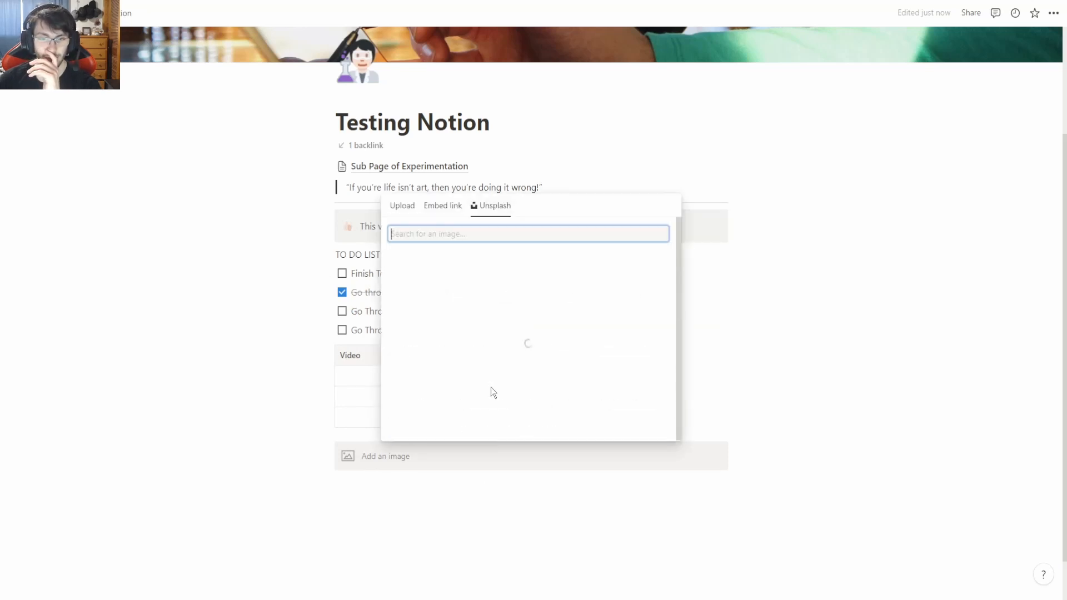
{"action": "type", "text": "youtube"}
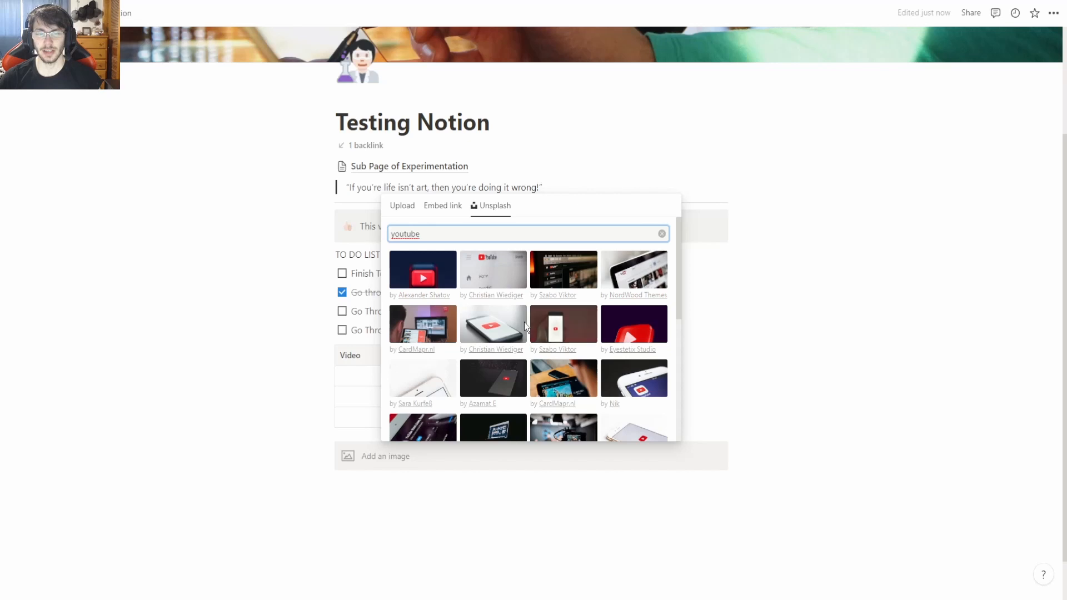
{"action": "left_click", "coordinate": [641, 281]}
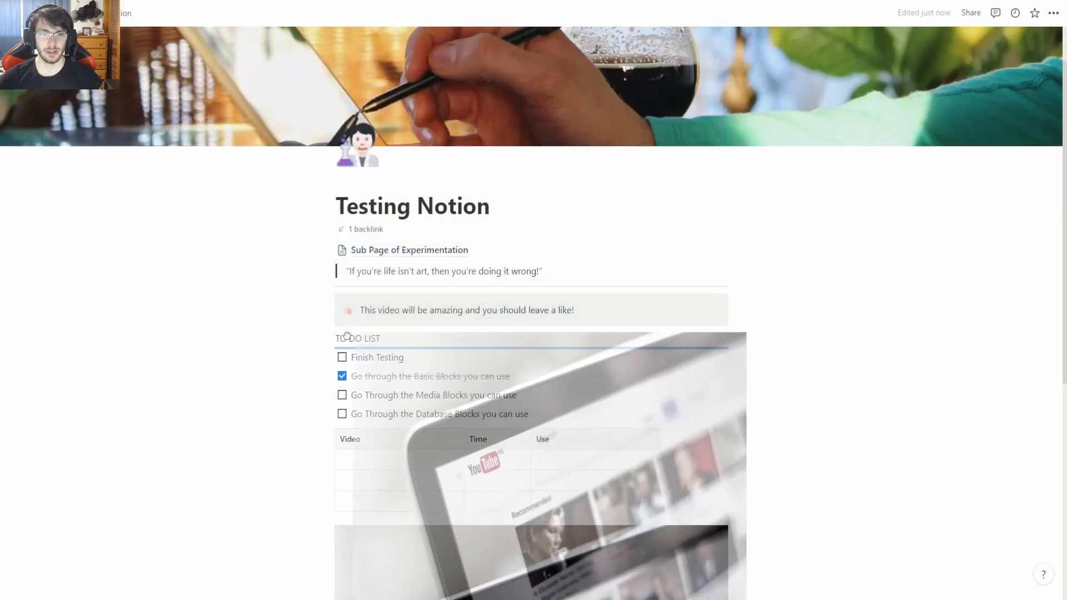
{"action": "type", "text": "/"}
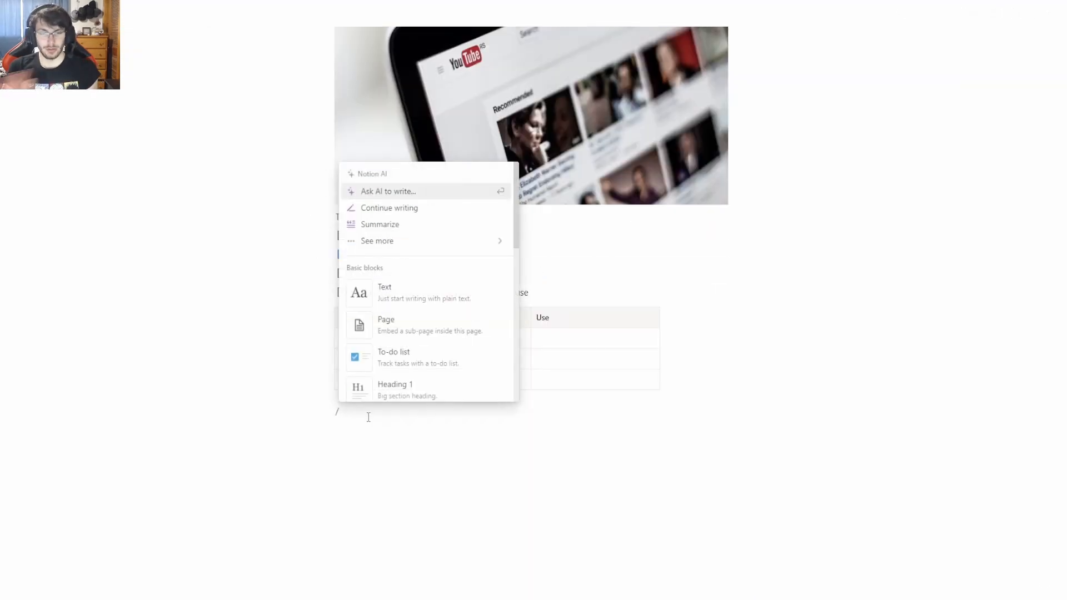
{"action": "scroll", "coordinate": [412, 311], "scroll_direction": "down", "scroll_amount": 10}
{"action": "scroll", "coordinate": [412, 278], "scroll_direction": "down", "scroll_amount": 1}
{"action": "left_click", "coordinate": [404, 177]}
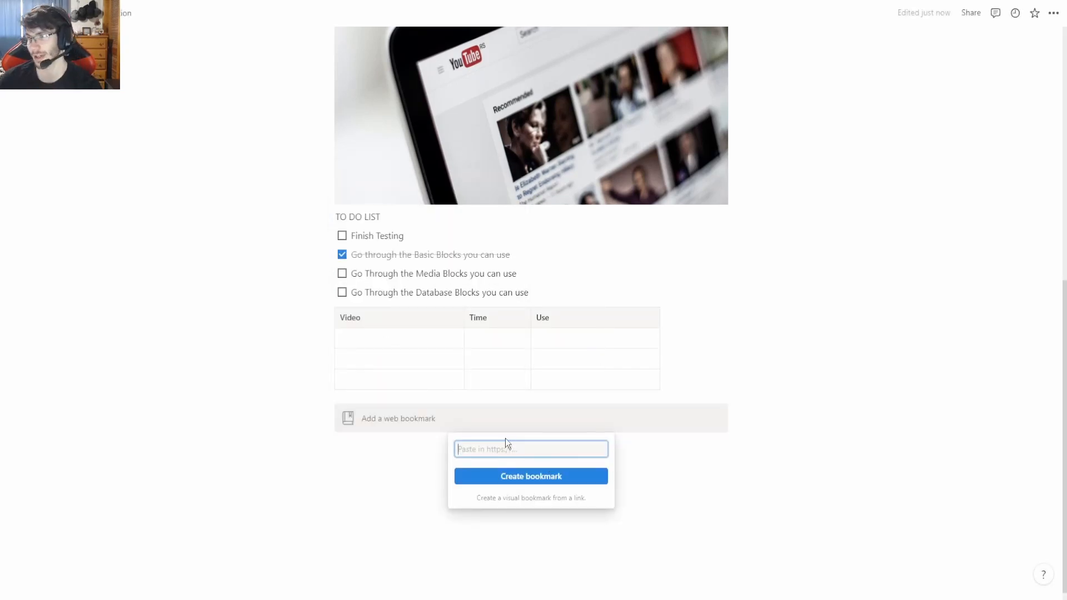
{"action": "type", "text": "https://www.youtube.com/channel/@JH_Productions+"}
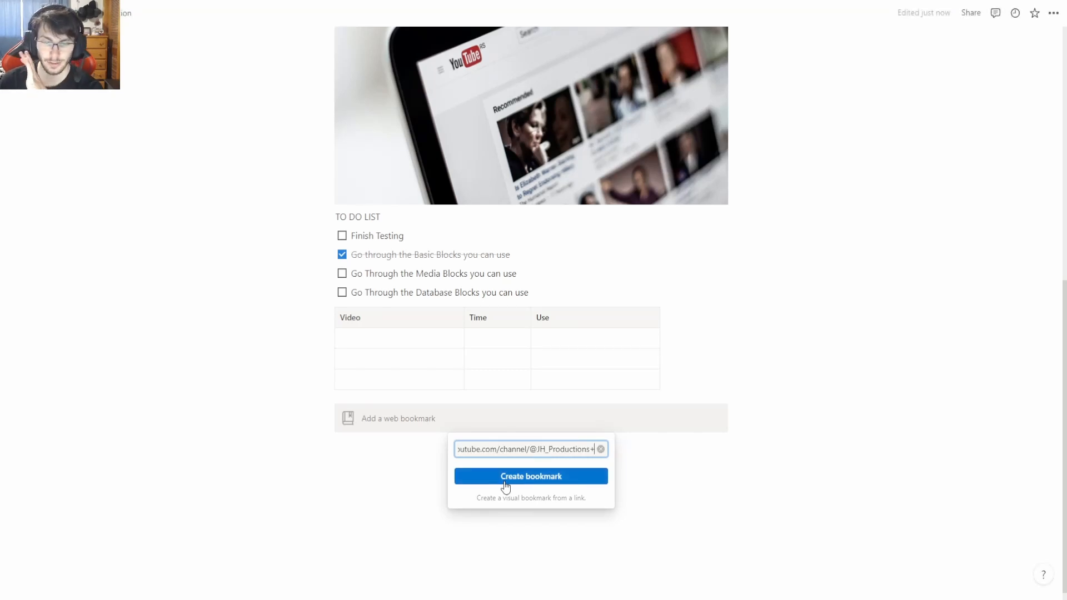
{"action": "left_click", "coordinate": [544, 476]}
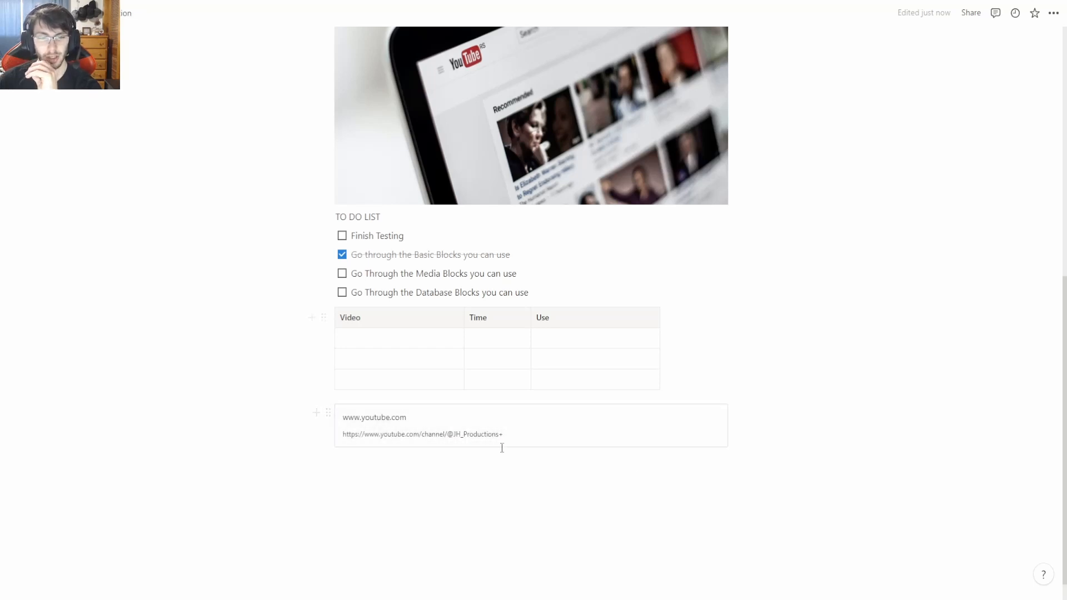
- Embed a YouTube video below the bookmark from the copied link, and try widening it by its edge
{"action": "left_click", "coordinate": [464, 464]}
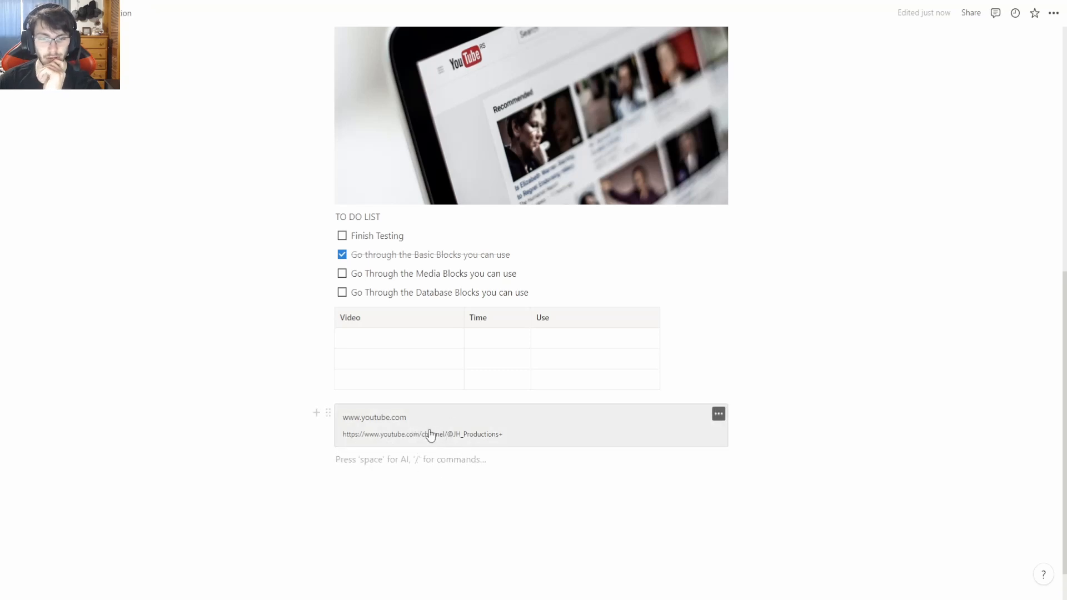
{"action": "type", "text": "/"}
{"action": "scroll", "coordinate": [439, 321], "scroll_direction": "down", "scroll_amount": 10}
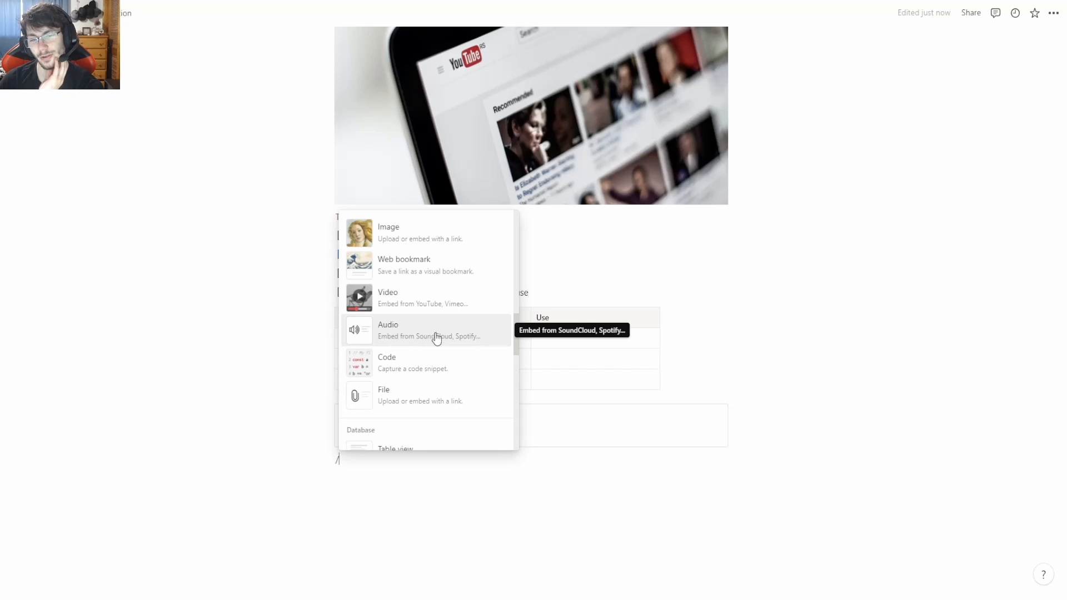
{"action": "left_click", "coordinate": [421, 299]}
{"action": "right_click", "coordinate": [496, 524]}
{"action": "left_click", "coordinate": [497, 534]}
{"action": "left_click", "coordinate": [526, 553]}
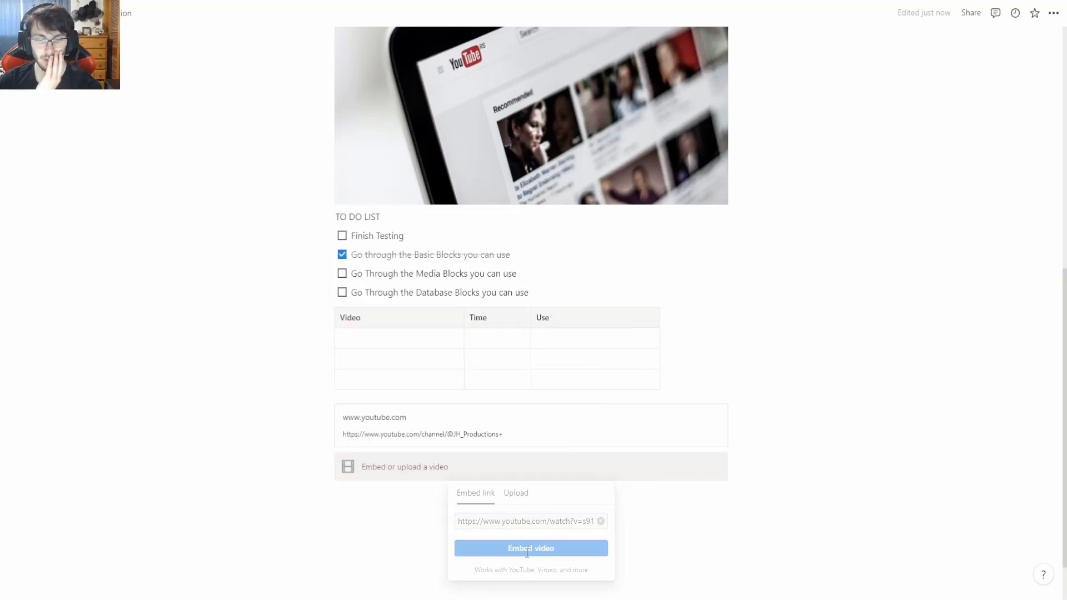
{"action": "scroll", "coordinate": [512, 355], "scroll_direction": "down", "scroll_amount": 3}
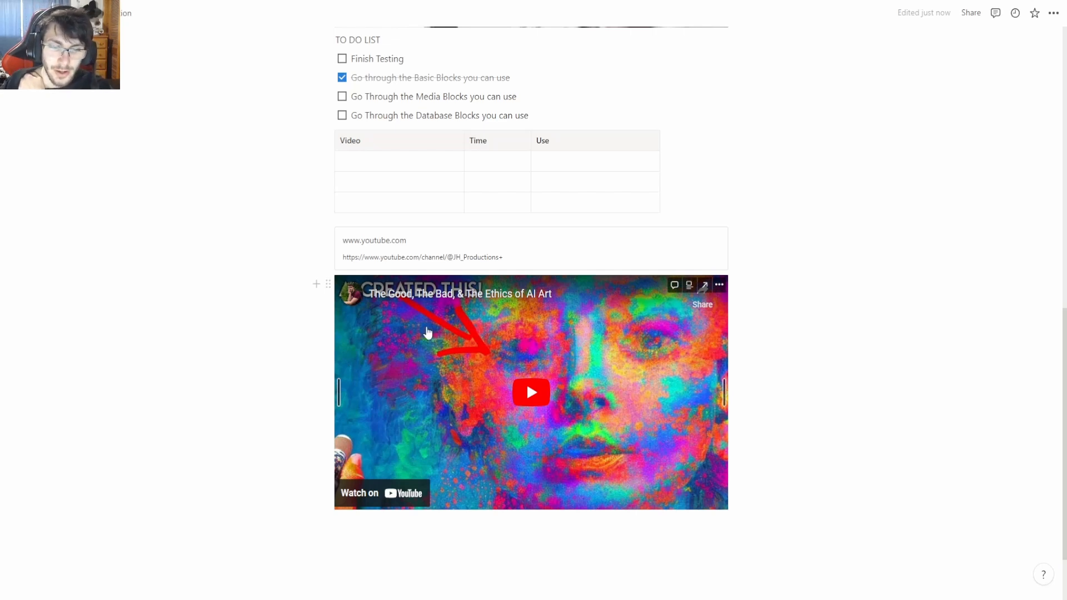
{"action": "left_click_drag", "start_coordinate": [356, 391], "coordinate": [325, 387]}
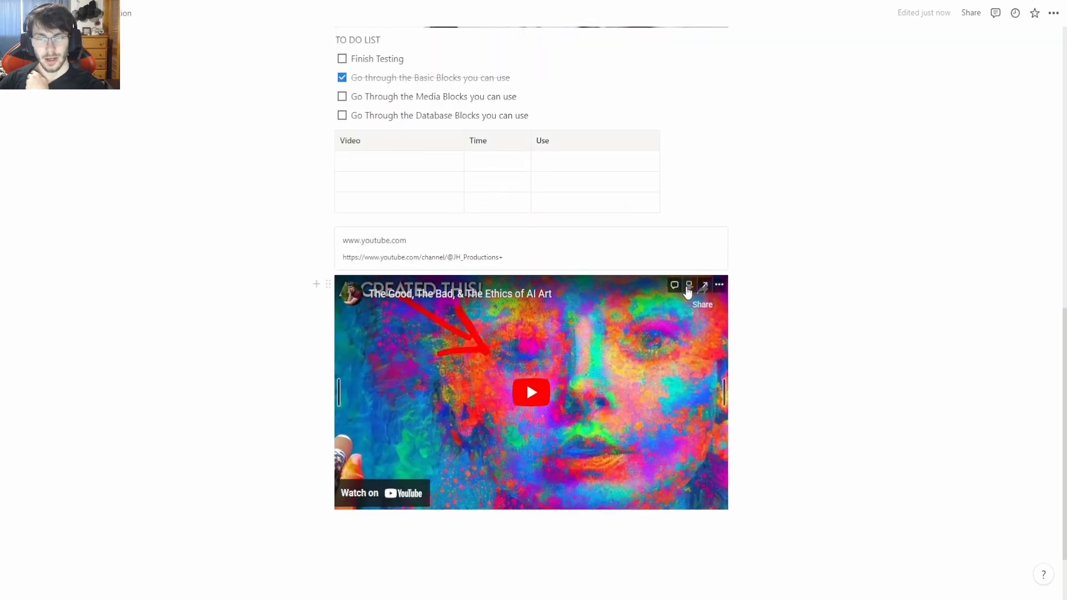
{"action": "left_click", "coordinate": [718, 285]}
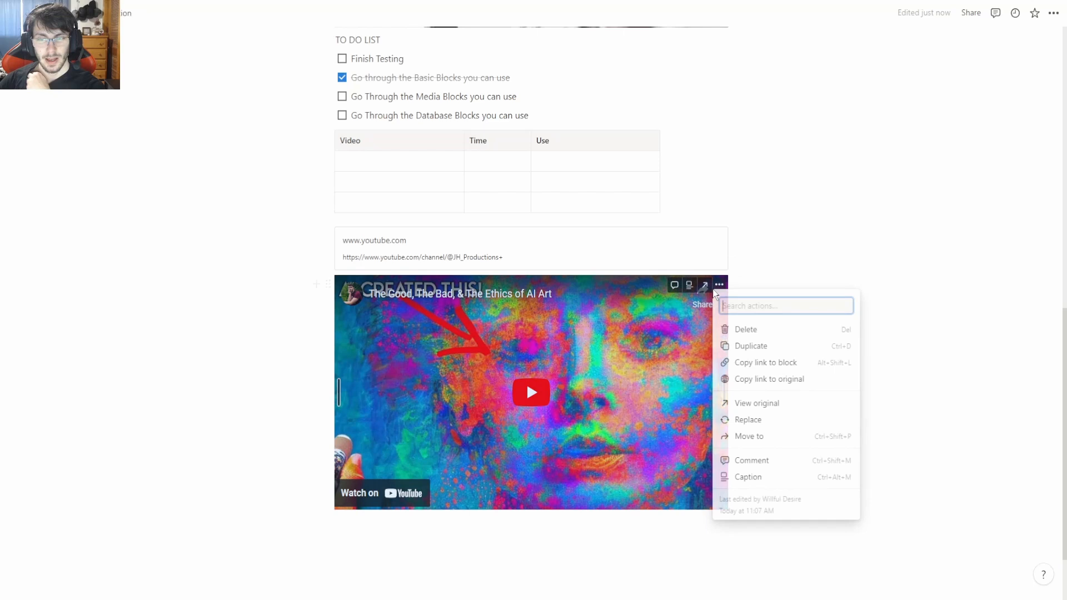
{"action": "left_click", "coordinate": [744, 286]}
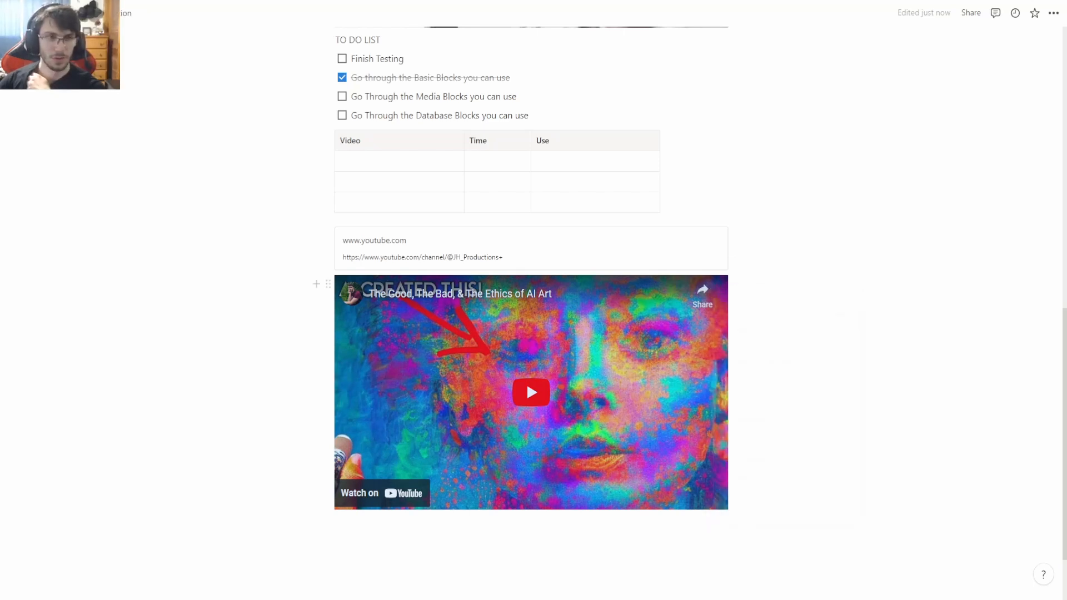
- Embed the Spotify track "HOPE" by NF as an audio block below the video and widen it to match the video's width
{"action": "left_click", "coordinate": [517, 531]}
{"action": "type", "text": "/"}
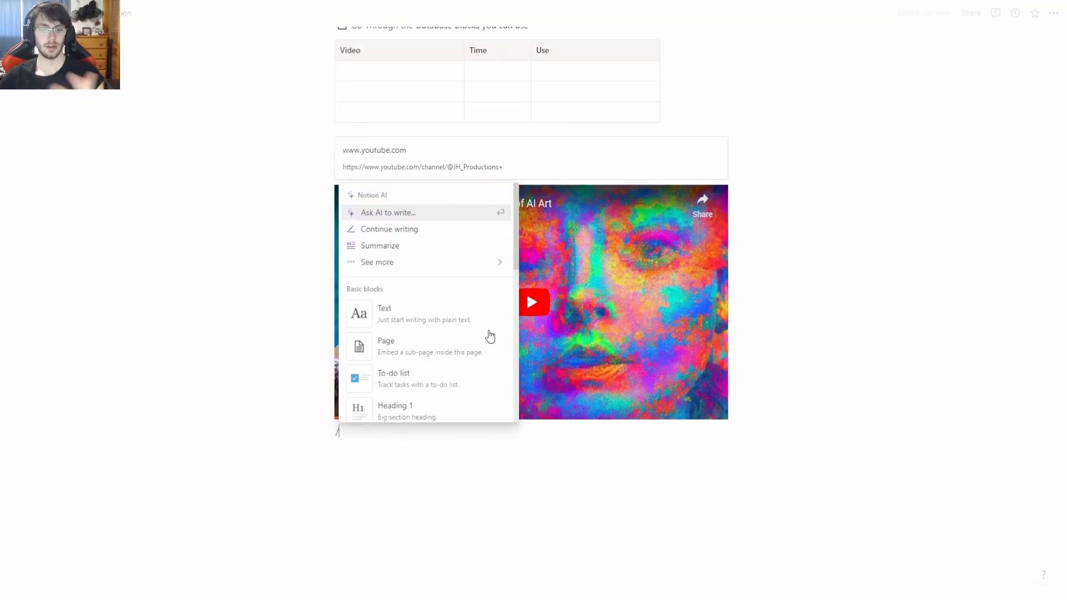
{"action": "scroll", "coordinate": [465, 340], "scroll_direction": "down", "scroll_amount": 10}
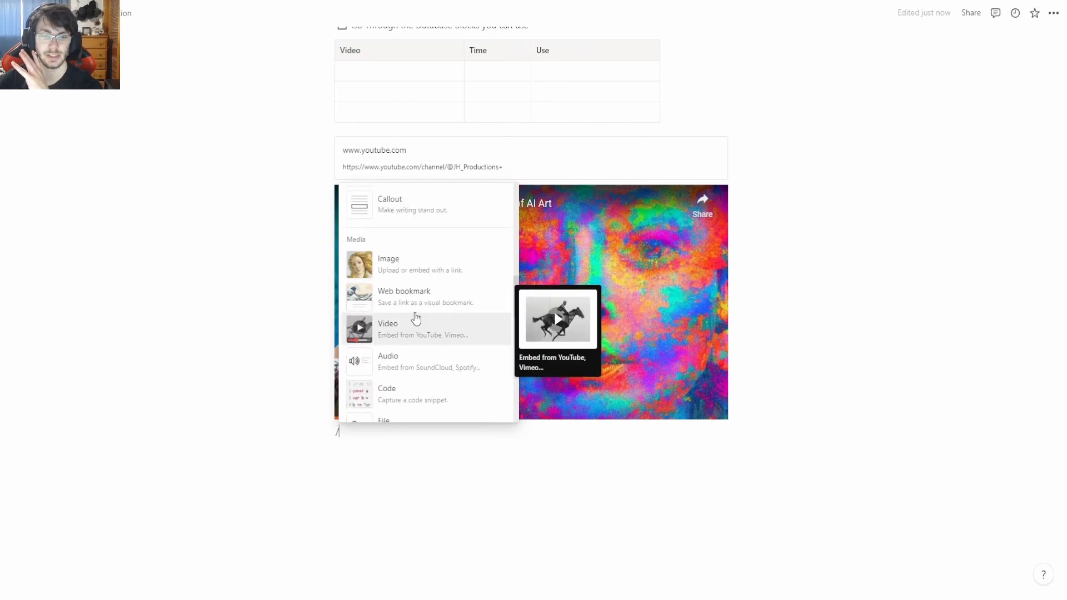
{"action": "left_click", "coordinate": [419, 312]}
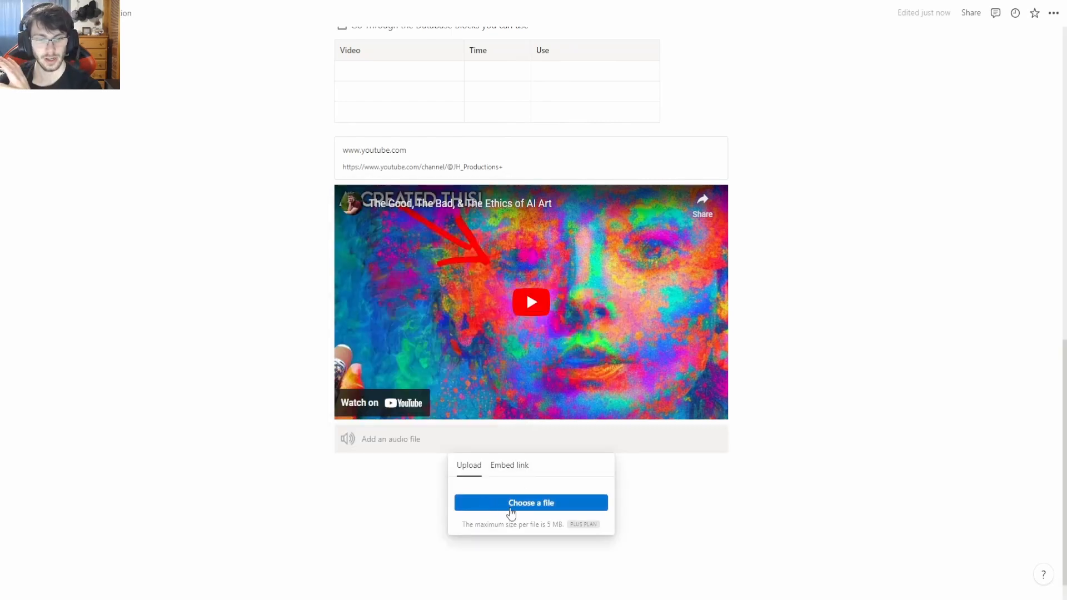
{"action": "left_click", "coordinate": [509, 469]}
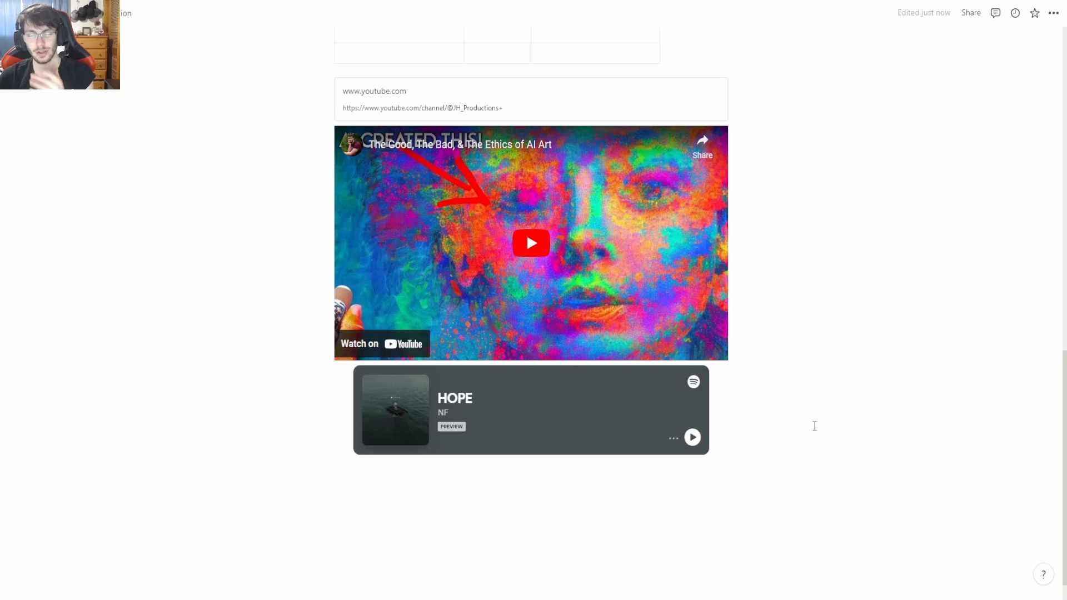
{"action": "mouse_move", "coordinate": [619, 419]}
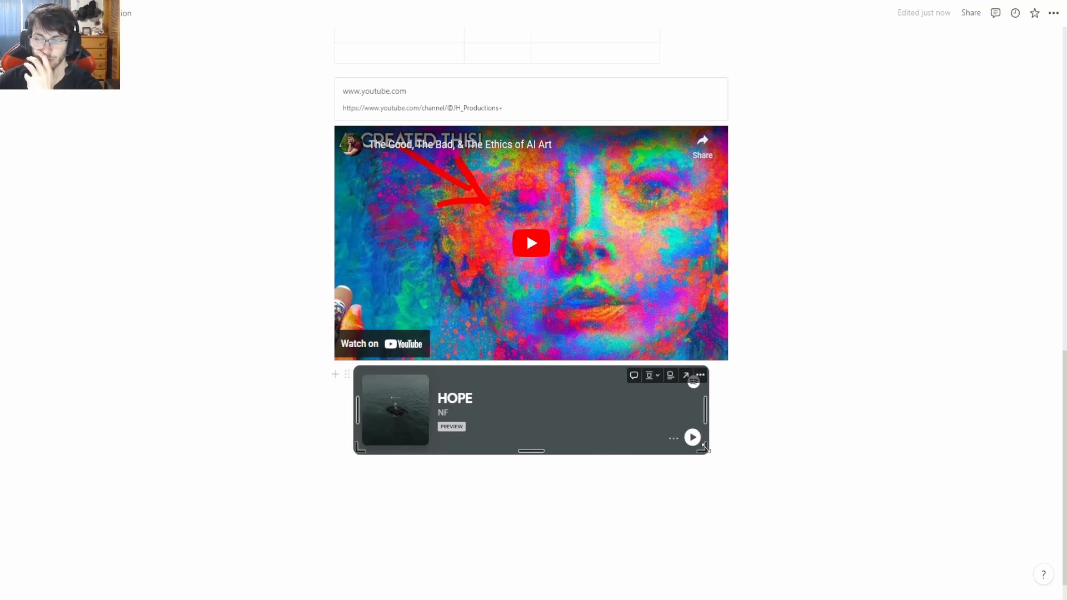
{"action": "mouse_move", "coordinate": [360, 448]}
{"action": "left_mouse_down"}
{"action": "mouse_move", "coordinate": [343, 462]}
{"action": "mouse_move", "coordinate": [353, 443]}
{"action": "mouse_move", "coordinate": [352, 455]}
{"action": "left_mouse_up"}
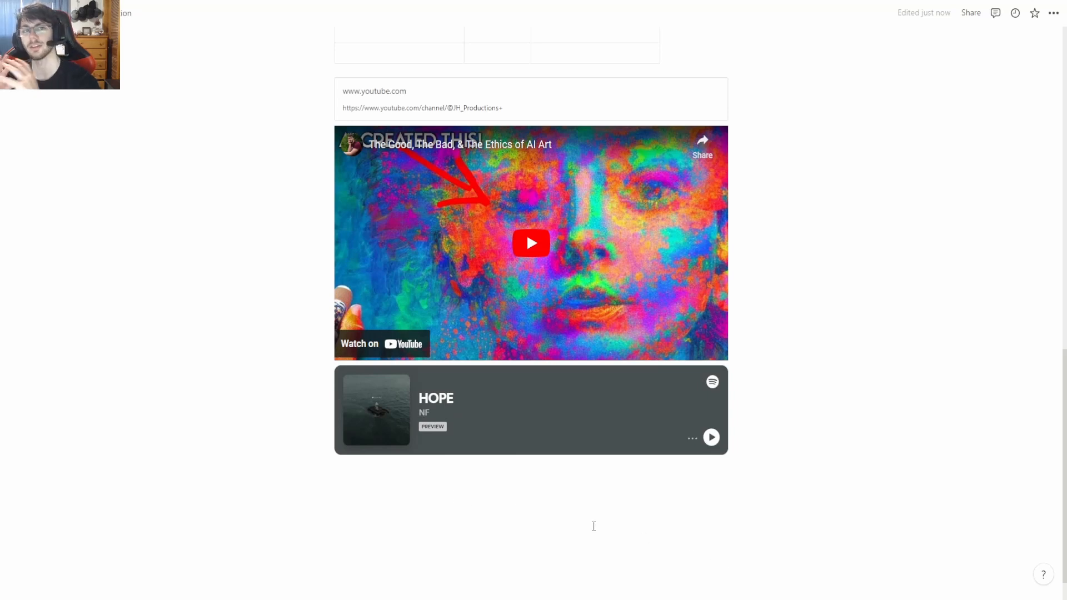
- Insert a code block below the Spotify audio embed
{"action": "scroll", "coordinate": [606, 482], "scroll_direction": "down", "scroll_amount": 1}
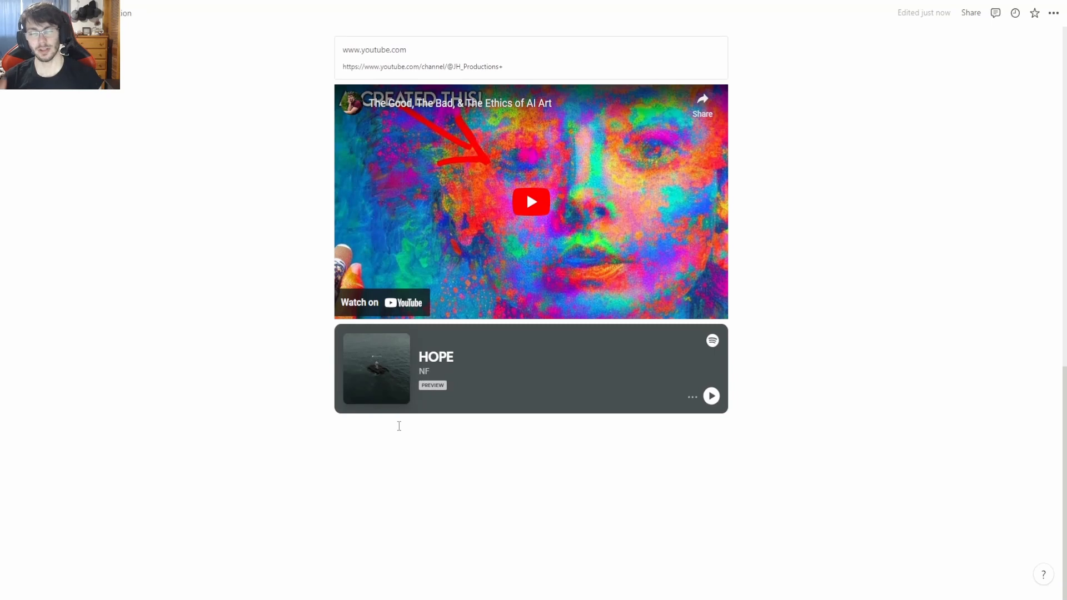
{"action": "left_click", "coordinate": [372, 432]}
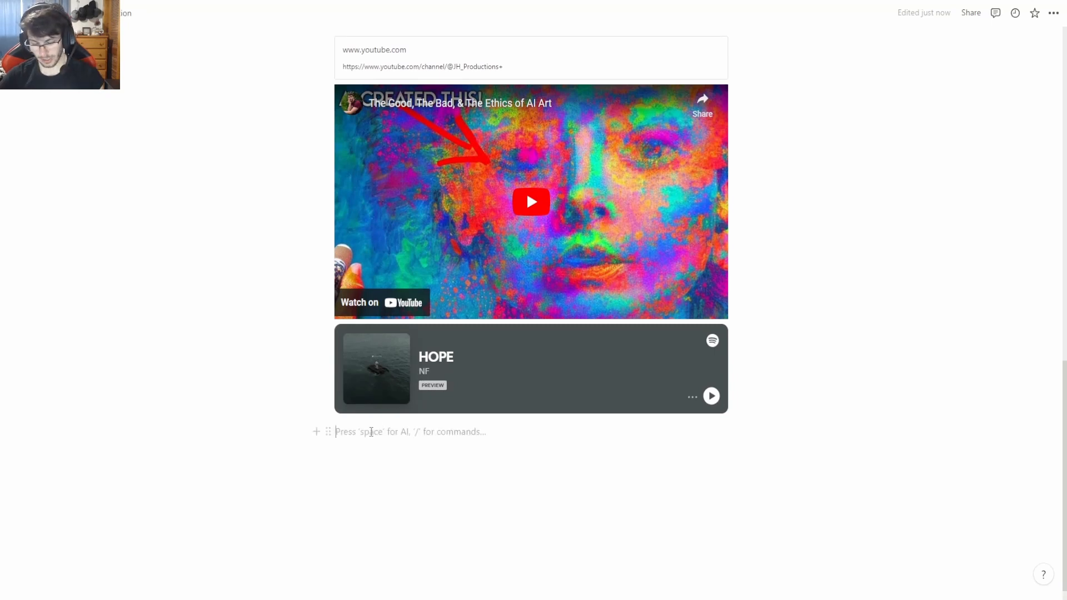
{"action": "type", "text": "/"}
{"action": "scroll", "coordinate": [402, 388], "scroll_direction": "down", "scroll_amount": 10}
{"action": "scroll", "coordinate": [422, 322], "scroll_direction": "up", "scroll_amount": 6}
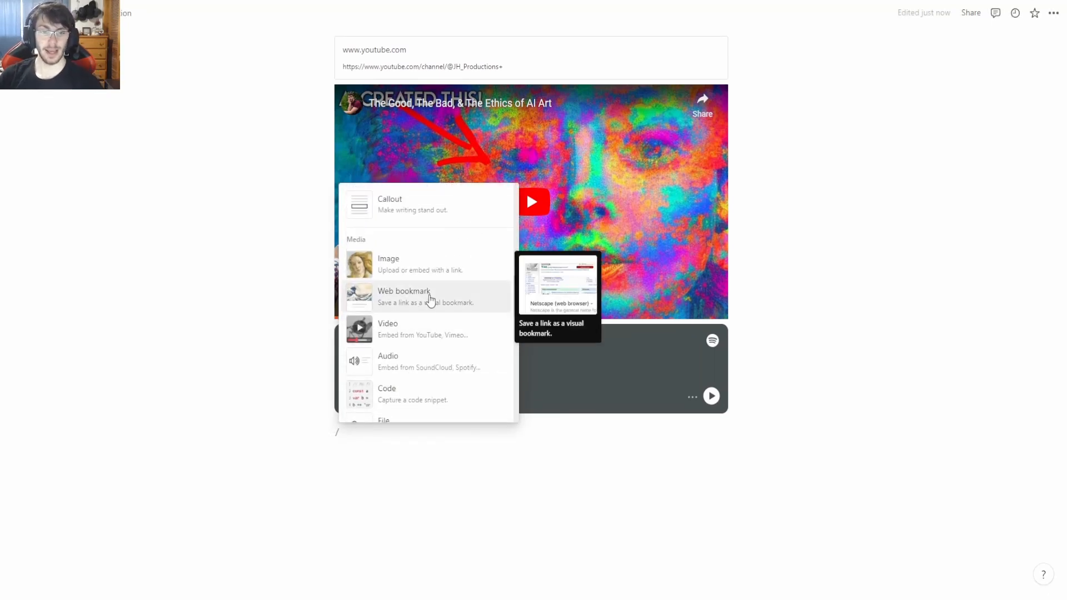
{"action": "scroll", "coordinate": [432, 294], "scroll_direction": "down", "scroll_amount": 1}
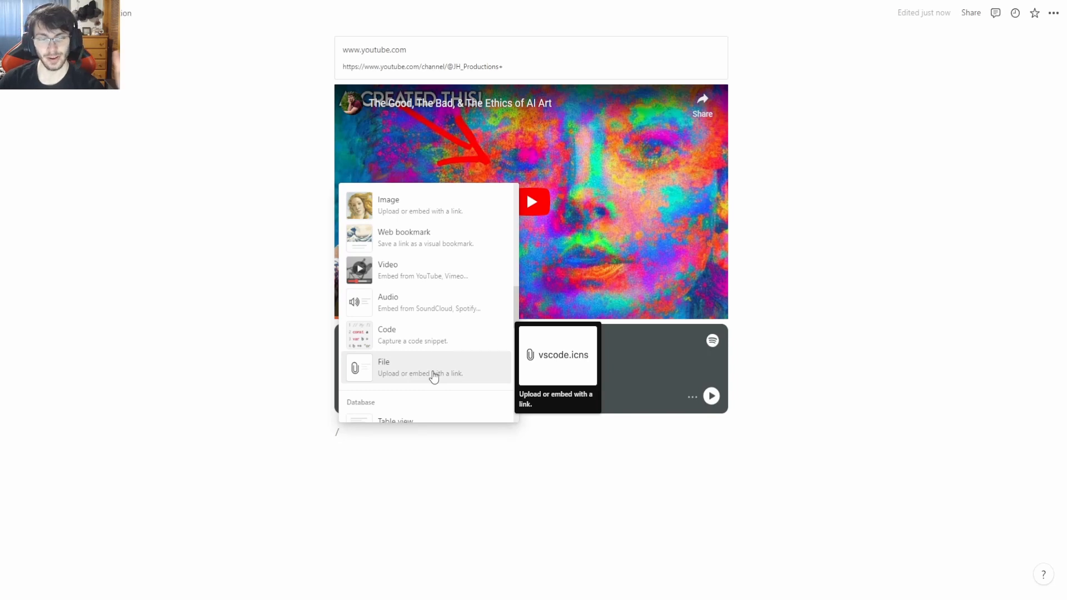
{"action": "left_click", "coordinate": [415, 335]}
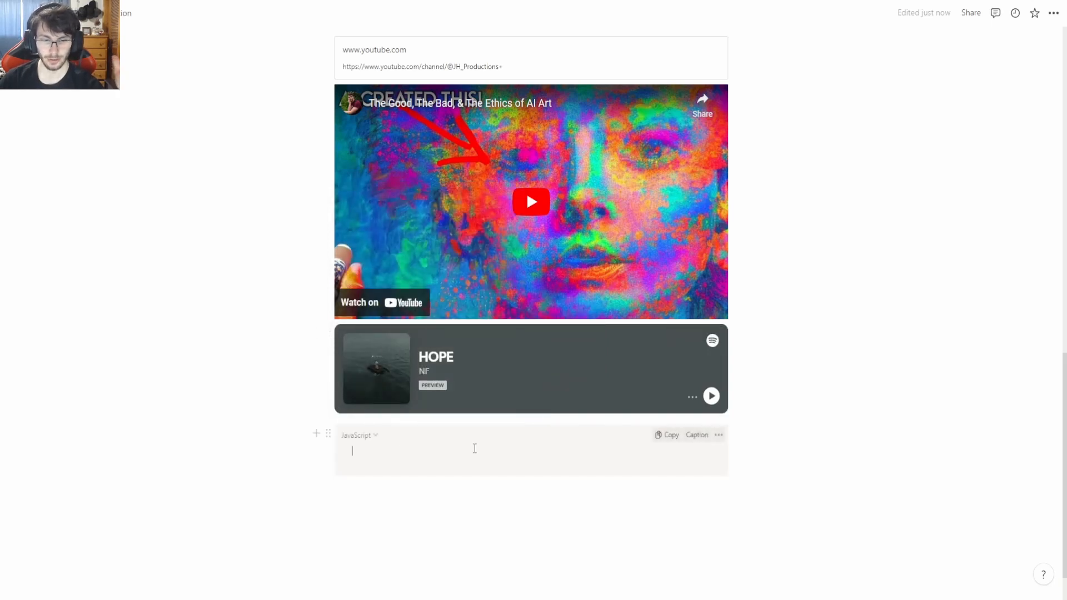
- Look through the available programming languages and set the code block's language to Java
{"action": "scroll", "coordinate": [475, 448], "scroll_direction": "down", "scroll_amount": 1}
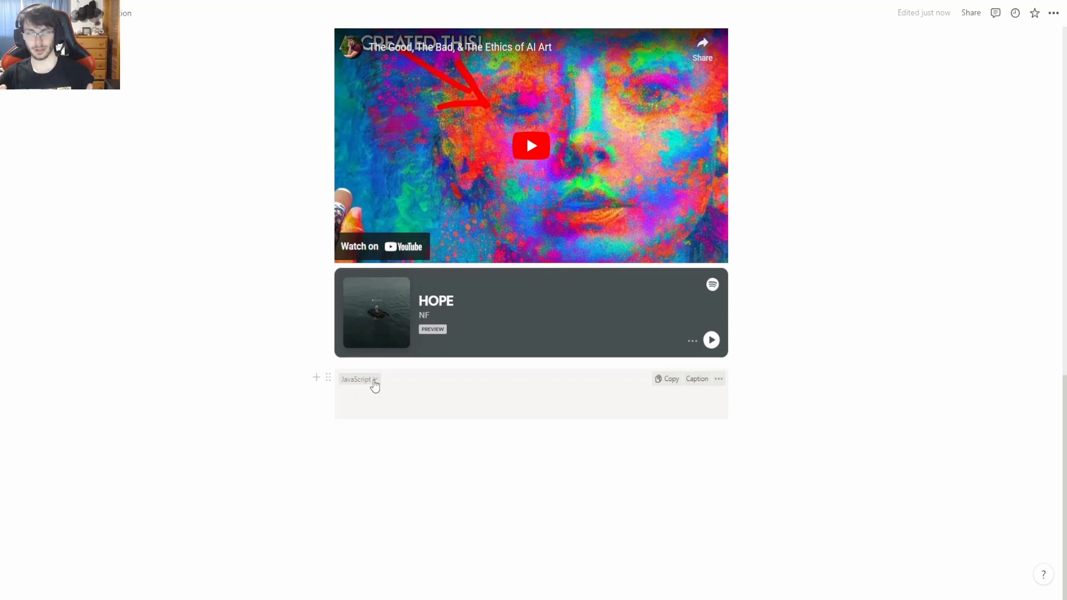
{"action": "left_click", "coordinate": [375, 386]}
{"action": "scroll", "coordinate": [389, 211], "scroll_direction": "down", "scroll_amount": 10}
{"action": "scroll", "coordinate": [333, 234], "scroll_direction": "down", "scroll_amount": 3}
{"action": "scroll", "coordinate": [316, 306], "scroll_direction": "up", "scroll_amount": 14}
{"action": "scroll", "coordinate": [330, 274], "scroll_direction": "up", "scroll_amount": 5}
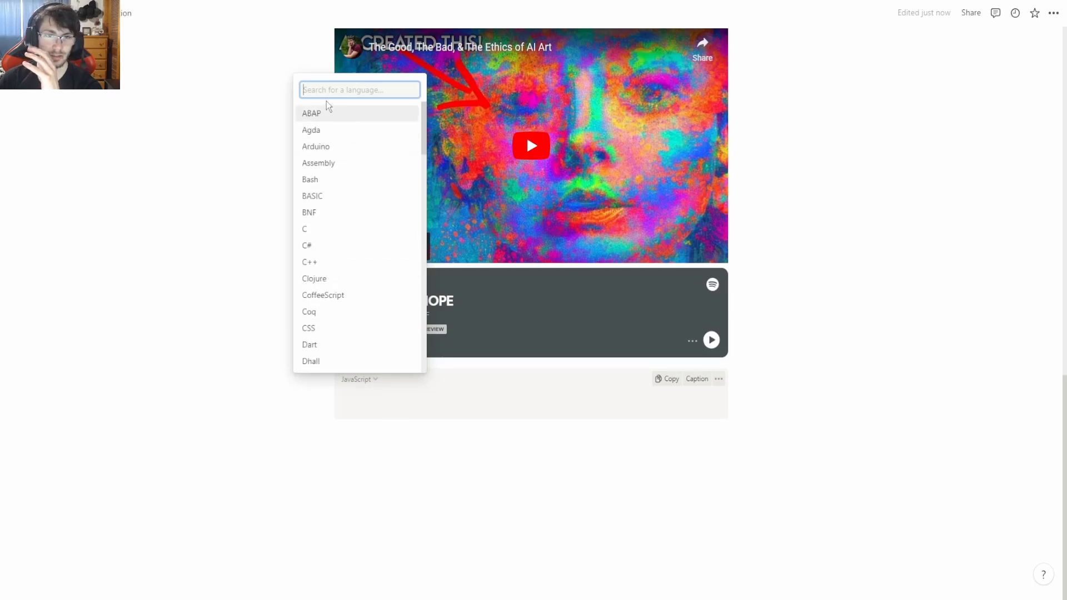
{"action": "scroll", "coordinate": [334, 183], "scroll_direction": "down", "scroll_amount": 4}
{"action": "scroll", "coordinate": [326, 194], "scroll_direction": "up", "scroll_amount": 4}
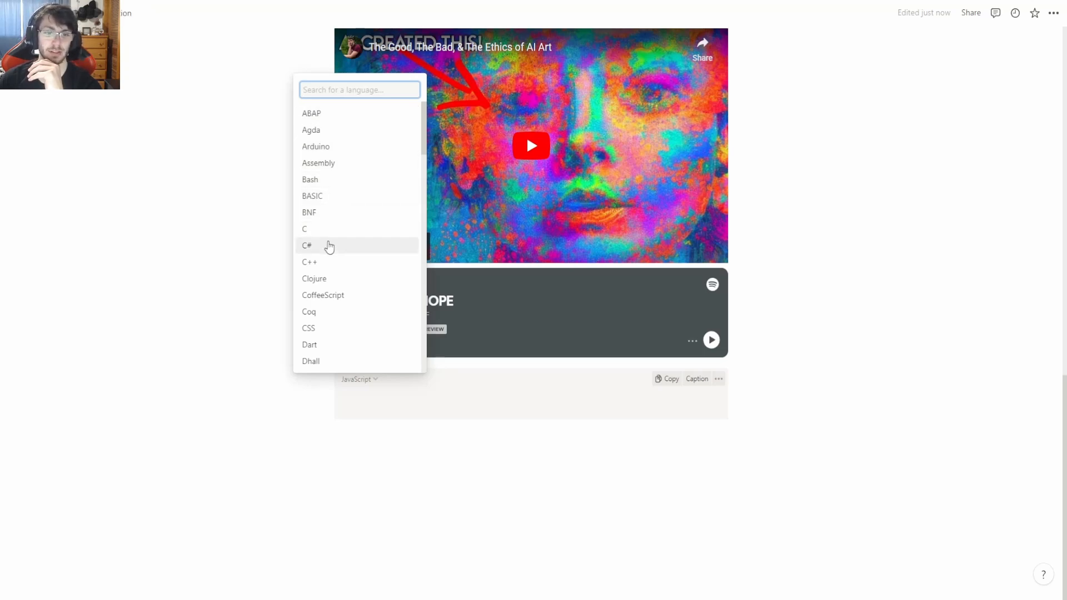
{"action": "scroll", "coordinate": [337, 277], "scroll_direction": "down", "scroll_amount": 10}
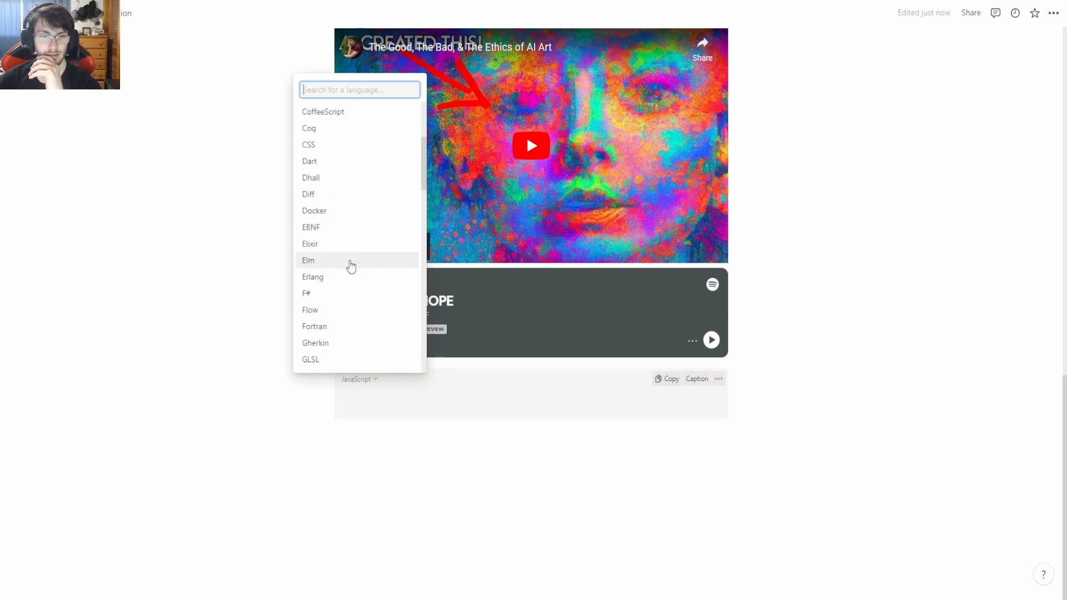
{"action": "scroll", "coordinate": [374, 335], "scroll_direction": "down", "scroll_amount": 10}
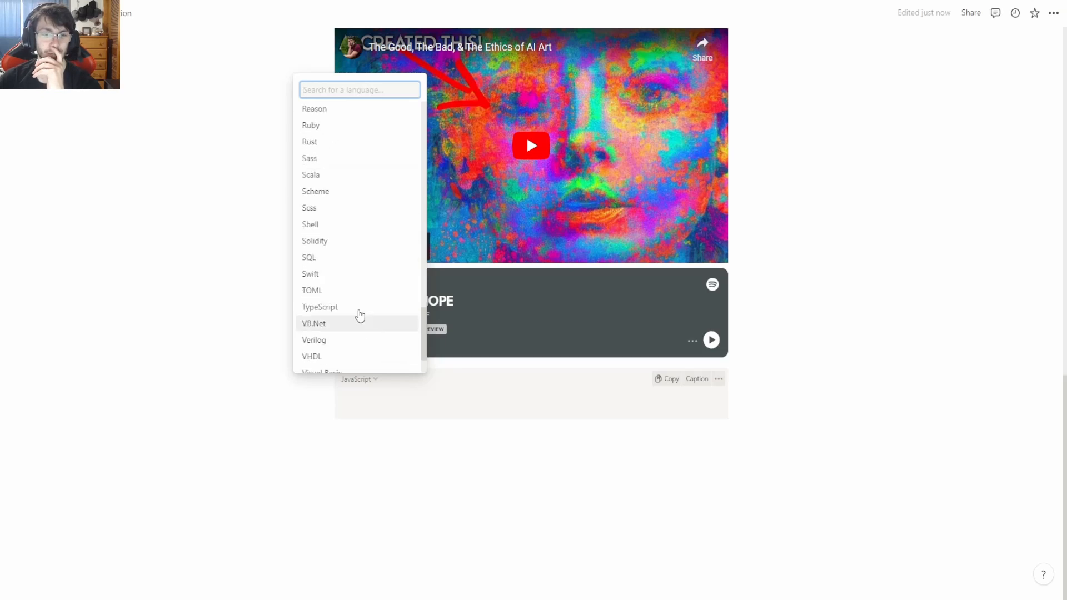
{"action": "scroll", "coordinate": [334, 336], "scroll_direction": "up", "scroll_amount": 20}
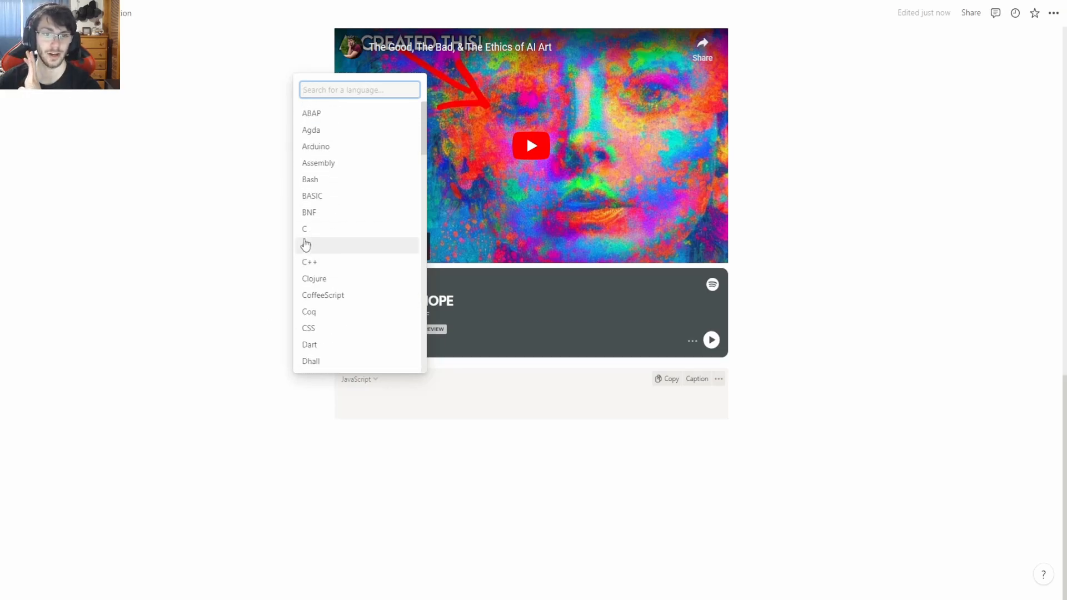
{"action": "scroll", "coordinate": [324, 303], "scroll_direction": "down", "scroll_amount": 7}
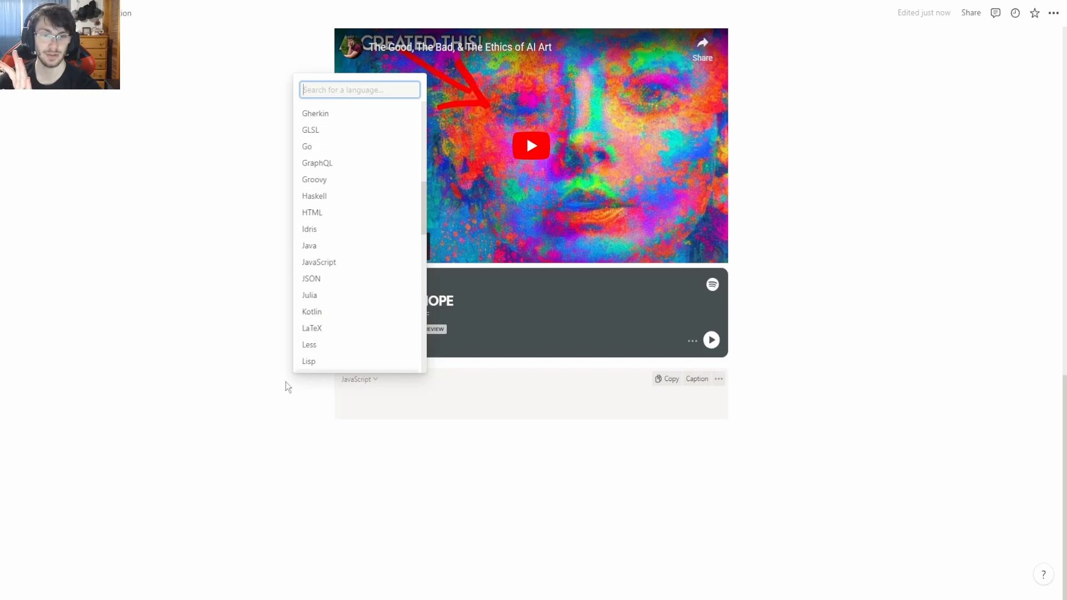
{"action": "left_click", "coordinate": [295, 405]}
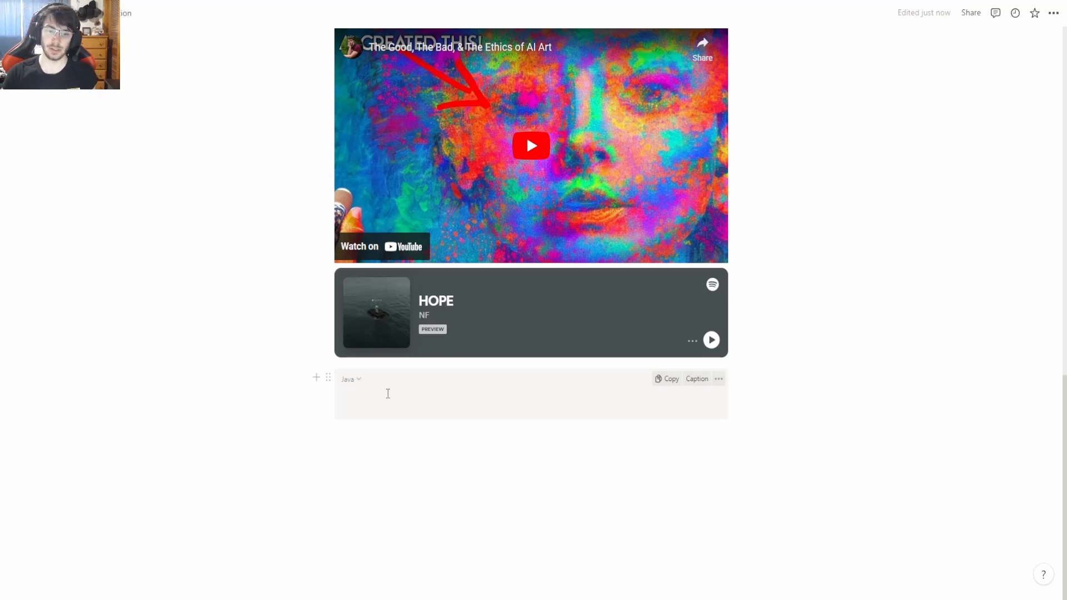
- Fill the code block with the "// Your First Program" HelloWorld class that prints "Hello, World!", without trailing blank lines
{"action": "type", "text": "// Your First Program  class HelloWorld {     public static void main(String[] args) {         System.out.println(\"Hello, World!\");     } }"}
{"action": "key", "text": "BackSpace"}
{"action": "key", "text": "BackSpace"}
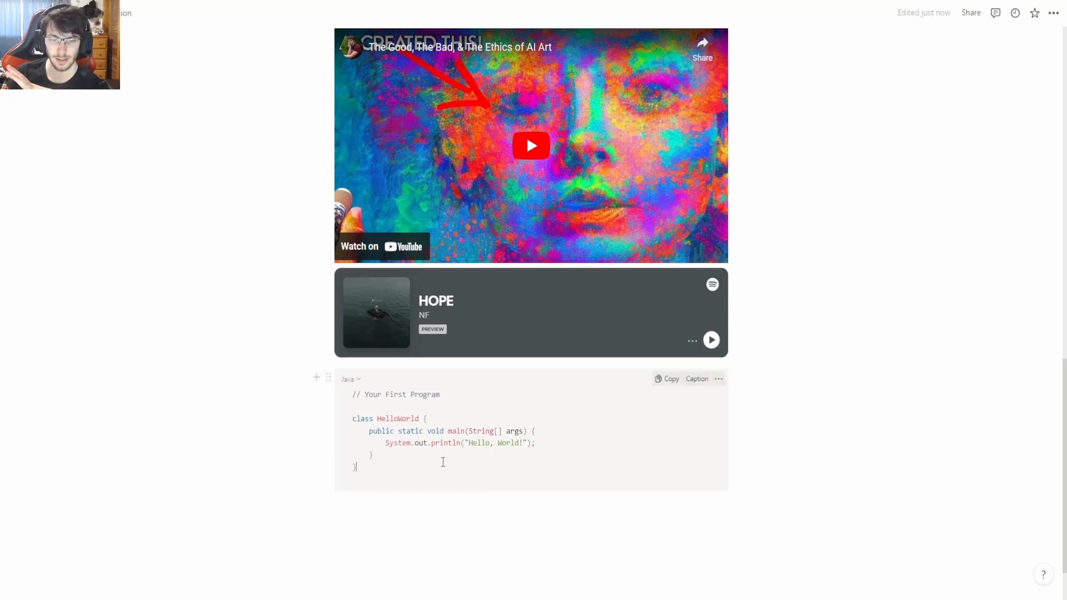
- Try to run the program with a "/run" line below the code, and remove that line again
{"action": "scroll", "coordinate": [489, 464], "scroll_direction": "down", "scroll_amount": 1}
{"action": "key", "text": "Return"}
{"action": "type", "text": "/run"}
{"action": "key", "text": "Return"}
{"action": "key", "text": "BackSpace"}
{"action": "key", "text": "BackSpace"}
{"action": "key", "text": "BackSpace"}
{"action": "key", "text": "BackSpace"}
{"action": "key", "text": "BackSpace"}
{"action": "key", "text": "BackSpace"}
{"action": "key", "text": "BackSpace"}
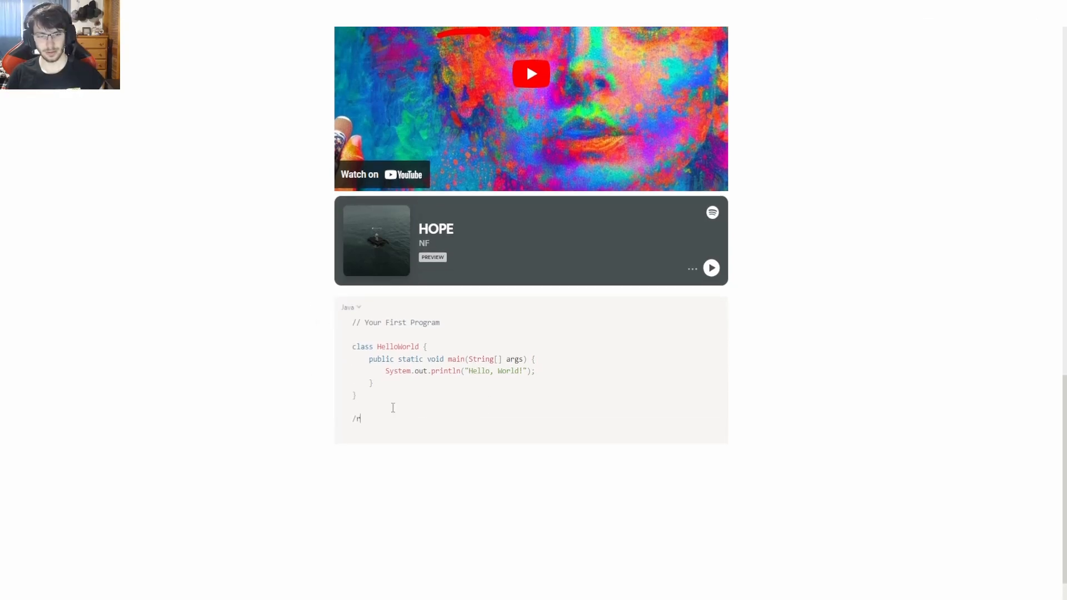
- Look through the available media, database, advanced and inline block types for a new block below the Java code
{"action": "left_click", "coordinate": [413, 431]}
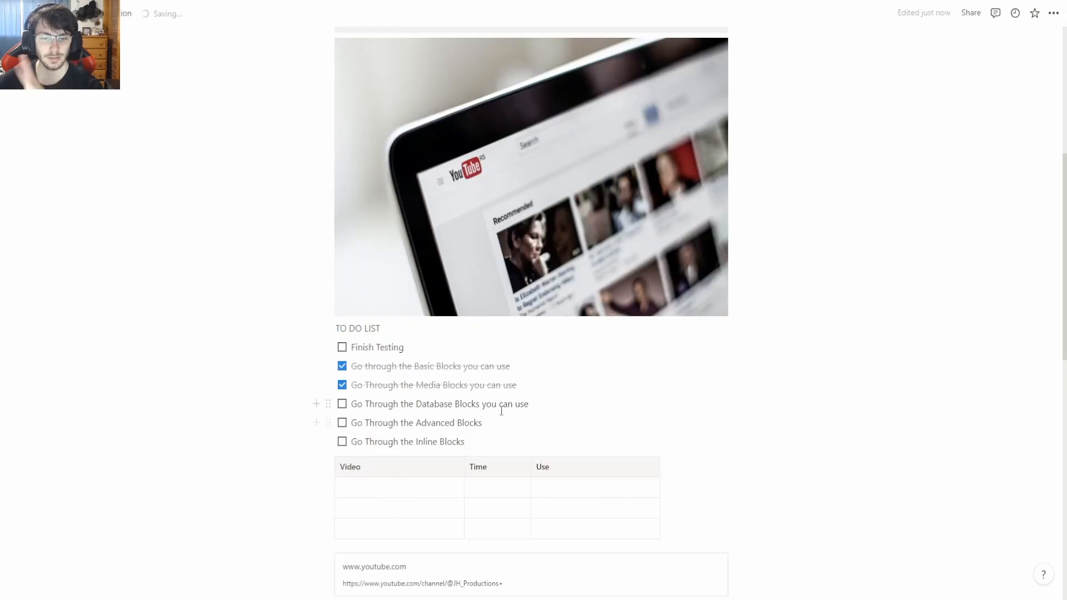
{"action": "scroll", "coordinate": [502, 411], "scroll_direction": "down", "scroll_amount": 12}
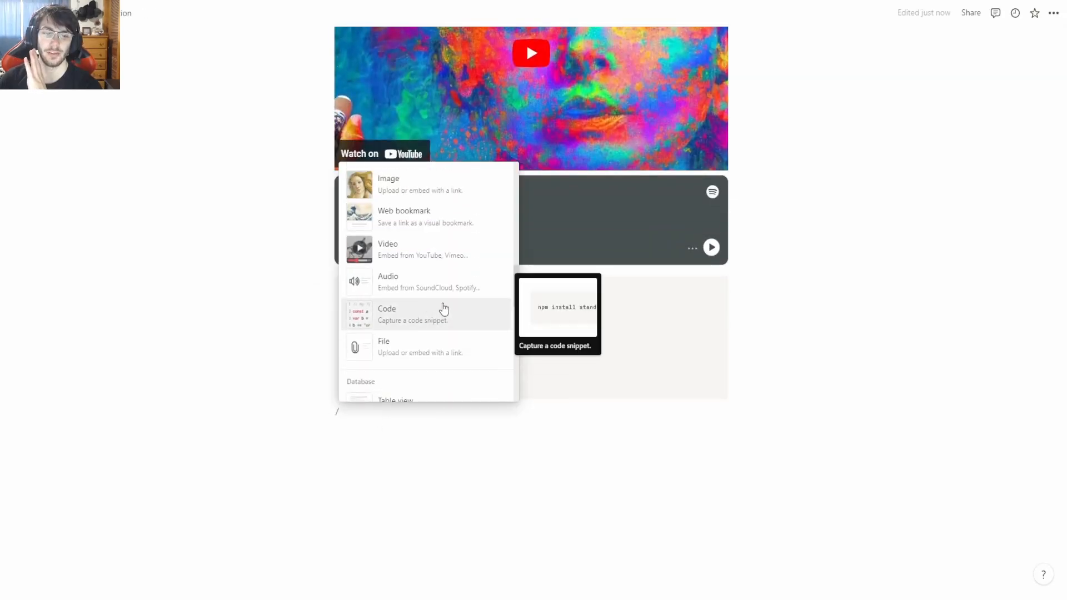
{"action": "scroll", "coordinate": [431, 267], "scroll_direction": "up", "scroll_amount": 5}
{"action": "scroll", "coordinate": [423, 255], "scroll_direction": "down", "scroll_amount": 5}
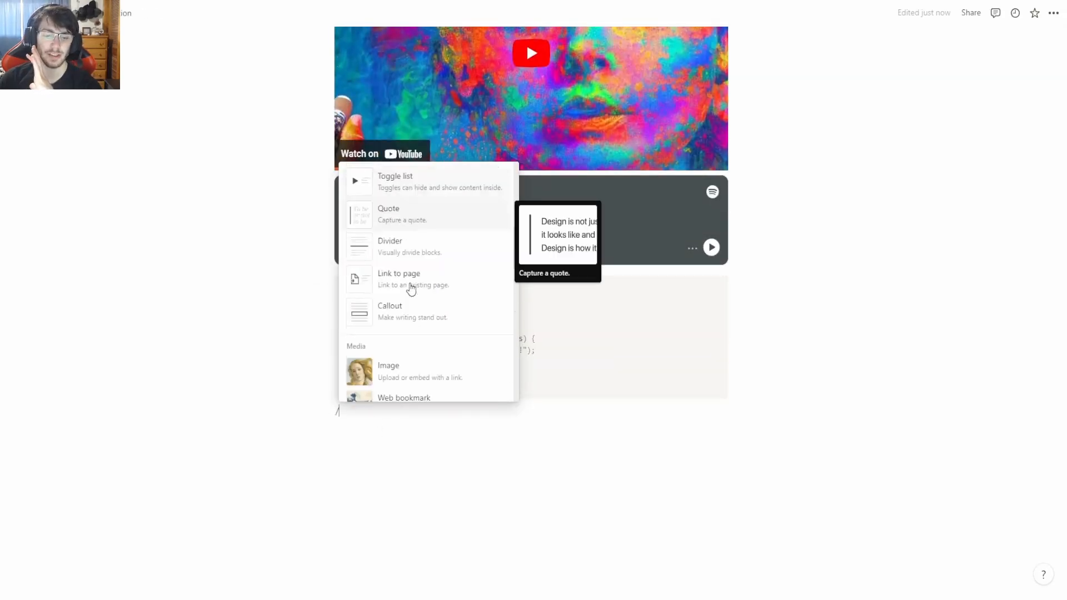
{"action": "scroll", "coordinate": [410, 270], "scroll_direction": "up", "scroll_amount": 1}
{"action": "scroll", "coordinate": [403, 328], "scroll_direction": "down", "scroll_amount": 4}
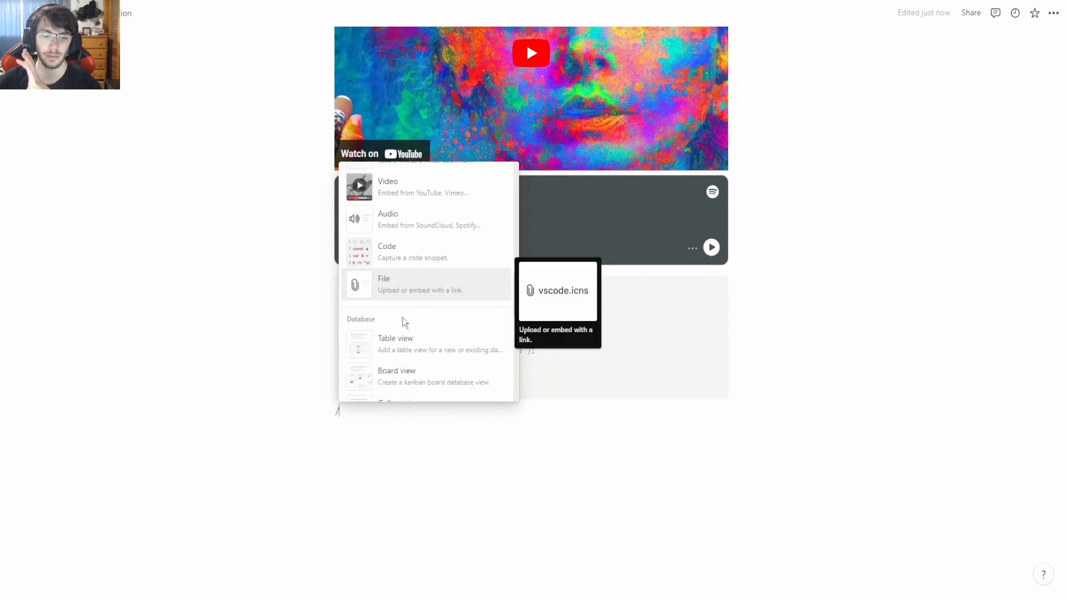
{"action": "scroll", "coordinate": [429, 281], "scroll_direction": "up", "scroll_amount": 4}
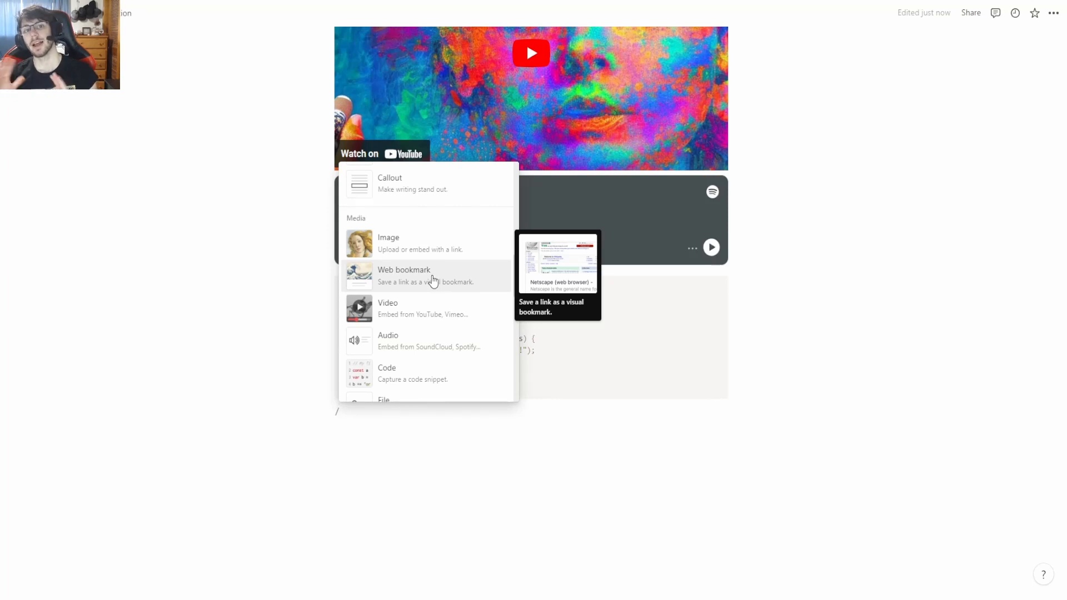
{"action": "scroll", "coordinate": [428, 277], "scroll_direction": "down", "scroll_amount": 4}
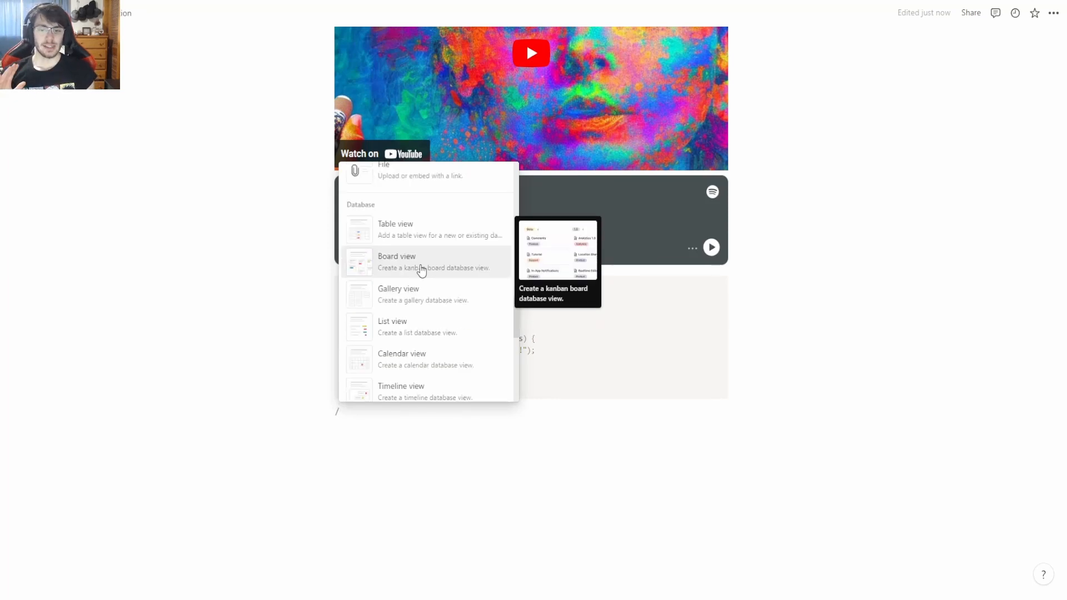
{"action": "scroll", "coordinate": [421, 271], "scroll_direction": "down", "scroll_amount": 4}
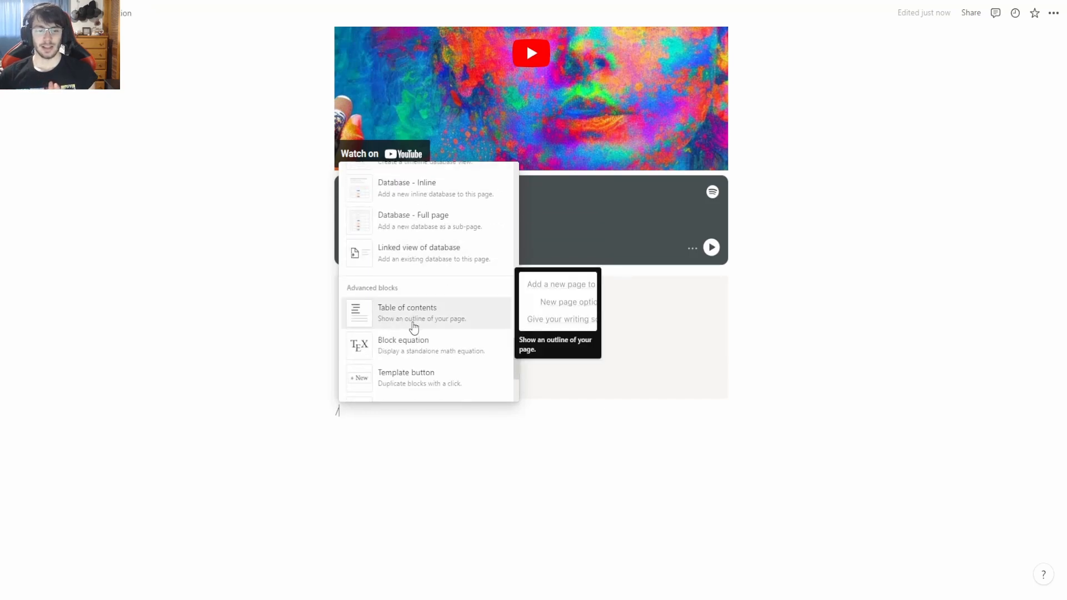
{"action": "scroll", "coordinate": [423, 327], "scroll_direction": "down", "scroll_amount": 6}
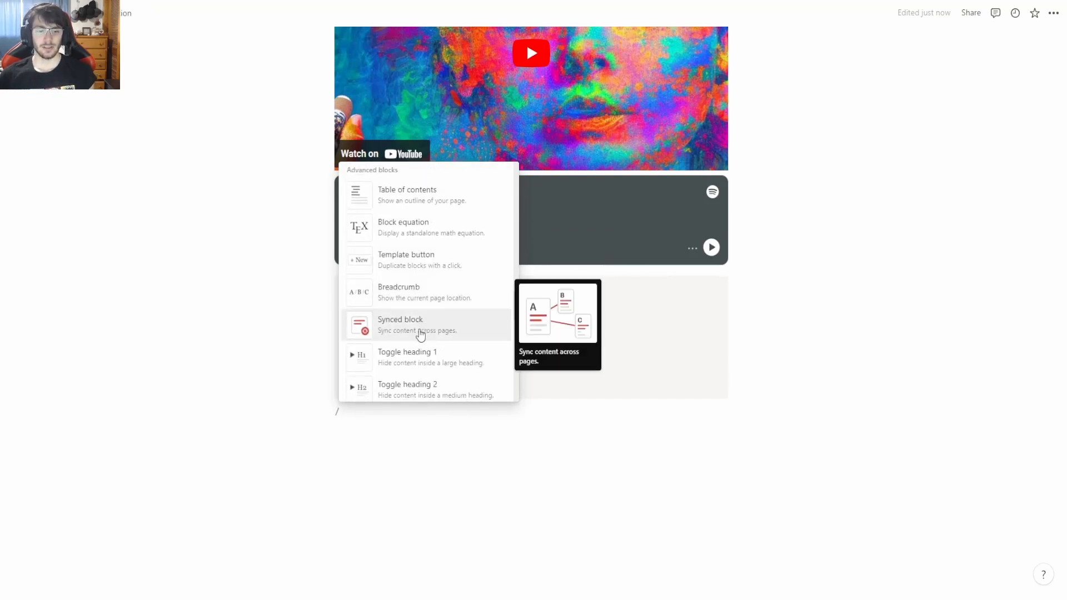
{"action": "scroll", "coordinate": [436, 325], "scroll_direction": "down", "scroll_amount": 6}
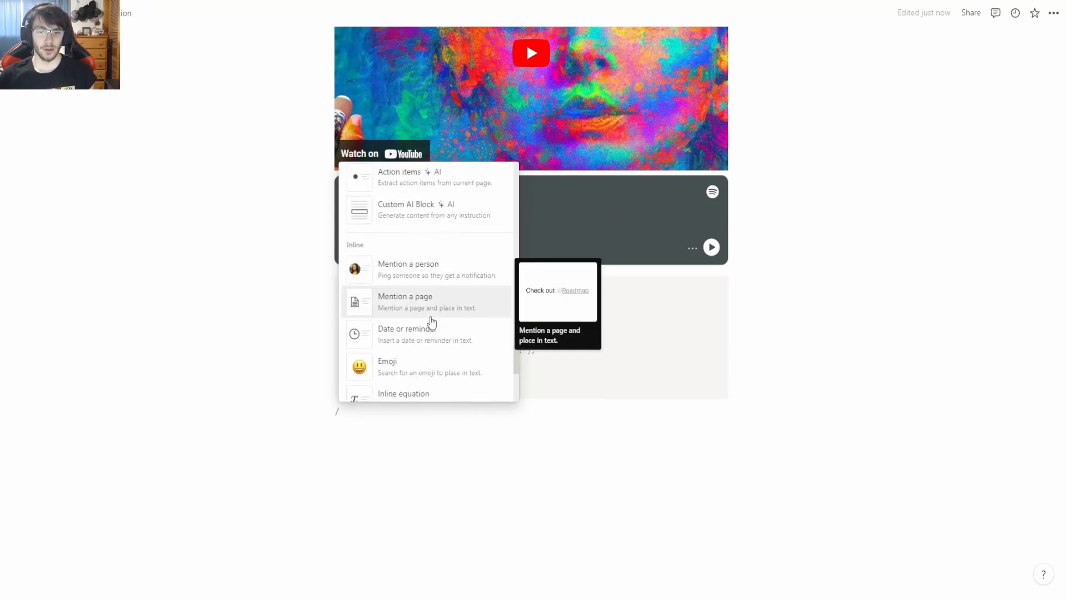
{"action": "scroll", "coordinate": [431, 323], "scroll_direction": "up", "scroll_amount": 4}
{"action": "scroll", "coordinate": [426, 328], "scroll_direction": "down", "scroll_amount": 1}
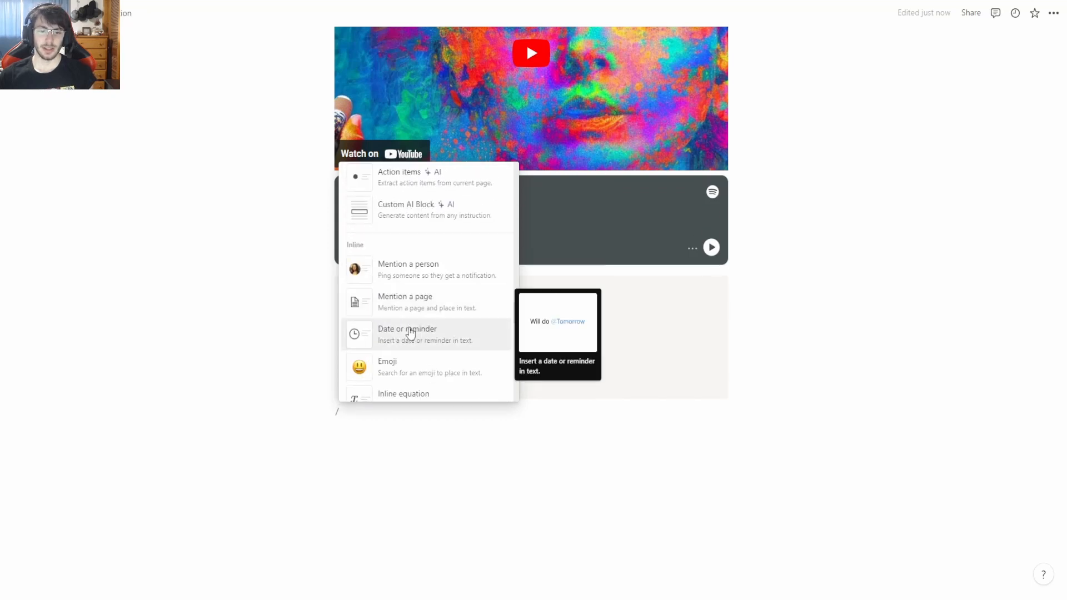
{"action": "scroll", "coordinate": [443, 334], "scroll_direction": "down", "scroll_amount": 4}
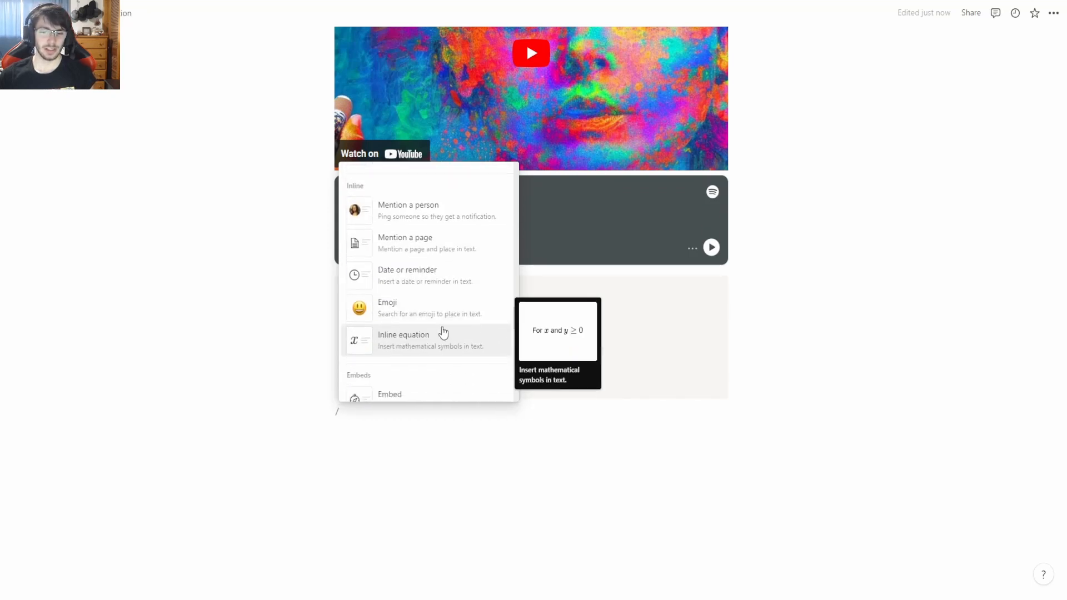
{"action": "scroll", "coordinate": [430, 284], "scroll_direction": "up", "scroll_amount": 1}
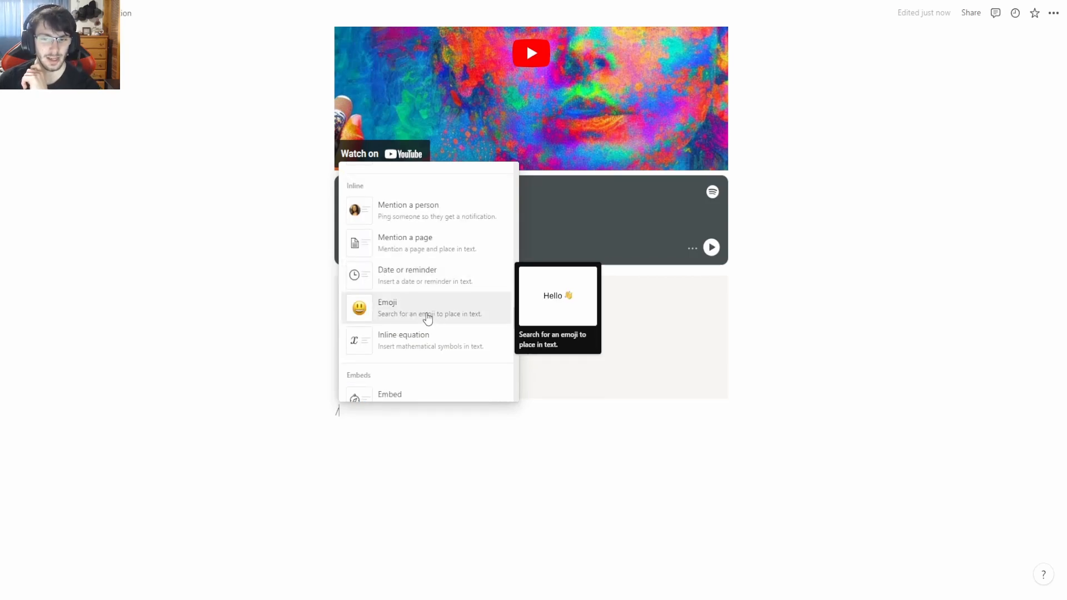
- Insert an inline equation reading "2 < 4" below the code block
{"action": "left_click", "coordinate": [475, 348]}
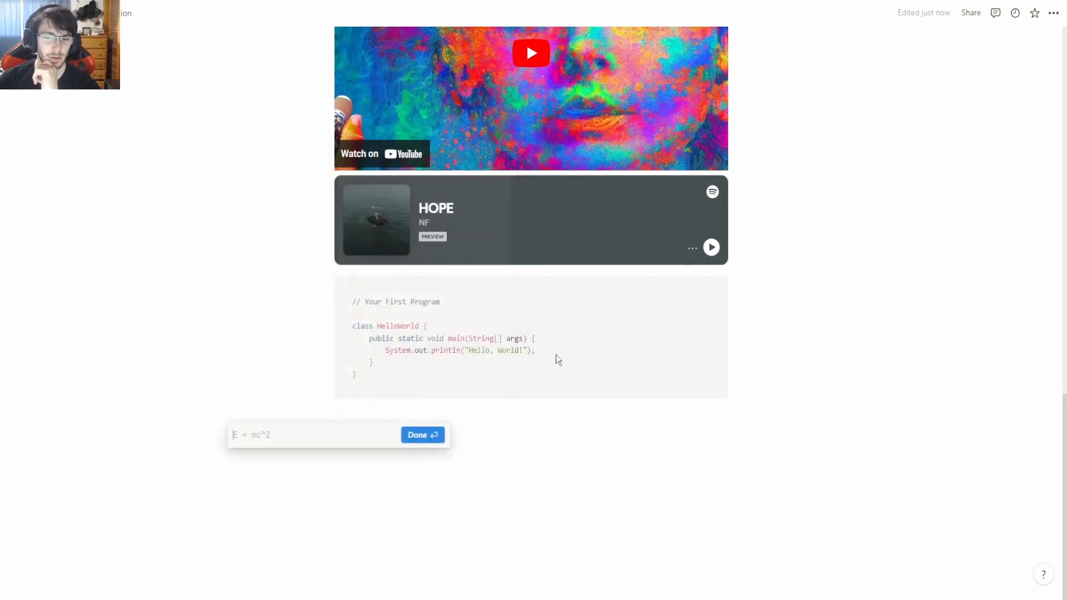
{"action": "type", "text": "2 < 4"}
{"action": "key", "text": "Return"}
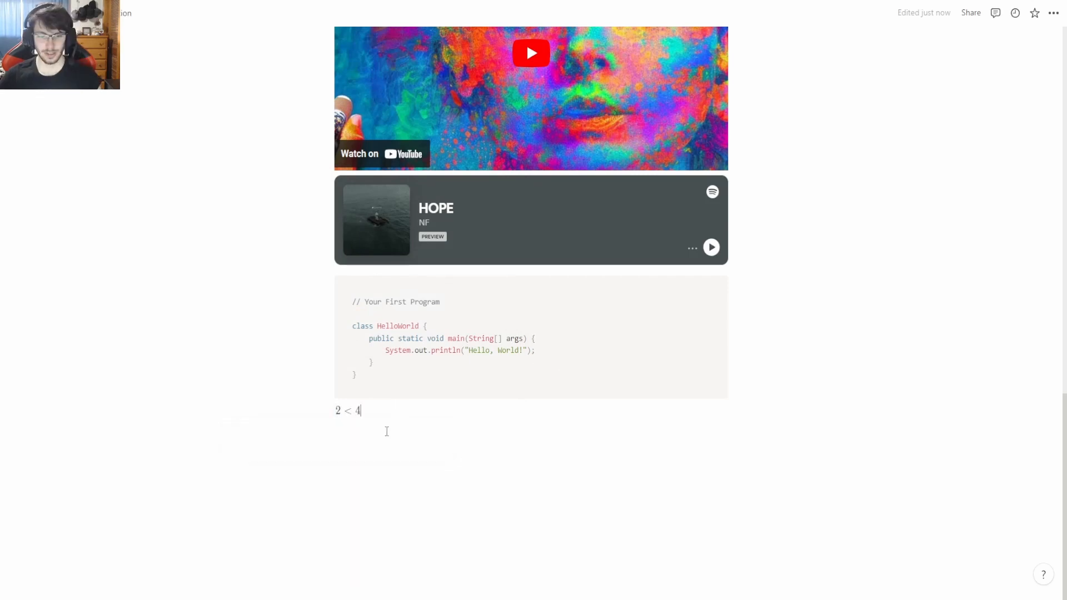
{"action": "left_click", "coordinate": [406, 402]}
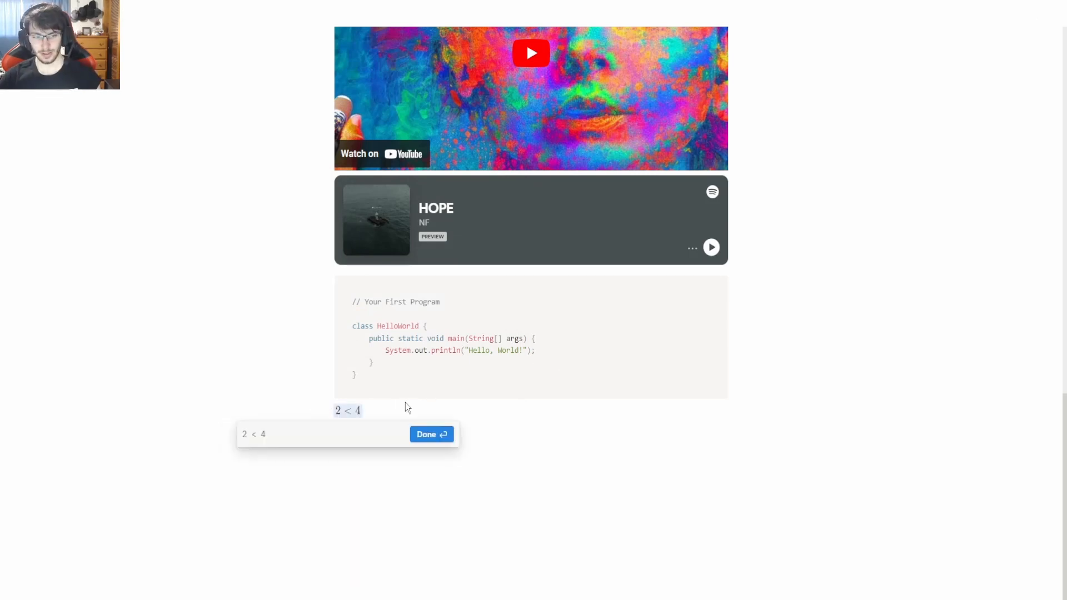
{"action": "left_click", "coordinate": [426, 436]}
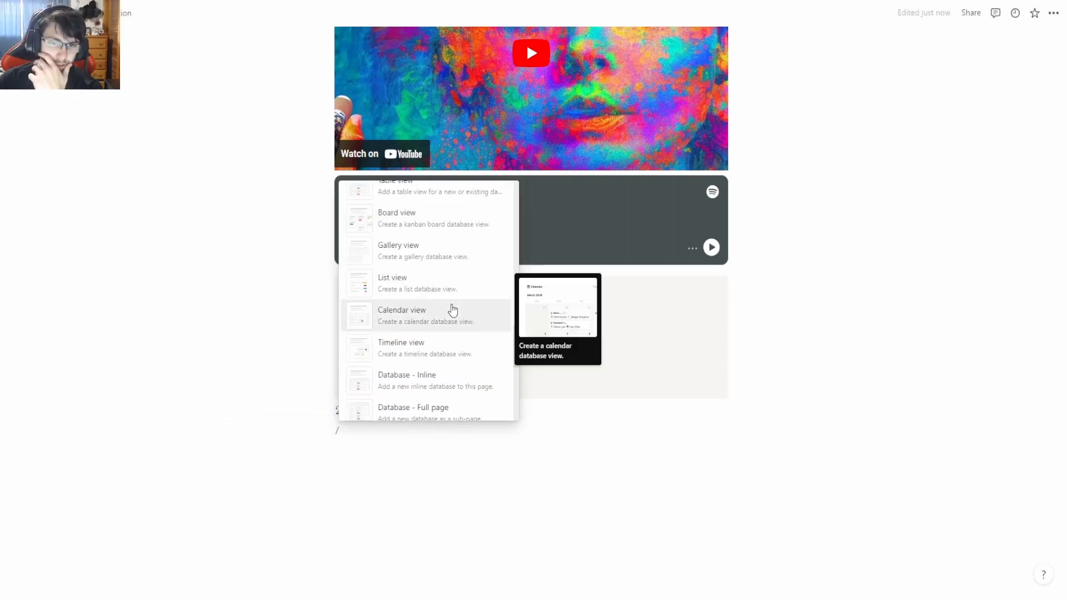
- Add a date reminder for tomorrow at 10:00 AM on the line below the equation
{"action": "scroll", "coordinate": [453, 310], "scroll_direction": "down", "scroll_amount": 15}
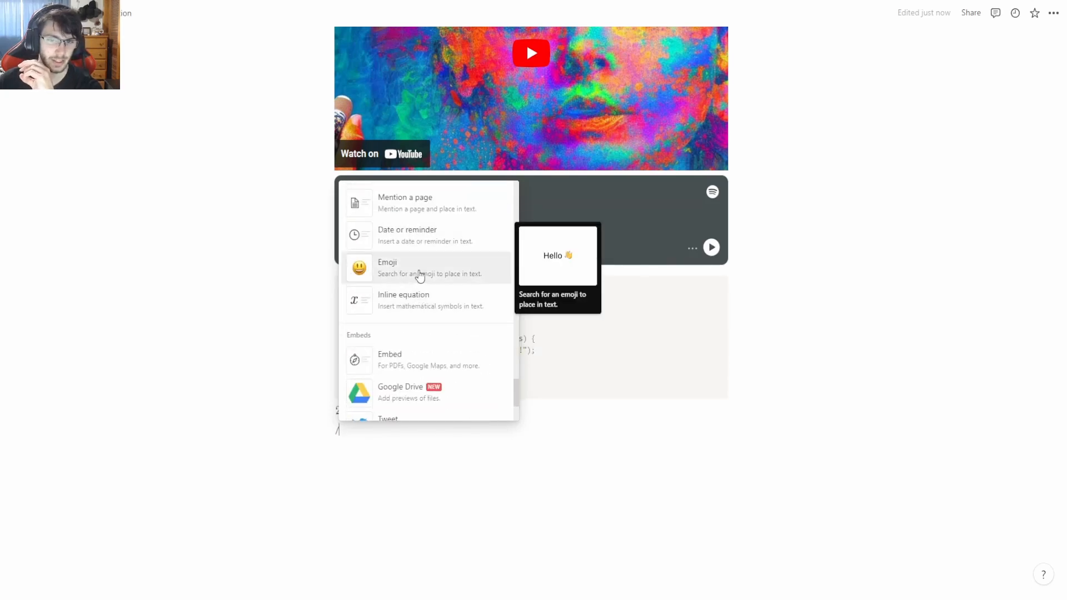
{"action": "left_click", "coordinate": [433, 244]}
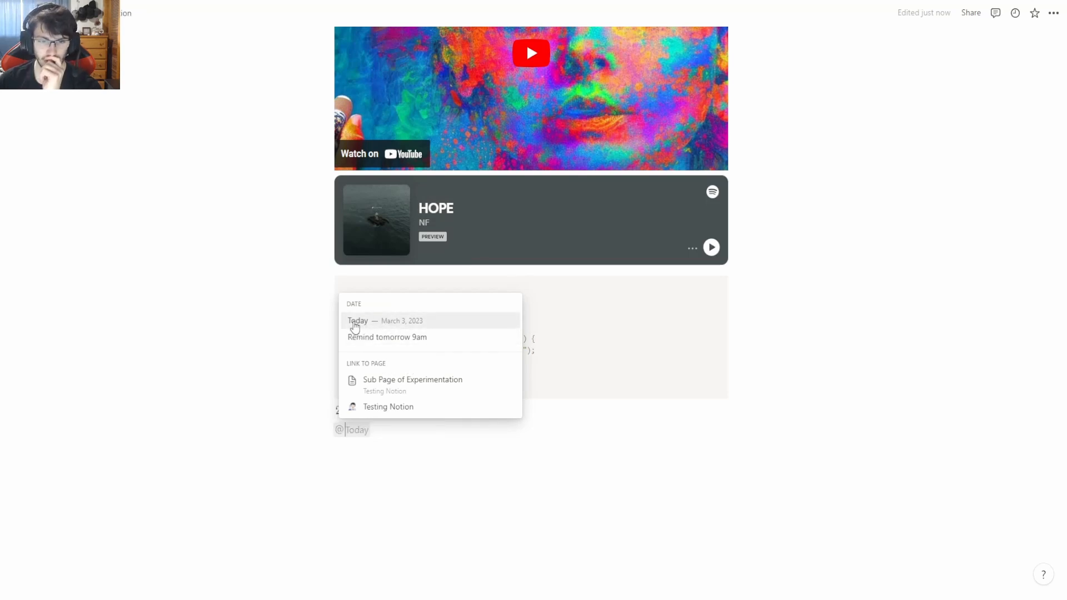
{"action": "type", "text": "remind tomorrow"}
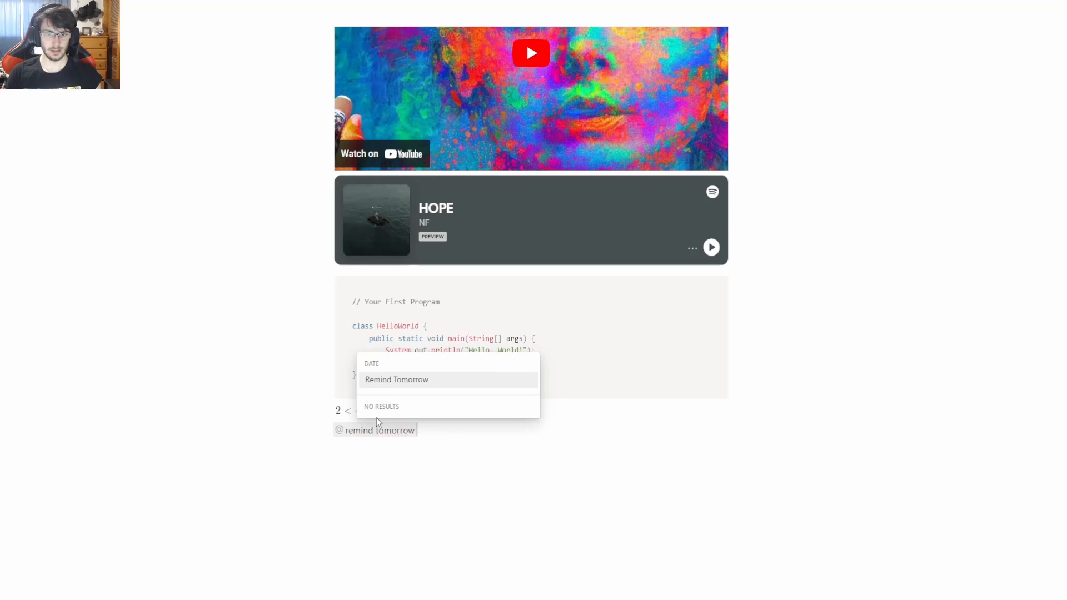
{"action": "type", "text": " 10"}
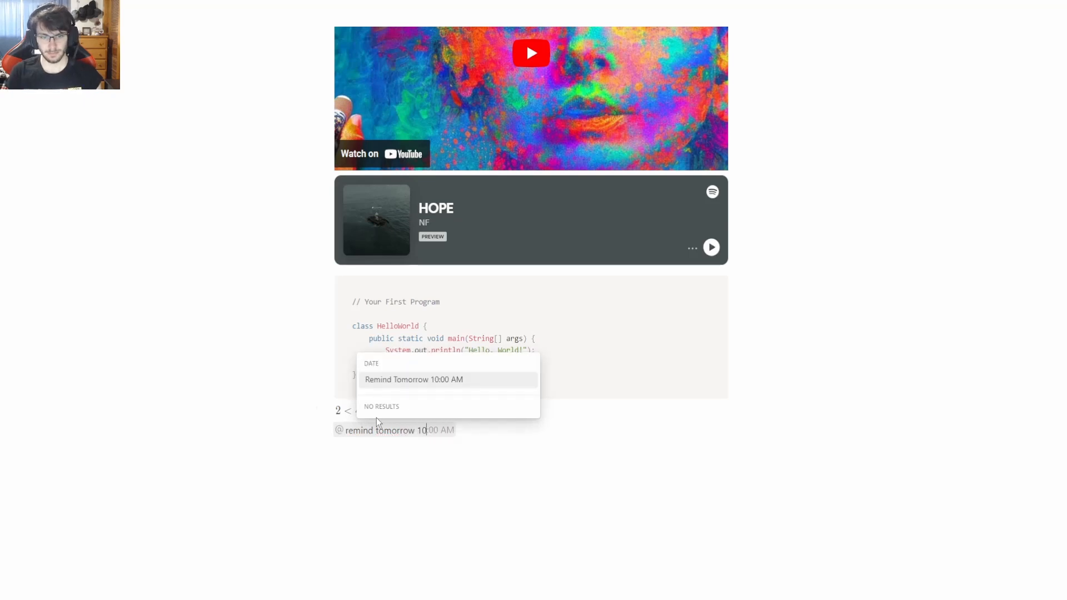
{"action": "key", "text": "Return"}
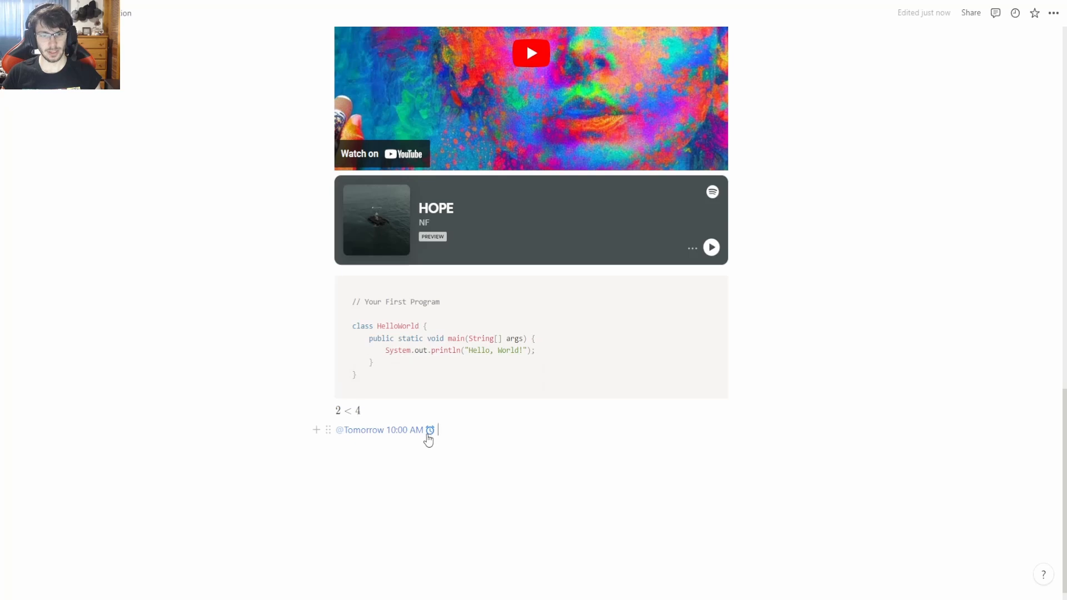
- Check the date and notification options of the reminder, leaving the reminder in place
{"action": "left_click", "coordinate": [429, 433]}
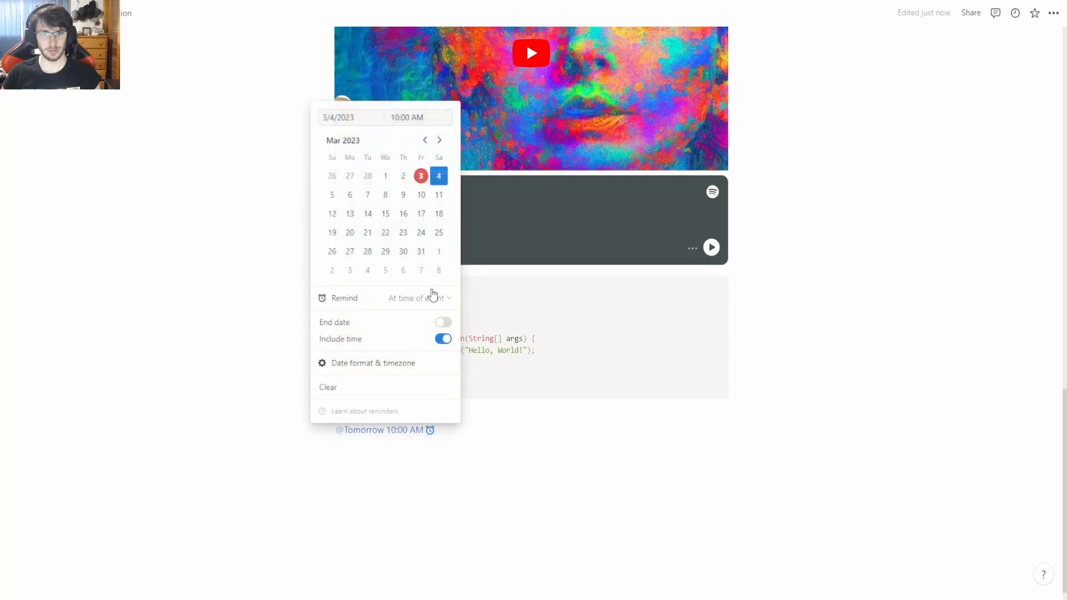
{"action": "left_click", "coordinate": [236, 356]}
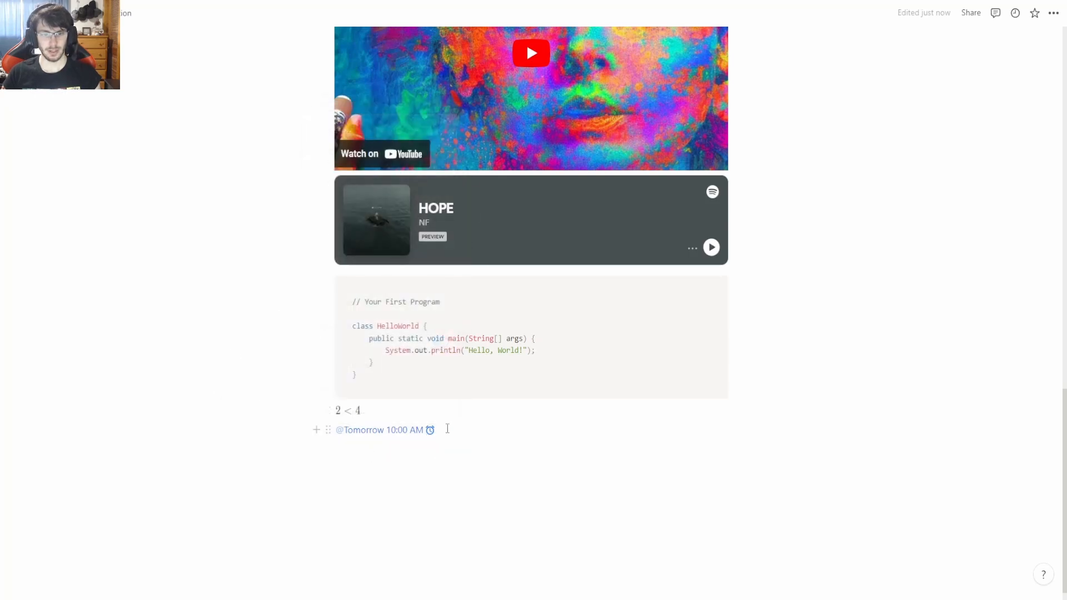
{"action": "key", "text": "BackSpace"}
{"action": "key", "text": "ctrl+z"}
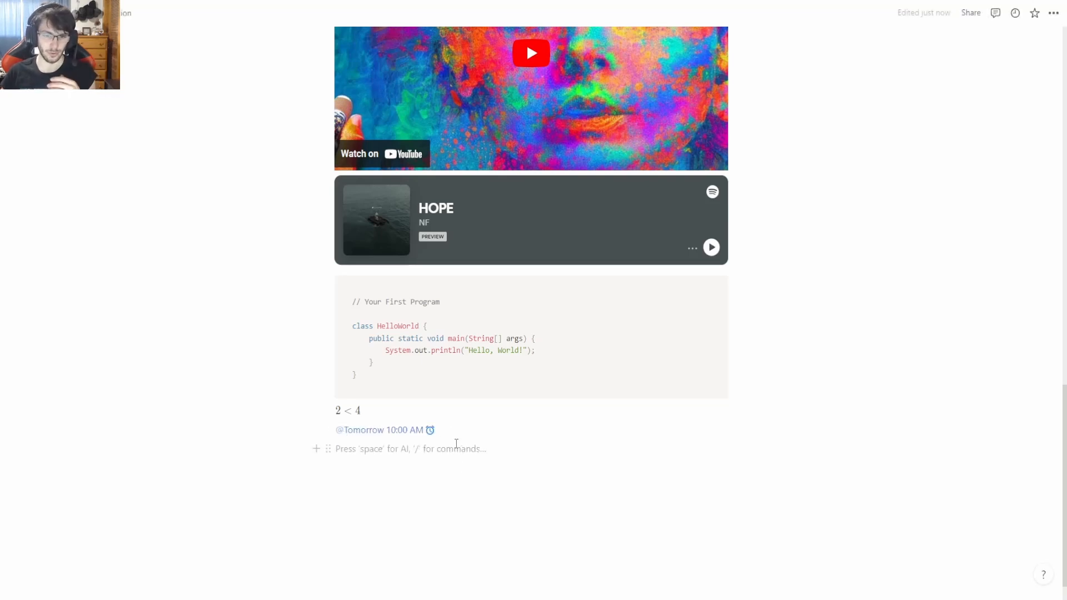
- Browse the emojis that can be placed inline on a new line below the reminder
{"action": "type", "text": "/emoji"}
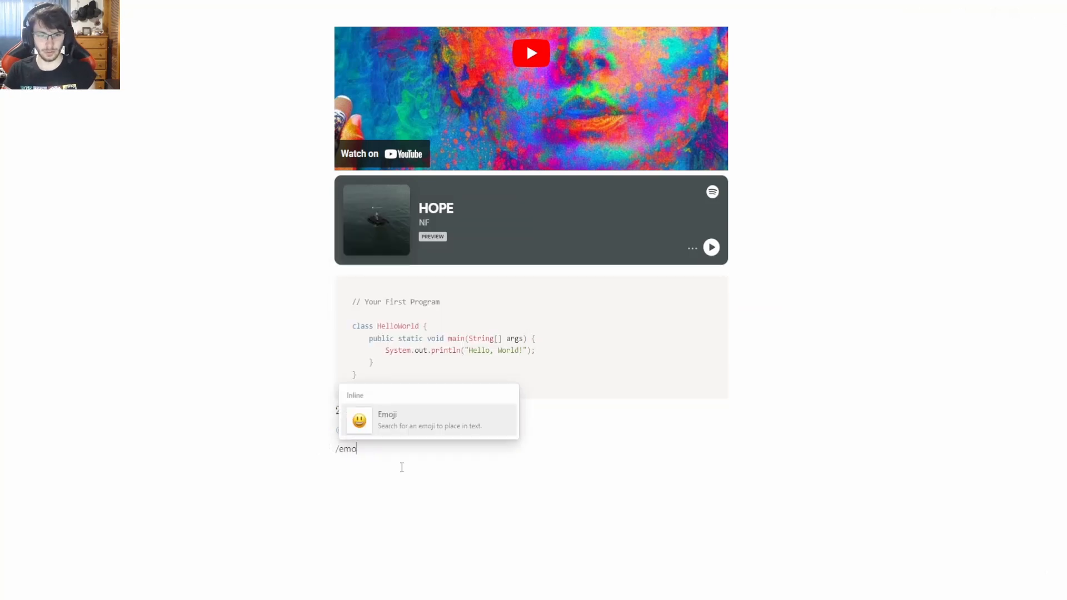
{"action": "key", "text": "Return"}
{"action": "scroll", "coordinate": [425, 371], "scroll_direction": "down", "scroll_amount": 6}
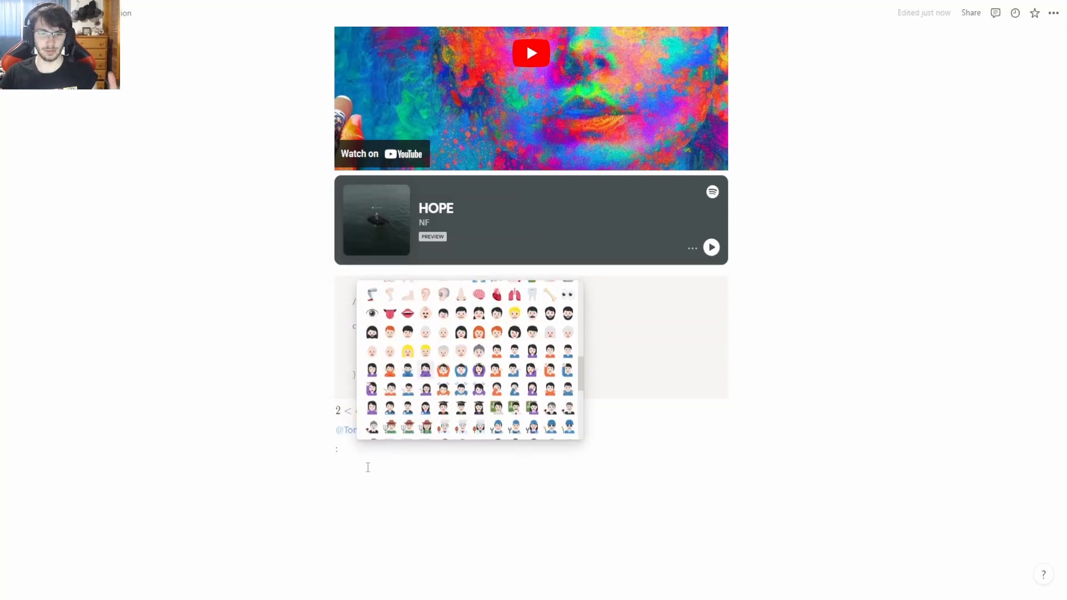
- Tick off "Go Through the Inline Blocks" in the to-do list
{"action": "scroll", "coordinate": [465, 327], "scroll_direction": "up", "scroll_amount": 8}
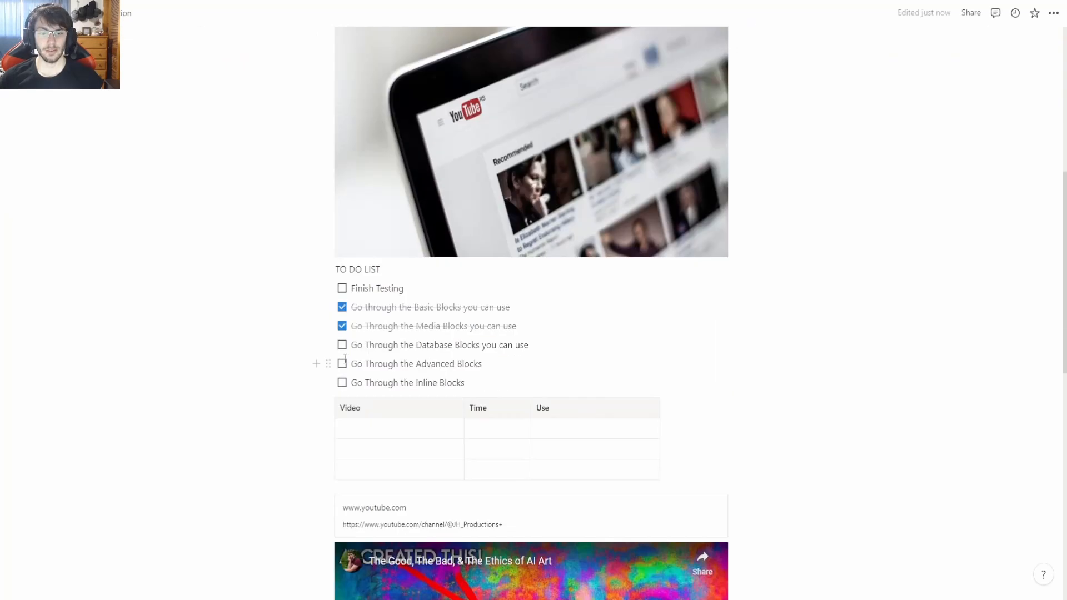
{"action": "left_click", "coordinate": [342, 383]}
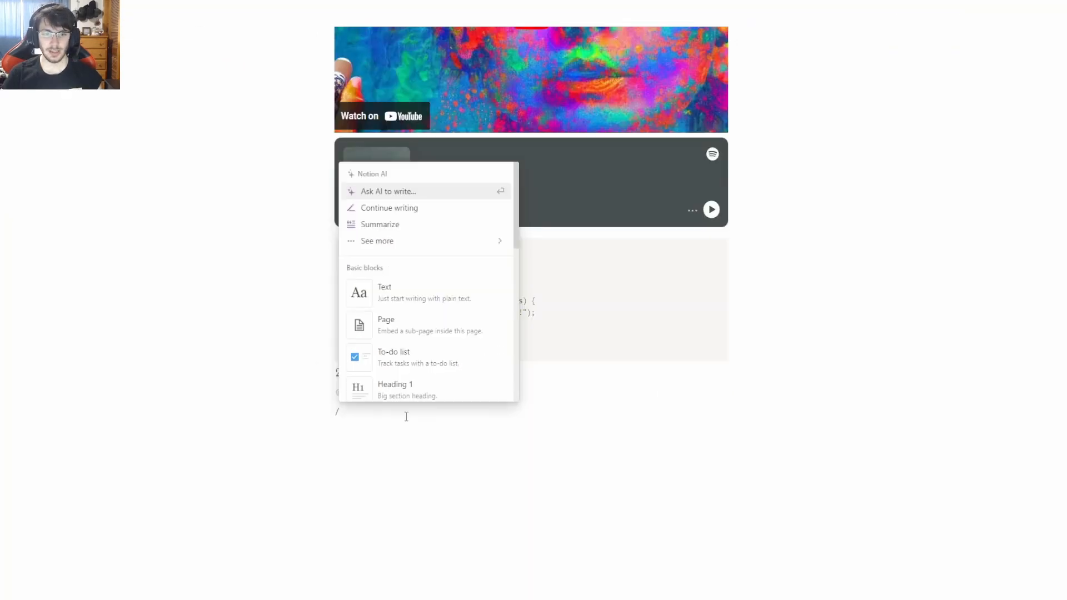
- Look through the advanced, embed and database block types that can be added on the line below the reminder
{"action": "scroll", "coordinate": [434, 311], "scroll_direction": "down", "scroll_amount": 10}
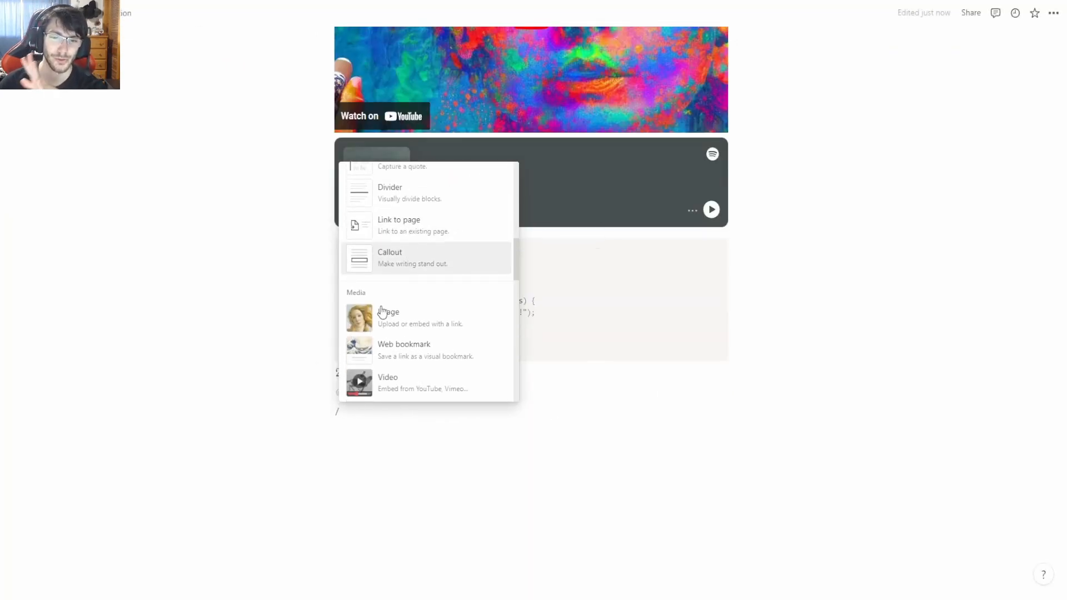
{"action": "scroll", "coordinate": [412, 267], "scroll_direction": "down", "scroll_amount": 5}
{"action": "scroll", "coordinate": [405, 262], "scroll_direction": "down", "scroll_amount": 10}
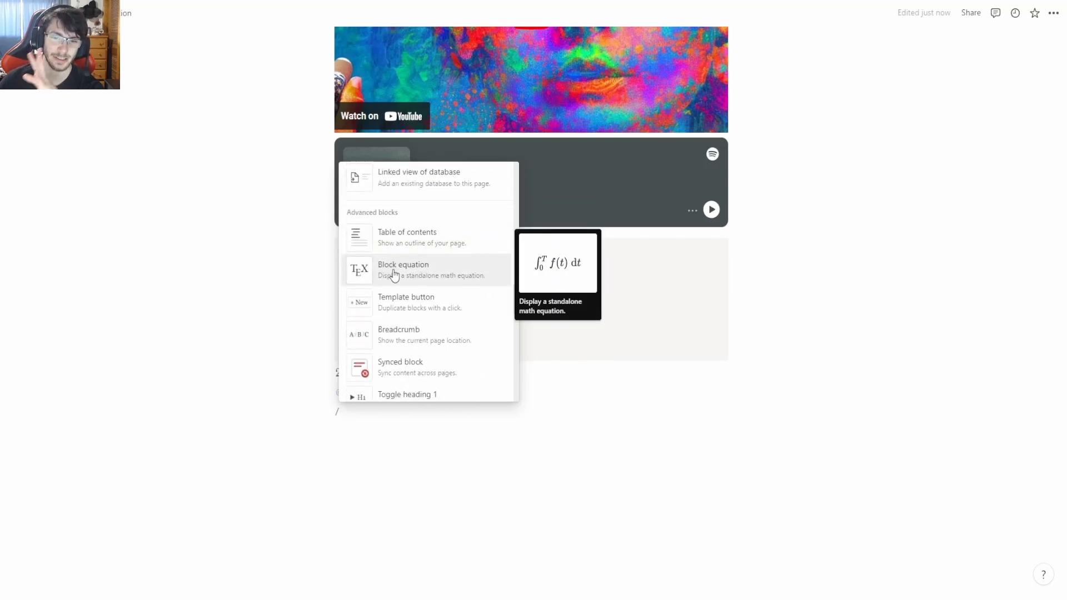
{"action": "scroll", "coordinate": [385, 279], "scroll_direction": "down", "scroll_amount": 15}
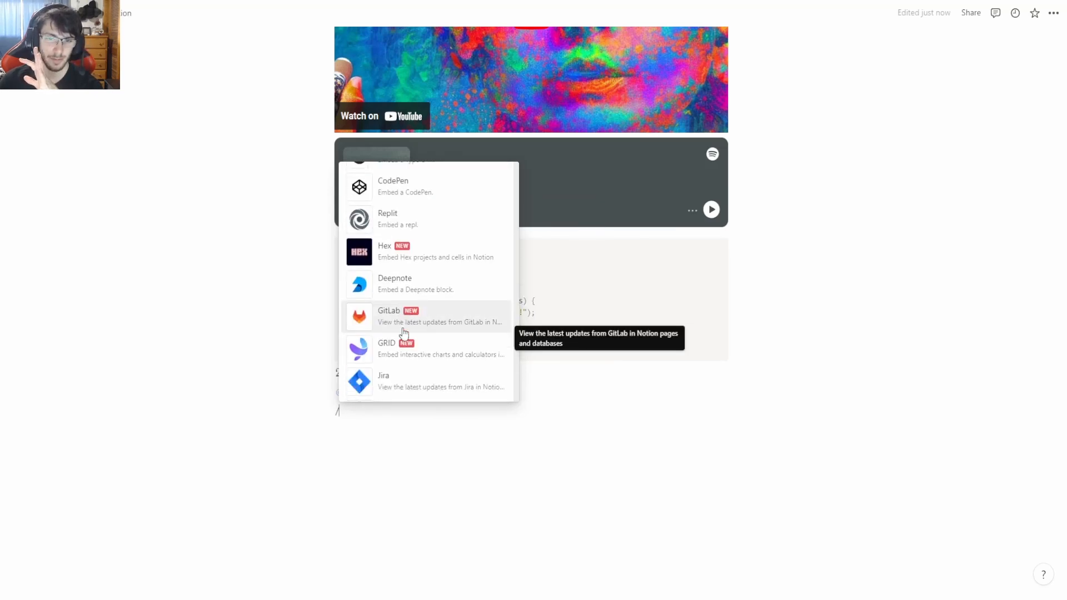
{"action": "scroll", "coordinate": [406, 319], "scroll_direction": "down", "scroll_amount": 9}
{"action": "scroll", "coordinate": [415, 317], "scroll_direction": "up", "scroll_amount": 20}
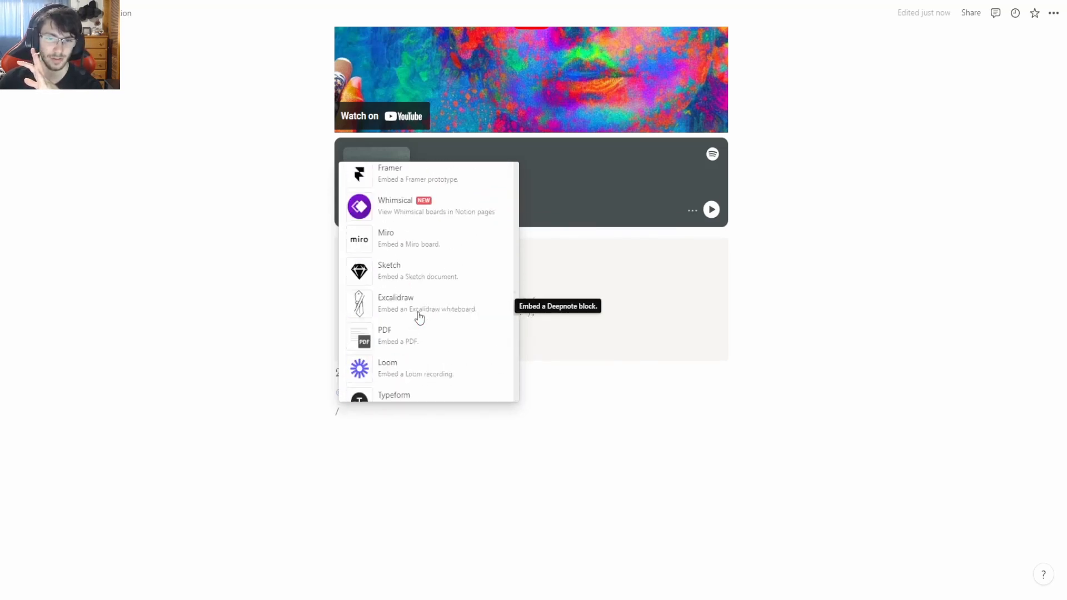
{"action": "scroll", "coordinate": [416, 309], "scroll_direction": "up", "scroll_amount": 10}
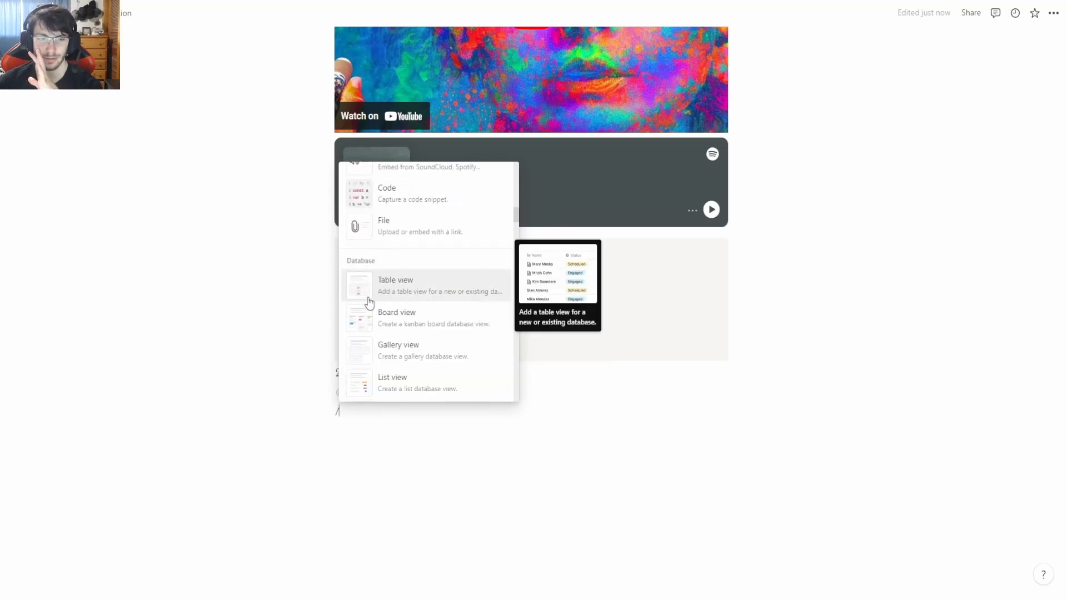
{"action": "scroll", "coordinate": [362, 355], "scroll_direction": "down", "scroll_amount": 1}
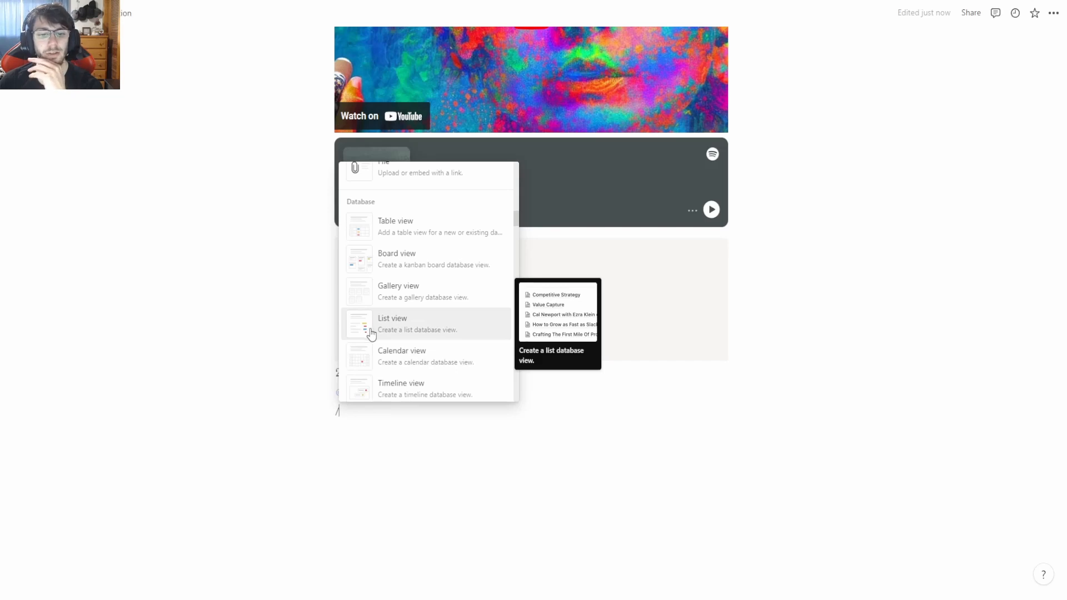
{"action": "scroll", "coordinate": [368, 331], "scroll_direction": "down", "scroll_amount": 1}
{"action": "scroll", "coordinate": [369, 334], "scroll_direction": "down", "scroll_amount": 1}
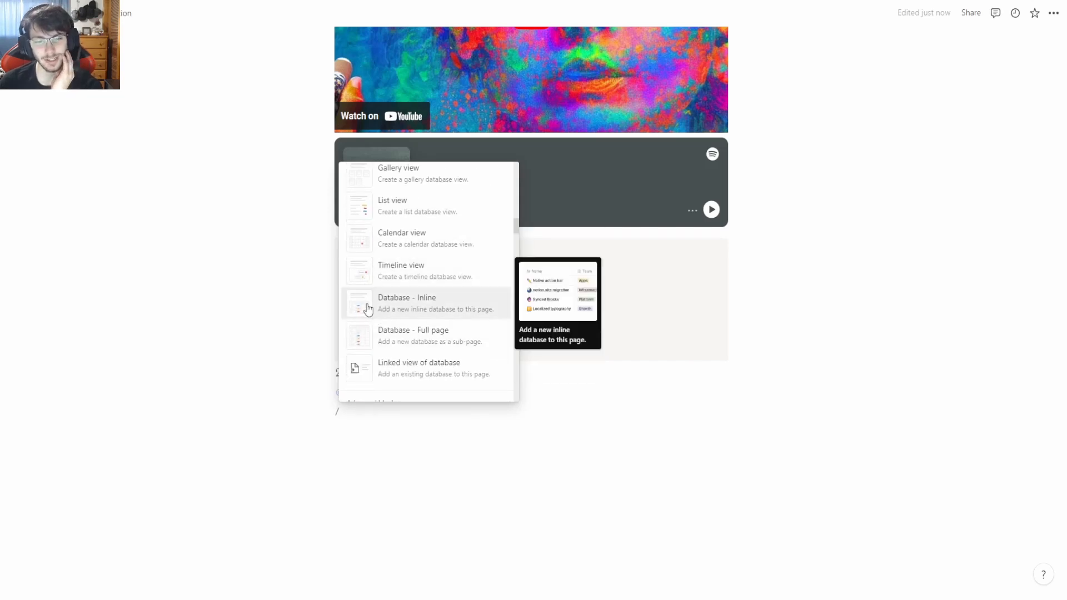
- Insert a table view on the "Sub Page of Experimentation" page below the Testing Notion link, using a new database as its data source
{"action": "scroll", "coordinate": [356, 340], "scroll_direction": "down", "scroll_amount": 1}
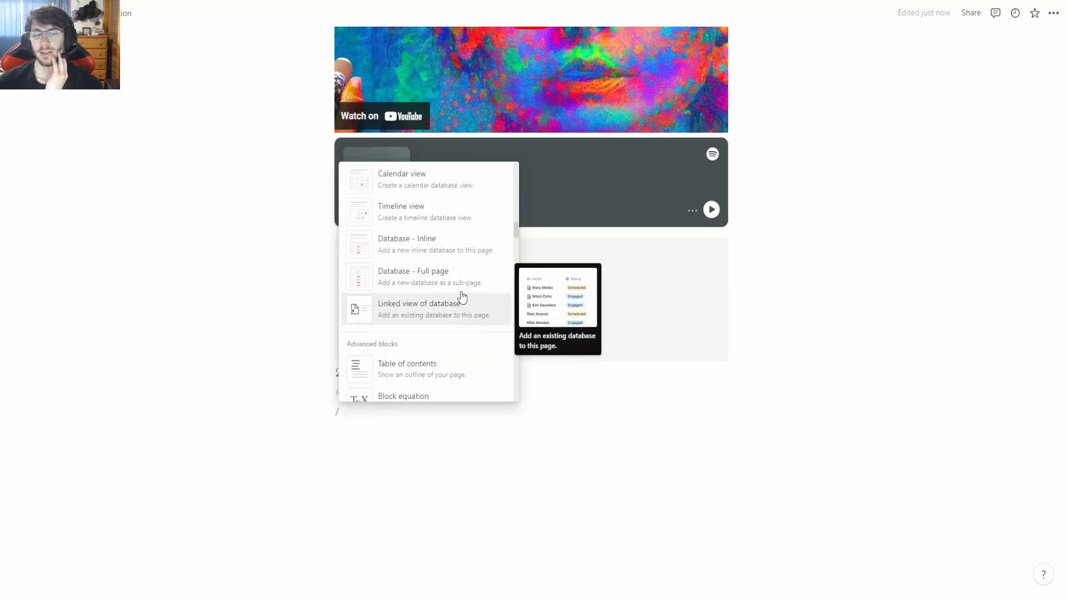
{"action": "scroll", "coordinate": [466, 298], "scroll_direction": "up", "scroll_amount": 1}
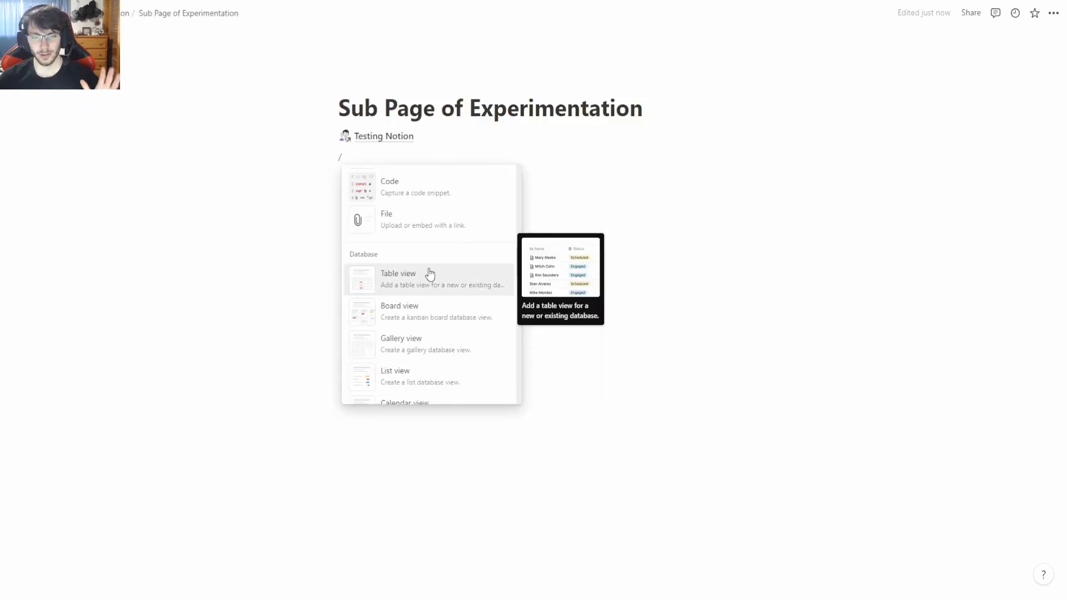
{"action": "left_click", "coordinate": [431, 274]}
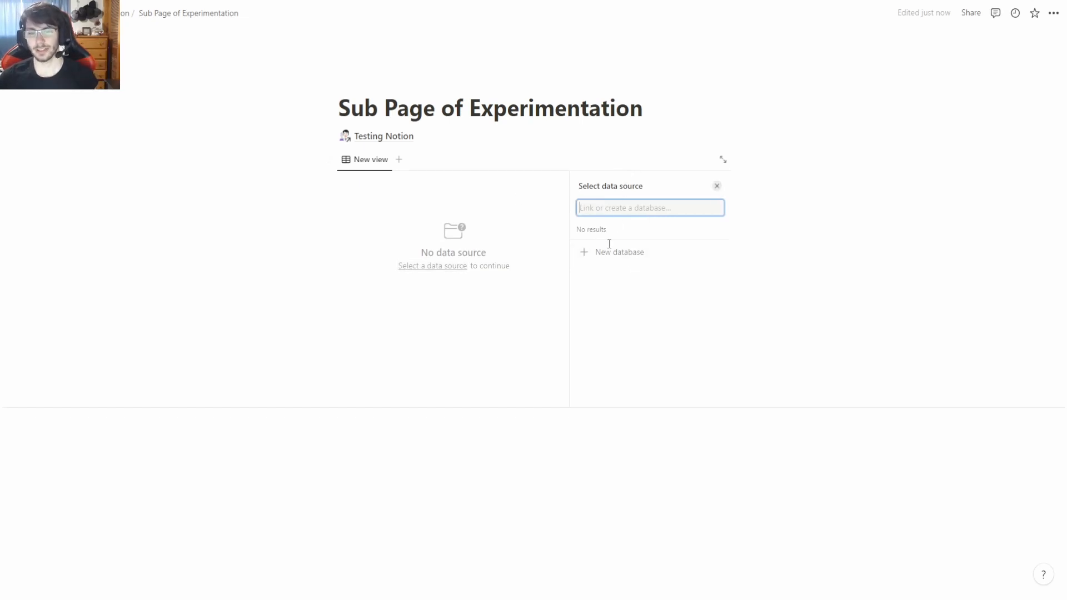
{"action": "left_click", "coordinate": [717, 186]}
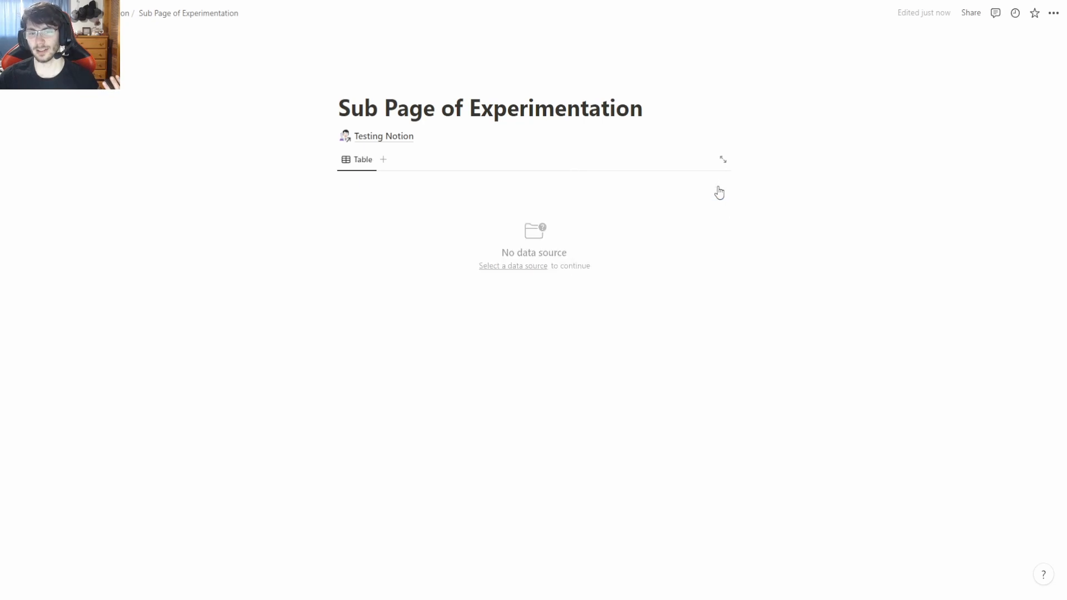
{"action": "left_click", "coordinate": [522, 266]}
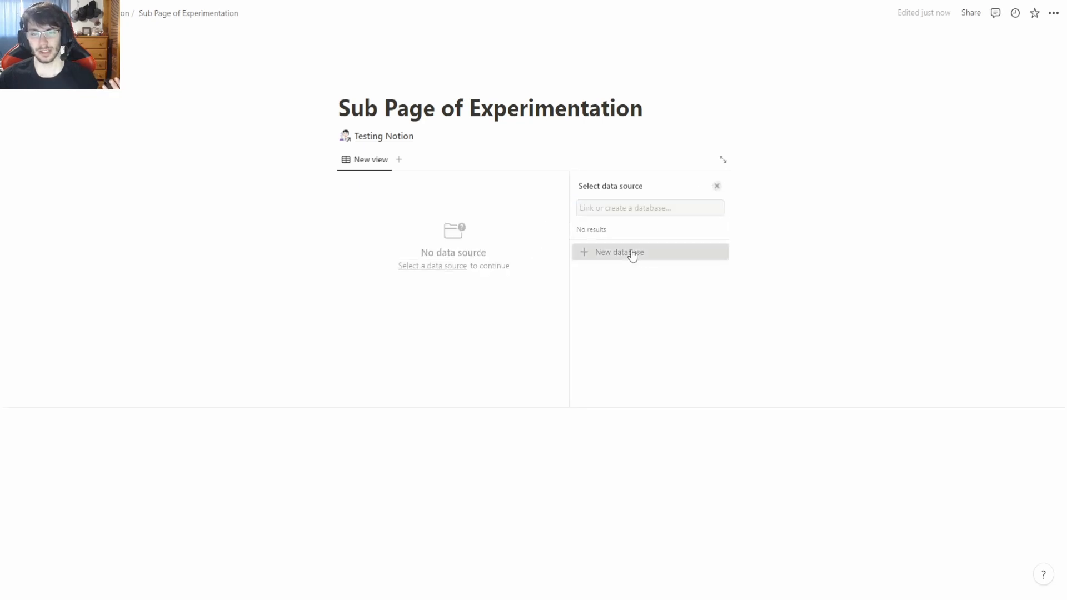
{"action": "left_click", "coordinate": [633, 253]}
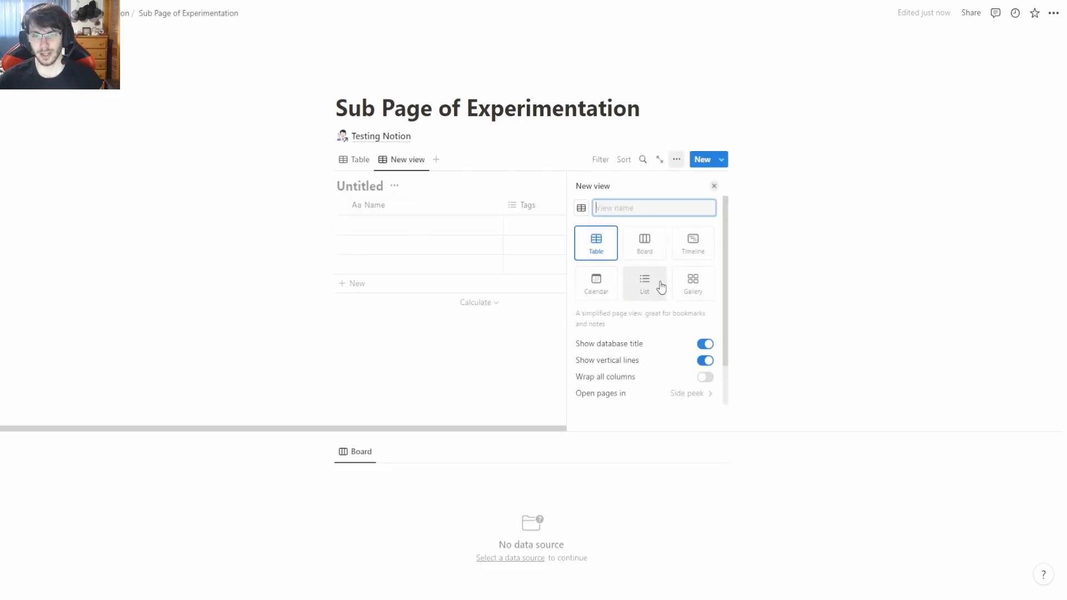
- Add board, timeline and calendar views to the untitled database alongside its table view
{"action": "scroll", "coordinate": [615, 293], "scroll_direction": "down", "scroll_amount": 2}
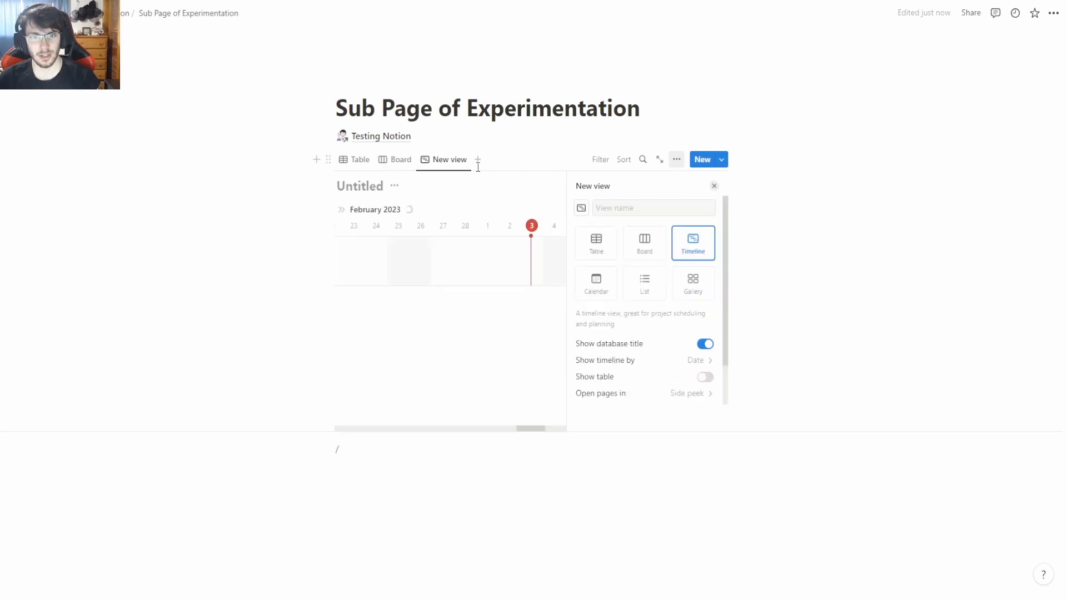
{"action": "left_click", "coordinate": [477, 163]}
{"action": "left_click", "coordinate": [477, 164]}
{"action": "left_click", "coordinate": [579, 271]}
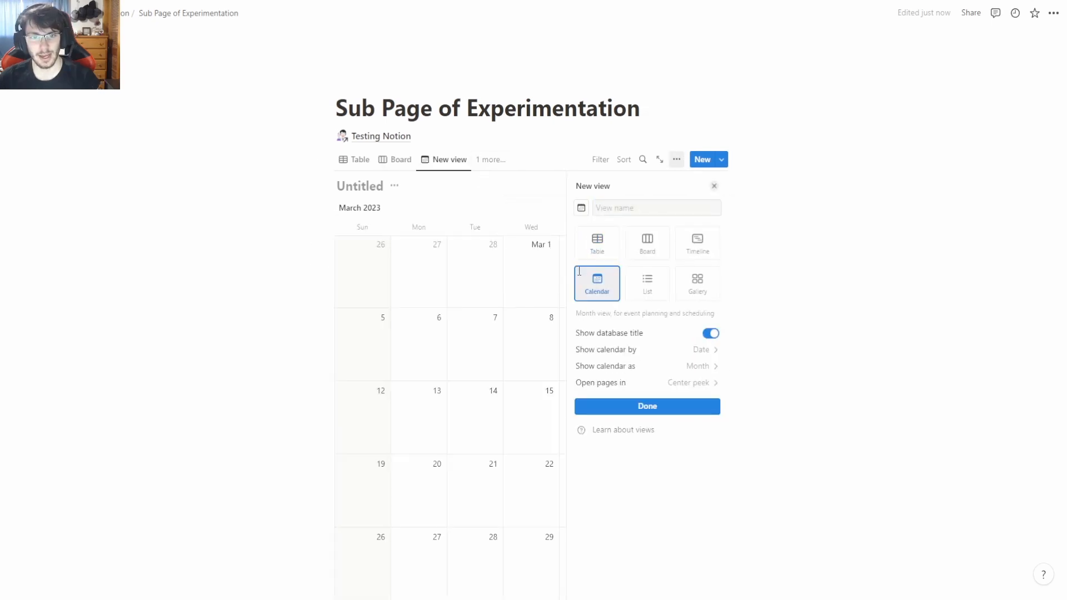
- Finish setting up the calendar view and add a list view to the inline database
{"action": "left_click", "coordinate": [506, 163]}
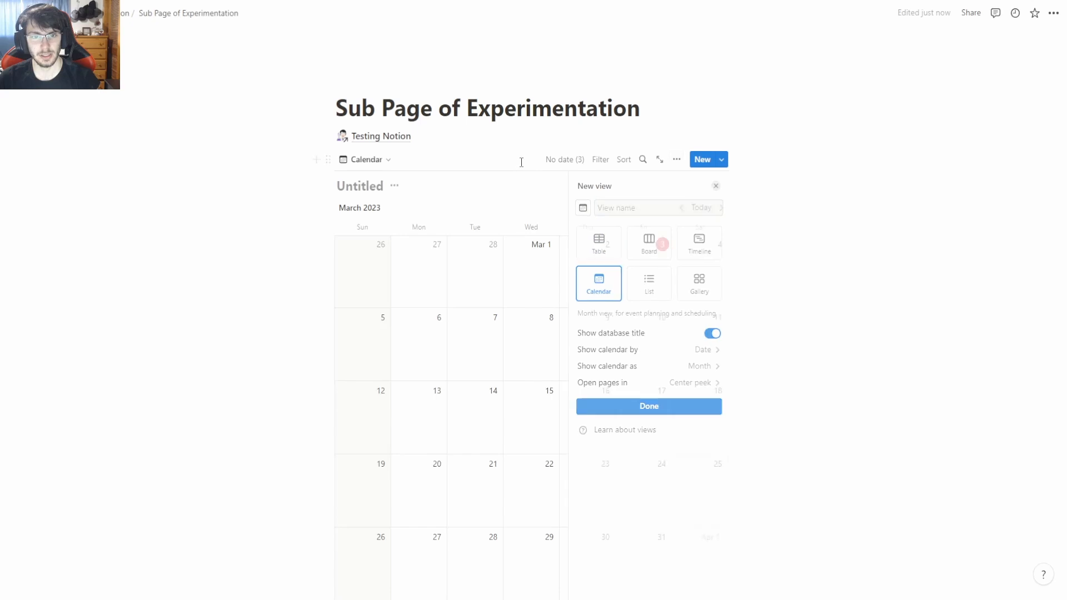
{"action": "left_click", "coordinate": [378, 161]}
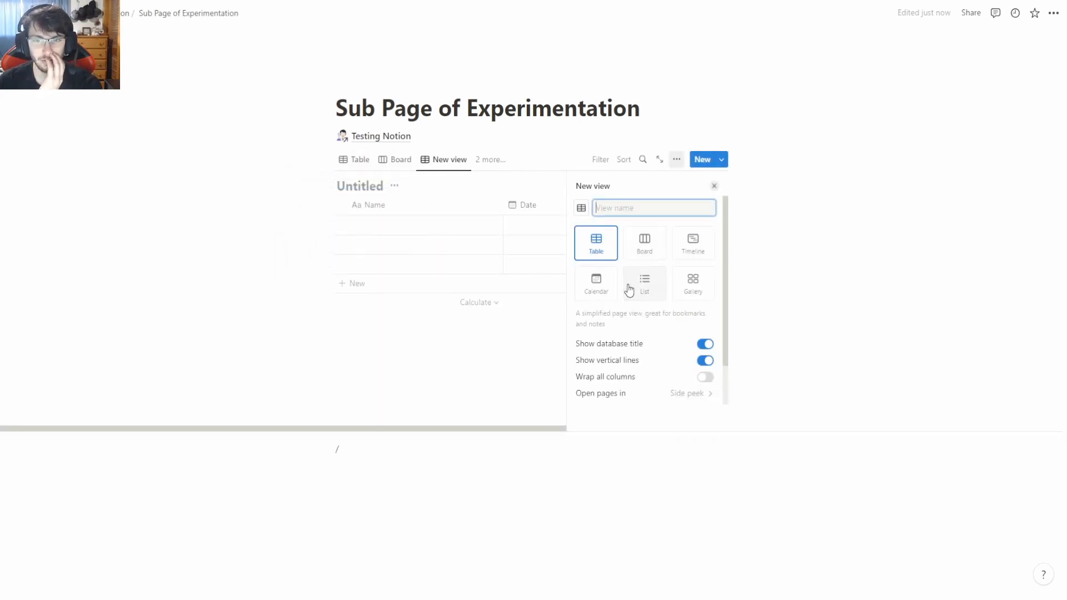
{"action": "left_click", "coordinate": [639, 285]}
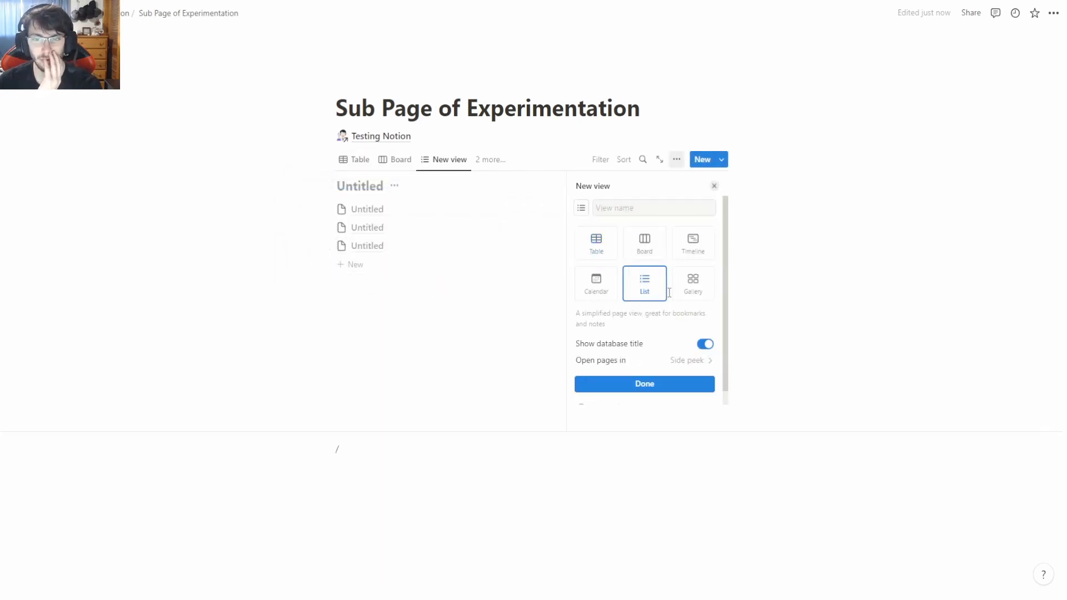
{"action": "left_click", "coordinate": [547, 339]}
- Add a gallery view to the inline database and return to its Table view
{"action": "left_click", "coordinate": [468, 160]}
{"action": "left_click", "coordinate": [430, 300]}
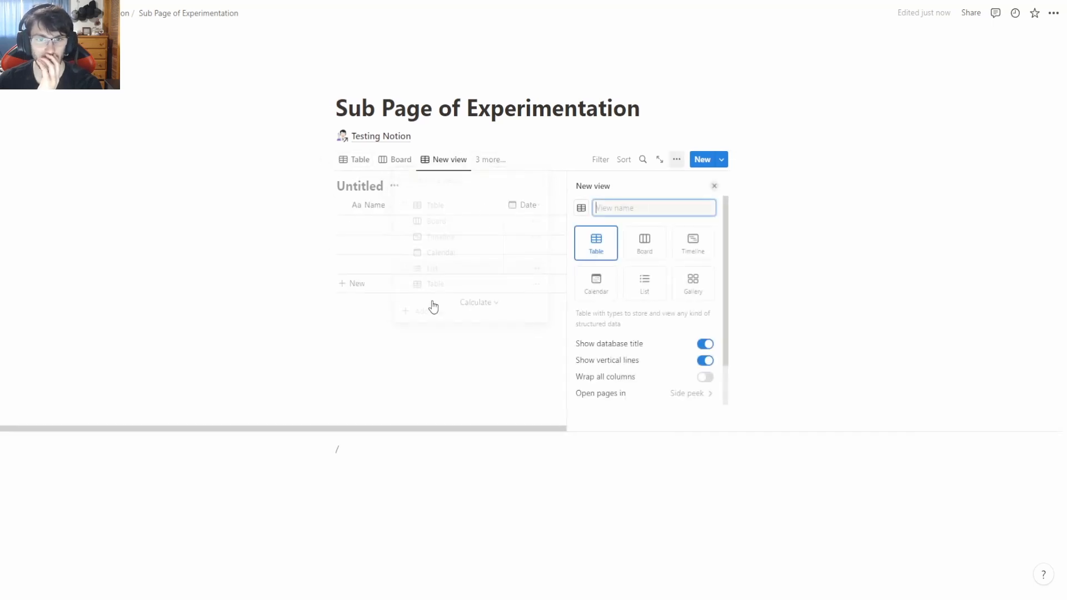
{"action": "left_click", "coordinate": [693, 286]}
{"action": "left_click", "coordinate": [260, 335]}
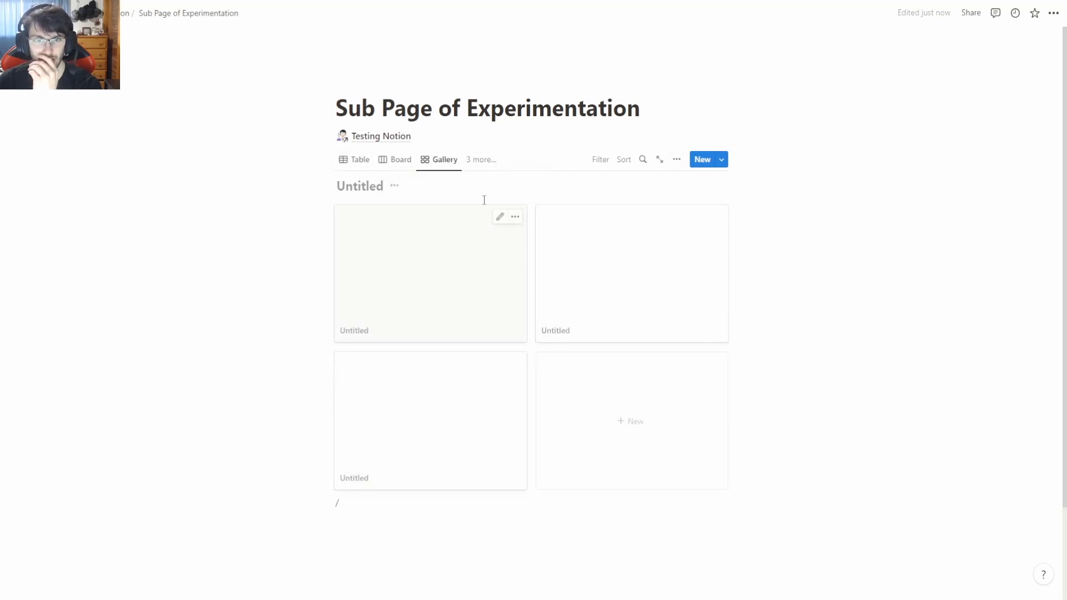
{"action": "left_click", "coordinate": [481, 161]}
{"action": "left_click", "coordinate": [441, 205]}
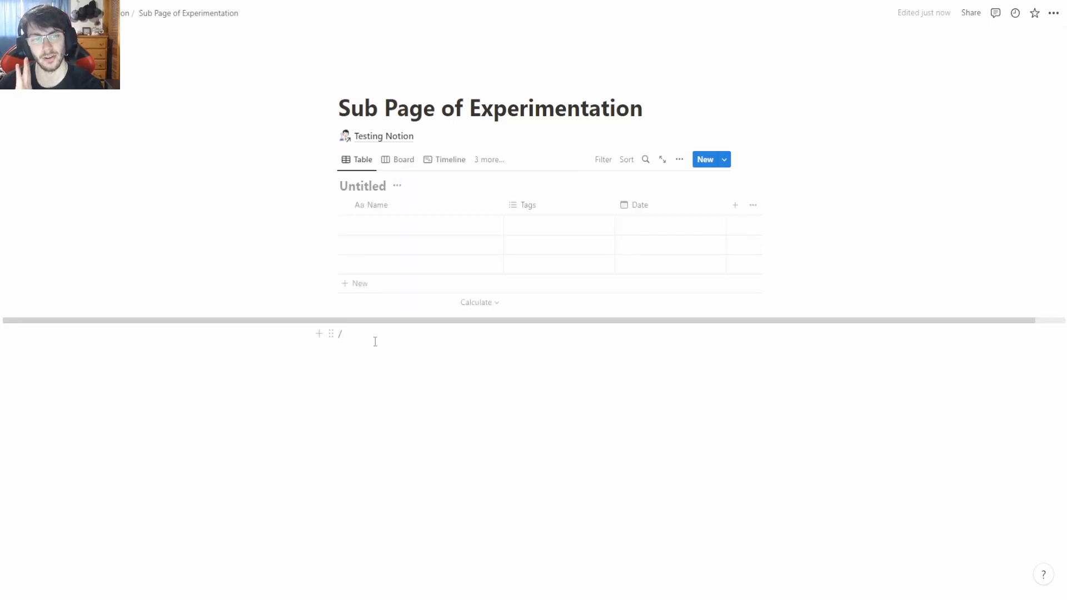
- Examine the block types offered for the line below the table, including the database, basic and media blocks
{"action": "scroll", "coordinate": [398, 444], "scroll_direction": "down", "scroll_amount": 10}
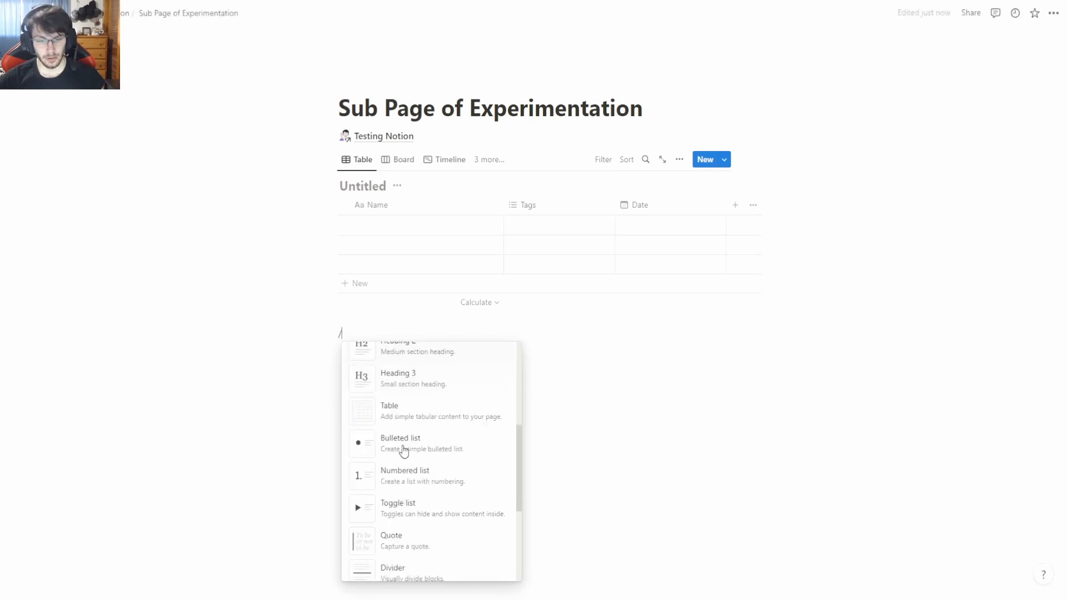
{"action": "scroll", "coordinate": [411, 453], "scroll_direction": "down", "scroll_amount": 2}
{"action": "scroll", "coordinate": [426, 444], "scroll_direction": "up", "scroll_amount": 4}
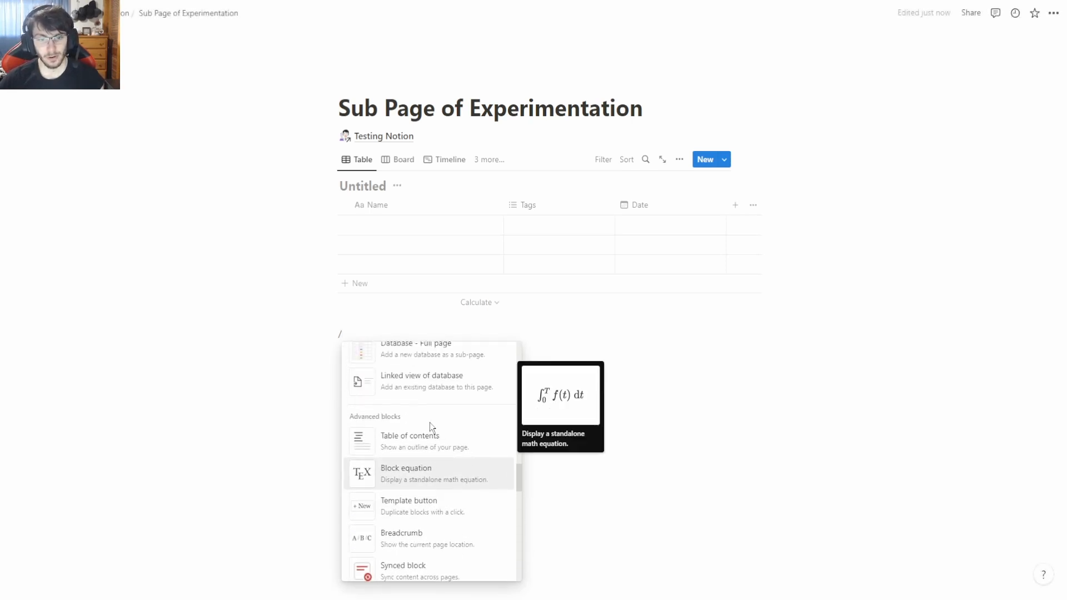
{"action": "scroll", "coordinate": [429, 432], "scroll_direction": "up", "scroll_amount": 2}
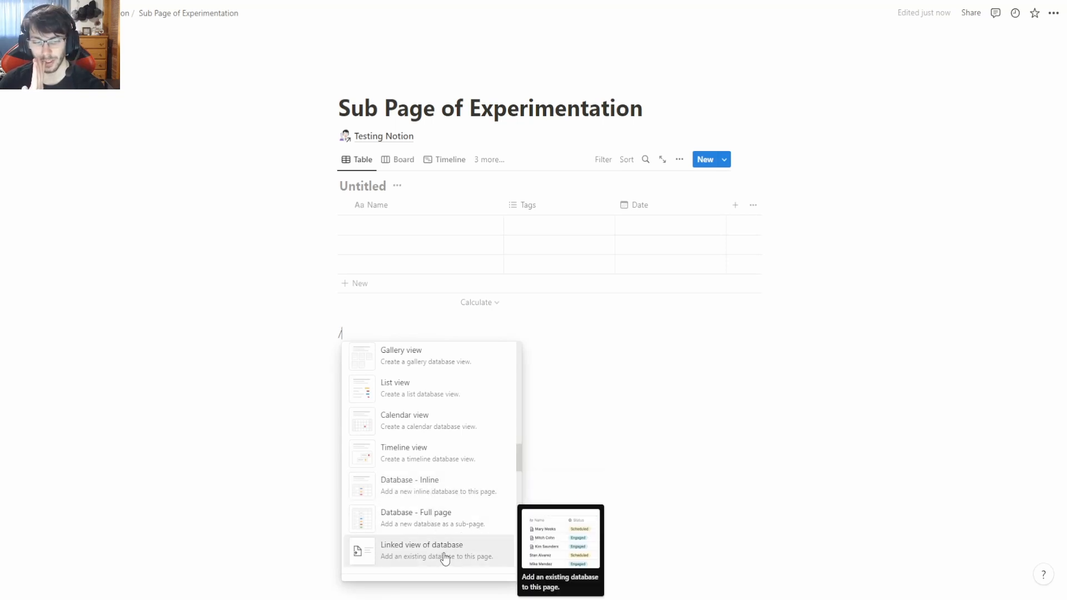
{"action": "left_click", "coordinate": [423, 494]}
{"action": "left_click", "coordinate": [677, 336]}
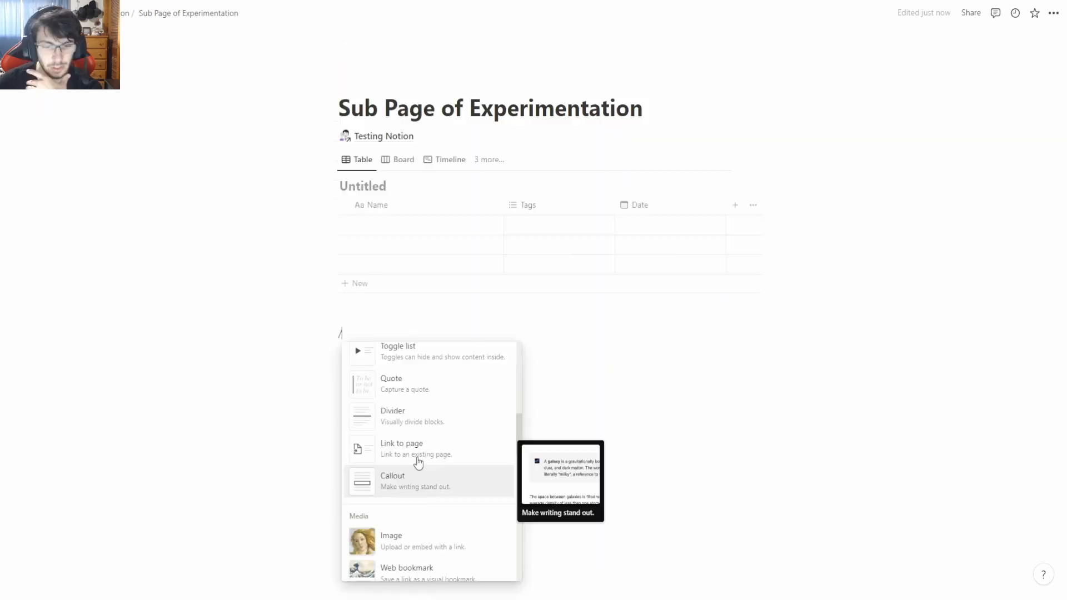
{"action": "scroll", "coordinate": [417, 462], "scroll_direction": "down", "scroll_amount": 5}
{"action": "scroll", "coordinate": [413, 459], "scroll_direction": "down", "scroll_amount": 5}
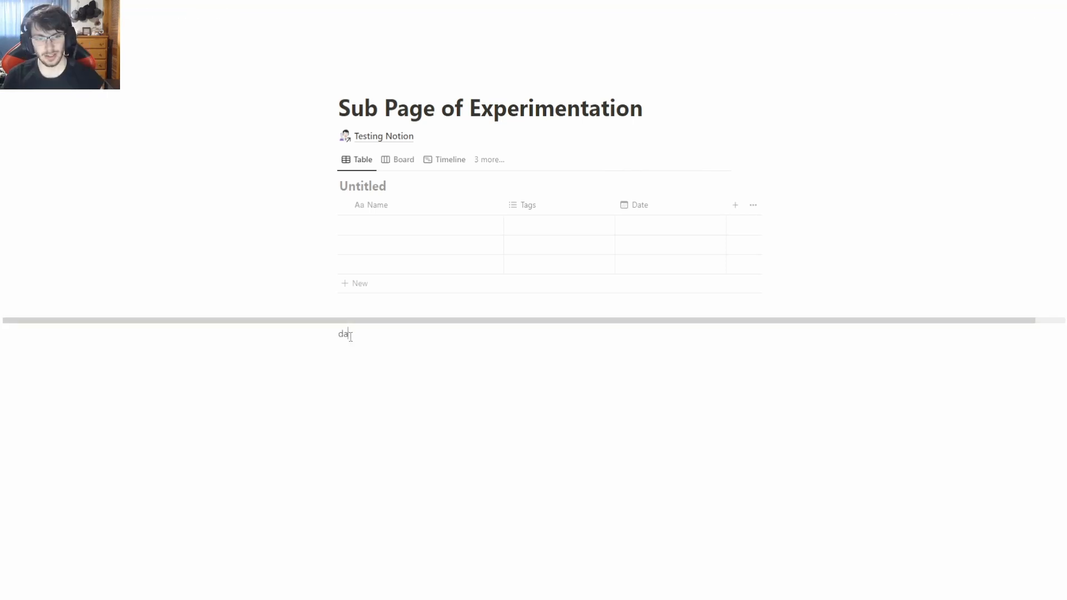
{"action": "key", "text": "BackSpace"}
{"action": "key", "text": "BackSpace"}
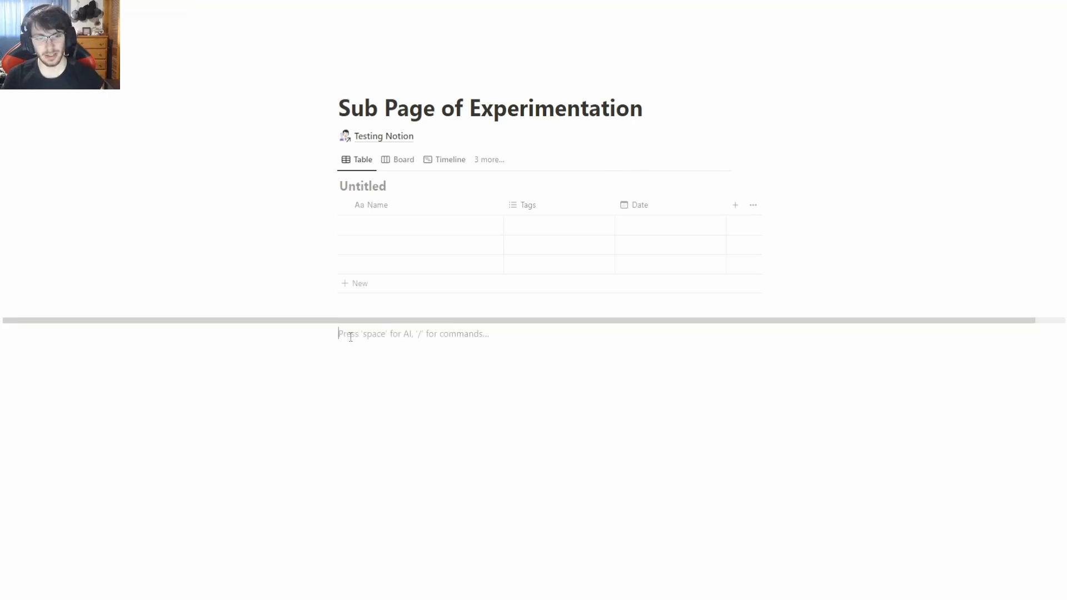
{"action": "type", "text": "/data"}
{"action": "left_click", "coordinate": [438, 462]}
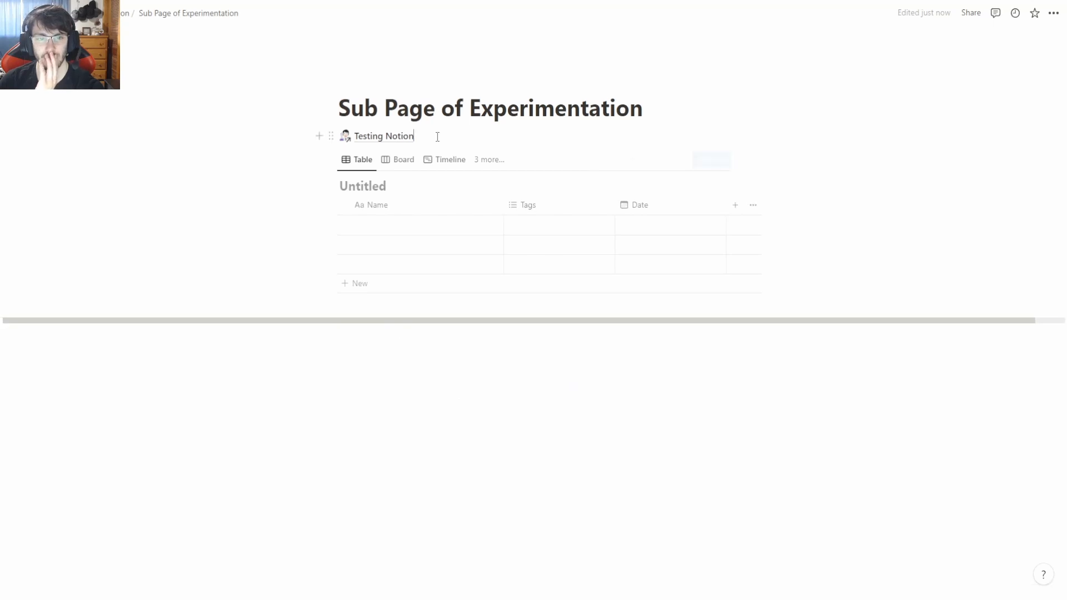
- Insert a linked calendar view of the existing Untitled database below the Testing Notion link
{"action": "key", "text": "Return"}
{"action": "type", "text": "/"}
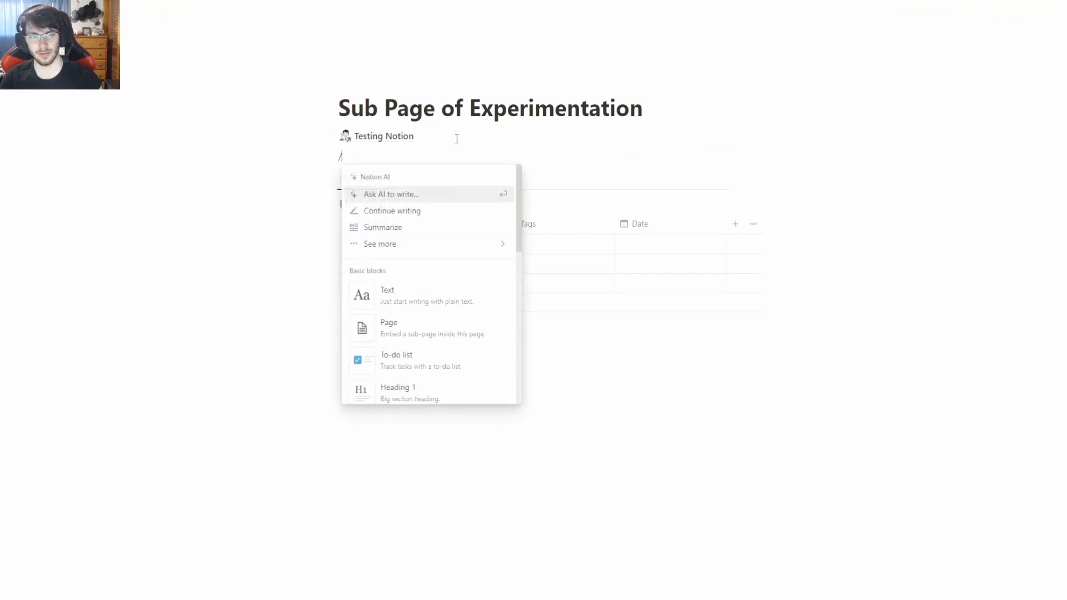
{"action": "type", "text": "lin"}
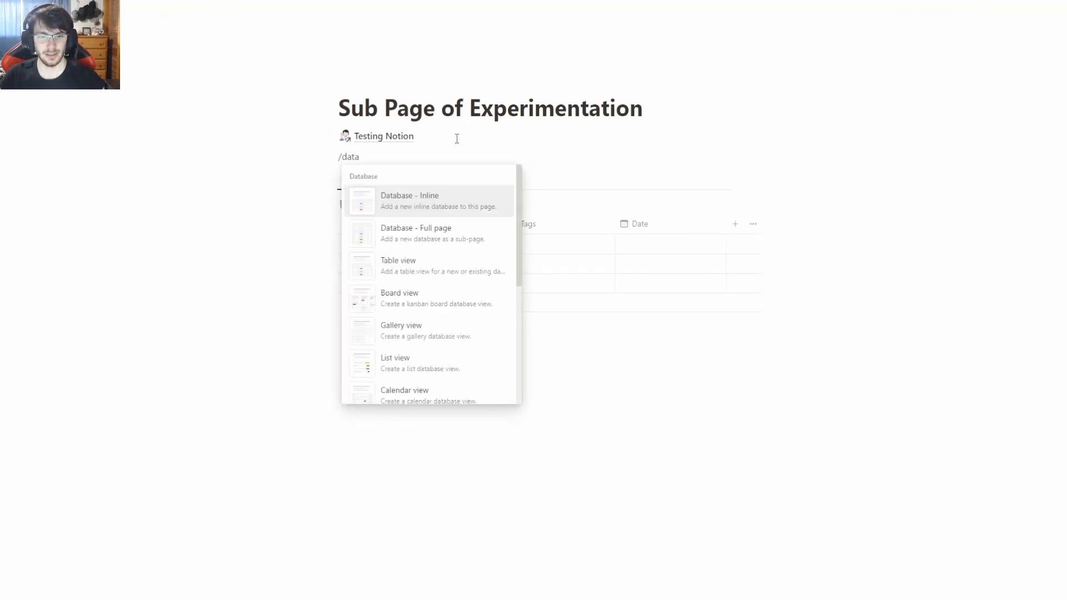
{"action": "left_click", "coordinate": [411, 262]}
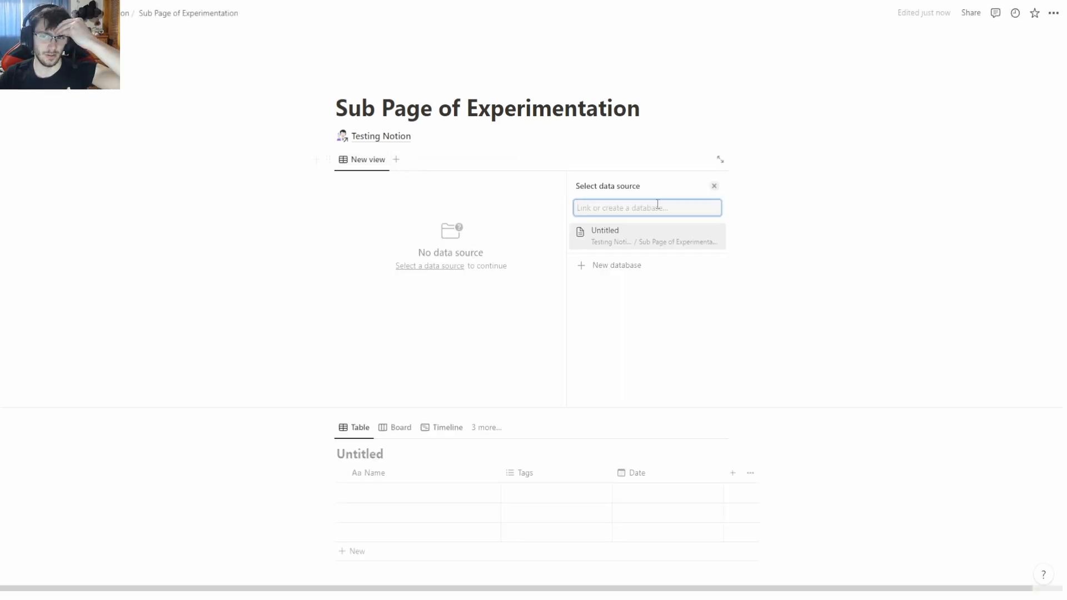
{"action": "left_click", "coordinate": [651, 245]}
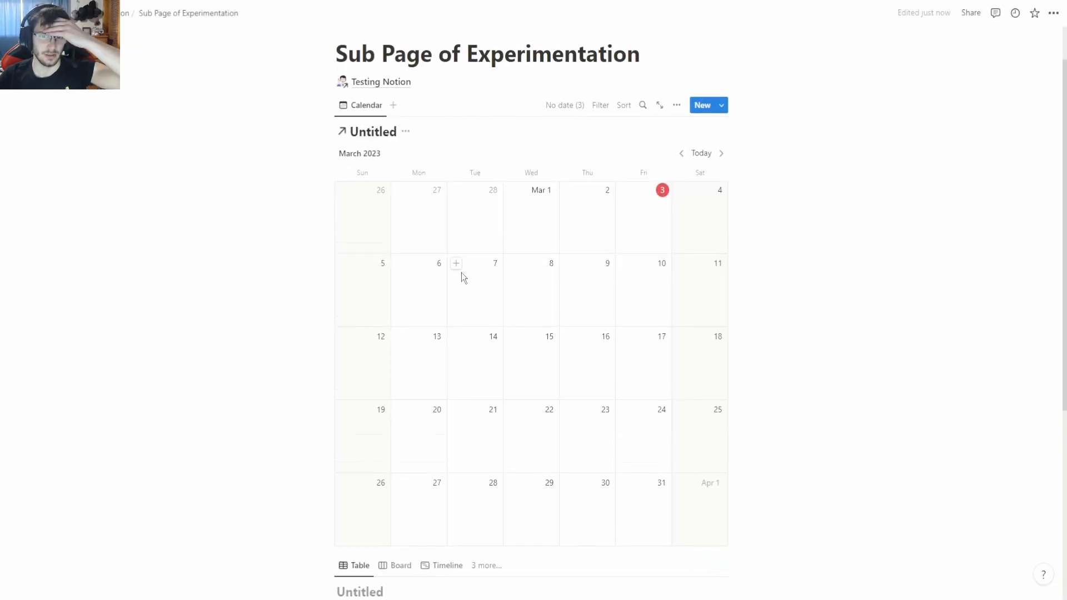
- Delete the linked calendar view from the page
{"action": "scroll", "coordinate": [461, 273], "scroll_direction": "up", "scroll_amount": 1}
{"action": "left_click", "coordinate": [405, 186]}
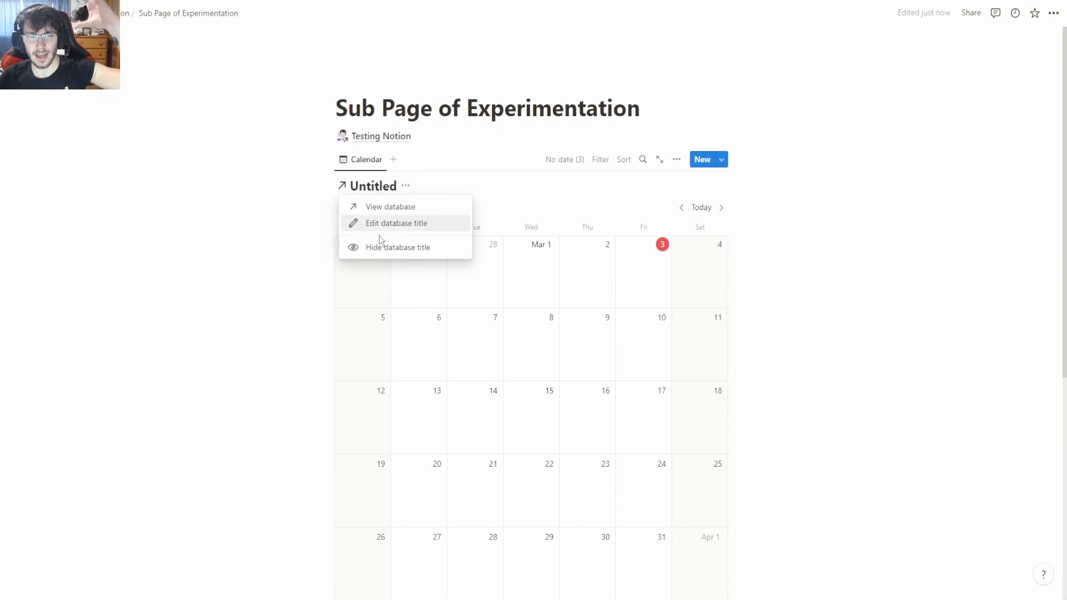
{"action": "key", "text": "Escape"}
{"action": "left_click", "coordinate": [328, 159]}
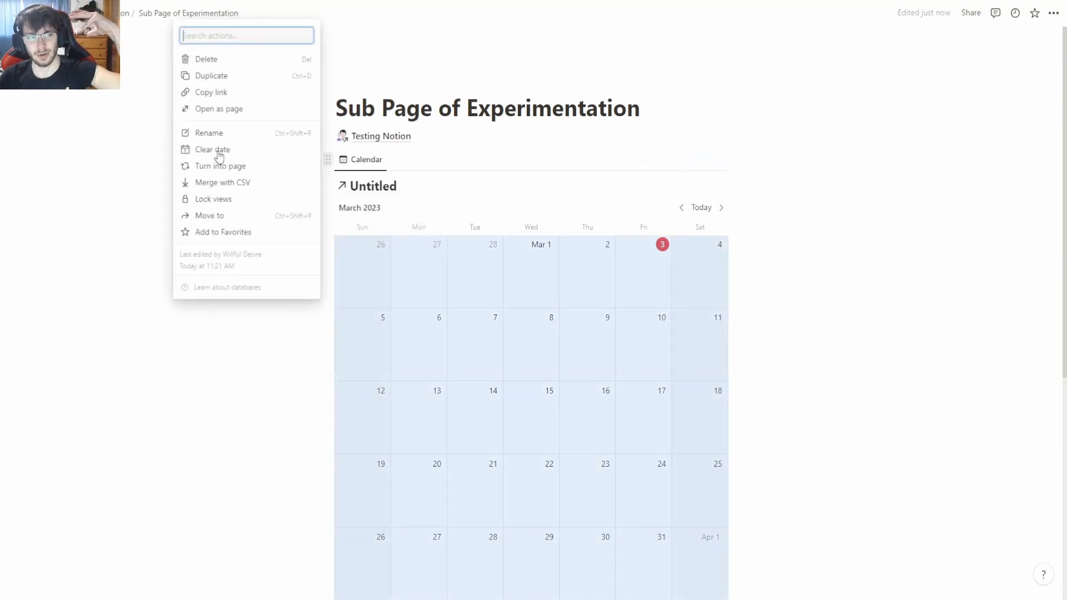
{"action": "left_click", "coordinate": [214, 61]}
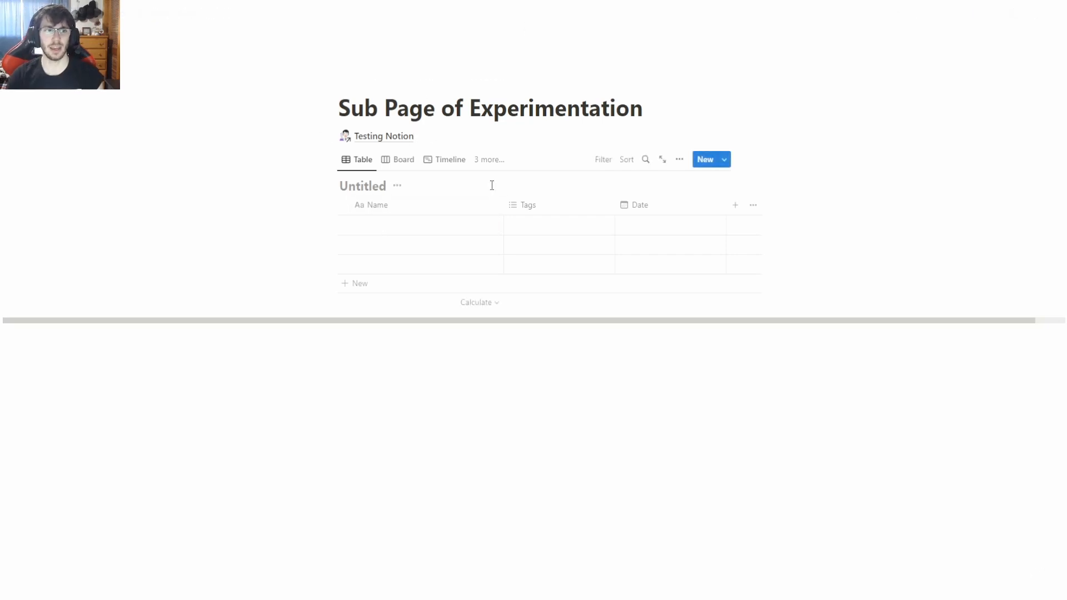
- Create a sub-page named Databases and insert a linked database there that copies existing views of the Untitled database
{"action": "type", "text": "/"}
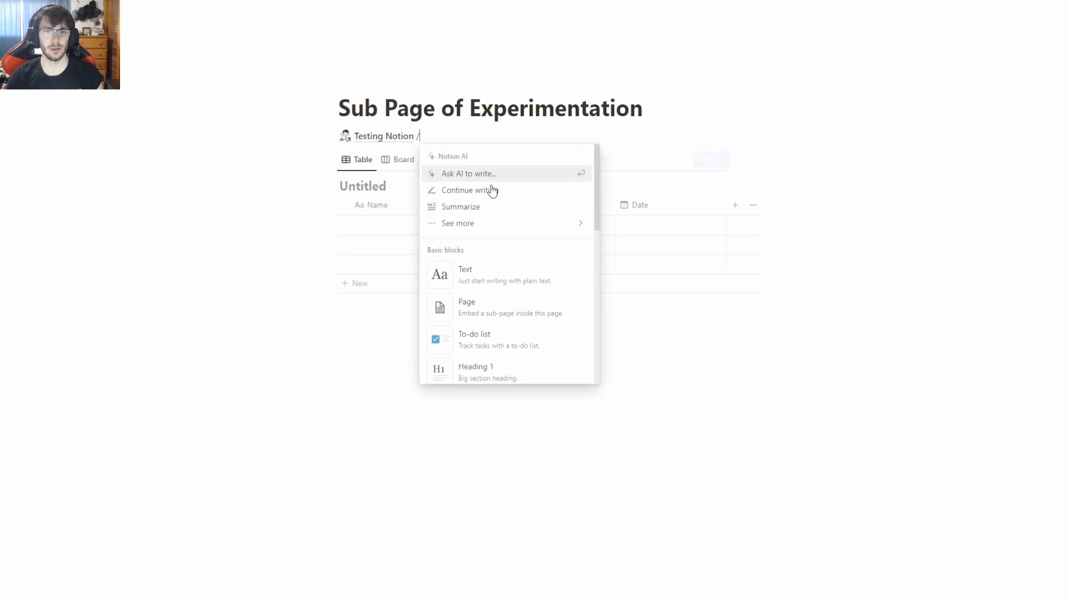
{"action": "left_click", "coordinate": [497, 318]}
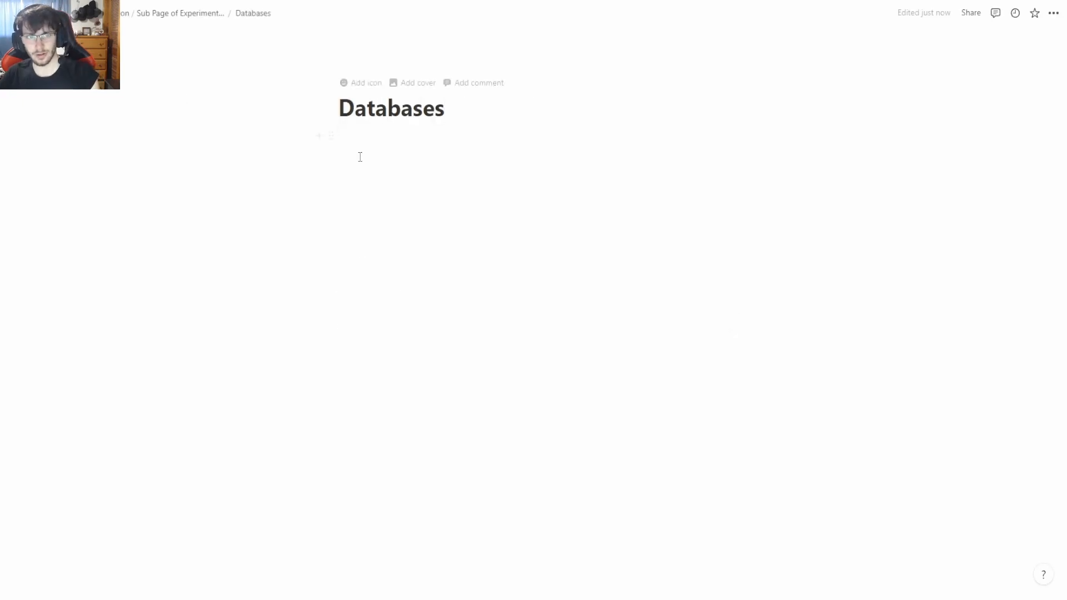
{"action": "left_click", "coordinate": [375, 144]}
{"action": "type", "text": "/data"}
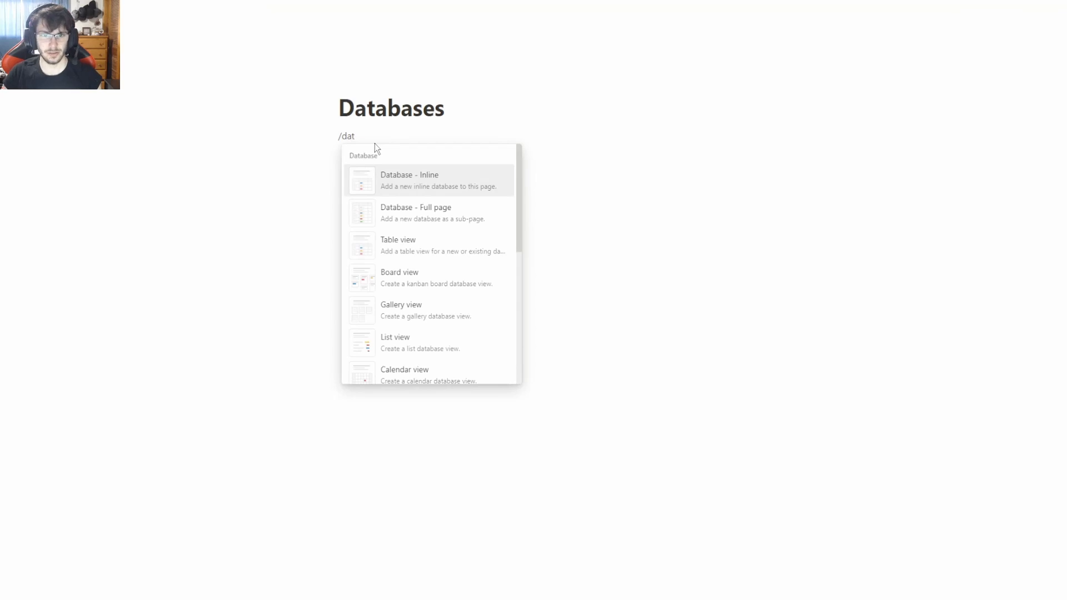
{"action": "key", "text": "Return"}
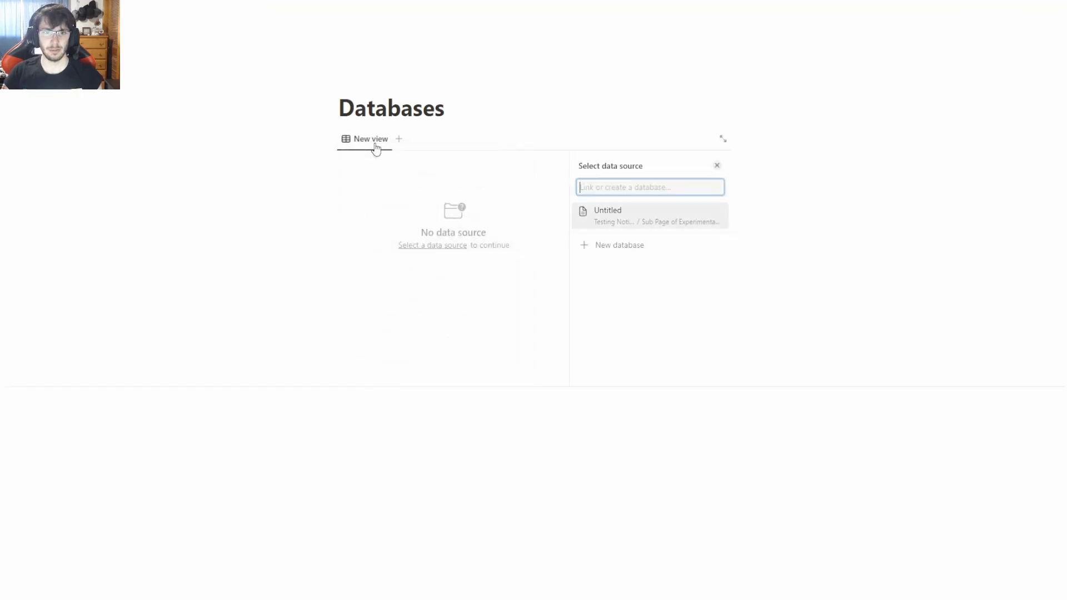
{"action": "left_click", "coordinate": [643, 224]}
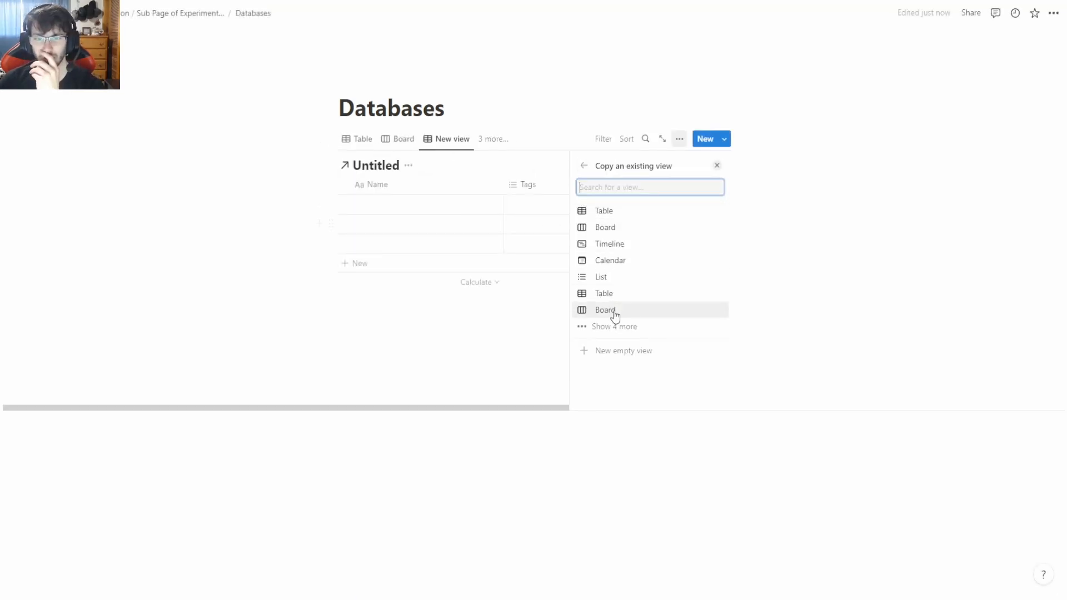
{"action": "left_click", "coordinate": [615, 326]}
{"action": "left_click", "coordinate": [619, 355]}
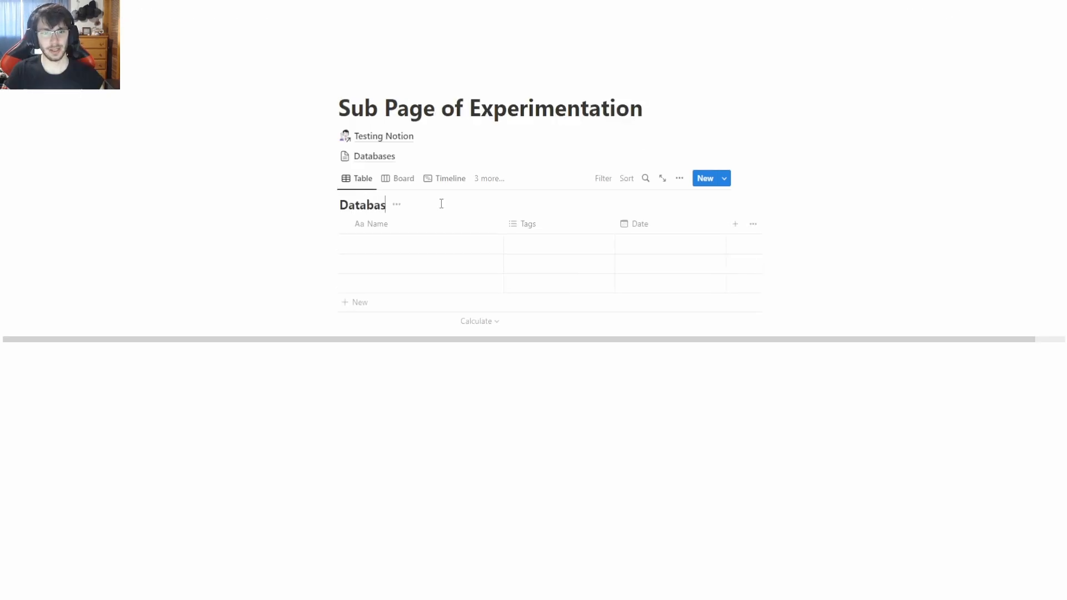
- Title the inline database on the Sub Page of Experimentation "Database Table"
{"action": "type", "text": "le"}
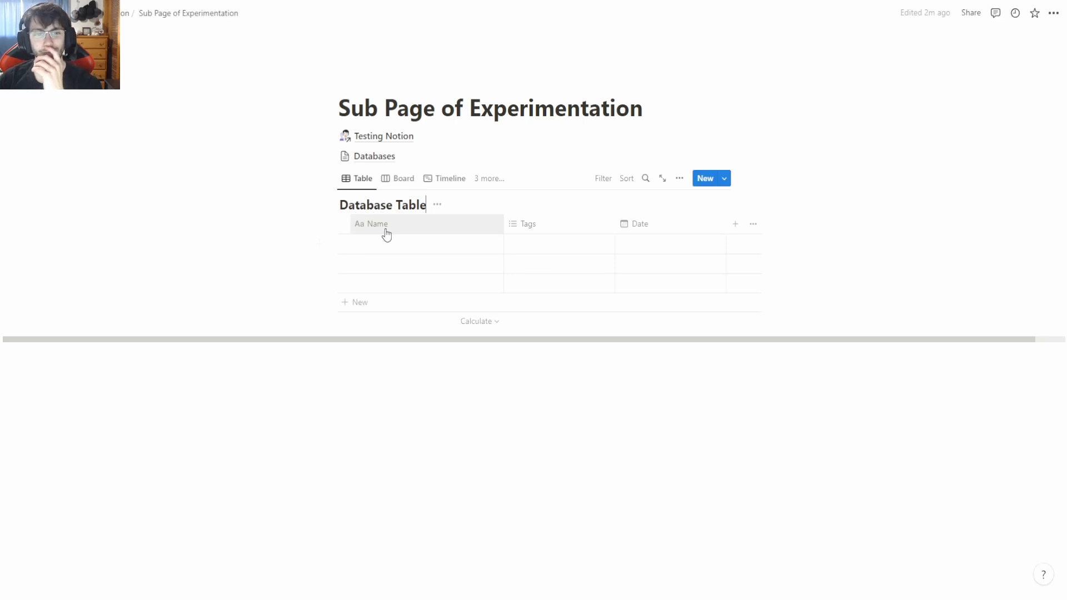
- Examine the property options of the Name, Tags and Date columns in Database Table
{"action": "left_click", "coordinate": [385, 229]}
{"action": "left_click", "coordinate": [320, 251]}
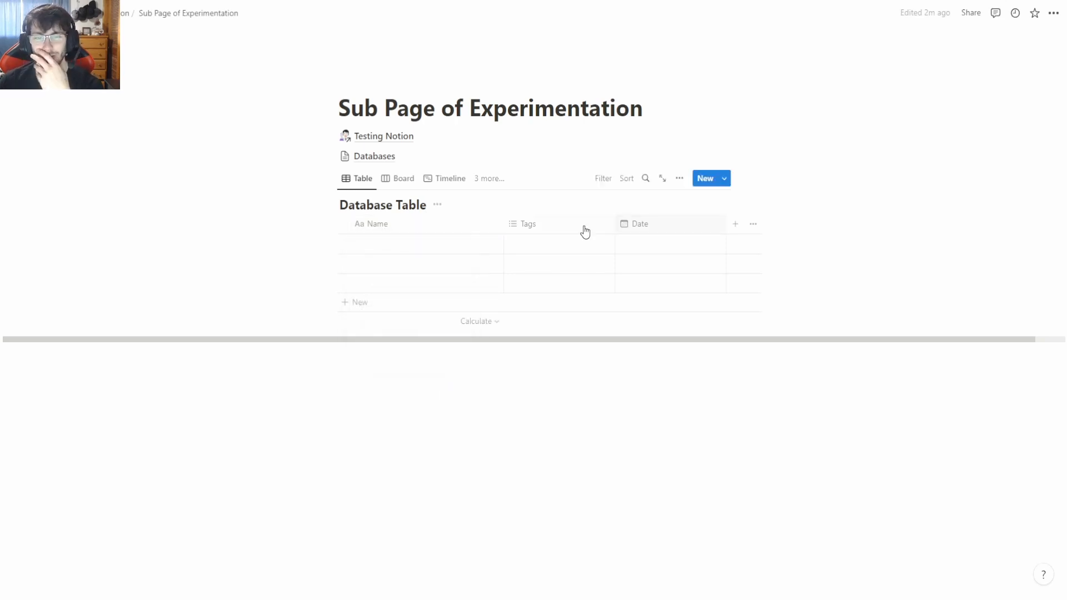
{"action": "left_click", "coordinate": [545, 228]}
{"action": "left_click", "coordinate": [407, 230]}
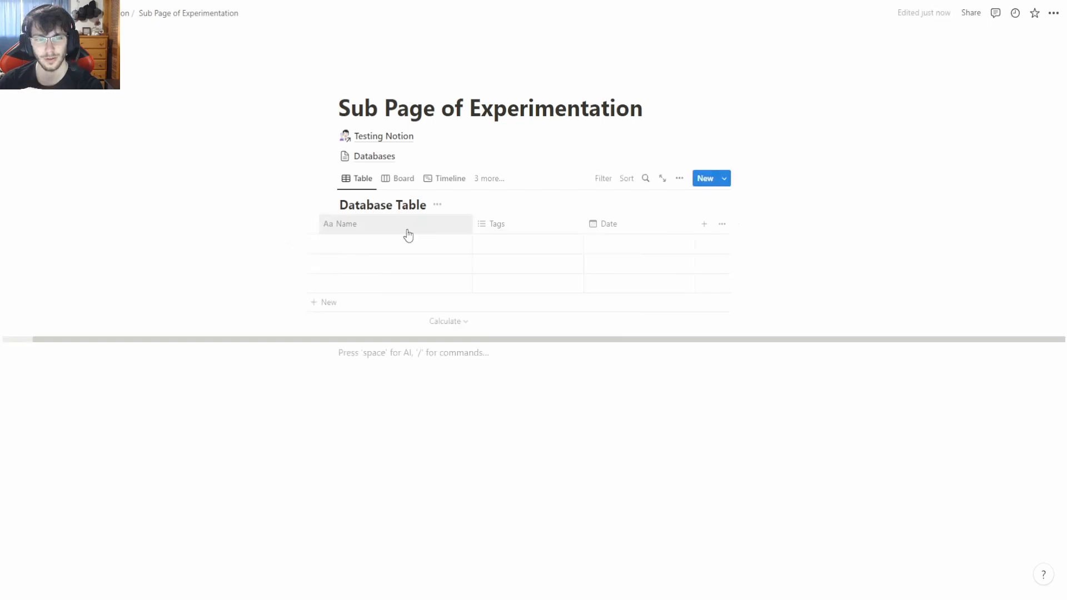
{"action": "left_click", "coordinate": [408, 230]}
{"action": "left_click", "coordinate": [392, 288]}
{"action": "left_click", "coordinate": [714, 205]}
{"action": "left_click", "coordinate": [639, 225]}
{"action": "left_click", "coordinate": [543, 398]}
- Add a Rollup property to Database Table
{"action": "left_click", "coordinate": [738, 227]}
{"action": "scroll", "coordinate": [624, 345], "scroll_direction": "down", "scroll_amount": 3}
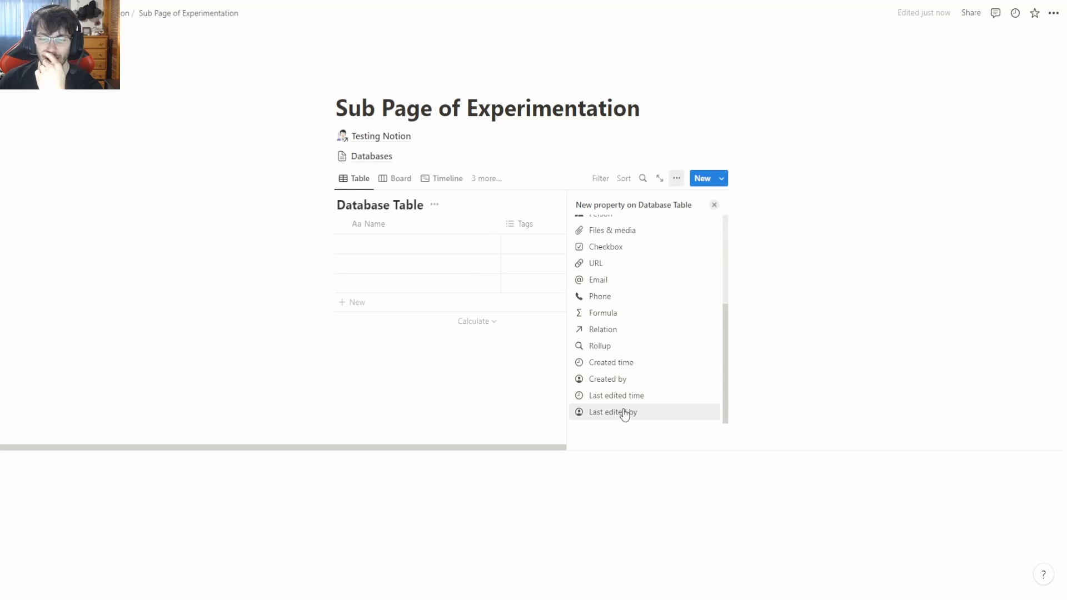
{"action": "left_click", "coordinate": [618, 347]}
{"action": "left_click", "coordinate": [604, 213]}
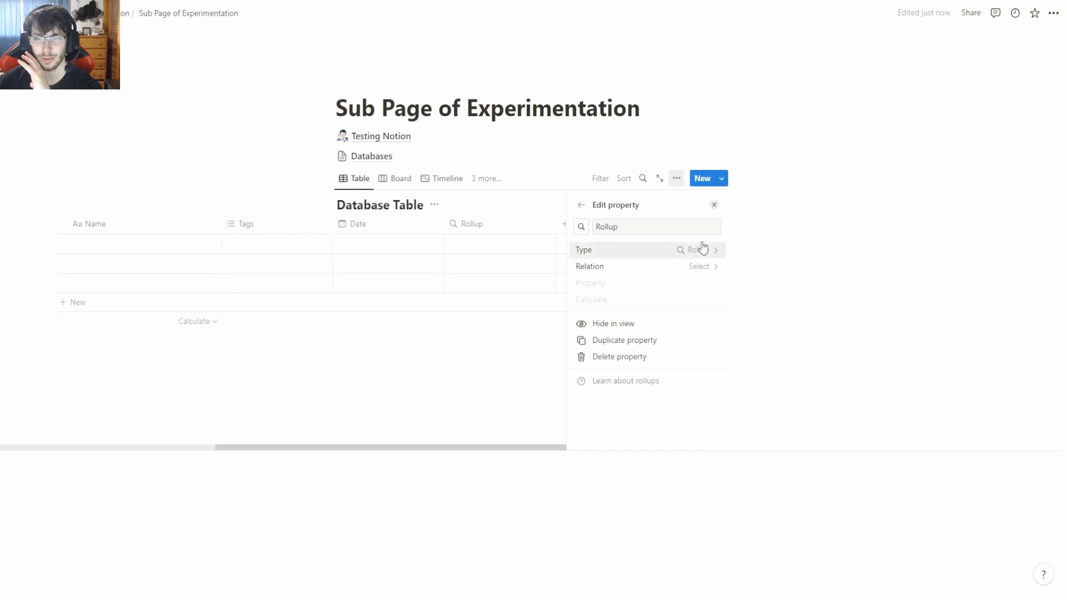
- Add a Status property to Database Table
{"action": "left_click", "coordinate": [582, 208]}
{"action": "scroll", "coordinate": [603, 261], "scroll_direction": "down", "scroll_amount": 2}
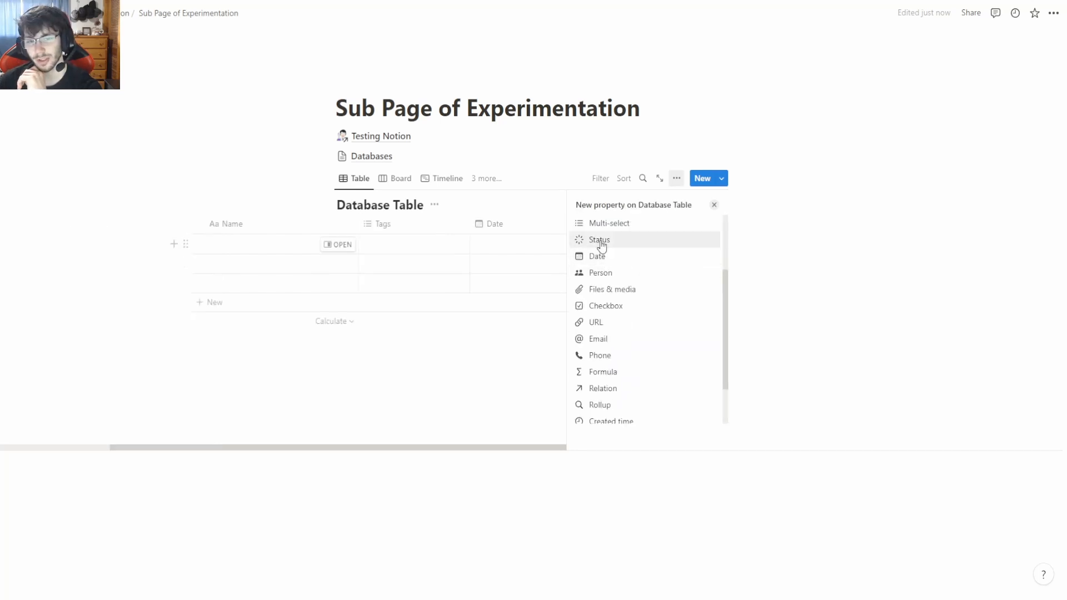
{"action": "left_click", "coordinate": [600, 242]}
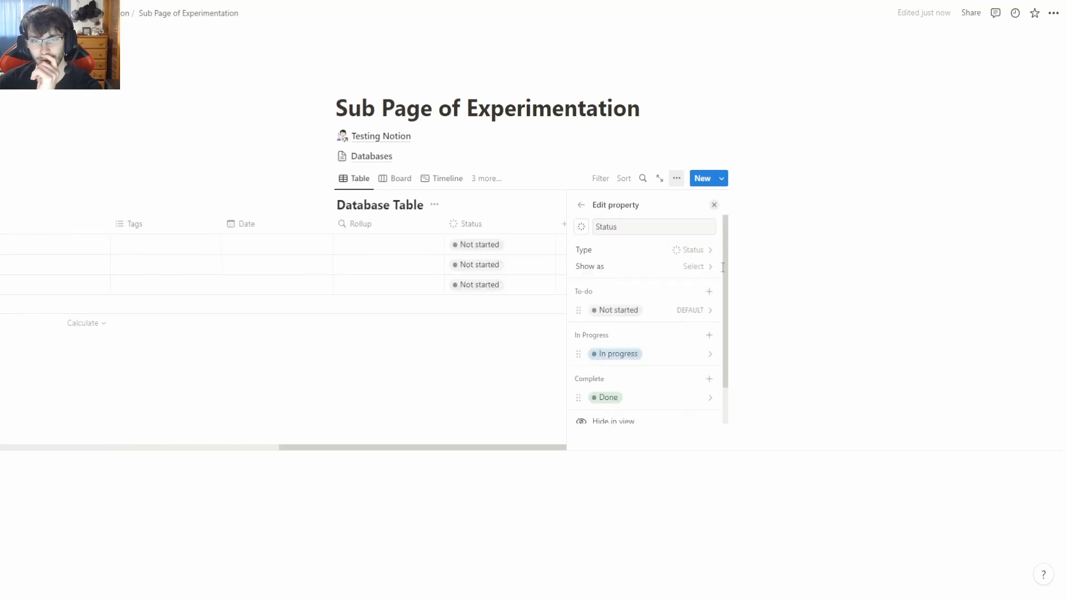
- Look through the property types available for a new property on Database Table
{"action": "left_click", "coordinate": [581, 205]}
{"action": "scroll", "coordinate": [617, 304], "scroll_direction": "down", "scroll_amount": 3}
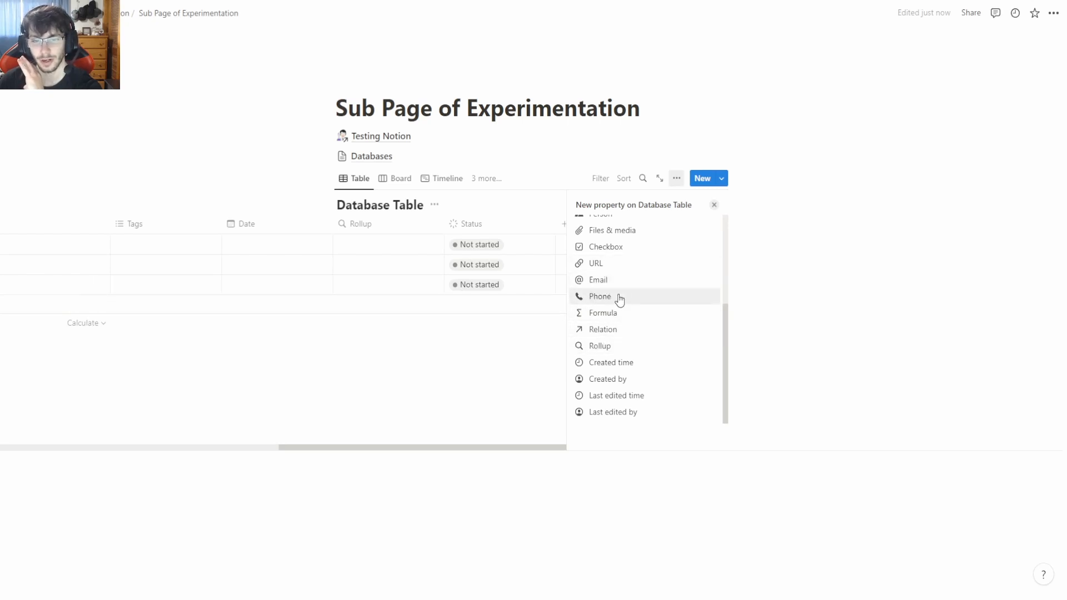
{"action": "scroll", "coordinate": [612, 262], "scroll_direction": "up", "scroll_amount": 3}
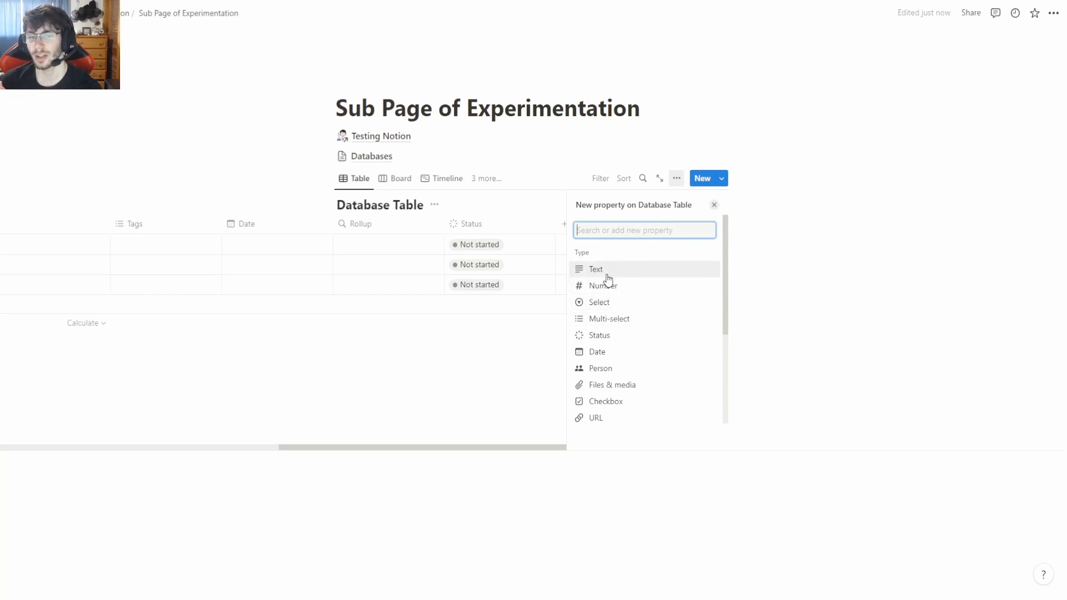
{"action": "scroll", "coordinate": [613, 307], "scroll_direction": "down", "scroll_amount": 2}
{"action": "scroll", "coordinate": [613, 307], "scroll_direction": "down", "scroll_amount": 1}
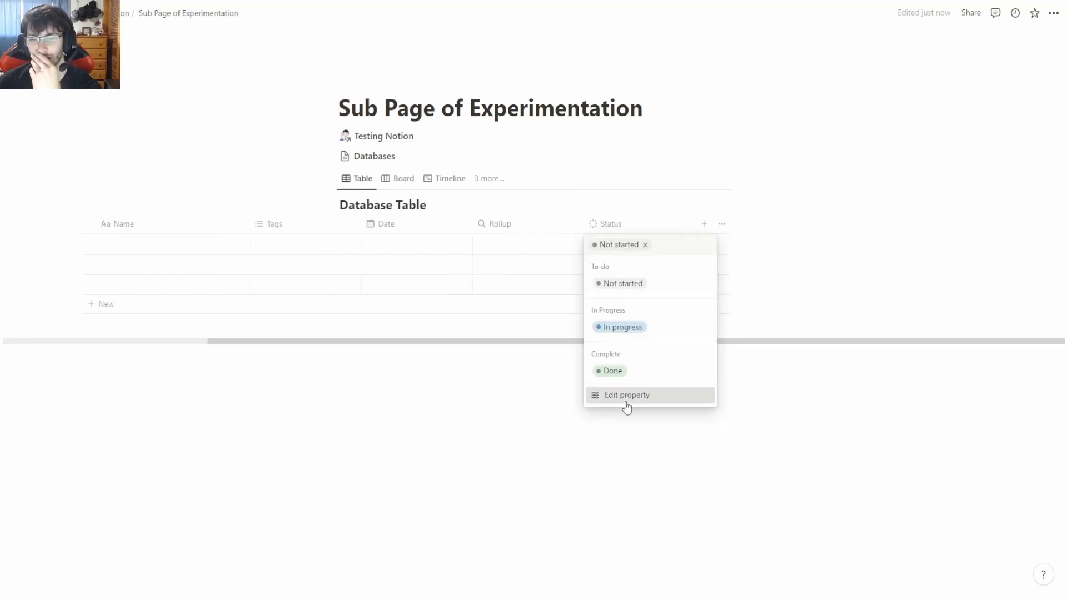
- Add an "Editing" option to the To-do group of the Status property and color it pink
{"action": "left_click", "coordinate": [626, 406]}
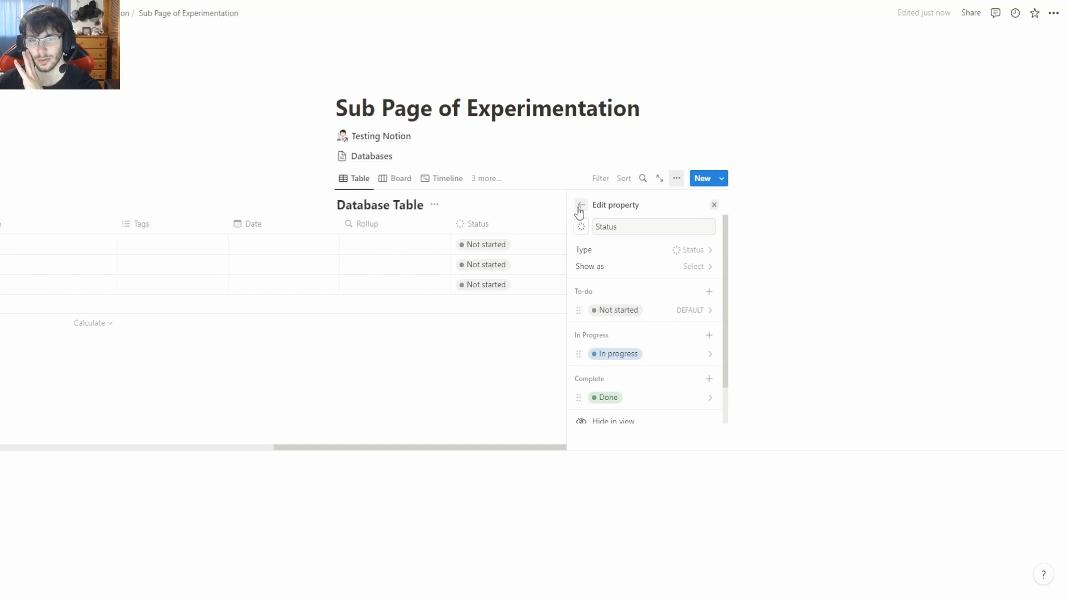
{"action": "left_click", "coordinate": [709, 291]}
{"action": "type", "text": "Editing"}
{"action": "key", "text": "Return"}
{"action": "left_click", "coordinate": [628, 334]}
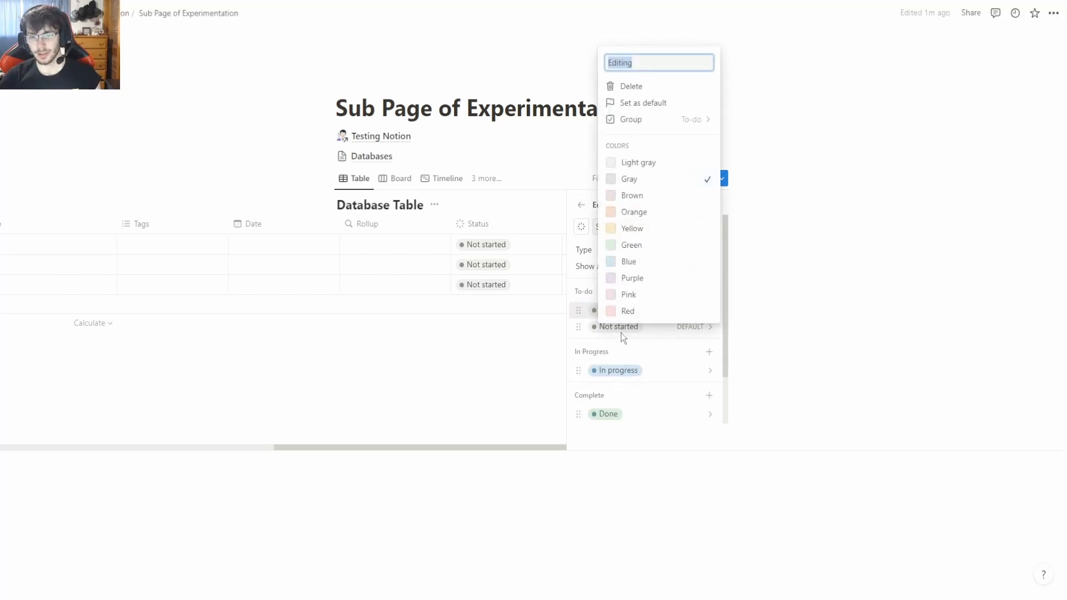
{"action": "left_click", "coordinate": [660, 338]}
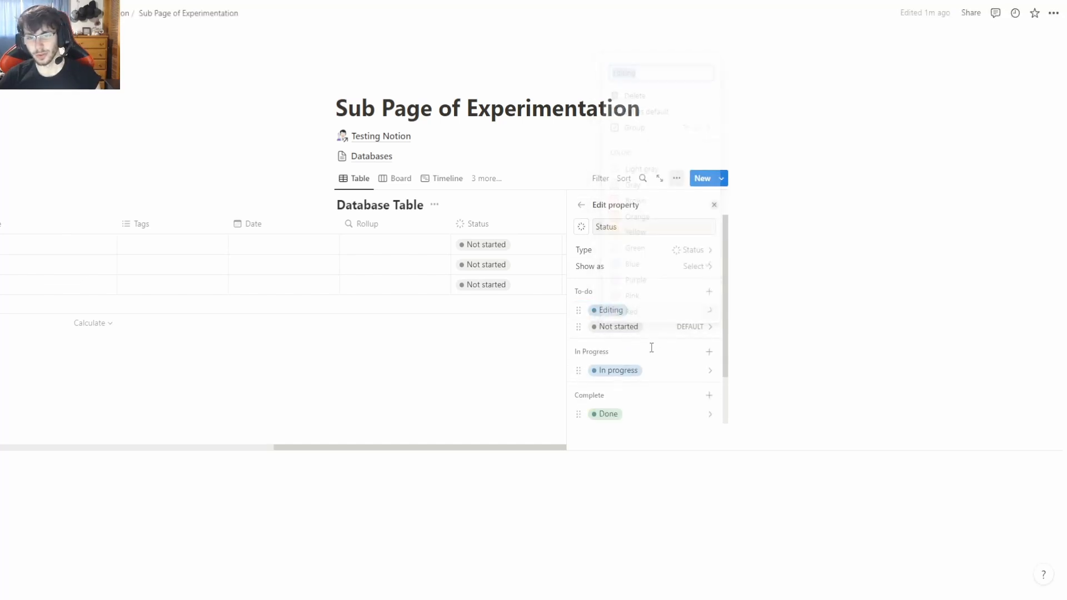
{"action": "left_click", "coordinate": [628, 311]}
{"action": "left_click", "coordinate": [639, 288]}
{"action": "left_click", "coordinate": [638, 274]}
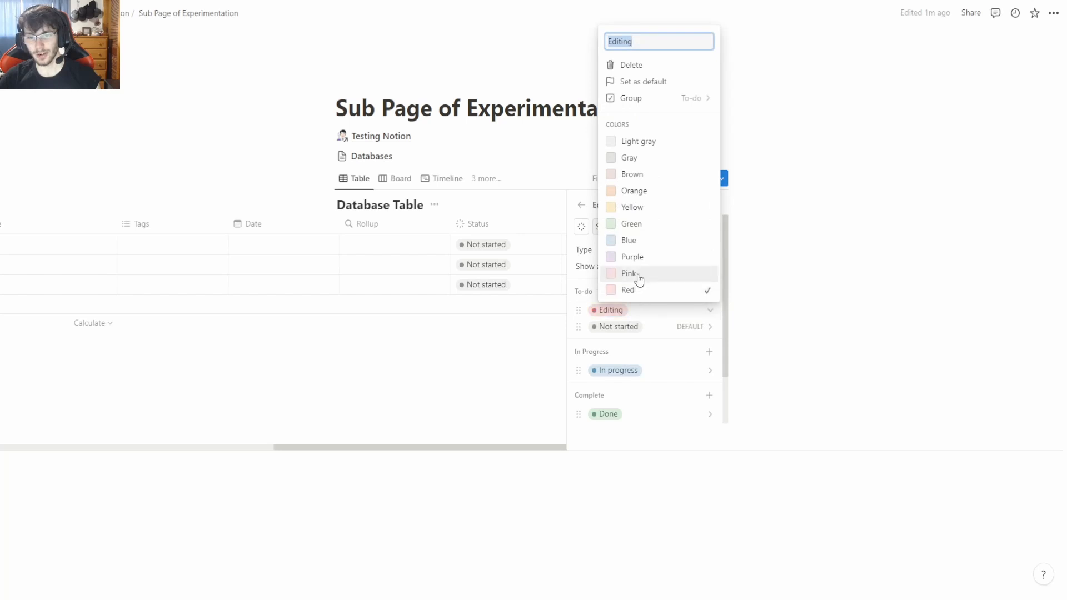
{"action": "left_click", "coordinate": [639, 331]}
- Add an orange "Filming" option to the Status property's To-do group and assign it to the first row
{"action": "left_click", "coordinate": [710, 291]}
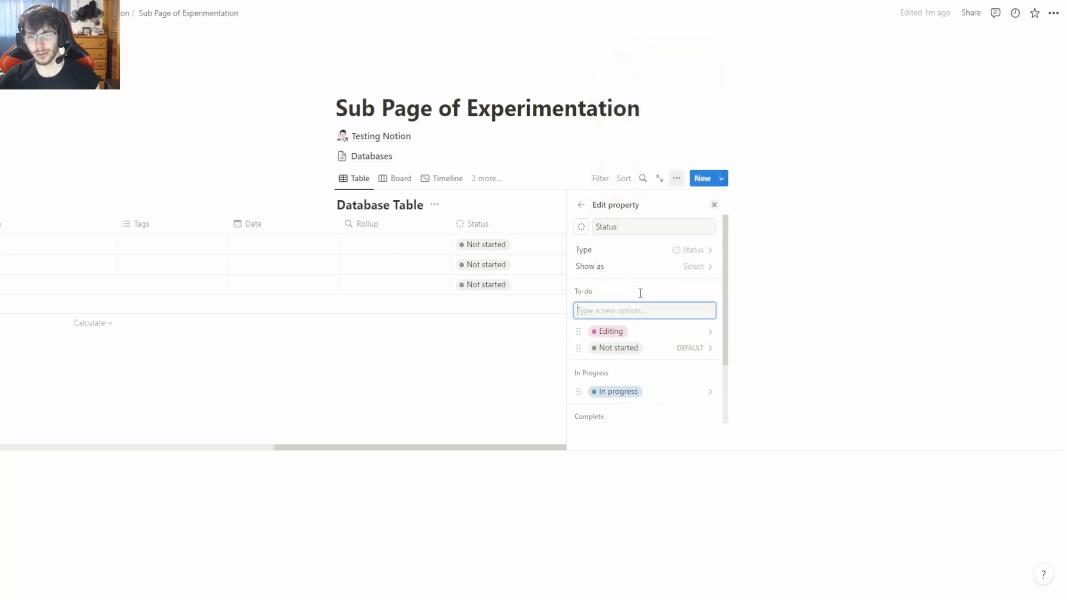
{"action": "type", "text": "Filming"}
{"action": "key", "text": "Return"}
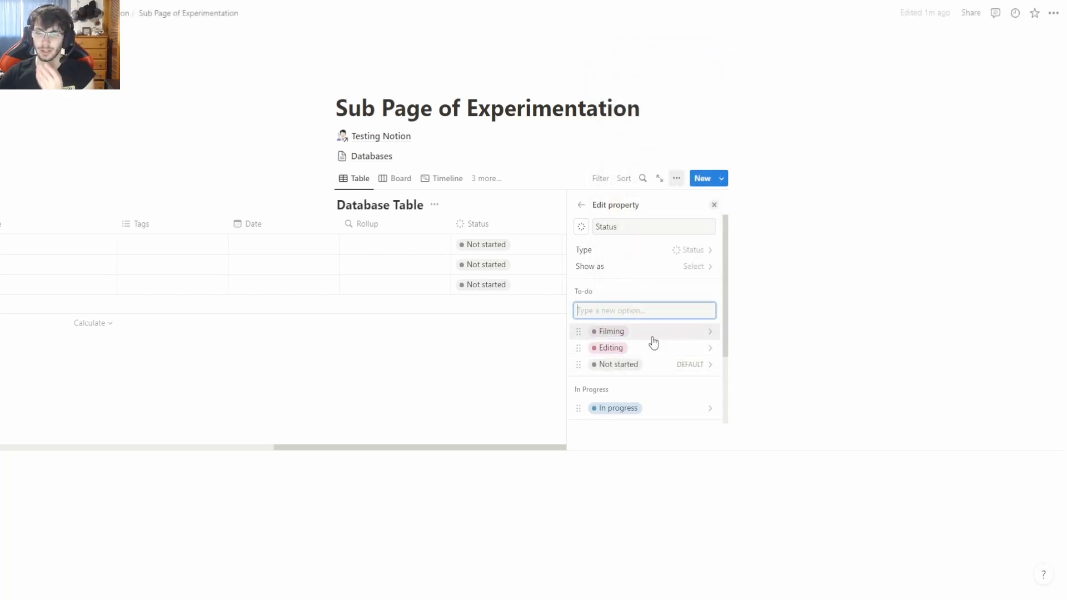
{"action": "left_click", "coordinate": [652, 332]}
{"action": "key", "text": "Escape"}
- Name the first row "Notion AI Expermentation" and set its date range to March 9 through March 17, 2023
{"action": "left_click", "coordinate": [158, 241]}
{"action": "type", "text": "Notion AI Experimentation"}
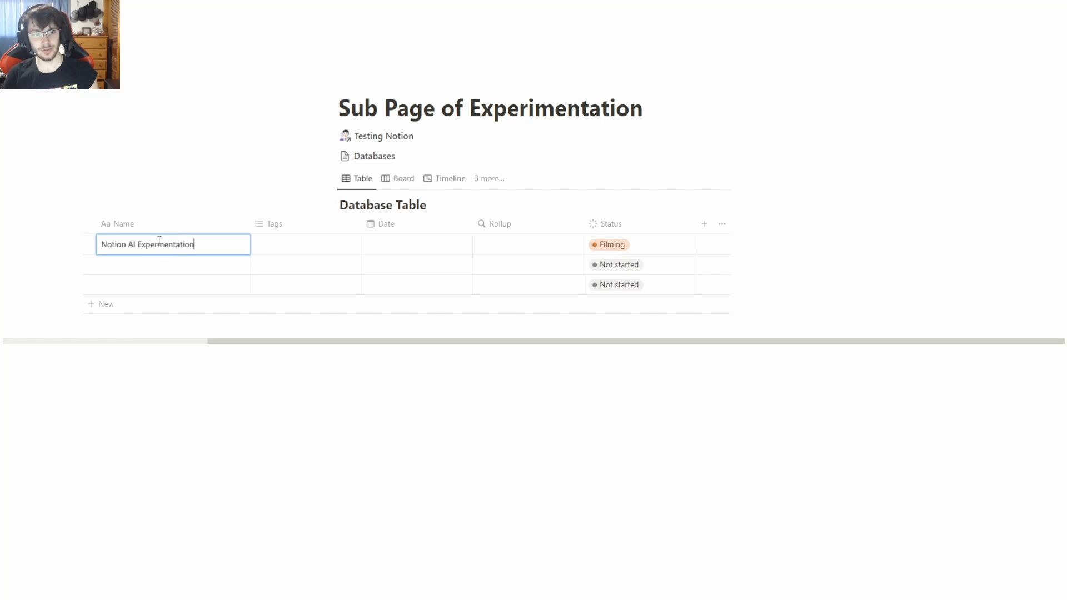
{"action": "left_click", "coordinate": [416, 245]}
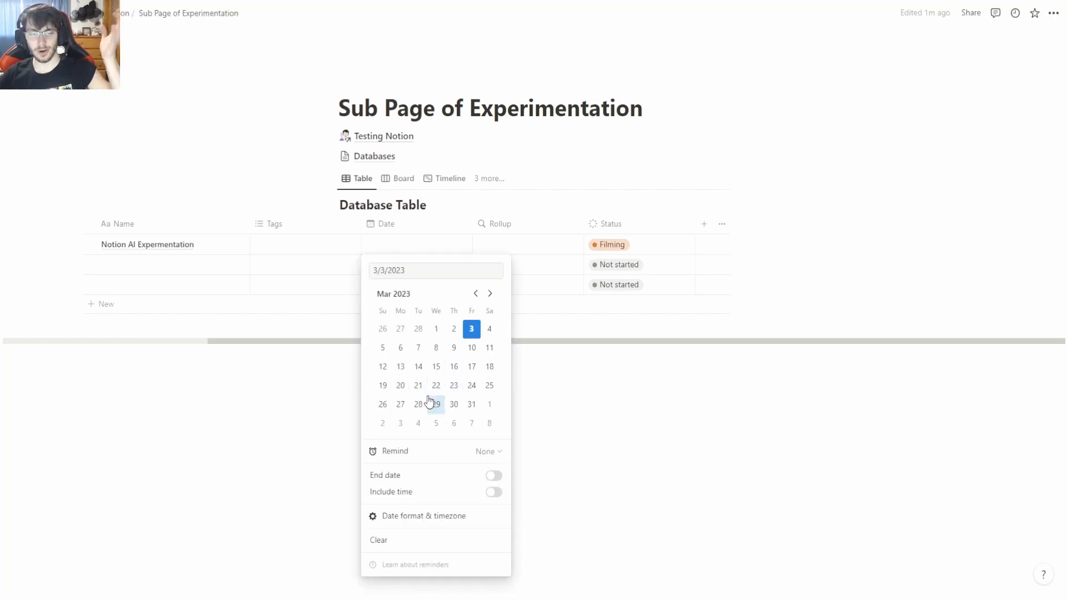
{"action": "left_click", "coordinate": [454, 366]}
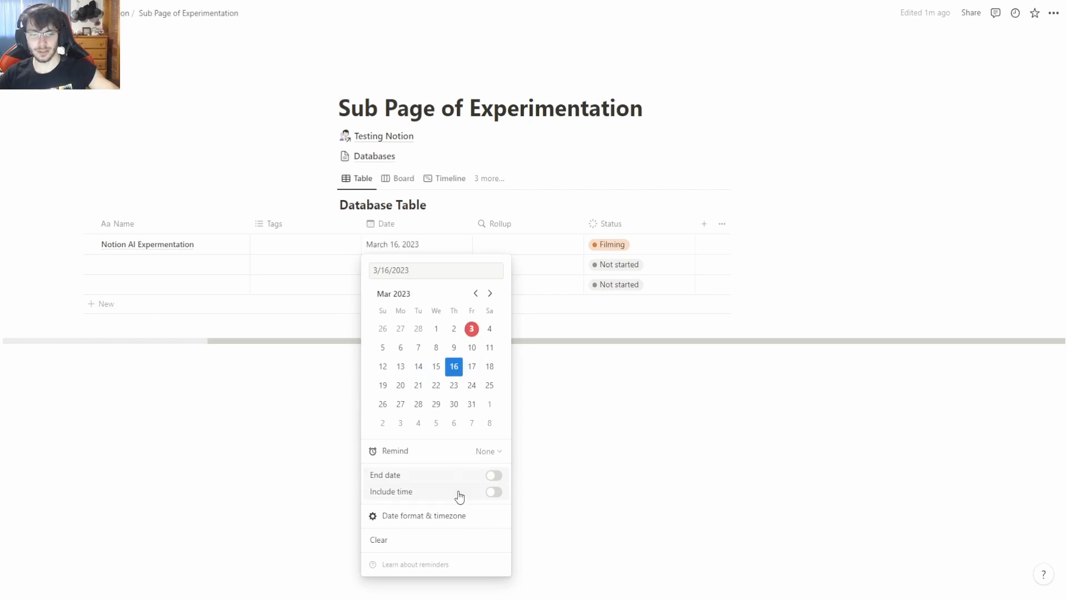
{"action": "left_click", "coordinate": [494, 476]}
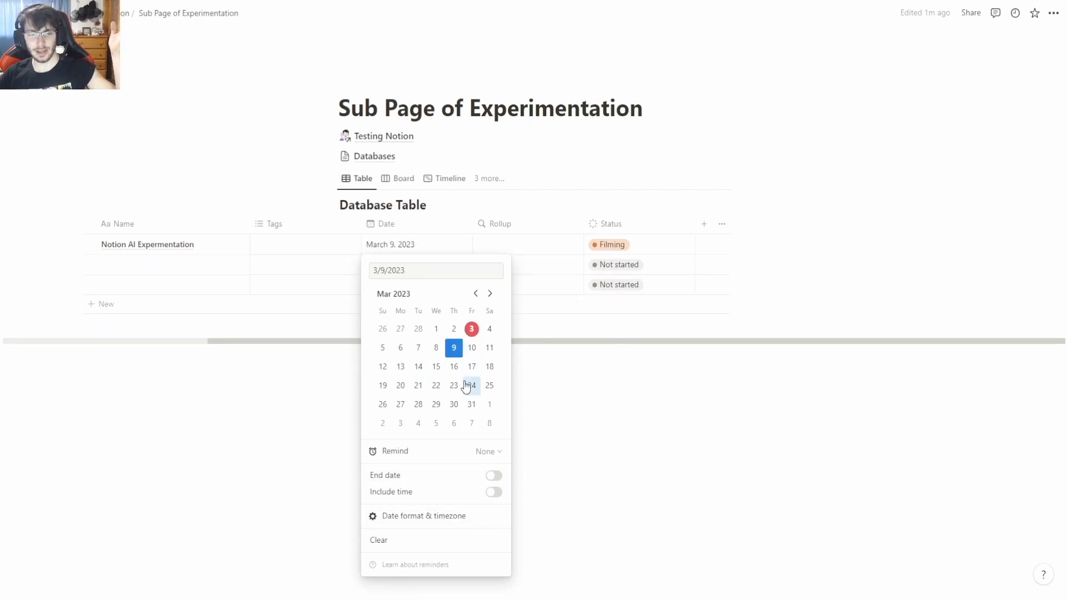
{"action": "left_click", "coordinate": [493, 477]}
{"action": "left_click", "coordinate": [462, 368]}
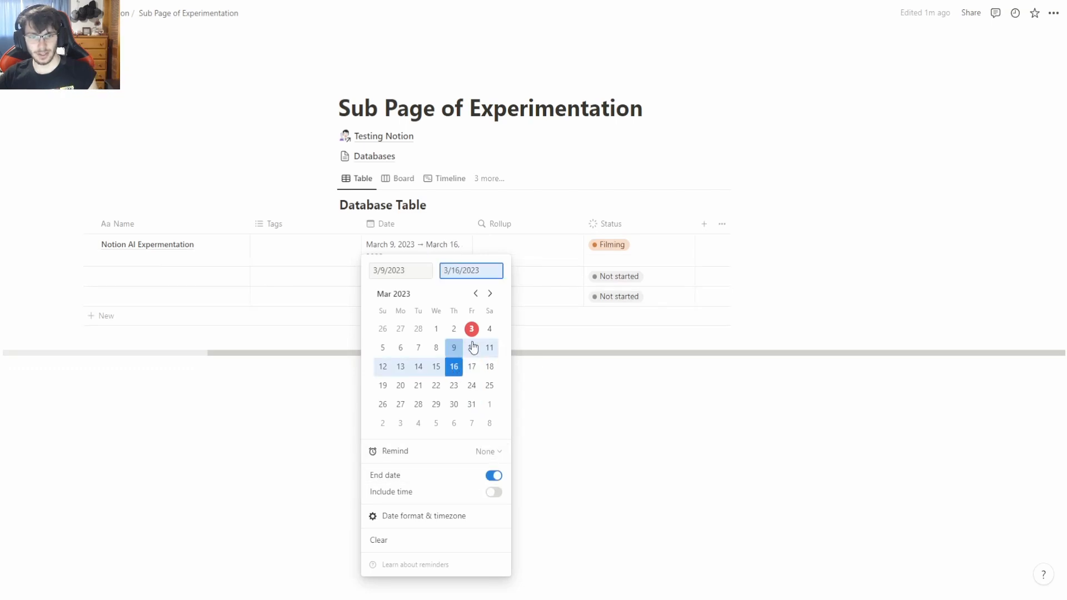
{"action": "left_click", "coordinate": [471, 368]}
{"action": "key", "text": "Escape"}
{"action": "key", "text": "Escape"}
- Check the relation choices of the first row's Rollup cell, and browse the property types once more
{"action": "left_click", "coordinate": [572, 245]}
{"action": "left_click", "coordinate": [513, 300]}
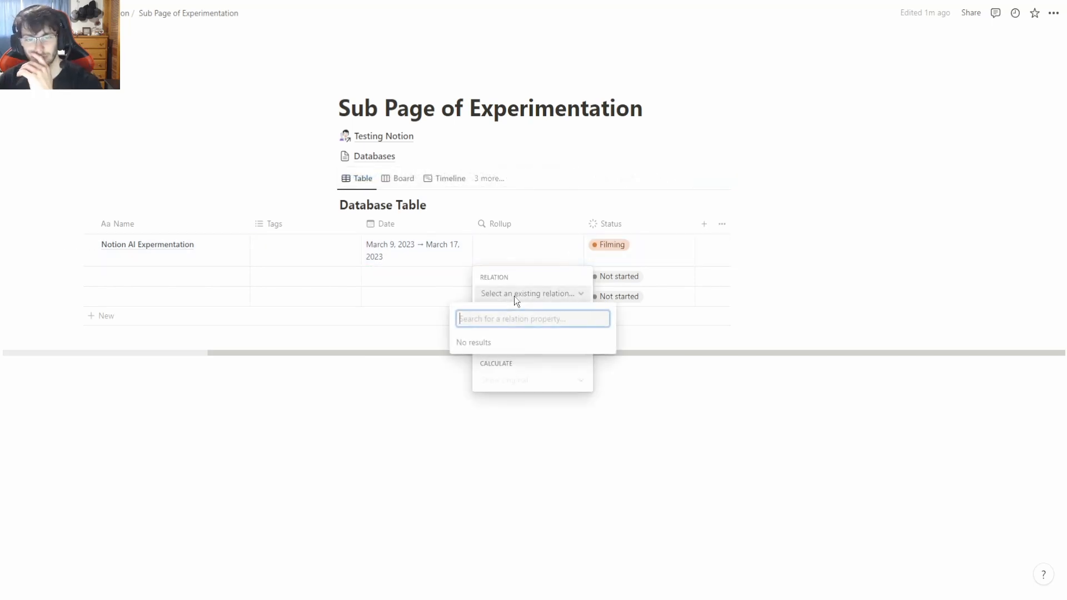
{"action": "left_click", "coordinate": [634, 389]}
{"action": "left_click", "coordinate": [444, 188]}
{"action": "left_click", "coordinate": [704, 224]}
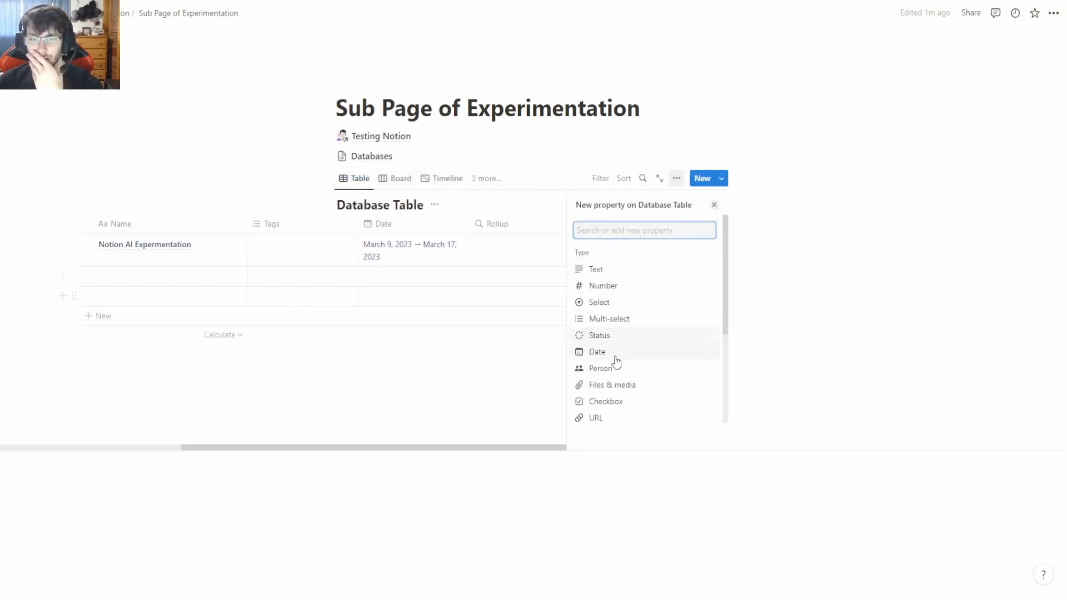
{"action": "scroll", "coordinate": [619, 383], "scroll_direction": "down", "scroll_amount": 3}
{"action": "scroll", "coordinate": [622, 395], "scroll_direction": "down", "scroll_amount": 2}
{"action": "left_click", "coordinate": [597, 531]}
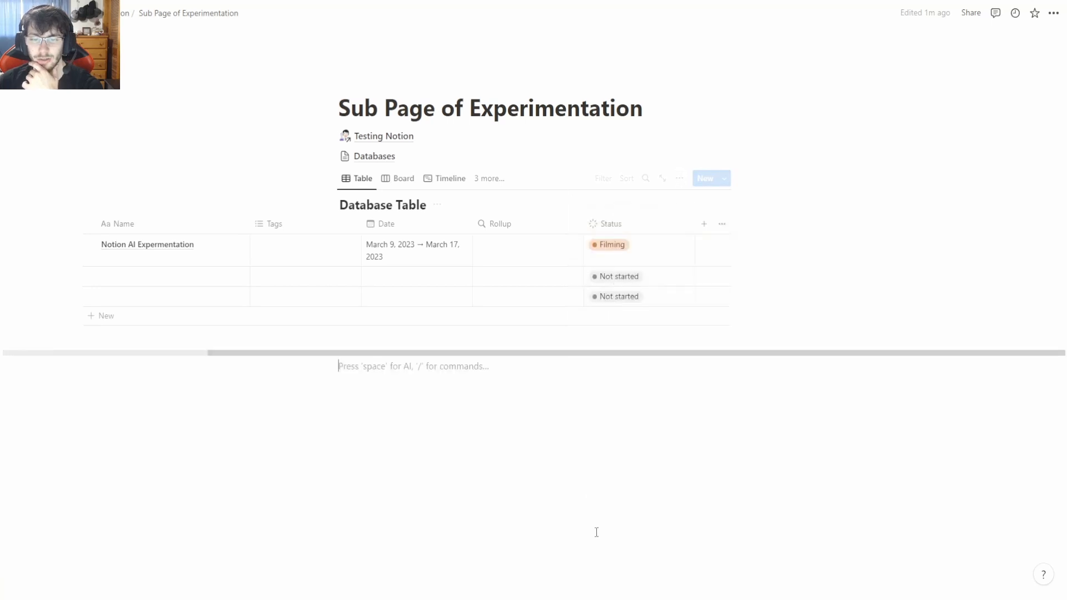
- Add a group named "Editing" in the Board view of Database Table
{"action": "left_click", "coordinate": [398, 185]}
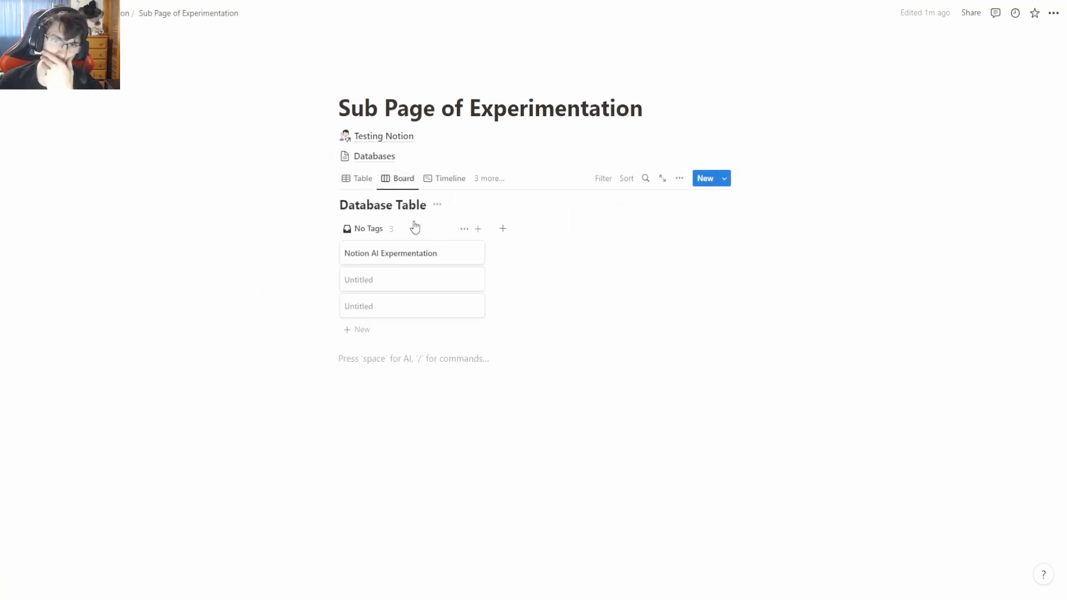
{"action": "mouse_move", "coordinate": [378, 232]}
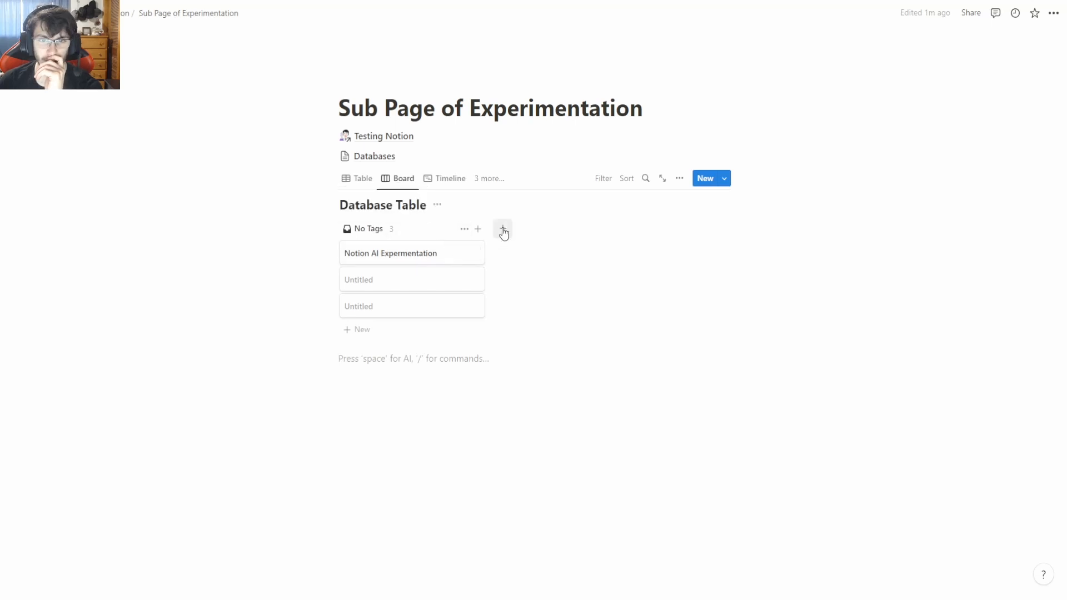
{"action": "left_click", "coordinate": [503, 231]}
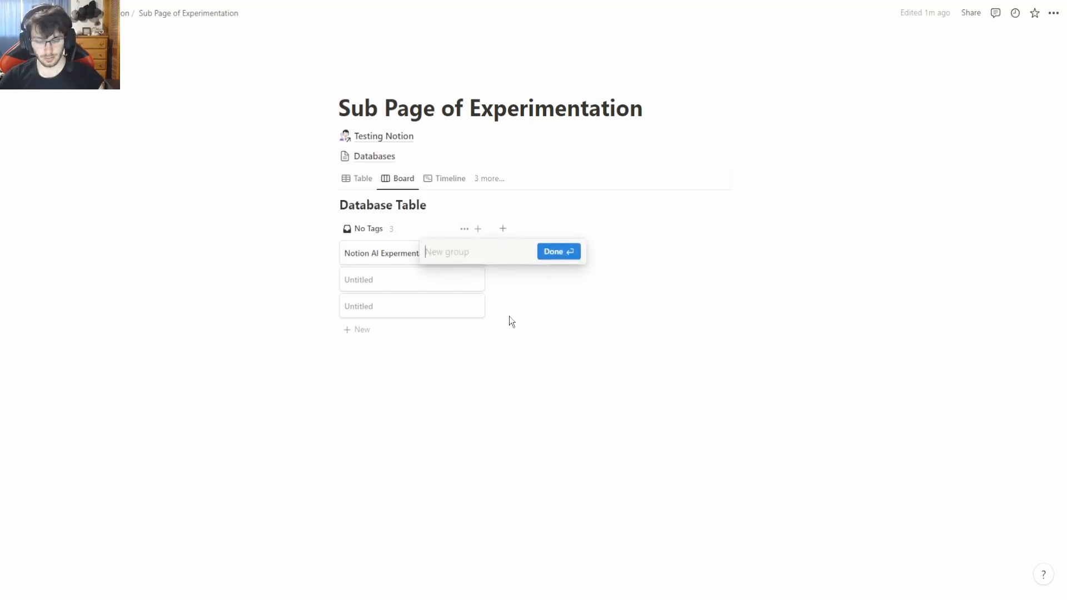
{"action": "type", "text": "Editing"}
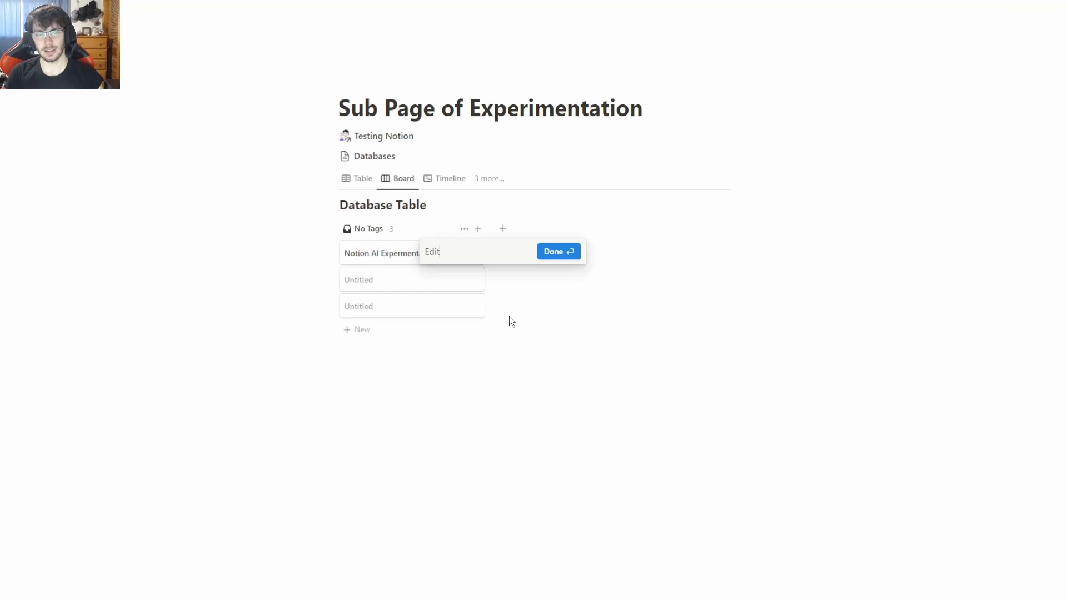
{"action": "key", "text": "Return"}
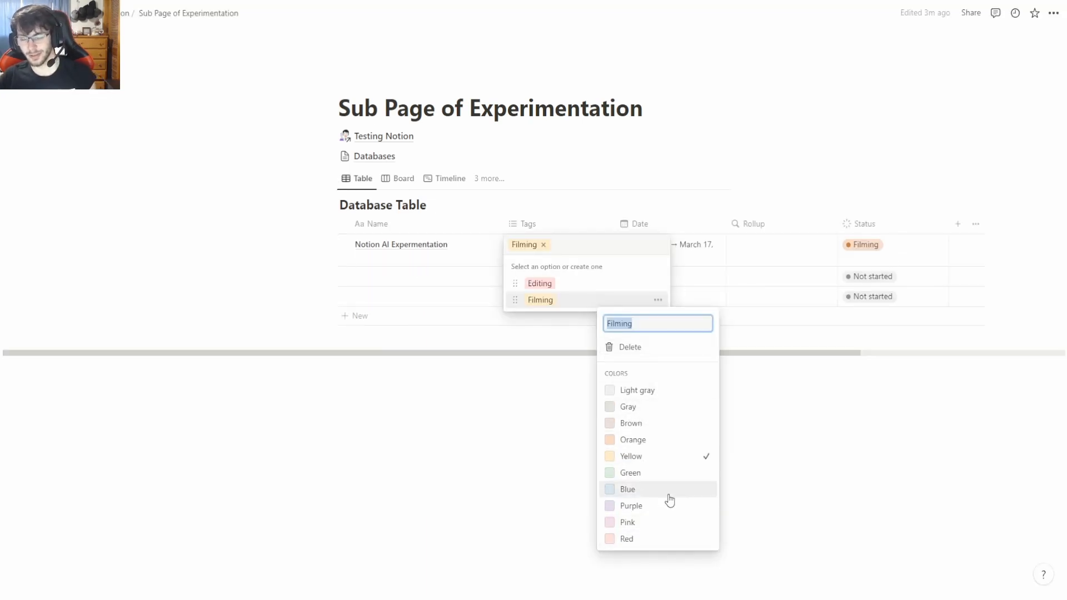
- Color the Filming tag orange and show Database Table in the Board view
{"action": "left_click", "coordinate": [655, 442]}
{"action": "left_click", "coordinate": [512, 391]}
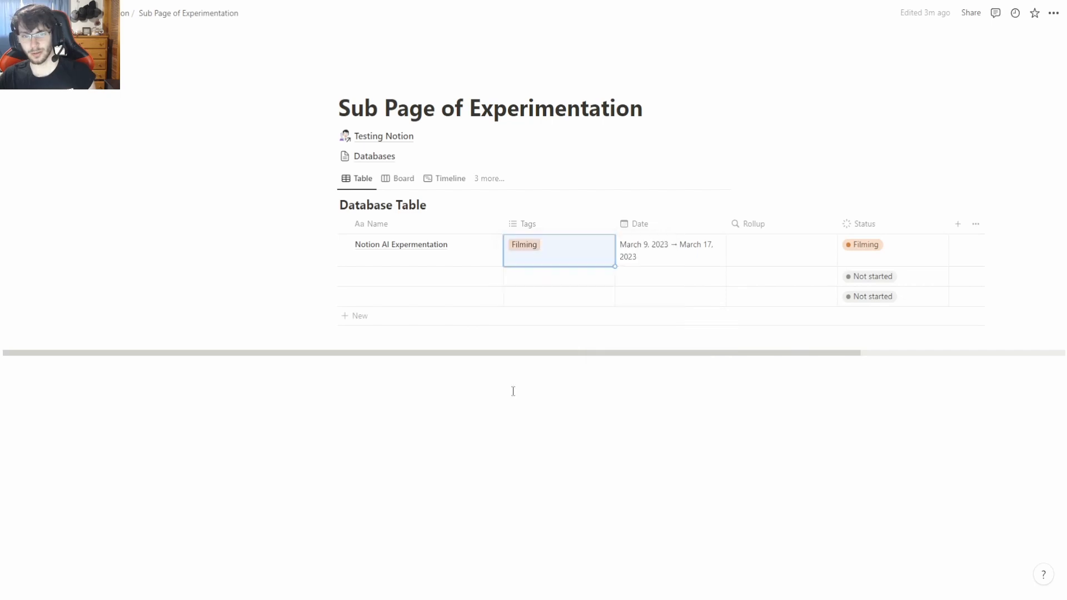
{"action": "left_click", "coordinate": [410, 179]}
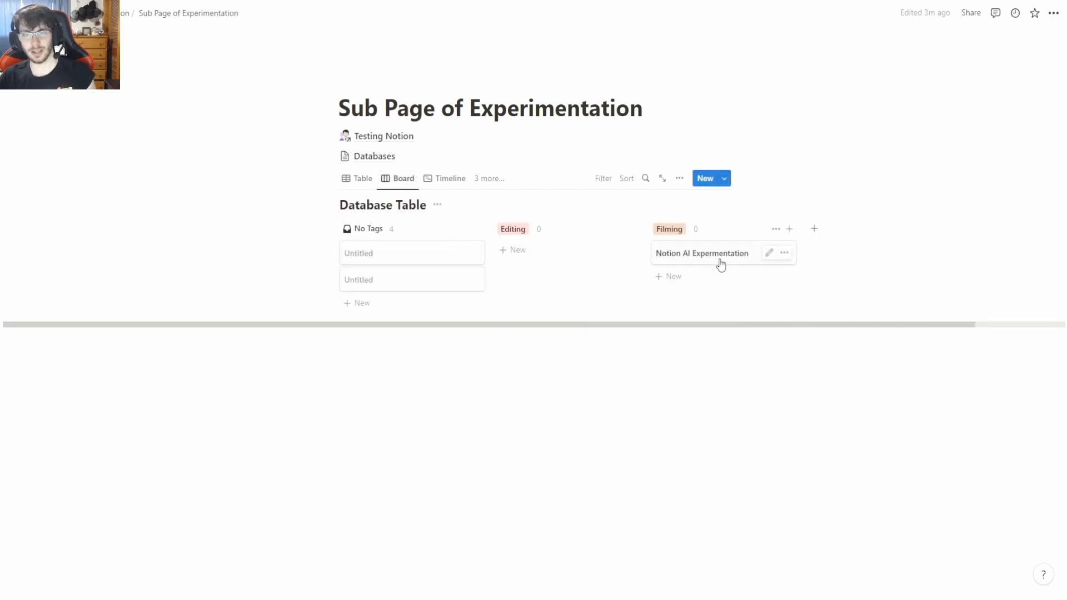
- Add a group named "Ideas" to the board
{"action": "left_click", "coordinate": [815, 229]}
{"action": "type", "text": "ID"}
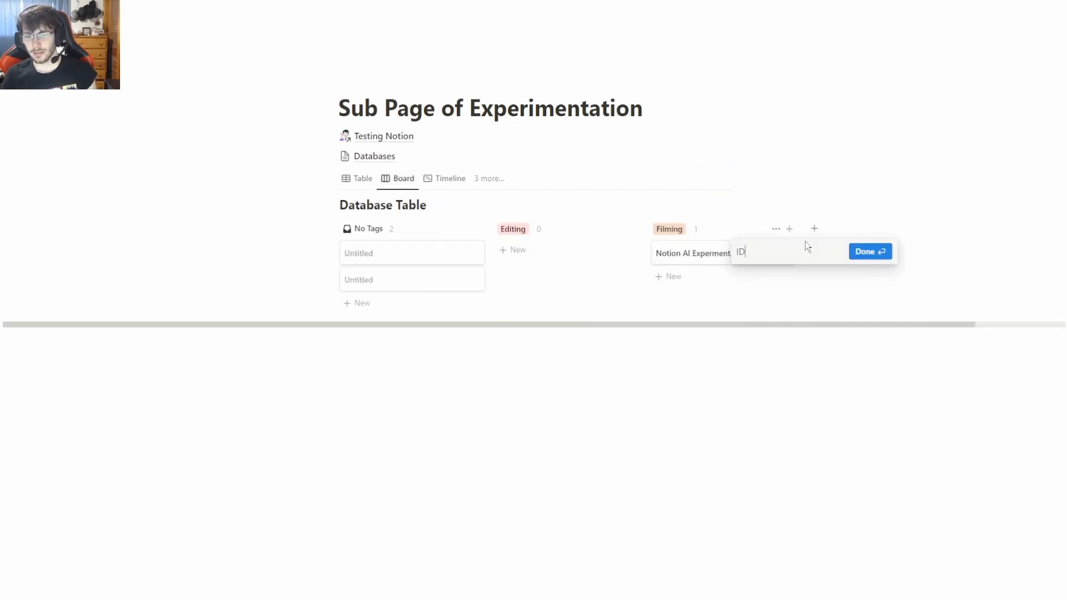
{"action": "type", "text": "eas"}
{"action": "key", "text": "Return"}
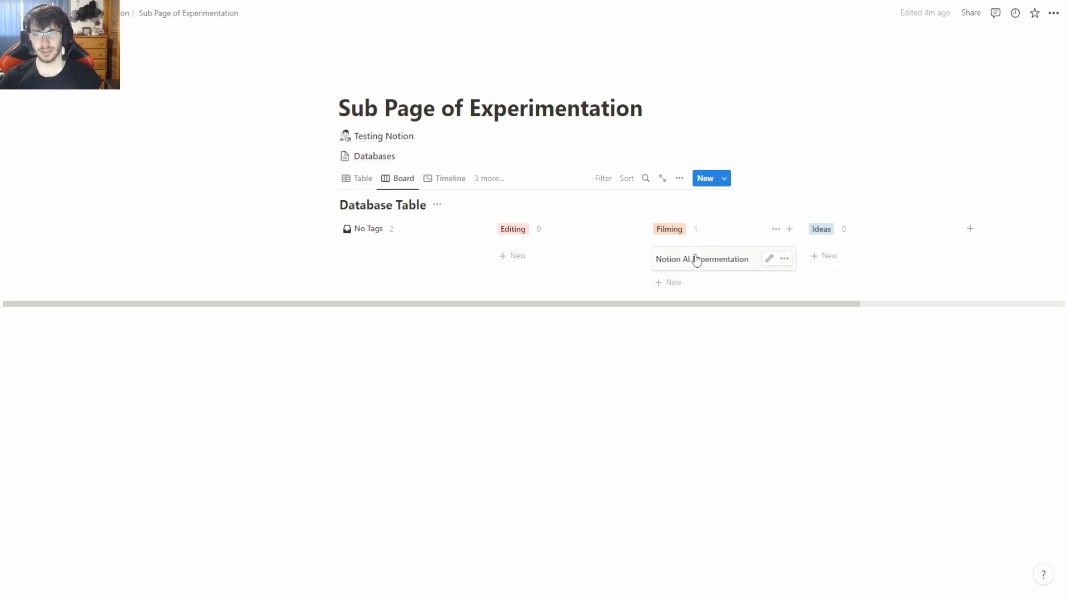
- Move the Notion AI Expermentation card to the Editing group, on to Ideas, and back to Filming
{"action": "left_click_drag", "start_coordinate": [697, 263], "coordinate": [558, 262]}
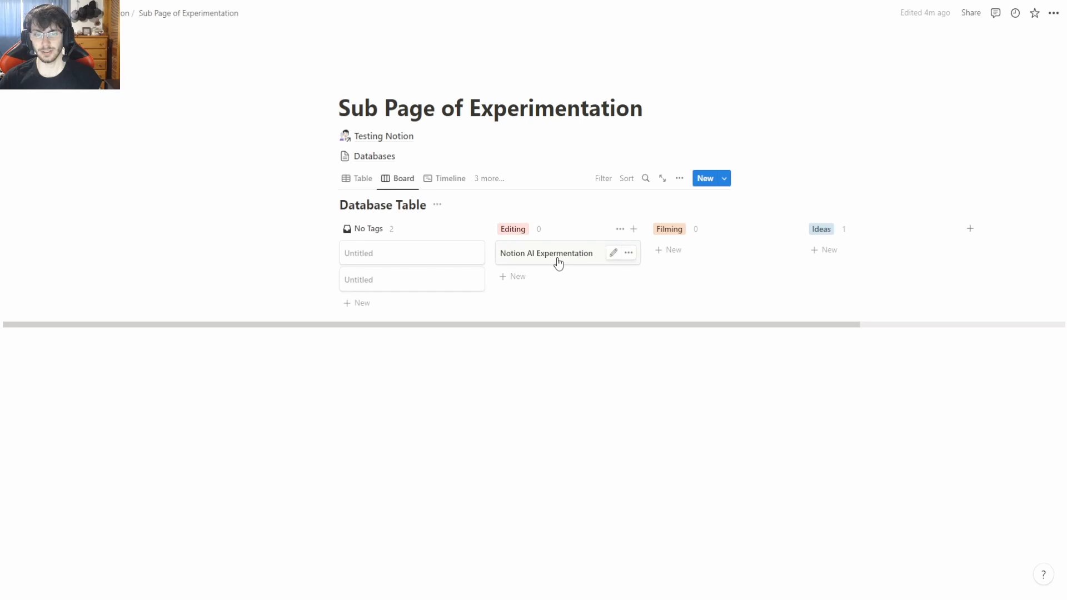
{"action": "left_click_drag", "start_coordinate": [557, 255], "coordinate": [856, 255]}
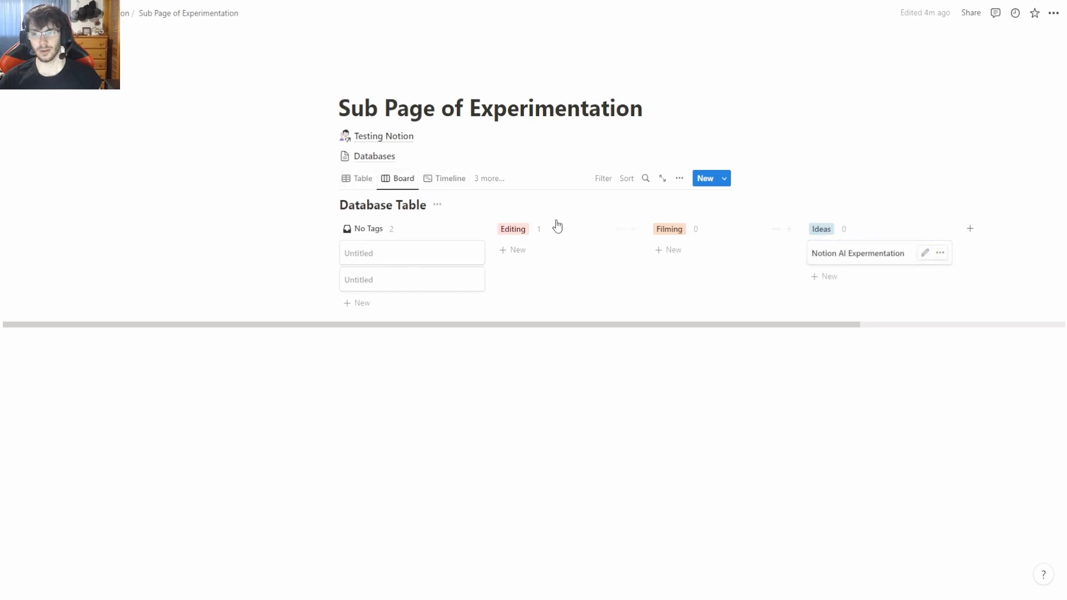
{"action": "left_click_drag", "start_coordinate": [828, 251], "coordinate": [675, 262]}
- View the Notion AI Expermentation entry in the Timeline view and in the full-page Calendar view
{"action": "left_click", "coordinate": [441, 179]}
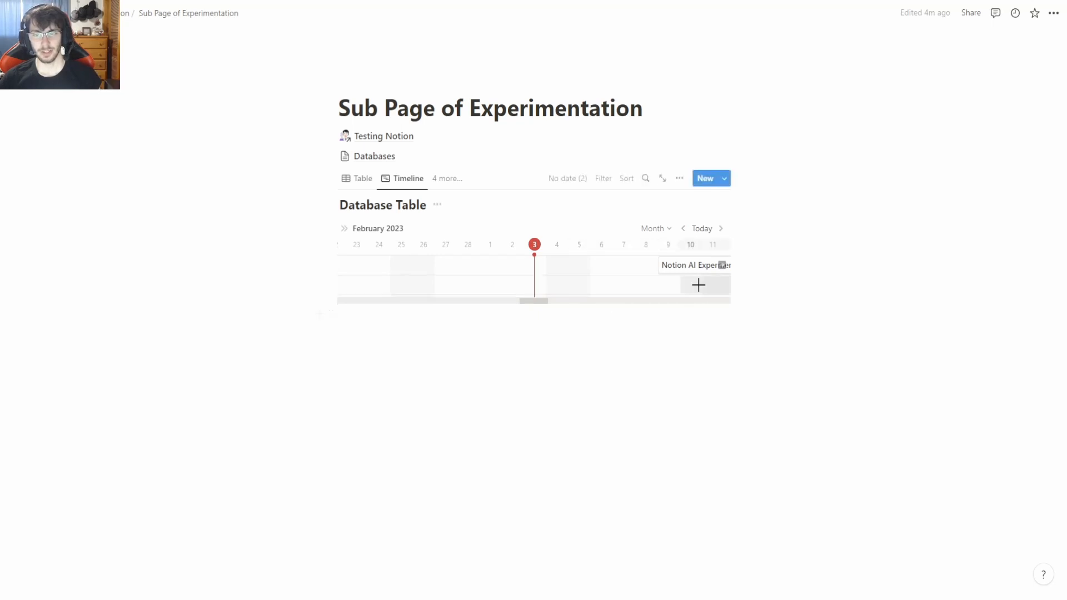
{"action": "mouse_move", "coordinate": [541, 302]}
{"action": "left_mouse_down"}
{"action": "mouse_move", "coordinate": [585, 302]}
{"action": "mouse_move", "coordinate": [538, 302]}
{"action": "left_mouse_up"}
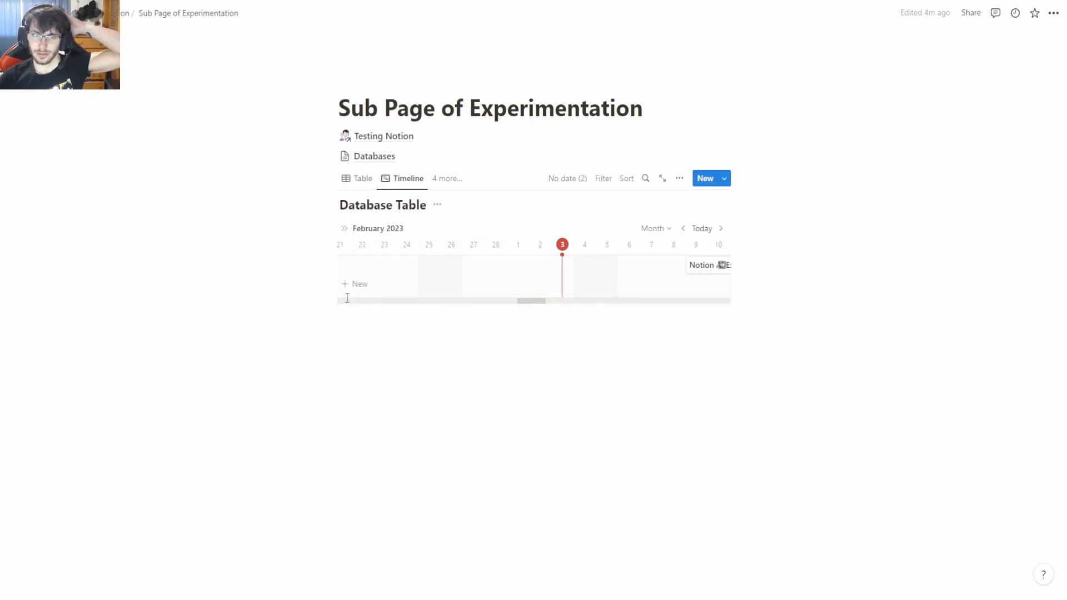
{"action": "left_click", "coordinate": [663, 178]}
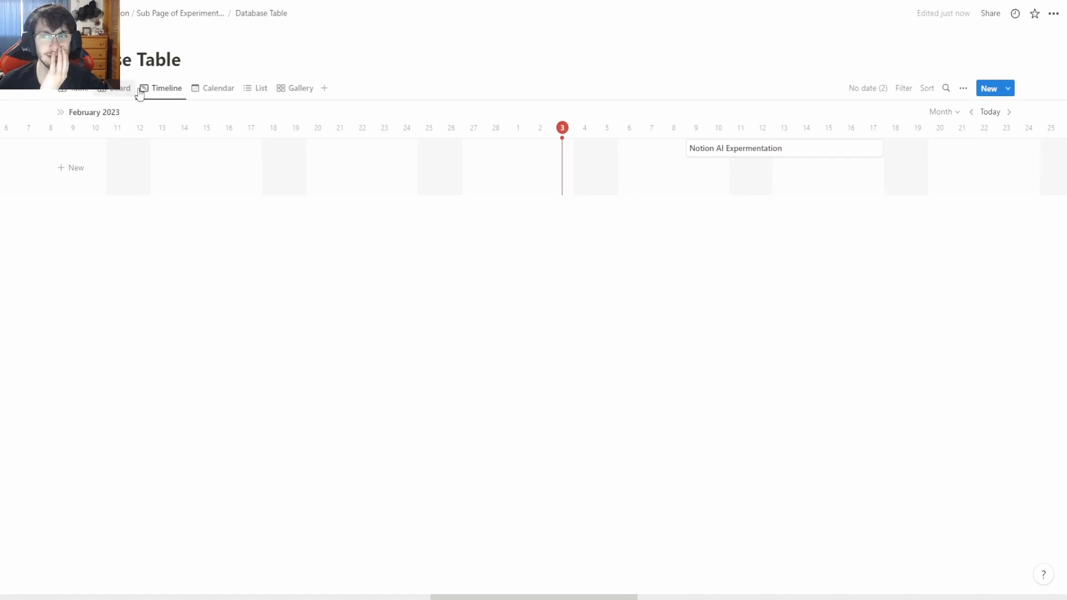
{"action": "left_click", "coordinate": [217, 87]}
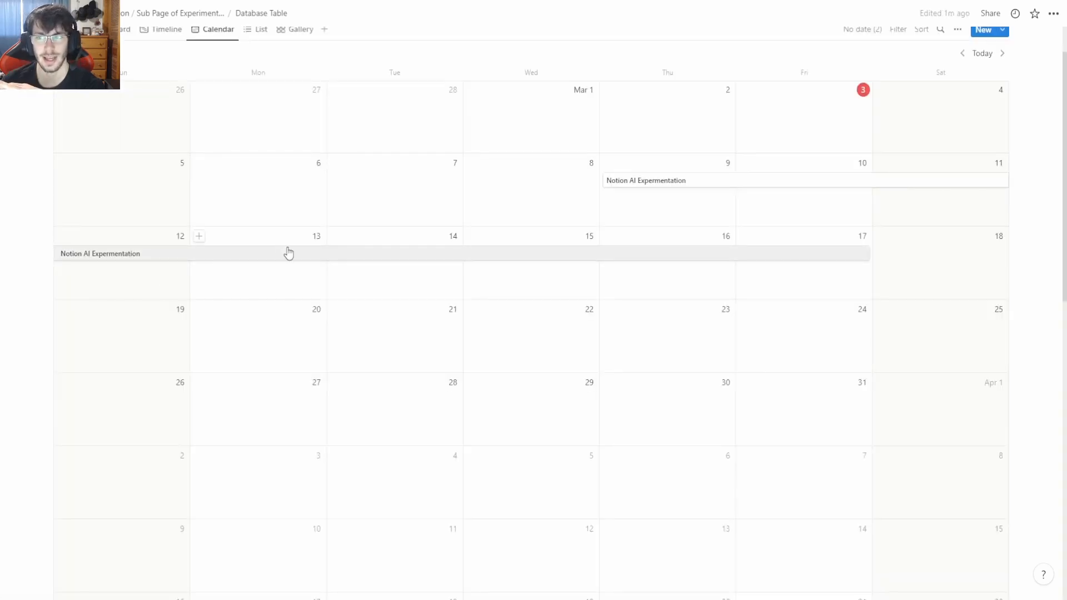
{"action": "scroll", "coordinate": [411, 232], "scroll_direction": "up", "scroll_amount": 1}
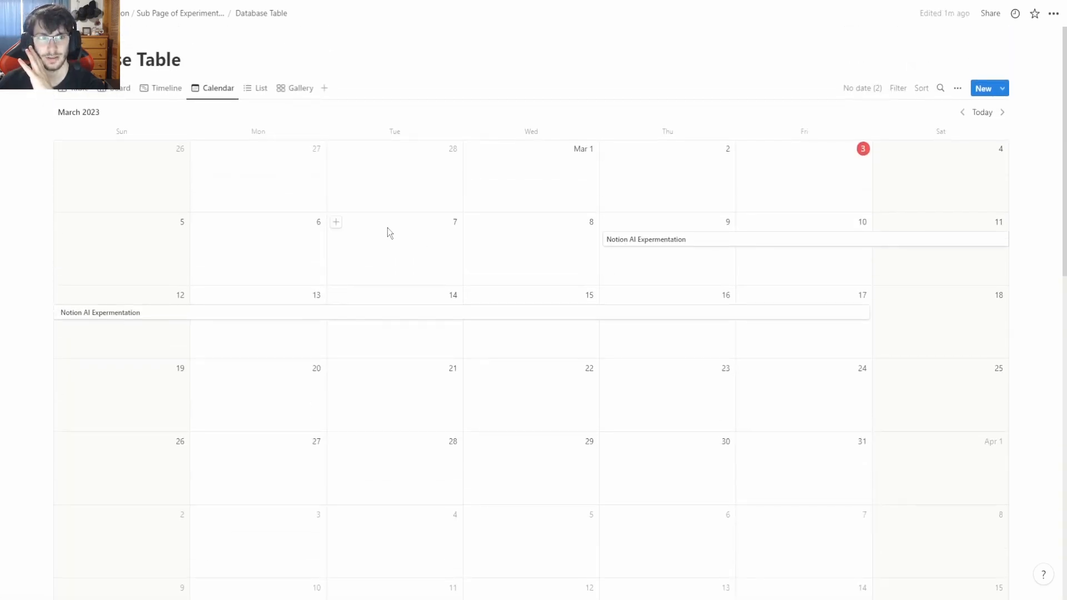
- Change the date of the Notion AI Expermentation row in the Table view to March 10, 2023 only
{"action": "left_click", "coordinate": [87, 96]}
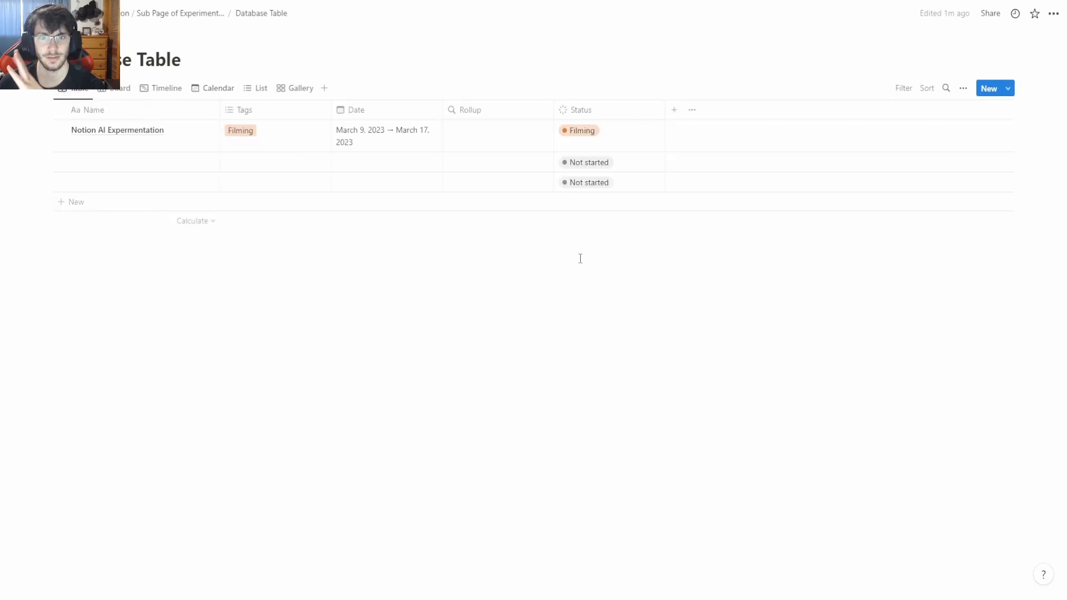
{"action": "left_click", "coordinate": [428, 142]}
{"action": "key", "text": "Escape"}
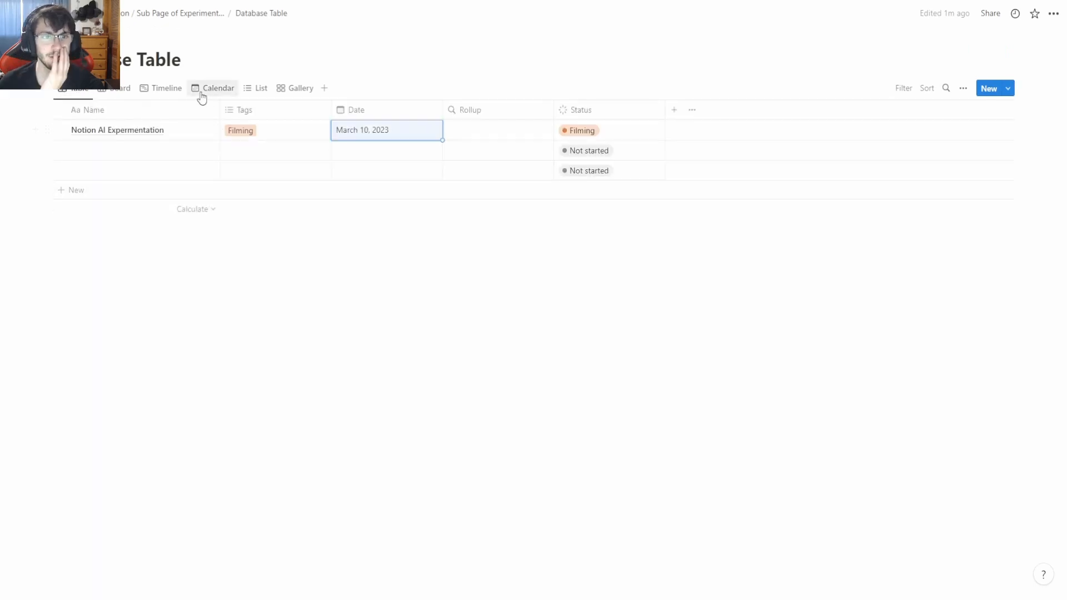
- Check the entries in the Timeline and Calendar views, and add an entry named "Idea" in the List view
{"action": "left_click", "coordinate": [162, 88]}
{"action": "left_click", "coordinate": [214, 88]}
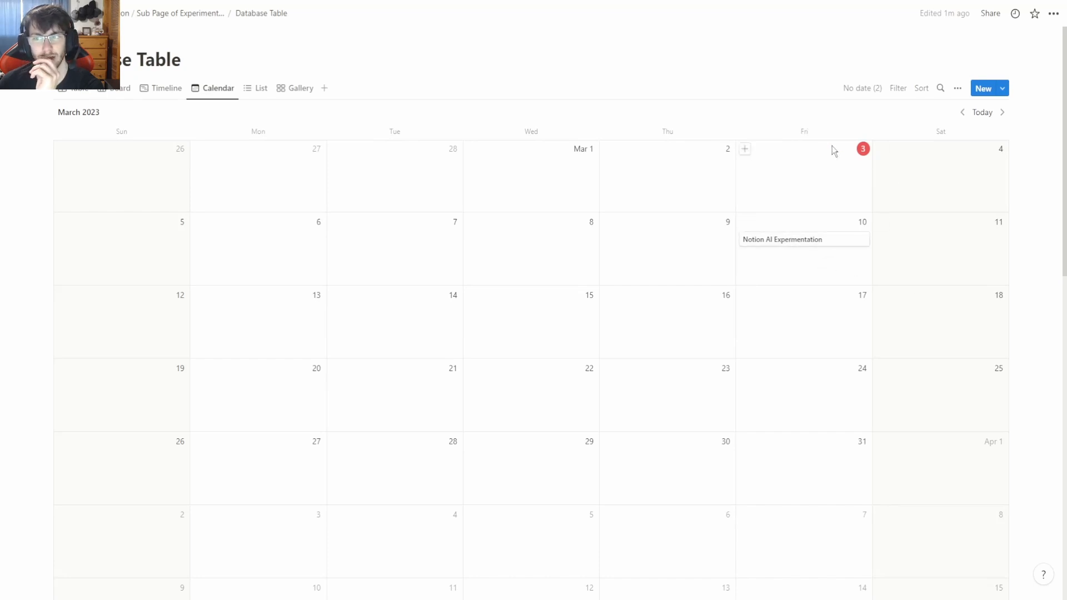
{"action": "left_click", "coordinate": [256, 87]}
{"action": "left_click", "coordinate": [109, 167]}
{"action": "type", "text": "Idea"}
{"action": "key", "text": "Escape"}
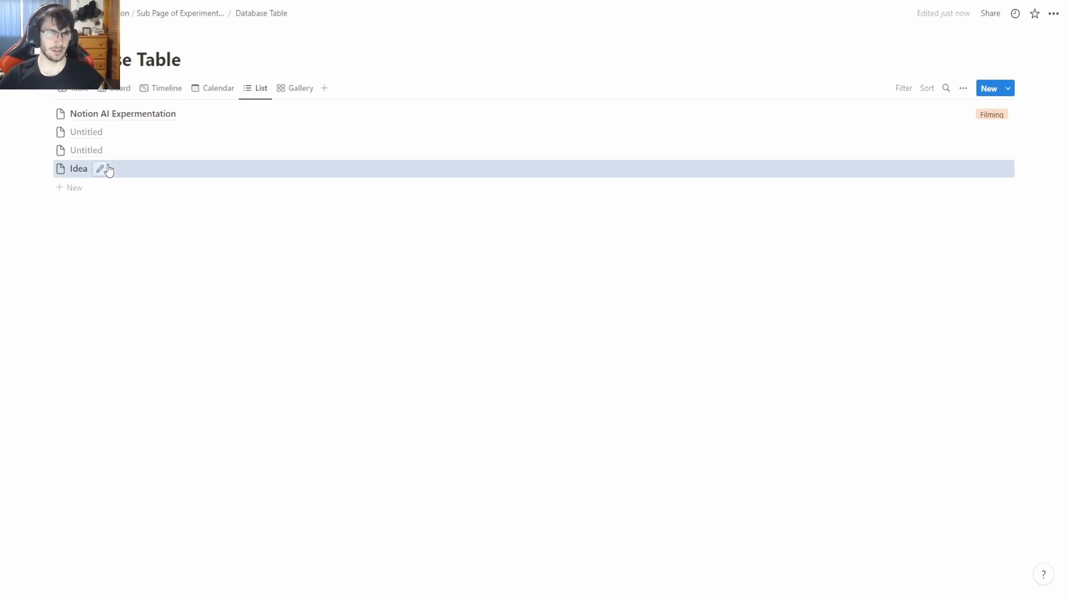
- Add a blank row in the Table view and put the Idea entry in the Ideas group of the board
{"action": "left_click", "coordinate": [81, 92]}
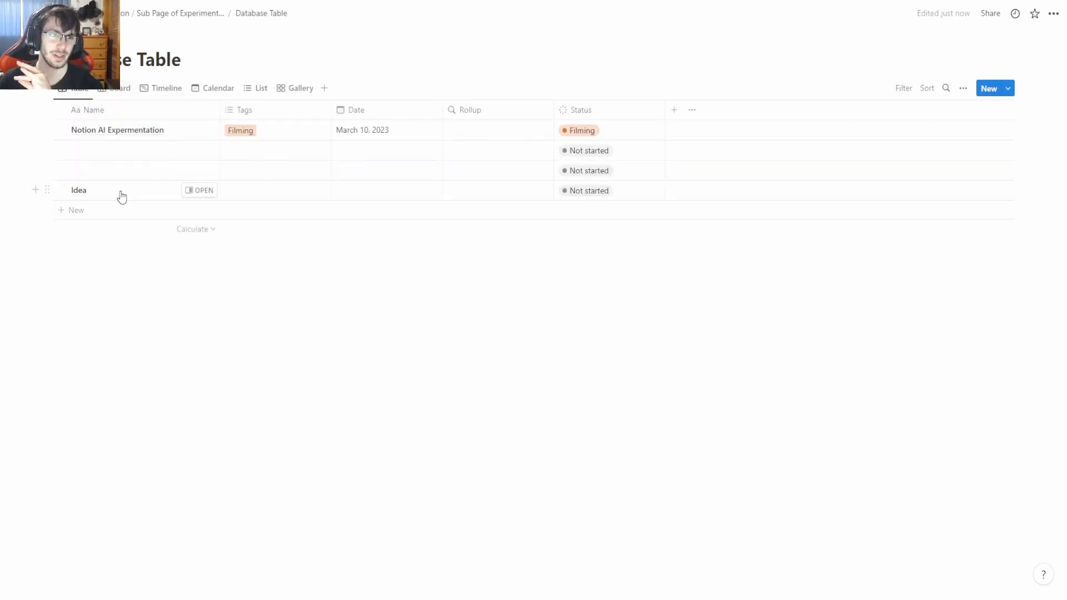
{"action": "left_click", "coordinate": [147, 90]}
{"action": "left_click", "coordinate": [70, 91]}
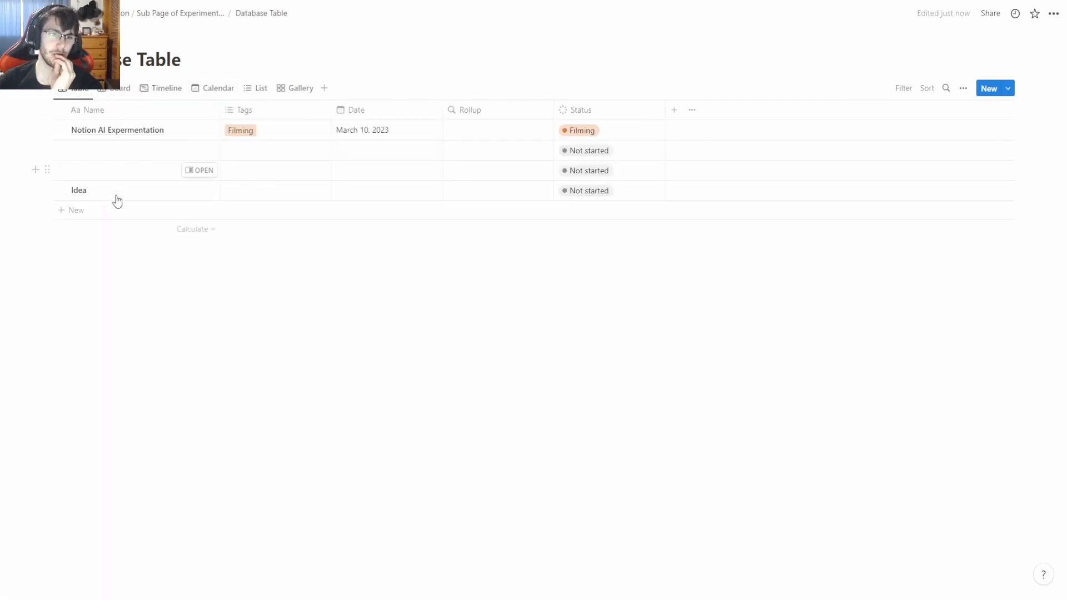
{"action": "left_click", "coordinate": [189, 185]}
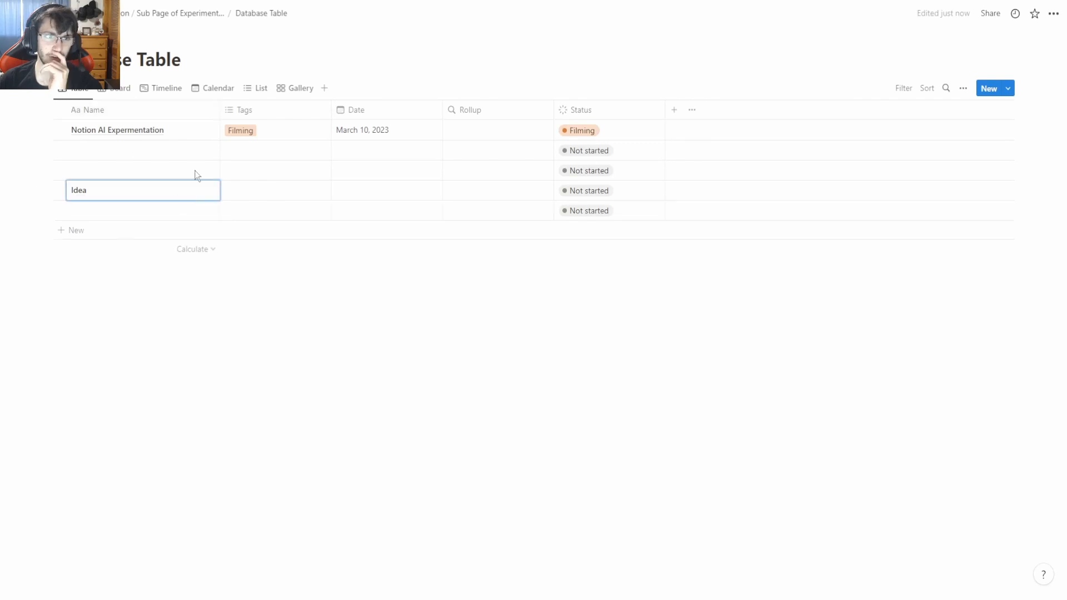
{"action": "left_click", "coordinate": [251, 92]}
{"action": "left_click", "coordinate": [119, 92]}
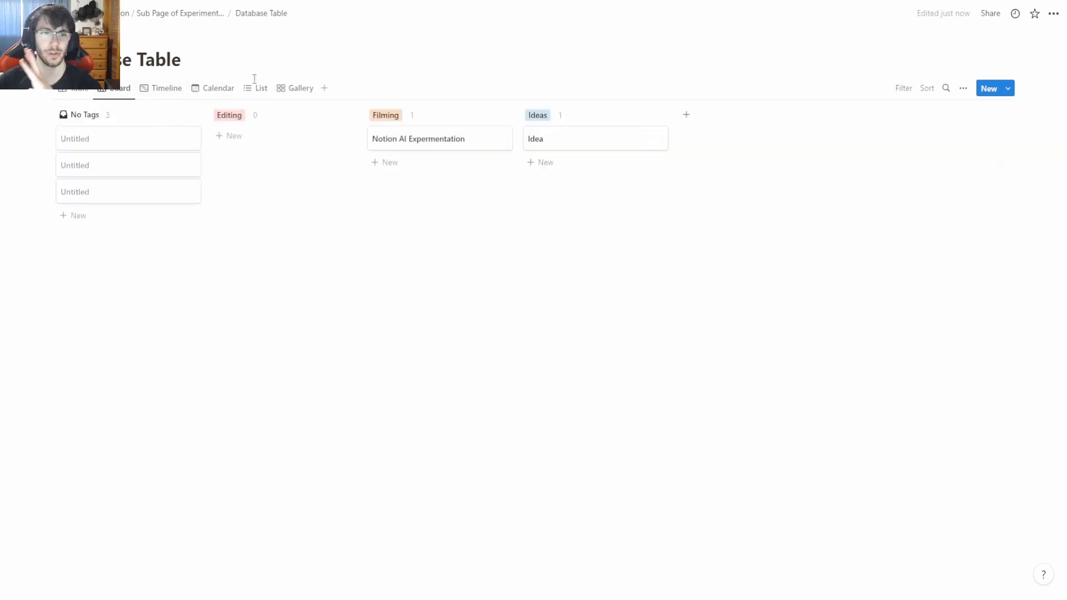
- Compare how the entries are presented in the List, Gallery, Board, Timeline and Calendar views
{"action": "left_click", "coordinate": [259, 89]}
{"action": "left_click", "coordinate": [298, 89]}
{"action": "left_click", "coordinate": [258, 89]}
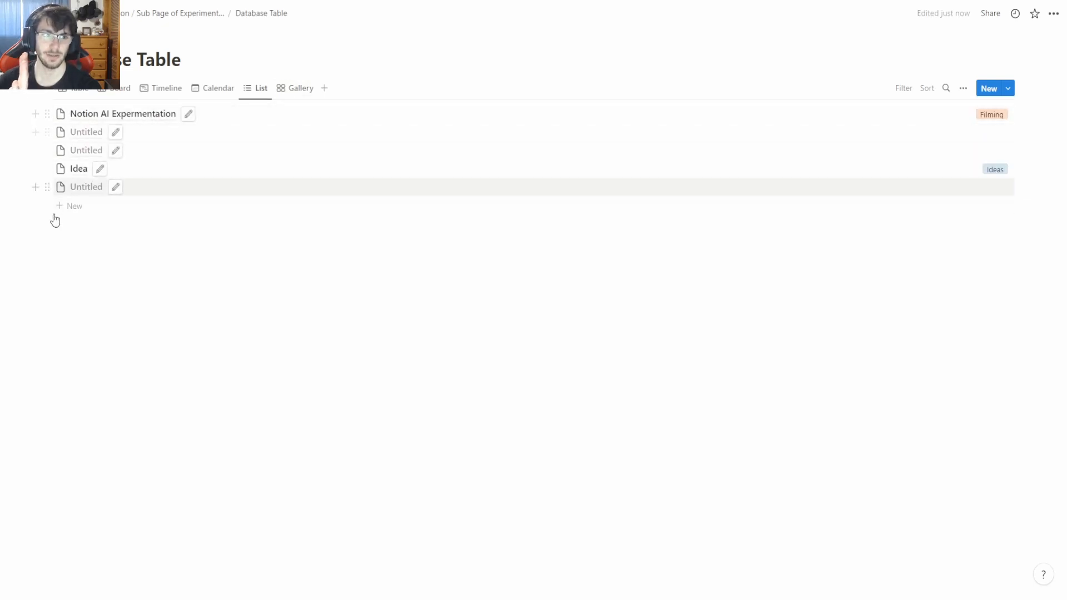
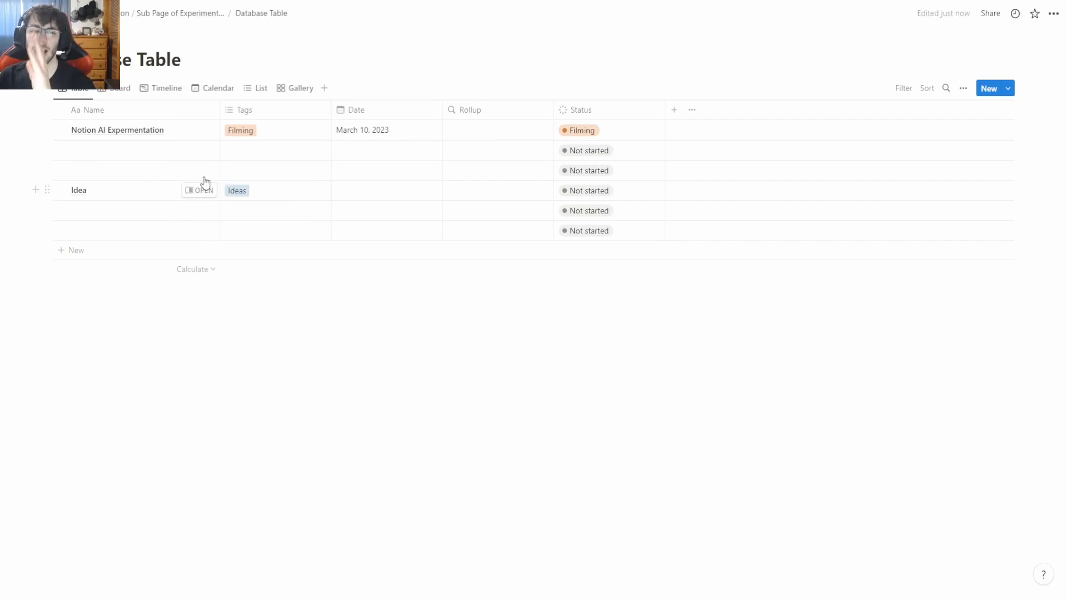
{"action": "left_click", "coordinate": [116, 89]}
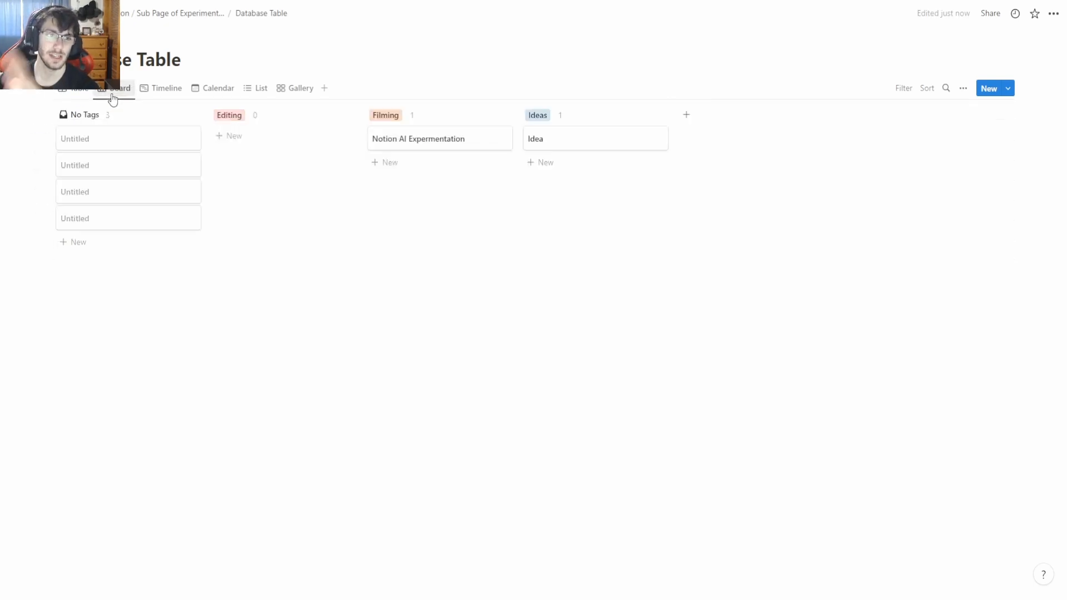
{"action": "left_click", "coordinate": [162, 89]}
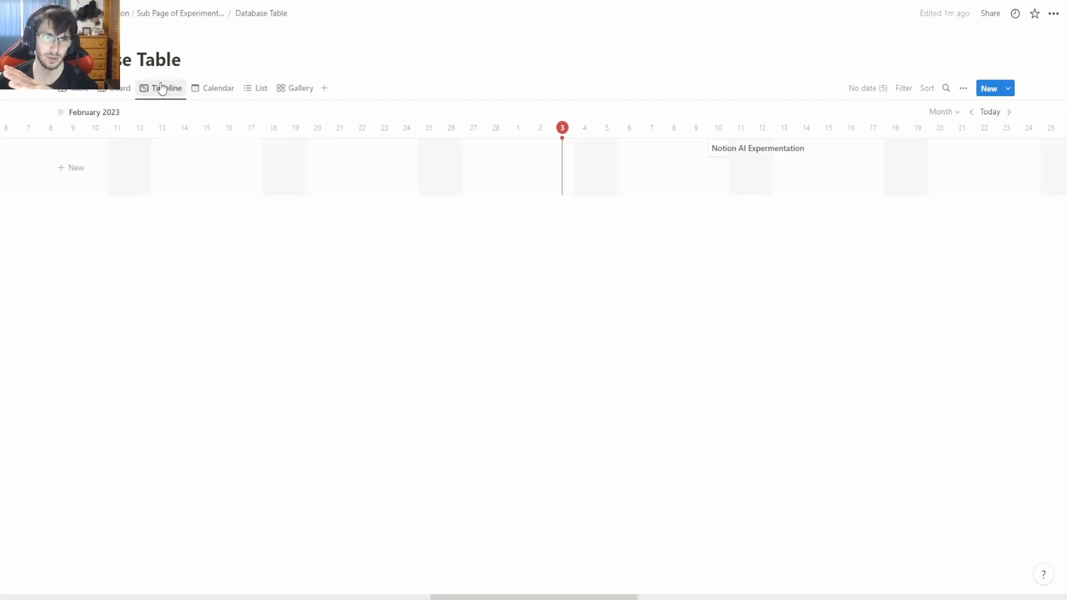
{"action": "left_click", "coordinate": [214, 90]}
{"action": "left_click", "coordinate": [258, 89]}
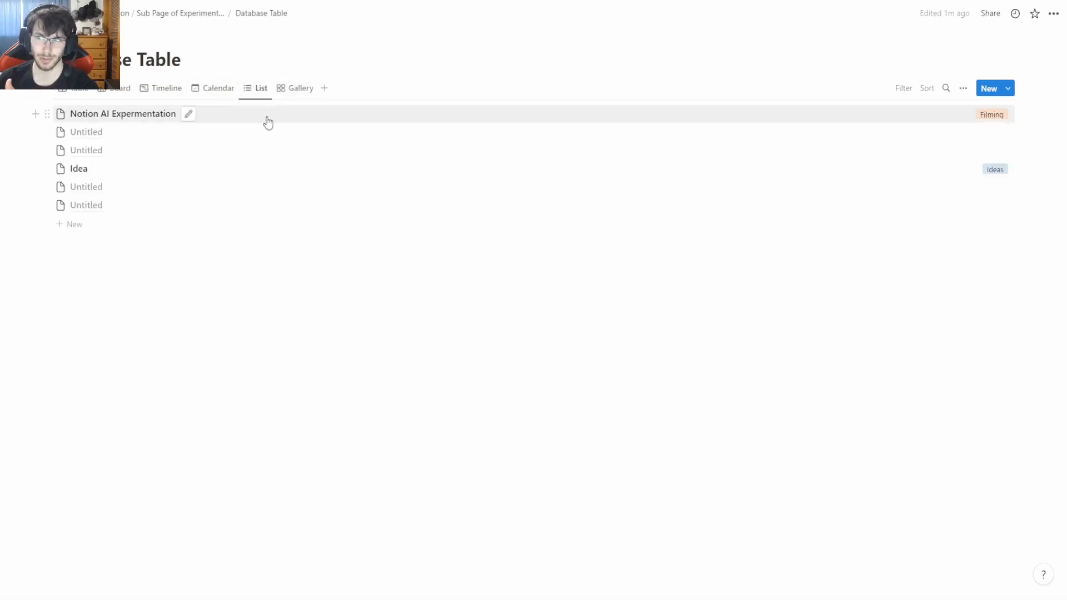
- Sort the List view by Tags in ascending order and filter it to entries tagged Filming
{"action": "left_click", "coordinate": [904, 88]}
{"action": "left_click", "coordinate": [872, 187]}
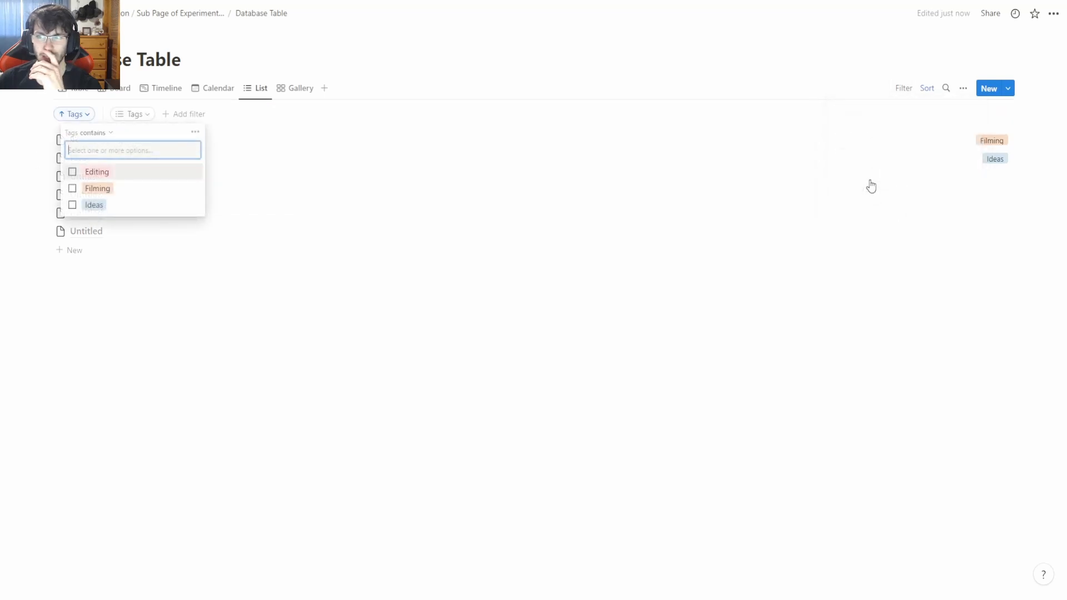
{"action": "left_click", "coordinate": [903, 89]}
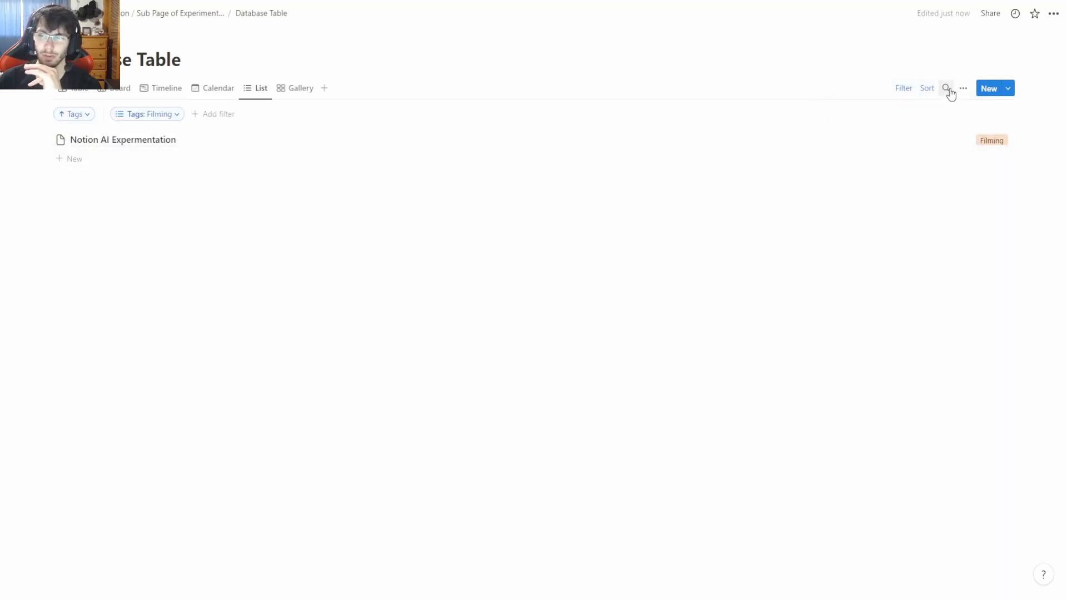
{"action": "left_click", "coordinate": [904, 92]}
{"action": "left_click", "coordinate": [904, 91]}
- View the entries in the Gallery view, and return to the page that holds the to-do list and embedded media
{"action": "left_click", "coordinate": [298, 88]}
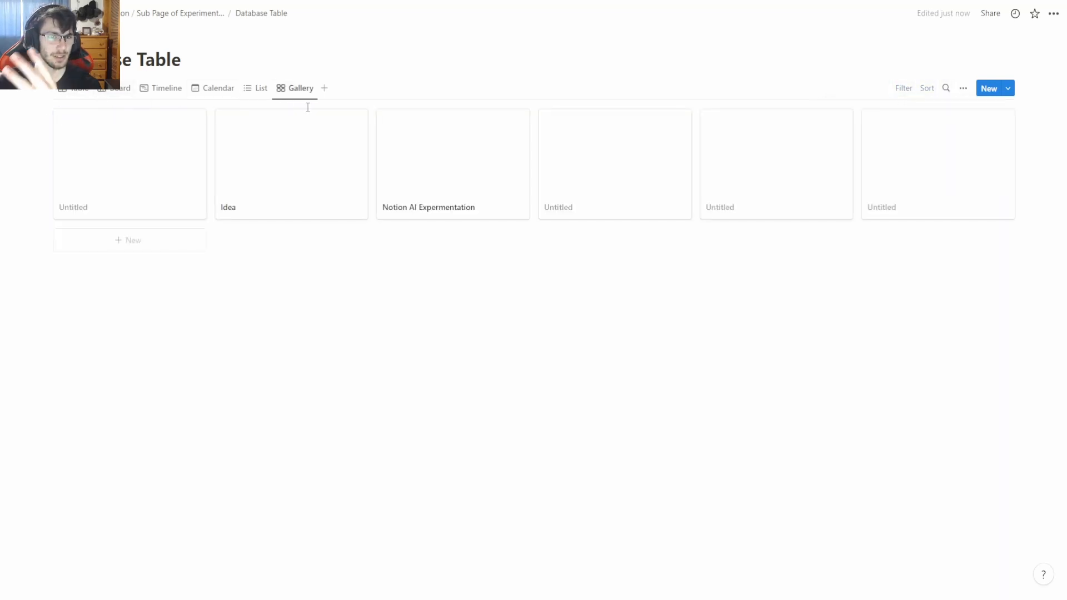
{"action": "left_click", "coordinate": [187, 14]}
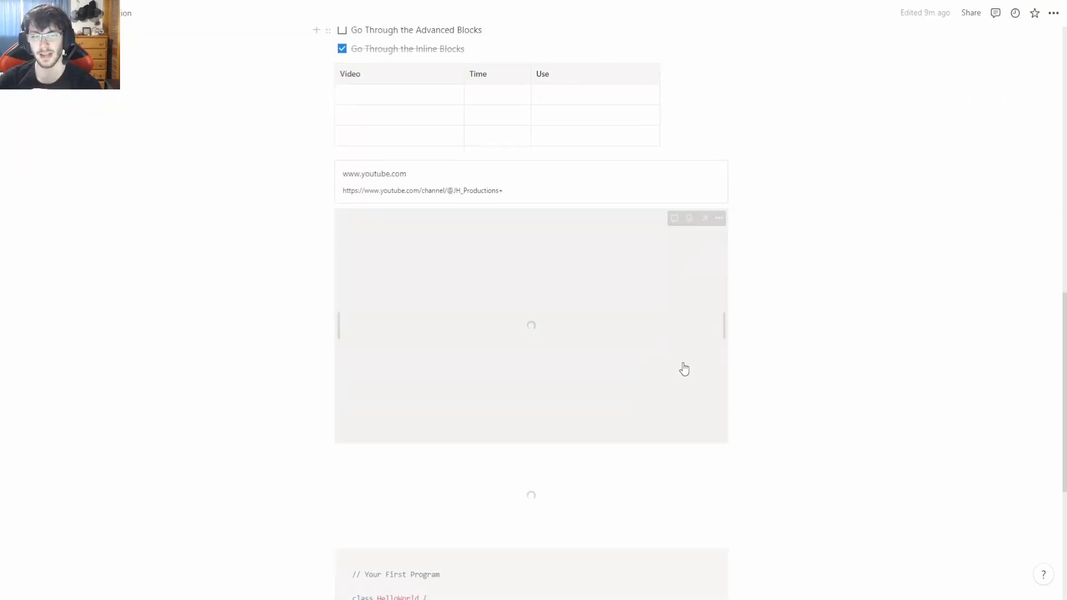
{"action": "scroll", "coordinate": [662, 369], "scroll_direction": "down", "scroll_amount": 5}
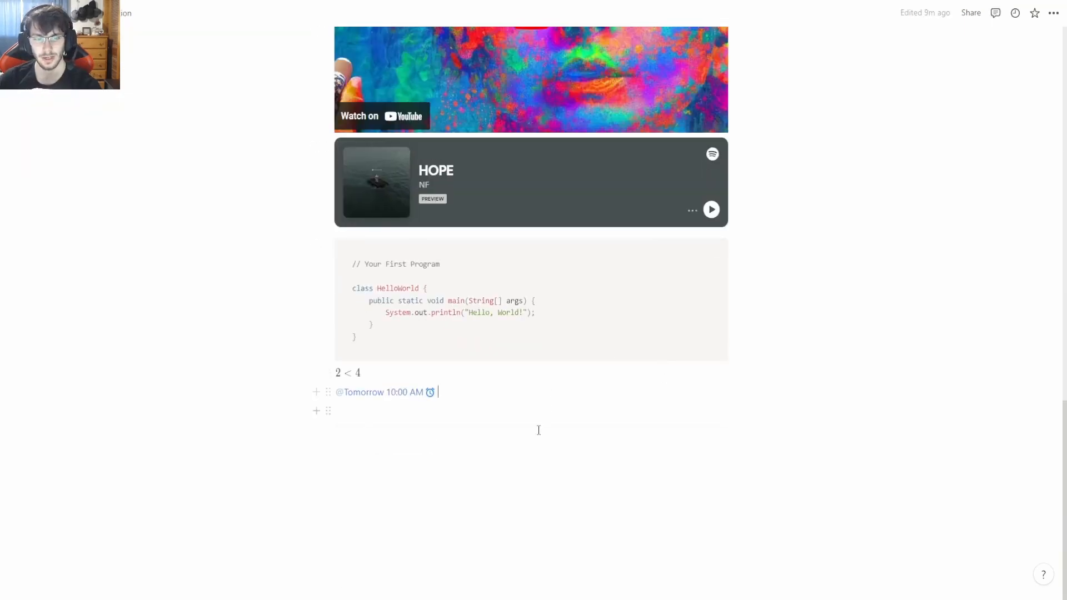
{"action": "key", "text": "Return"}
{"action": "type", "text": "/"}
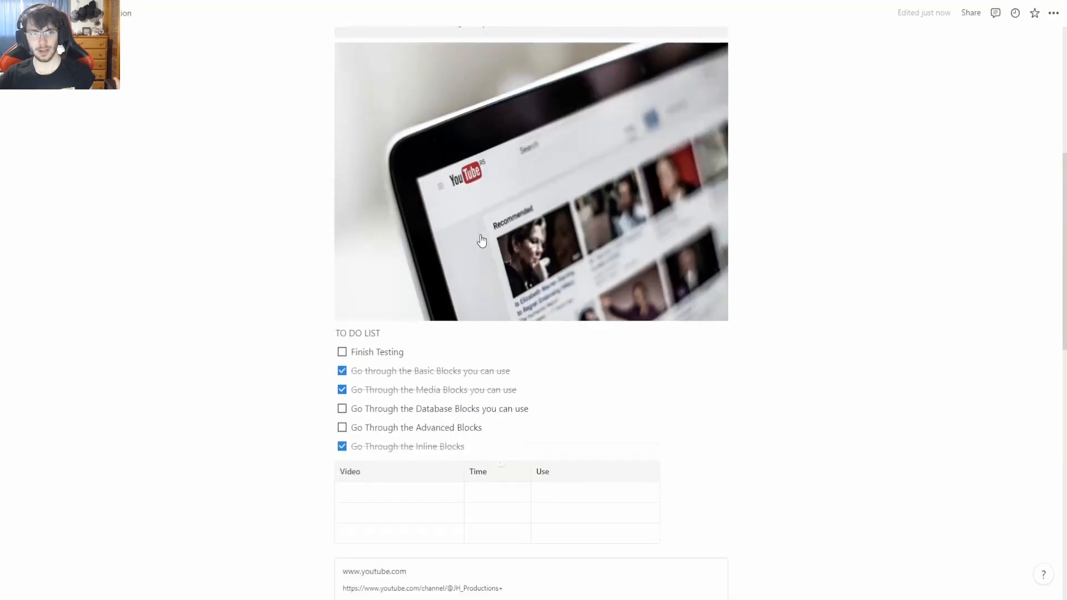
{"action": "scroll", "coordinate": [482, 239], "scroll_direction": "up", "scroll_amount": 6}
{"action": "scroll", "coordinate": [470, 282], "scroll_direction": "down", "scroll_amount": 4}
{"action": "scroll", "coordinate": [468, 282], "scroll_direction": "down", "scroll_amount": 6}
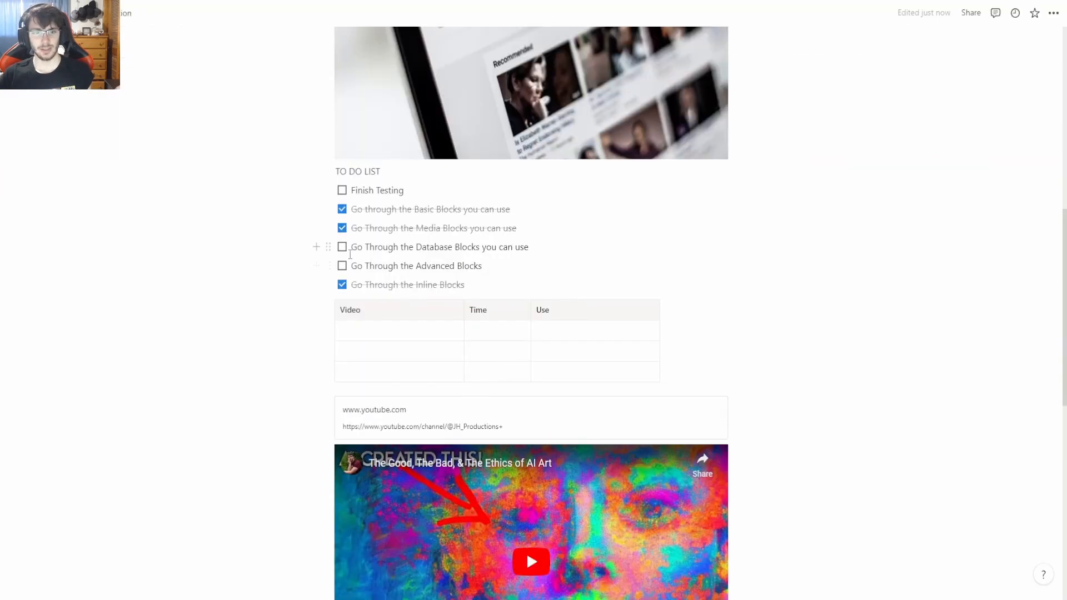
{"action": "scroll", "coordinate": [400, 333], "scroll_direction": "down", "scroll_amount": 10}
- Insert a new untitled database page below the Tomorrow 10:00 AM reminder, return to the parent page and delete it
{"action": "left_click", "coordinate": [381, 393]}
{"action": "key", "text": "BackSpace"}
{"action": "type", "text": "/"}
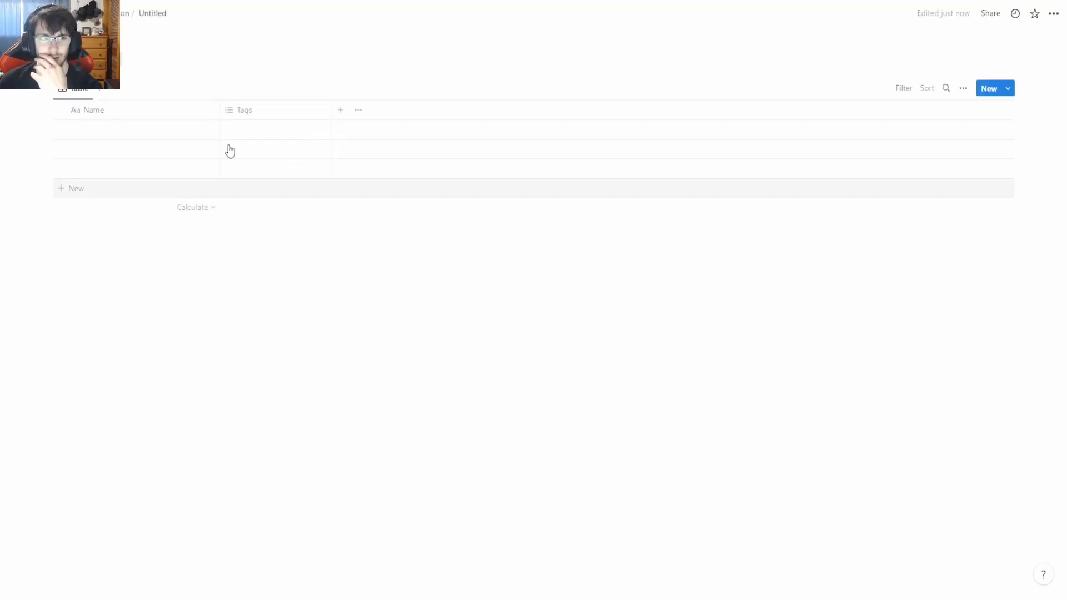
{"action": "left_click", "coordinate": [124, 14]}
{"action": "scroll", "coordinate": [508, 379], "scroll_direction": "down", "scroll_amount": 6}
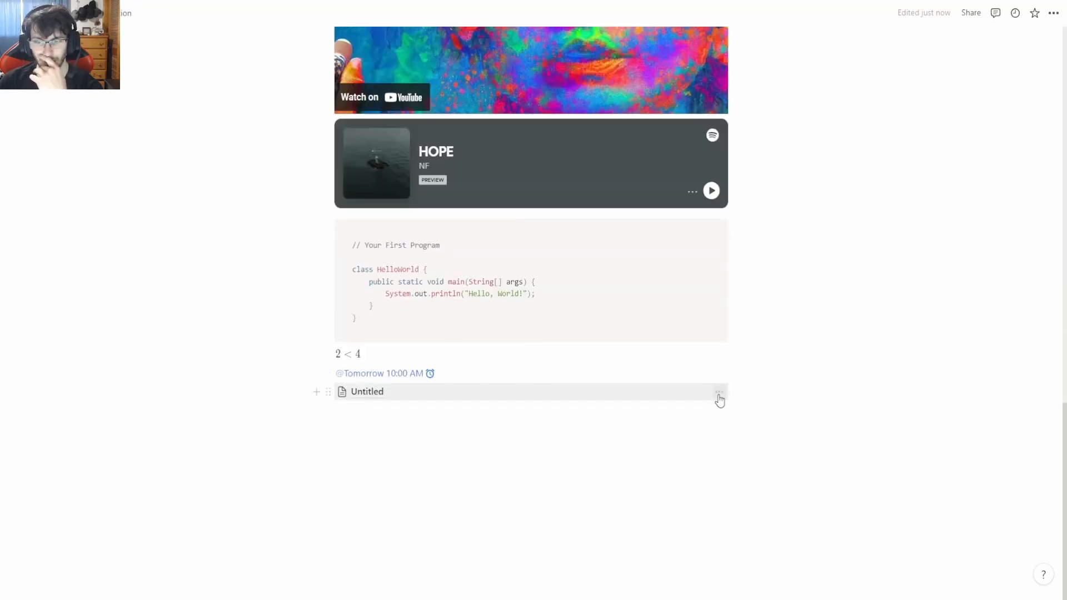
{"action": "left_click", "coordinate": [719, 395]}
{"action": "left_click", "coordinate": [767, 129]}
- Look through the advanced blocks available to insert below the reminder, from Table of contents to Custom AI Block
{"action": "left_click", "coordinate": [441, 421]}
{"action": "type", "text": "/"}
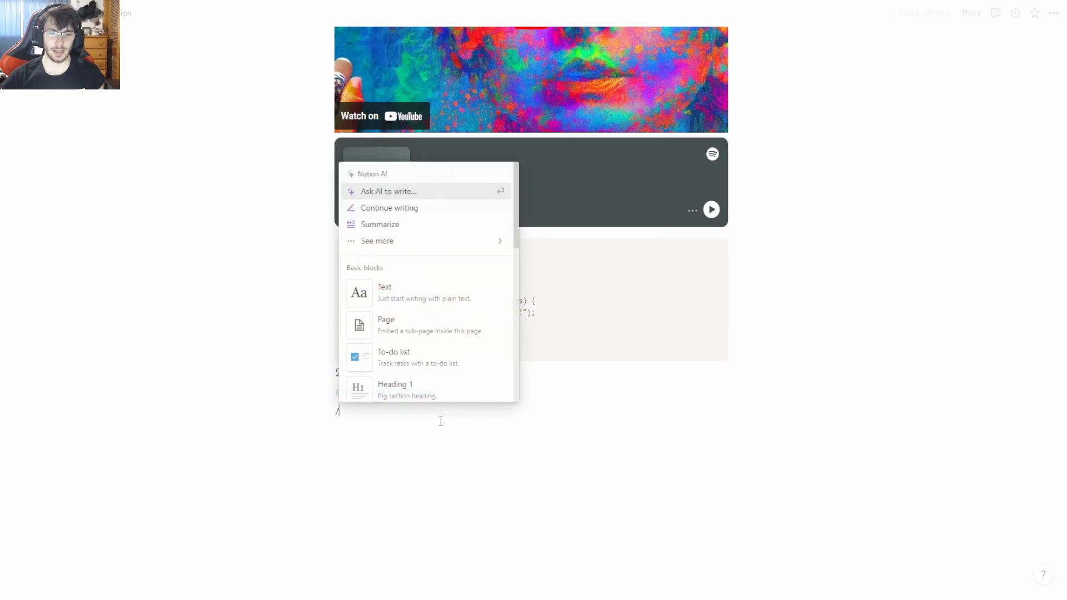
{"action": "scroll", "coordinate": [433, 392], "scroll_direction": "down", "scroll_amount": 15}
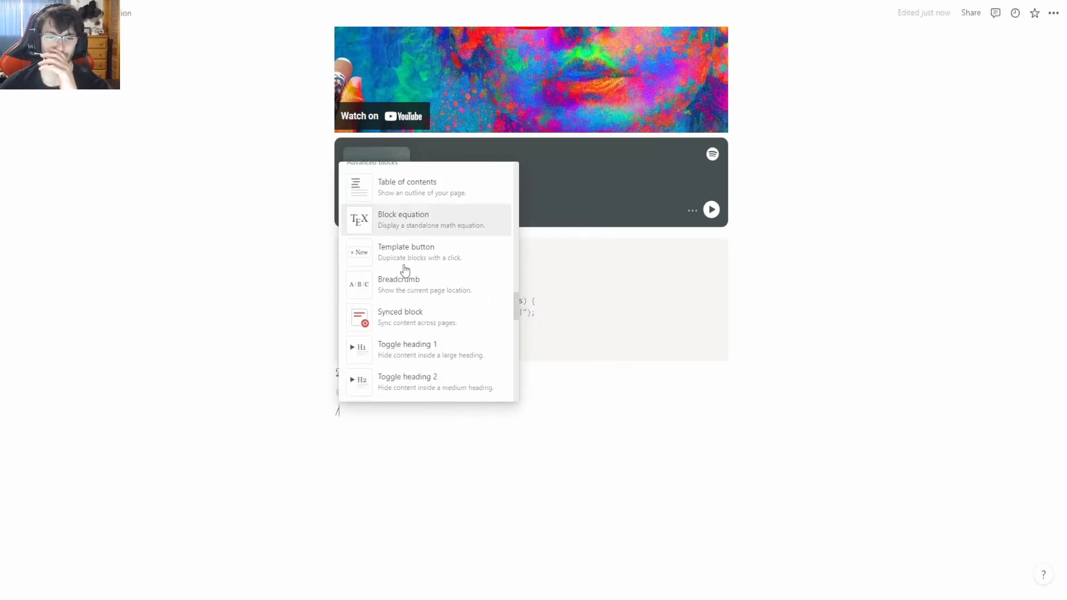
{"action": "scroll", "coordinate": [368, 306], "scroll_direction": "down", "scroll_amount": 5}
{"action": "scroll", "coordinate": [400, 303], "scroll_direction": "up", "scroll_amount": 1}
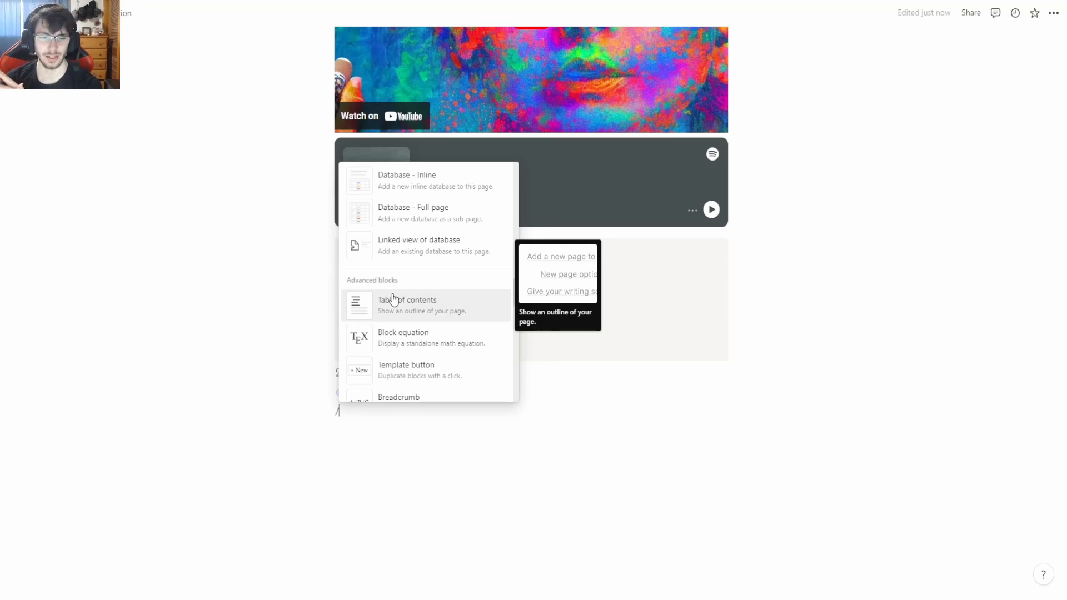
{"action": "scroll", "coordinate": [432, 302], "scroll_direction": "up", "scroll_amount": 15}
{"action": "scroll", "coordinate": [429, 305], "scroll_direction": "down", "scroll_amount": 15}
{"action": "scroll", "coordinate": [430, 300], "scroll_direction": "up", "scroll_amount": 5}
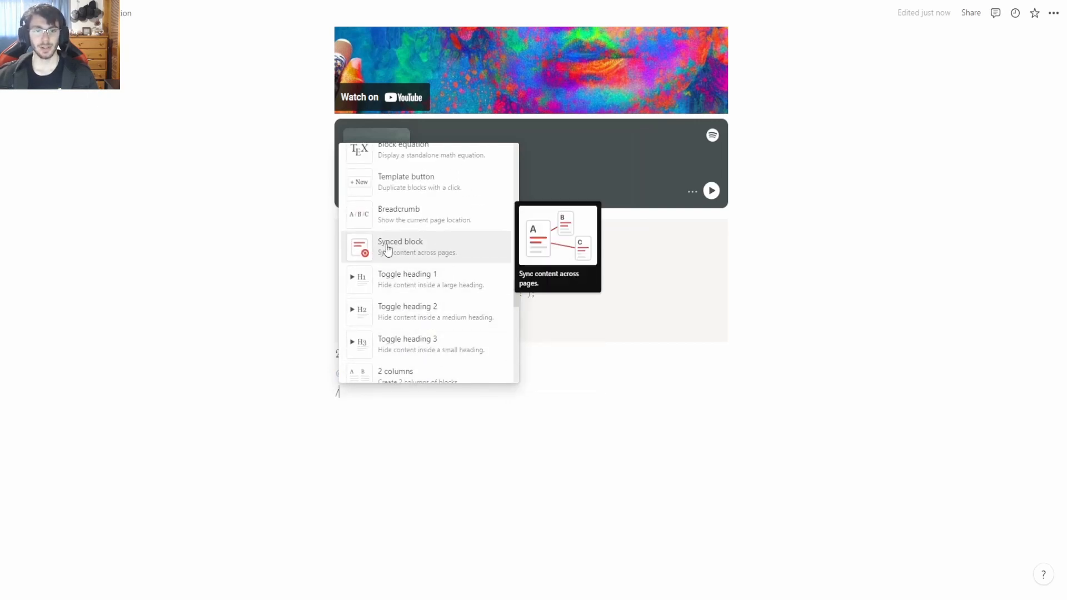
{"action": "scroll", "coordinate": [389, 253], "scroll_direction": "down", "scroll_amount": 5}
{"action": "scroll", "coordinate": [414, 245], "scroll_direction": "up", "scroll_amount": 5}
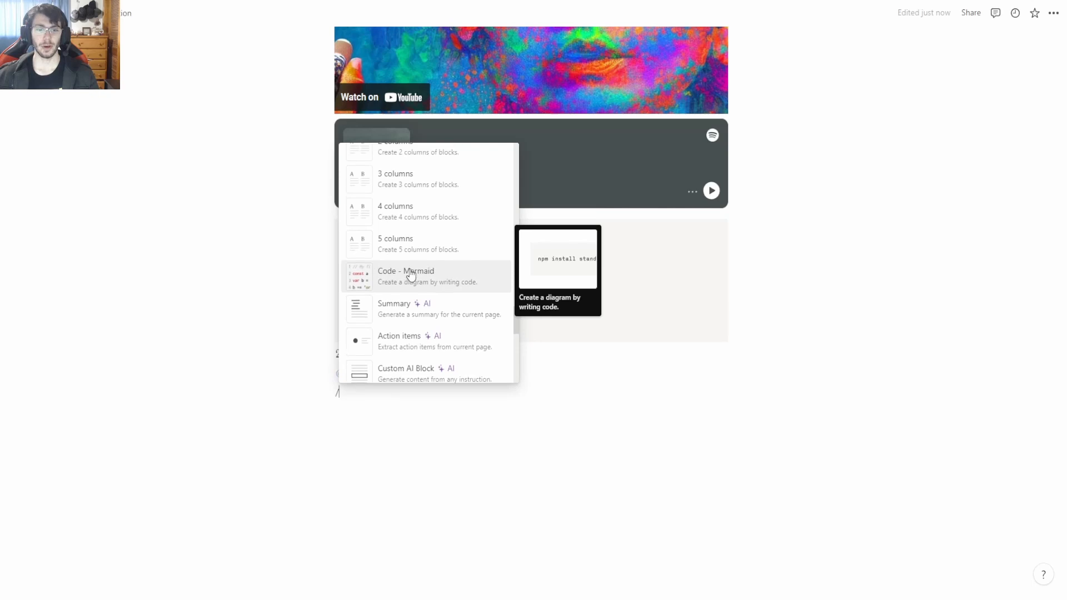
{"action": "scroll", "coordinate": [418, 294], "scroll_direction": "up", "scroll_amount": 3}
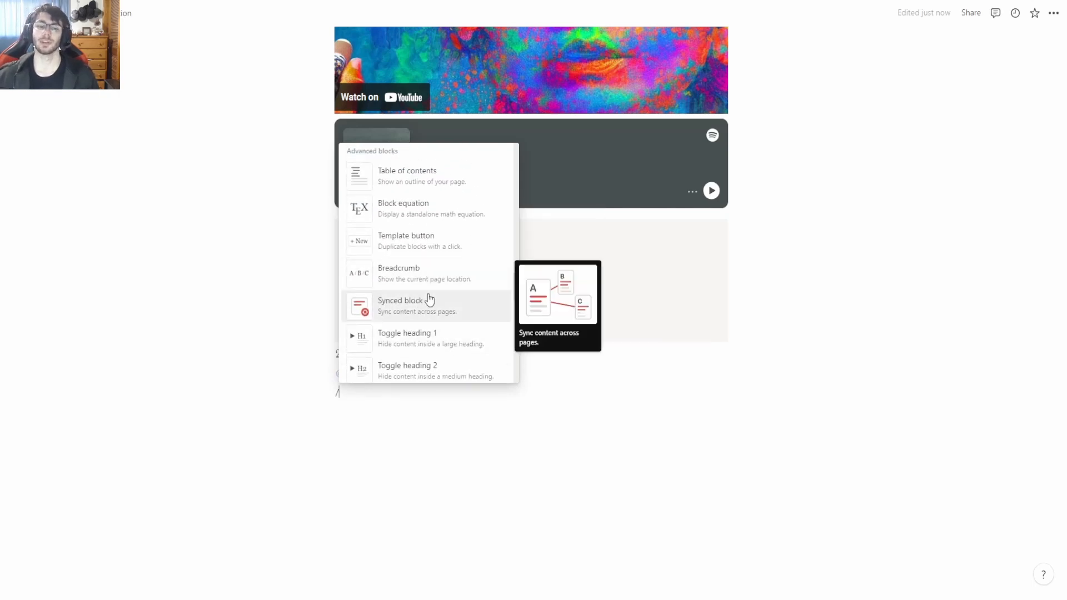
{"action": "scroll", "coordinate": [439, 281], "scroll_direction": "up", "scroll_amount": 2}
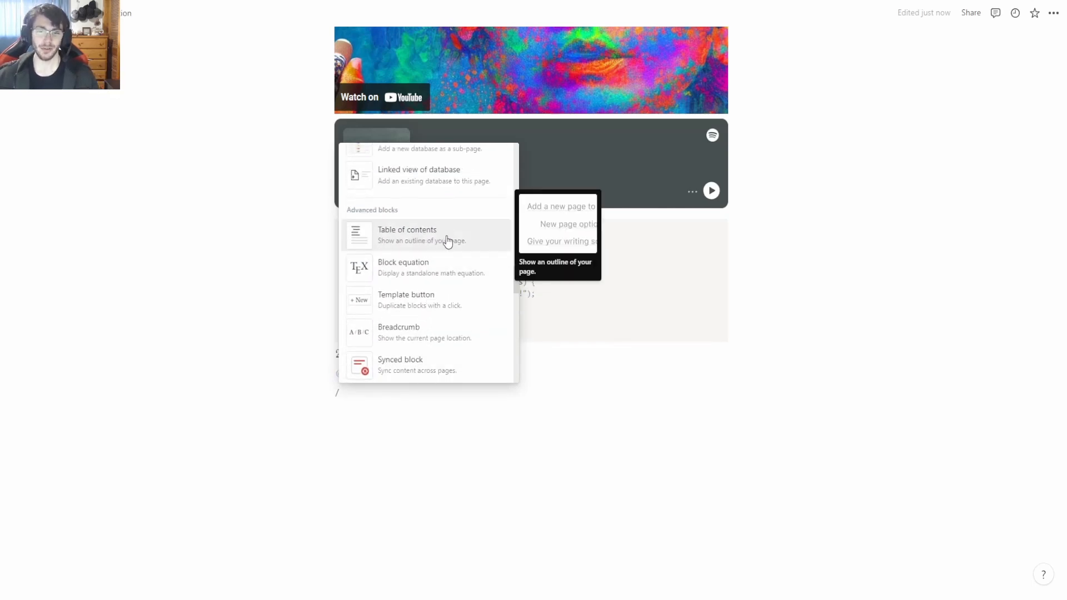
- Insert a table of contents block below the reminder and delete it
{"action": "left_click", "coordinate": [418, 234]}
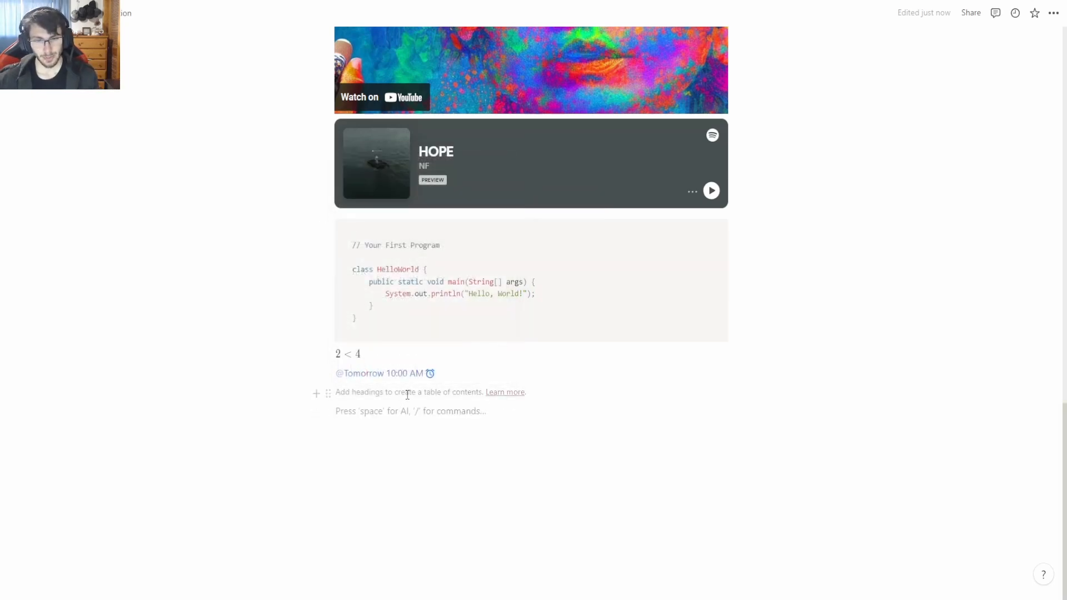
{"action": "key", "text": "BackSpace"}
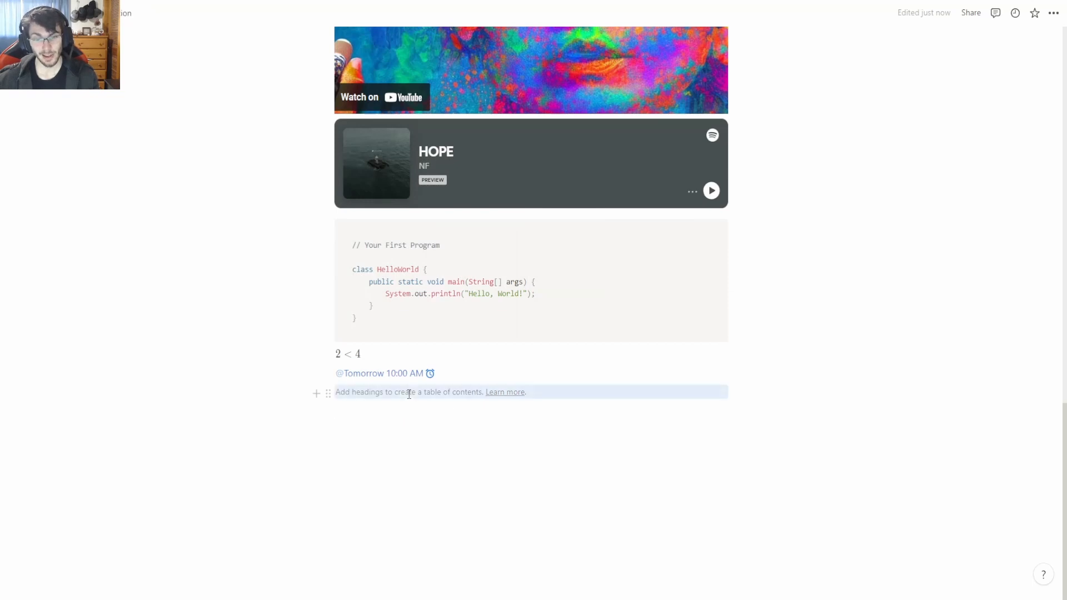
{"action": "left_click", "coordinate": [407, 400]}
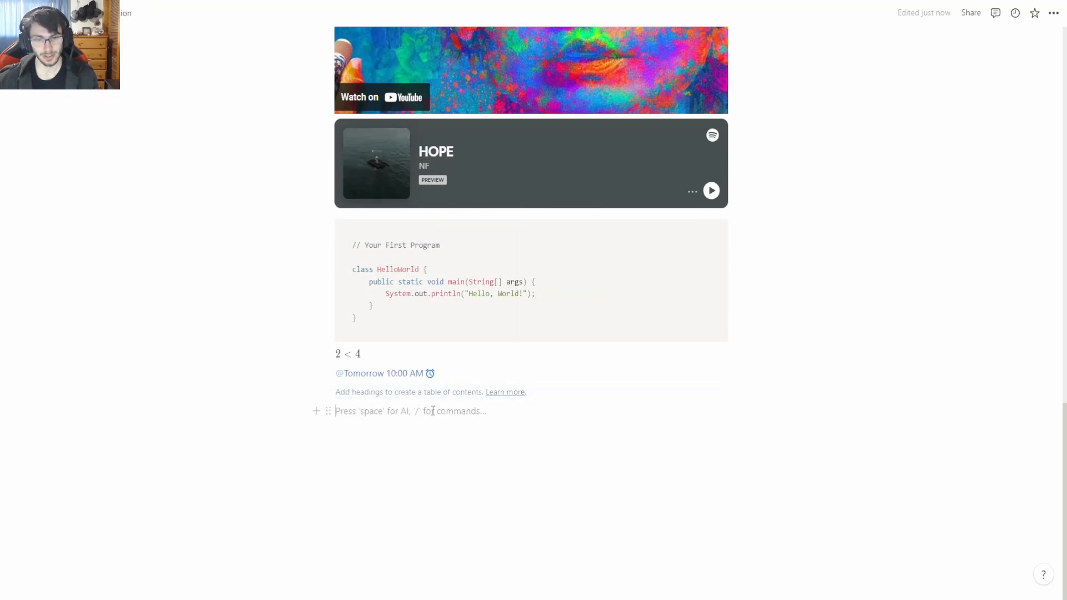
- Insert a block equation below the reminder containing y = 2x
{"action": "type", "text": "/"}
{"action": "scroll", "coordinate": [400, 278], "scroll_direction": "down", "scroll_amount": 10}
{"action": "scroll", "coordinate": [401, 269], "scroll_direction": "down", "scroll_amount": 3}
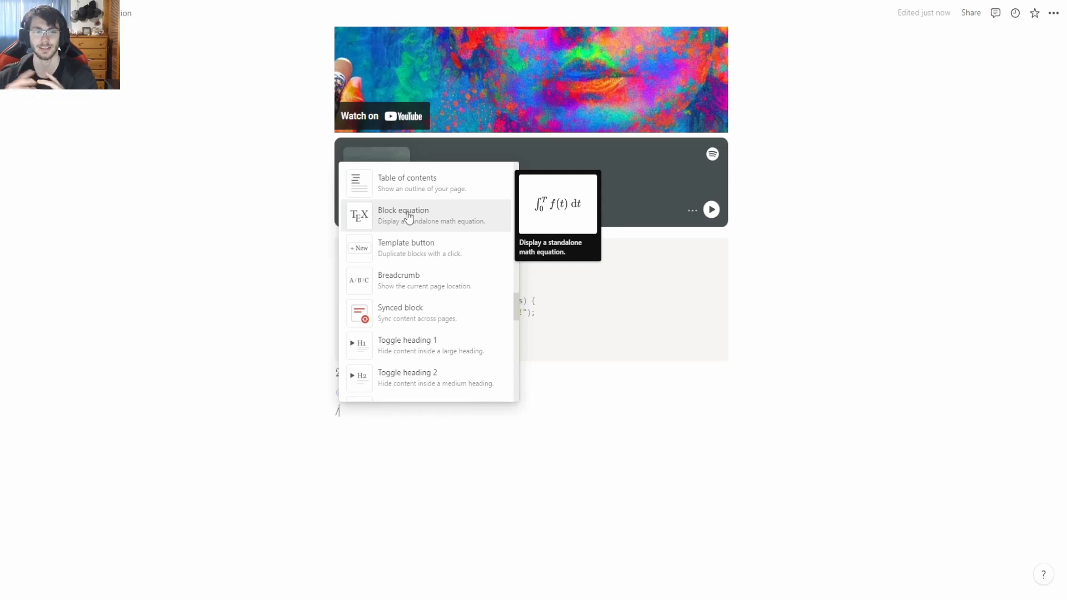
{"action": "left_click", "coordinate": [409, 216]}
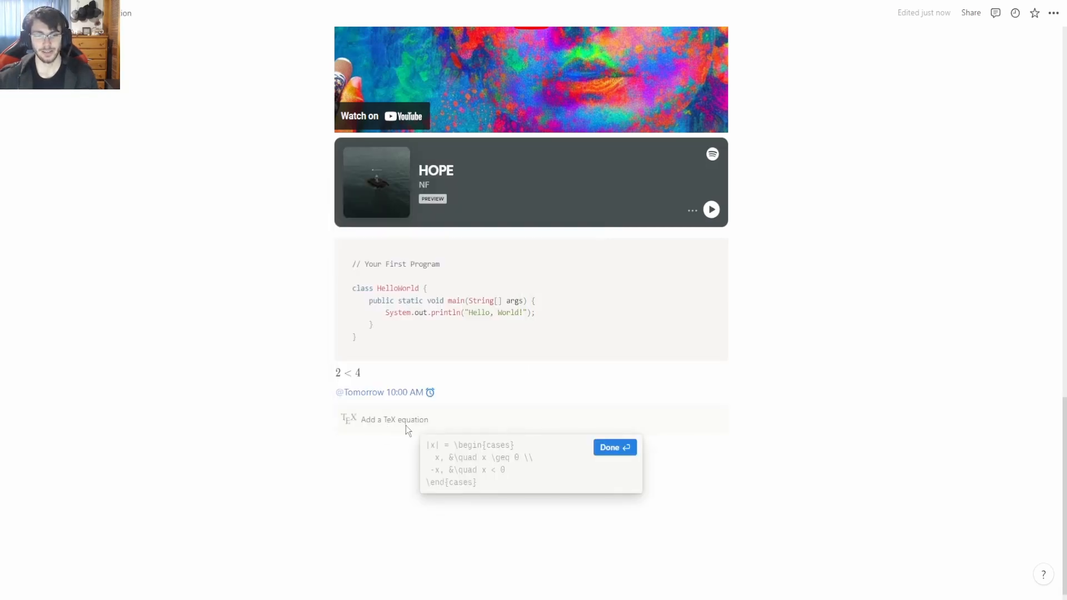
{"action": "key", "text": "Escape"}
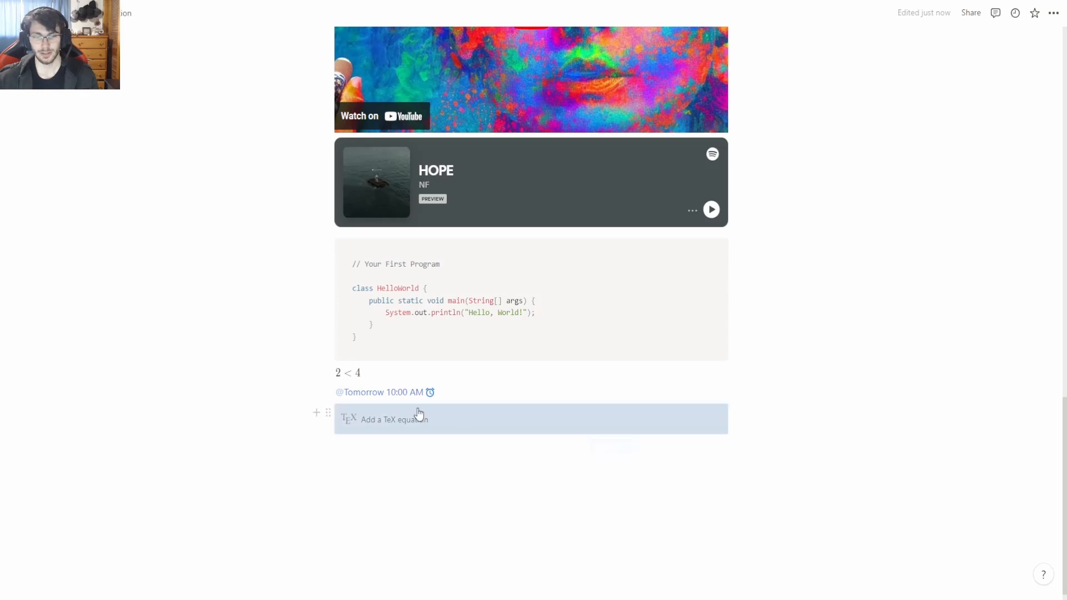
{"action": "left_click", "coordinate": [369, 419]}
{"action": "type", "text": "x"}
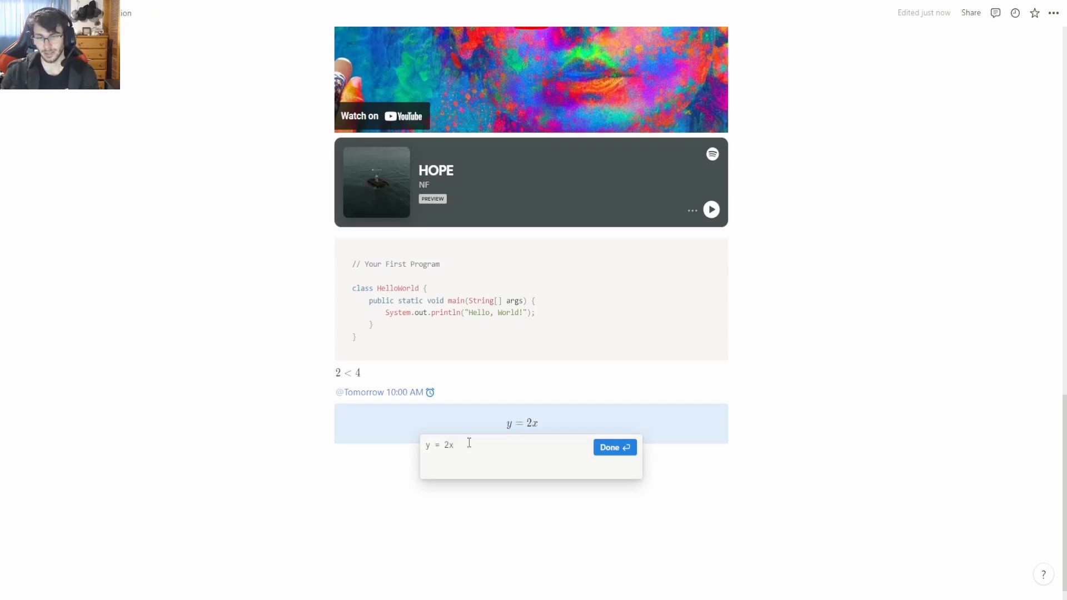
{"action": "left_click", "coordinate": [466, 470]}
- Insert a template button block below the y = 2x equation
{"action": "type", "text": "/"}
{"action": "scroll", "coordinate": [425, 327], "scroll_direction": "down", "scroll_amount": 5}
{"action": "scroll", "coordinate": [420, 318], "scroll_direction": "up", "scroll_amount": 6}
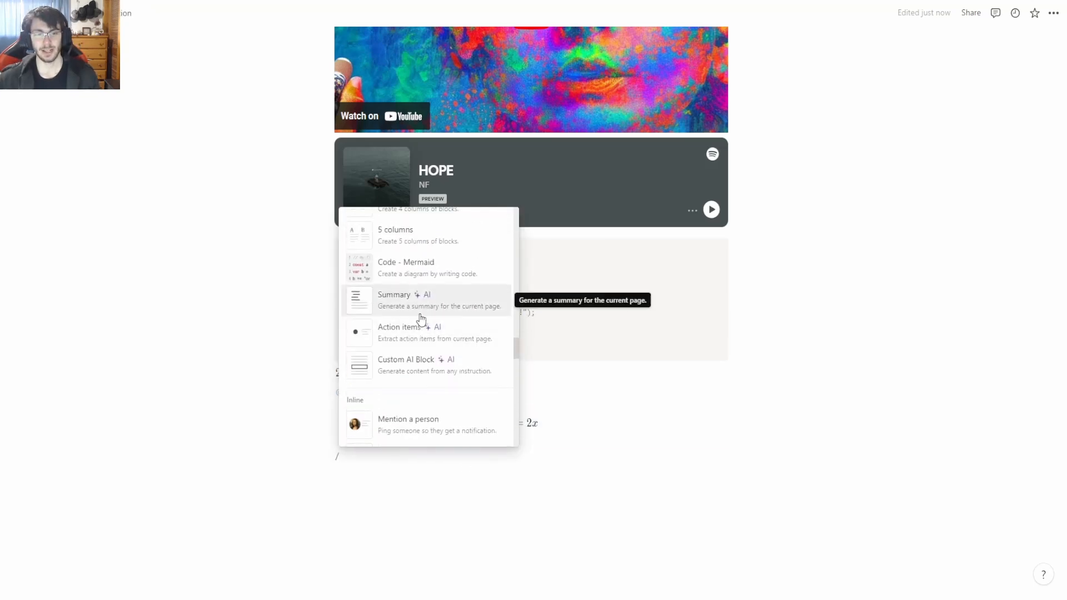
{"action": "scroll", "coordinate": [421, 318], "scroll_direction": "up", "scroll_amount": 6}
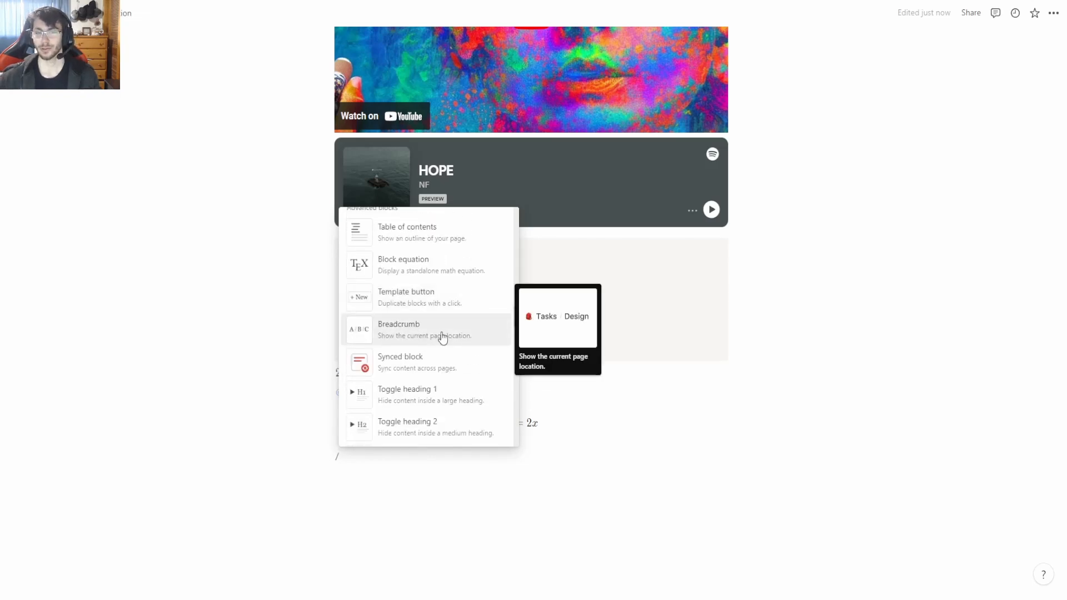
{"action": "left_click", "coordinate": [423, 303]}
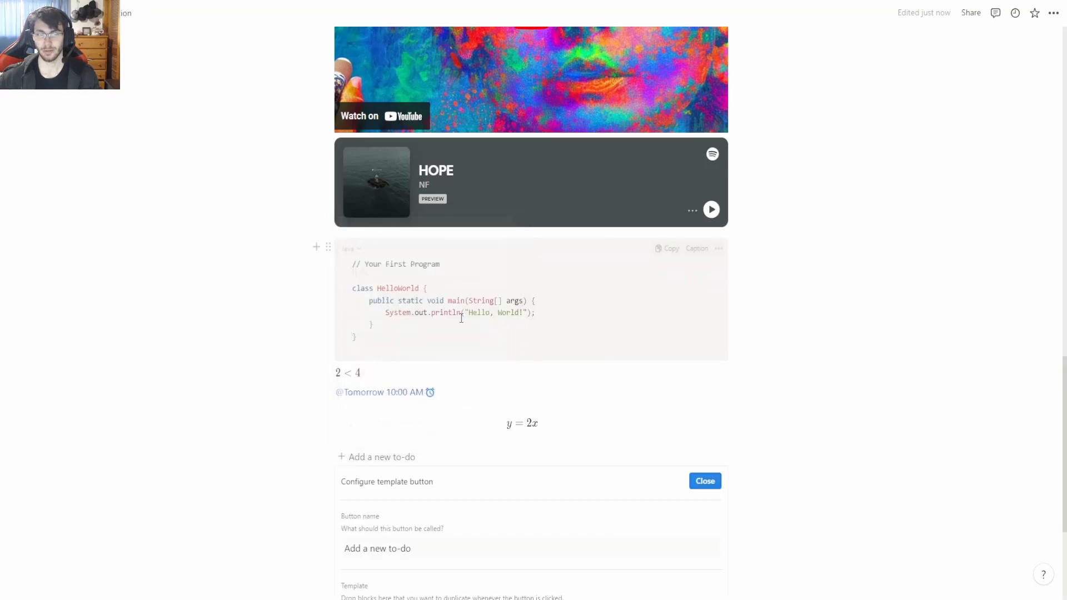
- Move the Java code block, the Tomorrow 10:00 AM reminder and the 2 < 4 equation into the template button's template
{"action": "scroll", "coordinate": [456, 327], "scroll_direction": "down", "scroll_amount": 3}
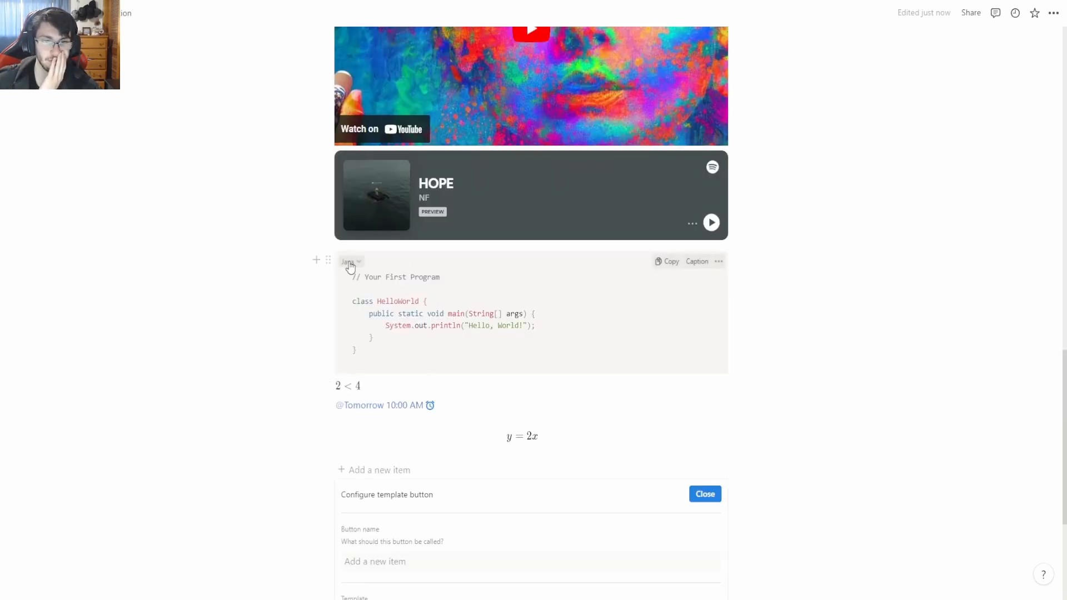
{"action": "left_click_drag", "start_coordinate": [329, 260], "coordinate": [433, 413]}
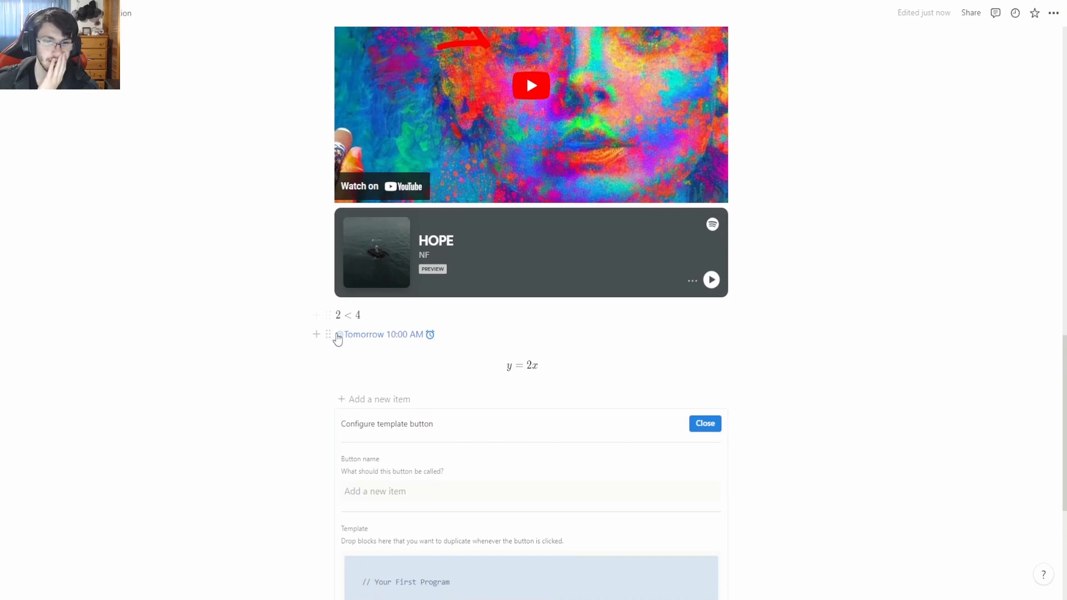
{"action": "left_click_drag", "start_coordinate": [329, 332], "coordinate": [385, 396]}
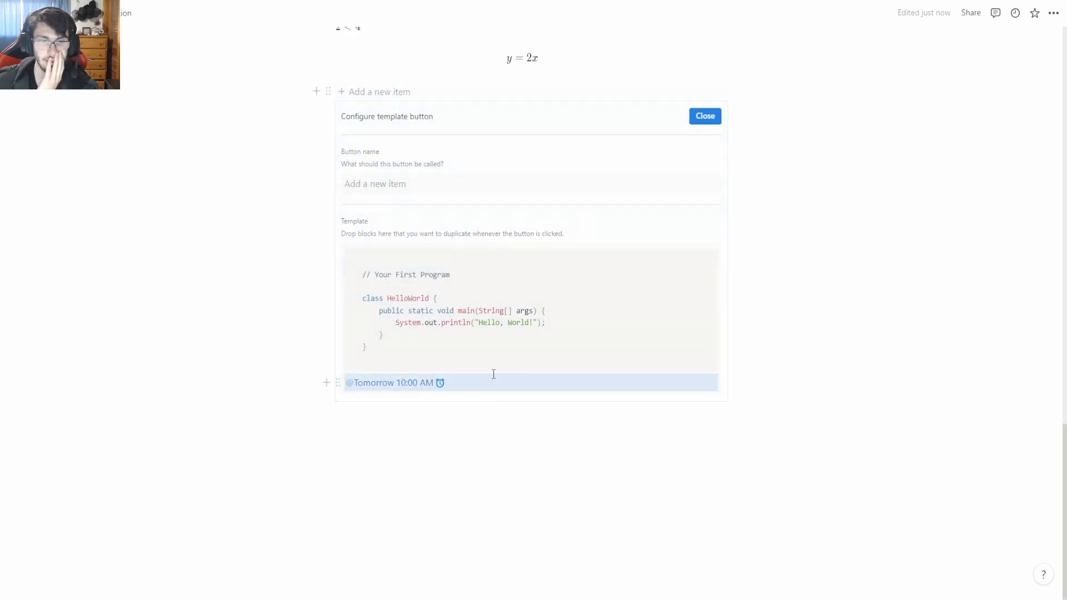
{"action": "scroll", "coordinate": [354, 273], "scroll_direction": "up", "scroll_amount": 3}
{"action": "left_click_drag", "start_coordinate": [329, 204], "coordinate": [424, 521]}
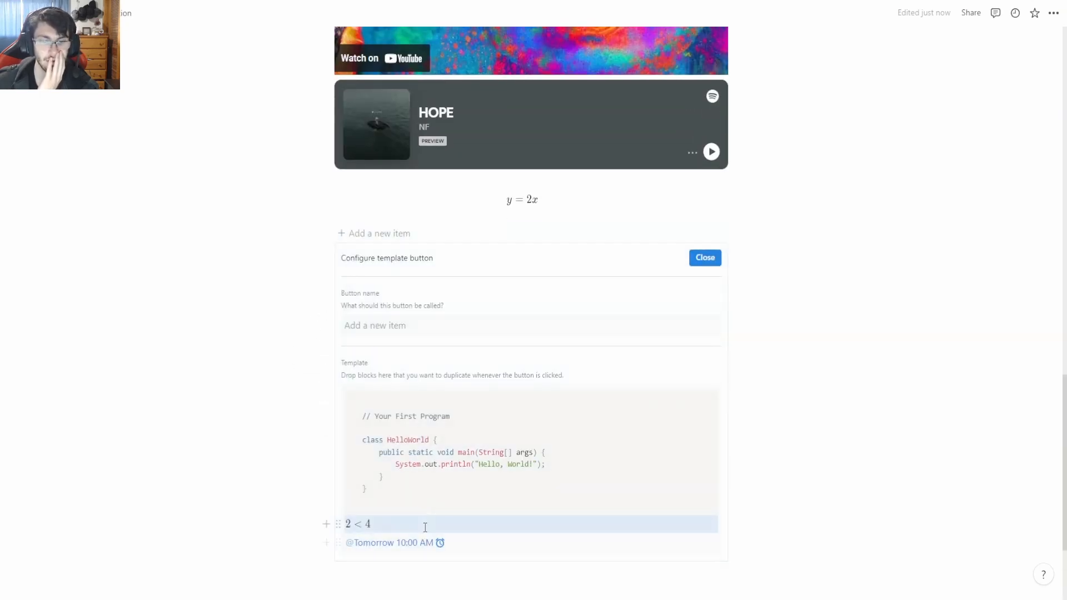
- Name the template button Test Template But
{"action": "left_click", "coordinate": [400, 169]}
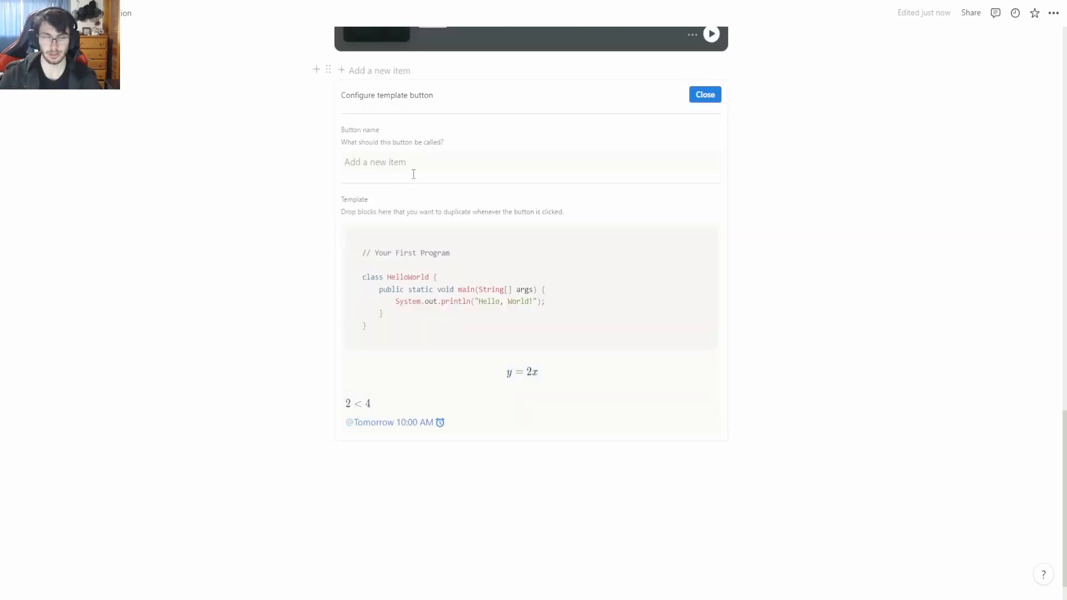
{"action": "type", "text": "Test Template But"}
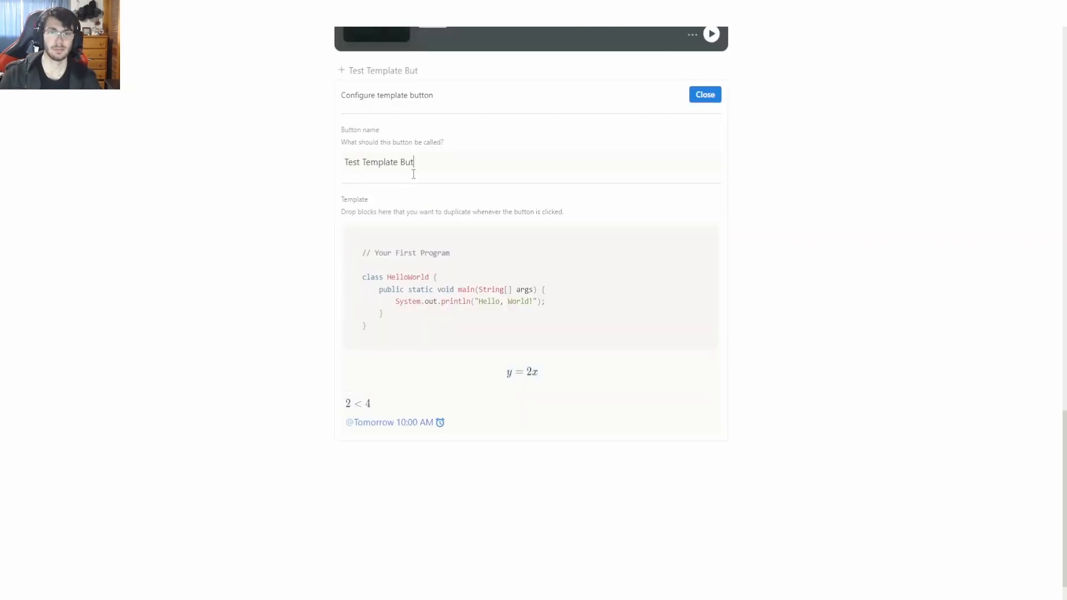
{"action": "type", "text": "hing"}
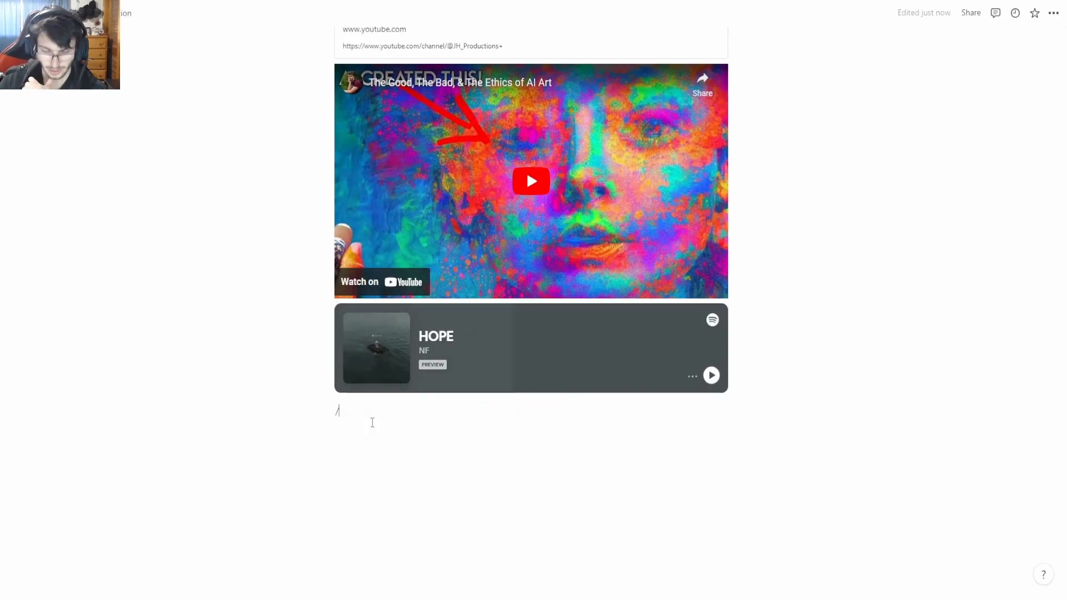
- Look through the blocks available to insert below the HOPE Spotify embed, from basic blocks down to Breadcrumb, then dismiss the list
{"action": "type", "text": "/"}
{"action": "scroll", "coordinate": [440, 305], "scroll_direction": "down", "scroll_amount": 8}
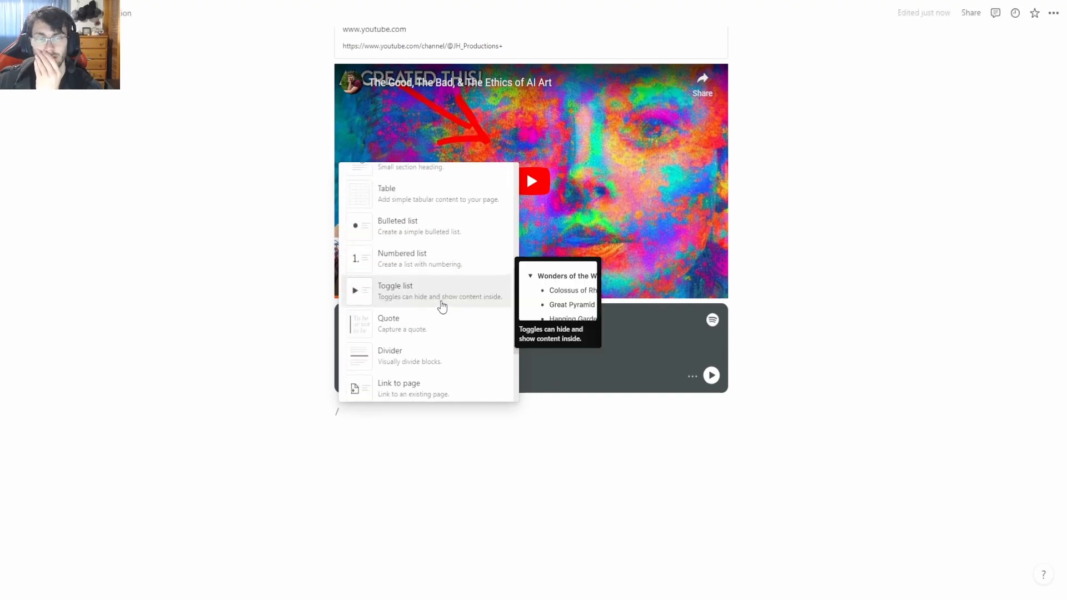
{"action": "scroll", "coordinate": [405, 316], "scroll_direction": "down", "scroll_amount": 10}
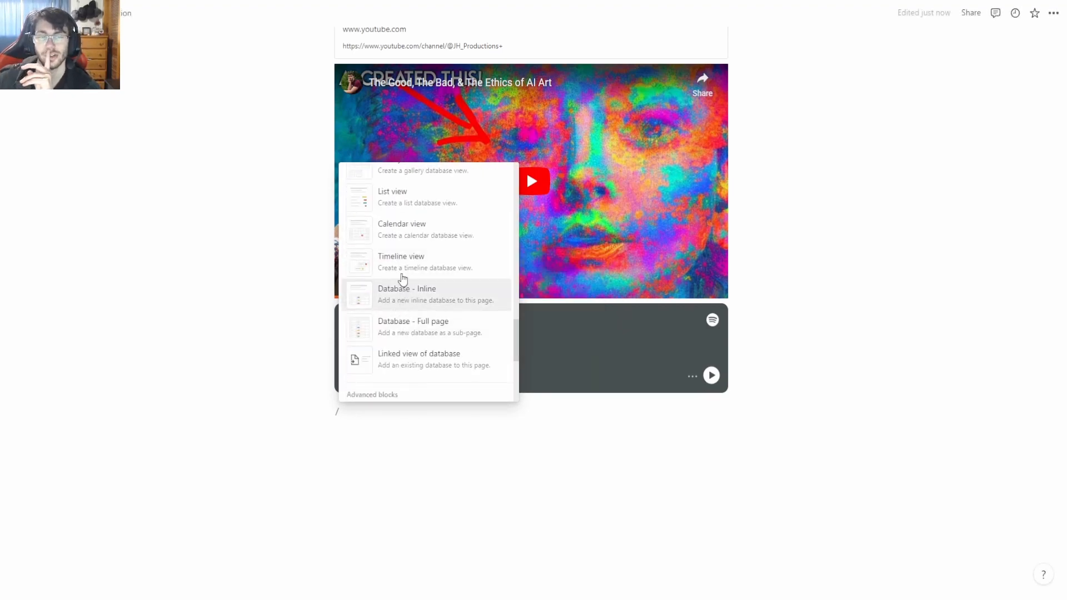
{"action": "scroll", "coordinate": [404, 271], "scroll_direction": "down", "scroll_amount": 3}
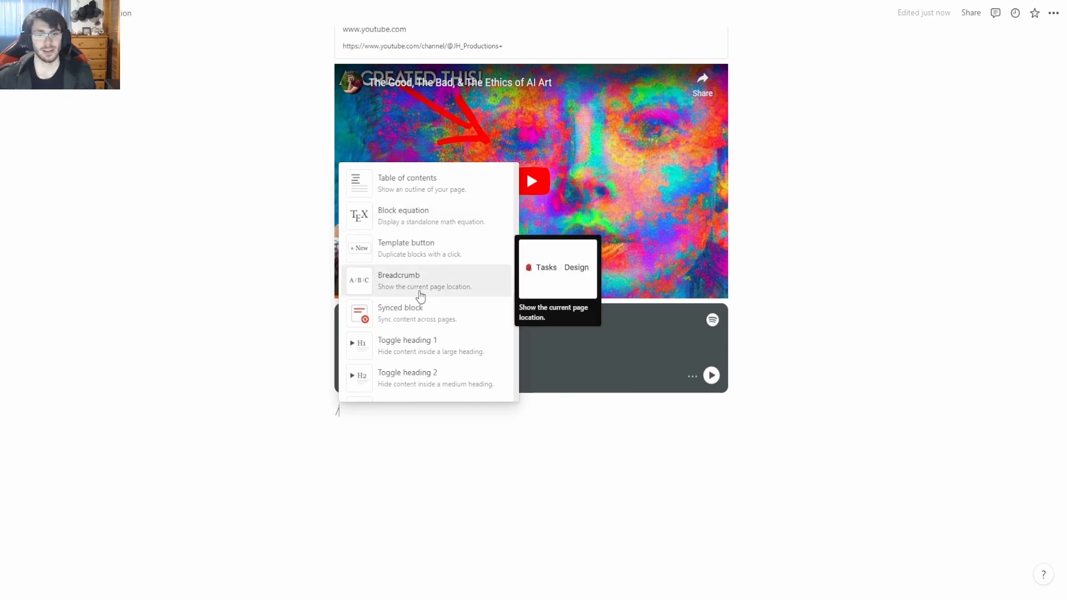
{"action": "key", "text": "Escape"}
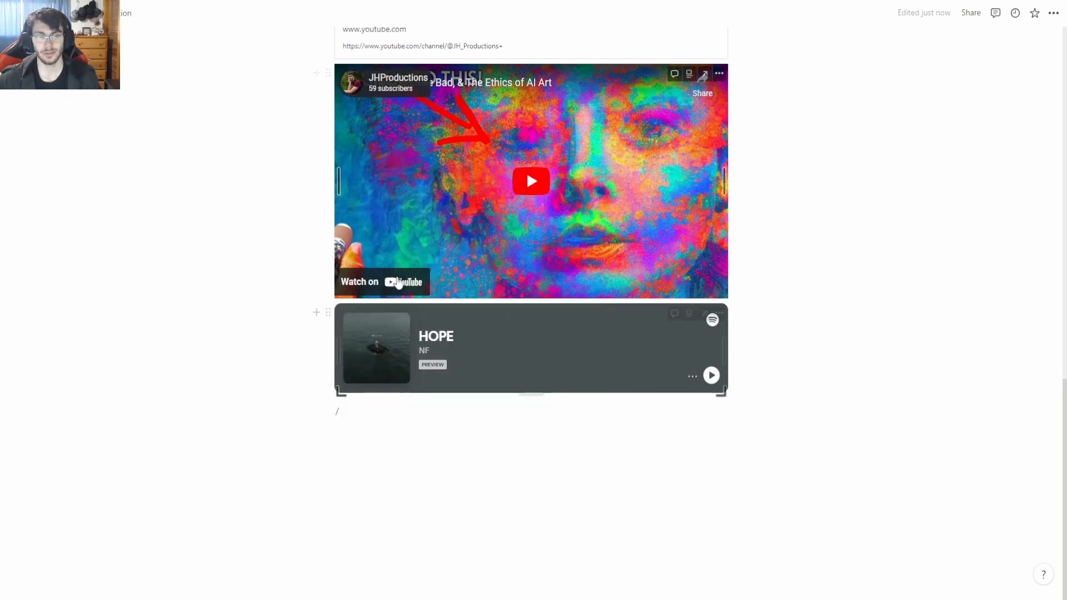
- On the Databases subpage, add an empty row to Database Table and insert a template button block below the table
{"action": "scroll", "coordinate": [371, 284], "scroll_direction": "up", "scroll_amount": 4}
{"action": "scroll", "coordinate": [465, 185], "scroll_direction": "up", "scroll_amount": 3}
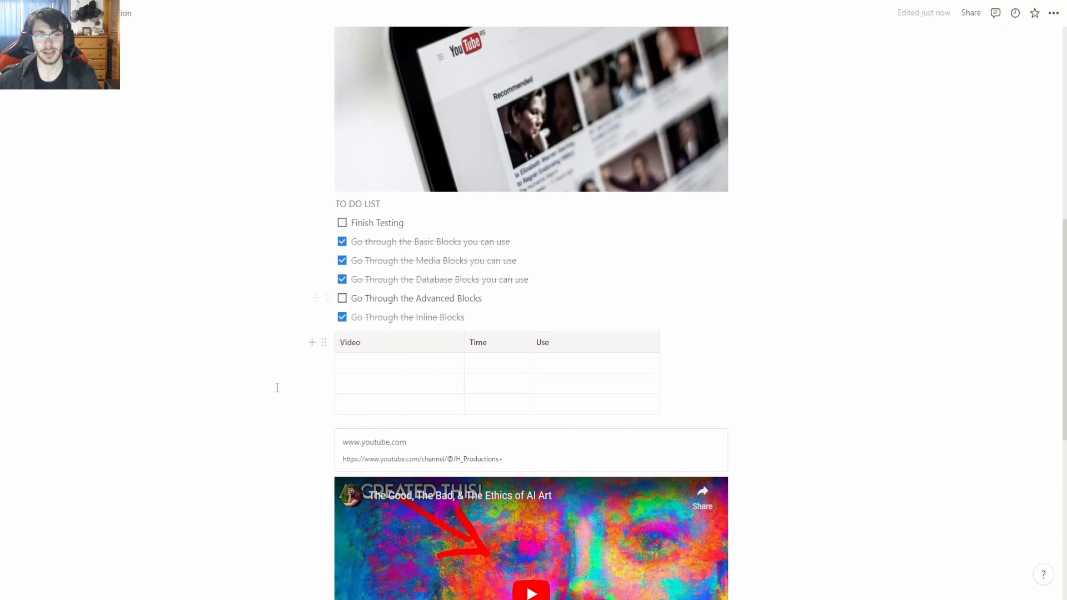
{"action": "scroll", "coordinate": [290, 404], "scroll_direction": "up", "scroll_amount": 6}
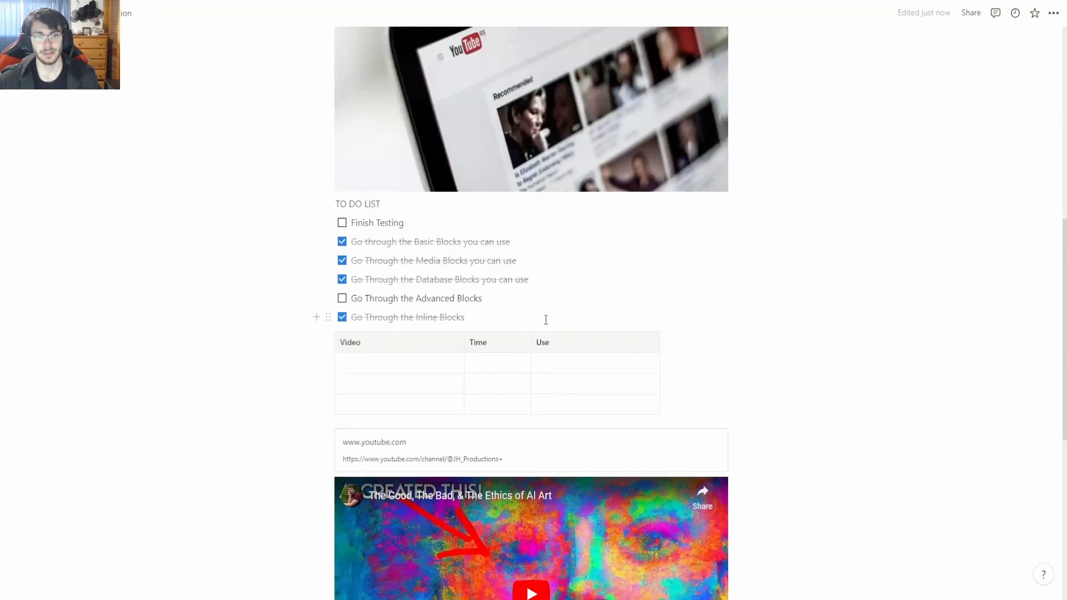
{"action": "scroll", "coordinate": [547, 319], "scroll_direction": "down", "scroll_amount": 6}
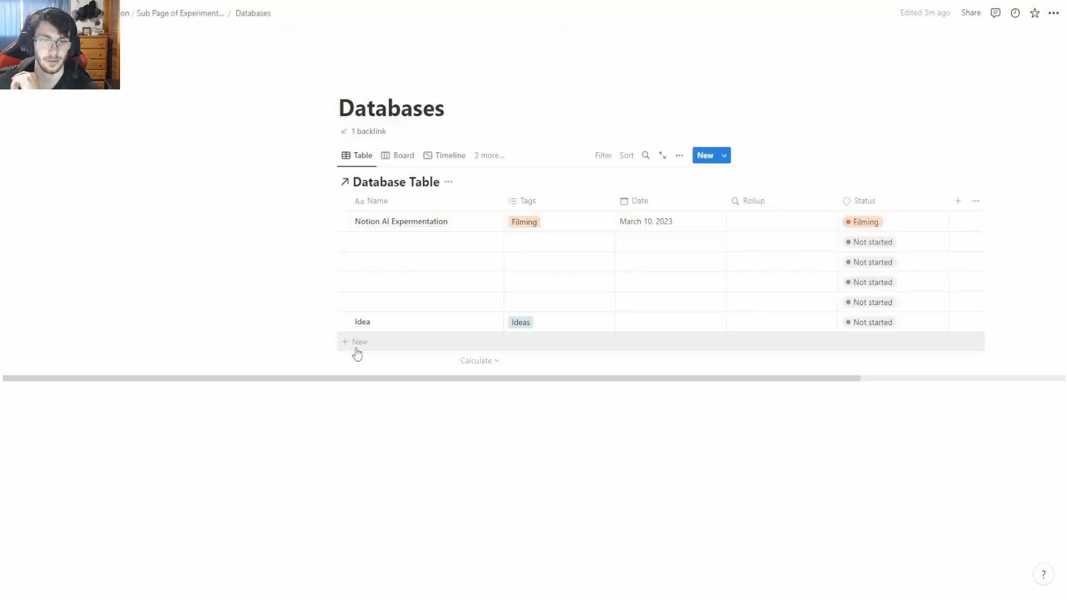
{"action": "left_click", "coordinate": [358, 353]}
{"action": "left_click", "coordinate": [532, 414]}
{"action": "type", "text": "/temp"}
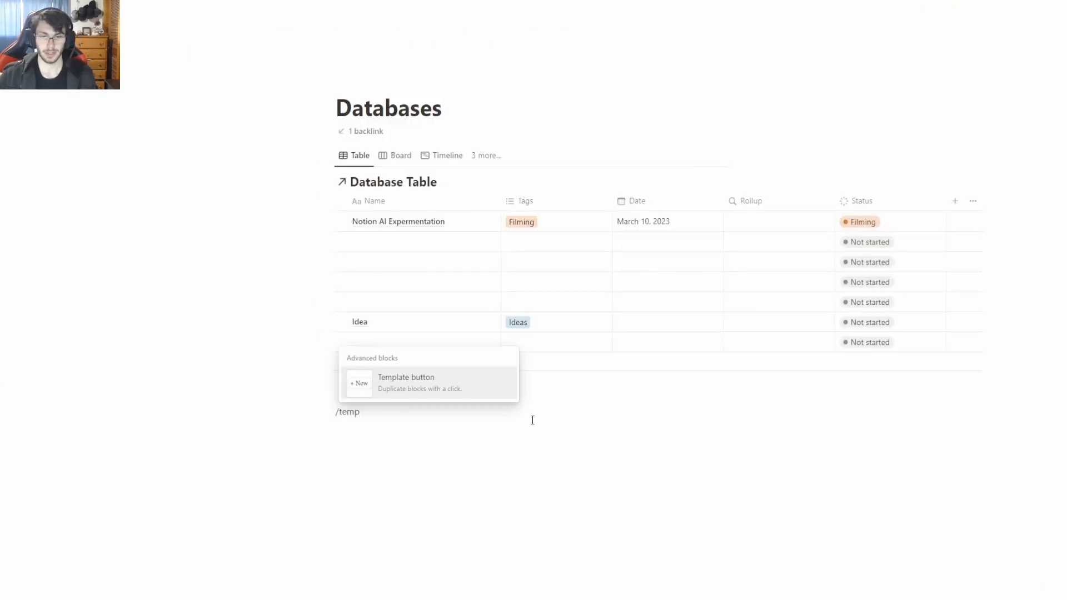
{"action": "key", "text": "Return"}
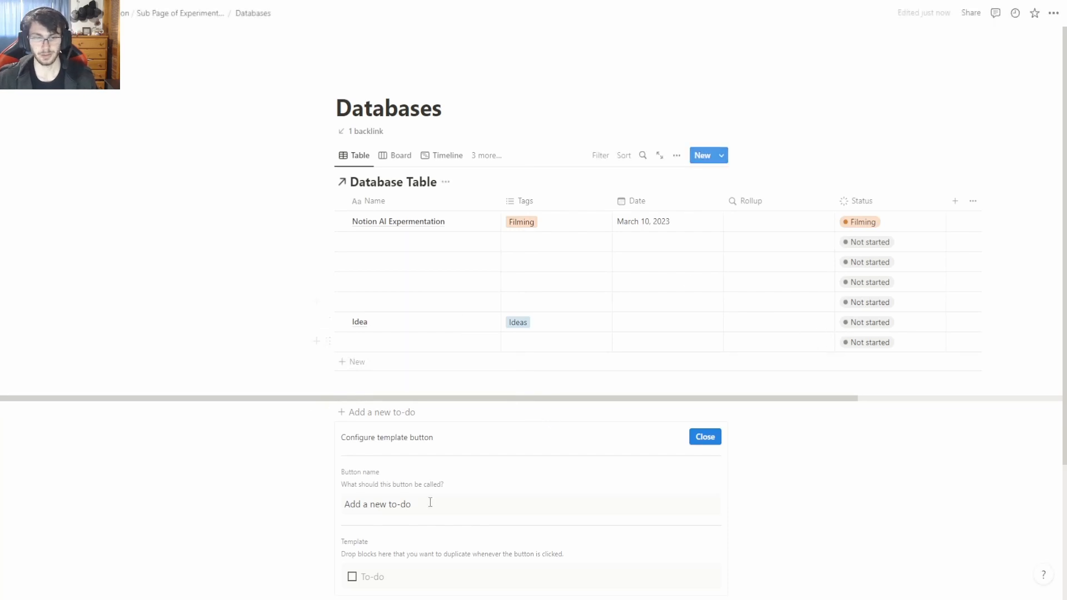
- Move Database Table into the template button's template and start replacing the button name with text beginning with T
{"action": "left_click_drag", "start_coordinate": [327, 155], "coordinate": [388, 460]}
{"action": "left_click", "coordinate": [339, 466]}
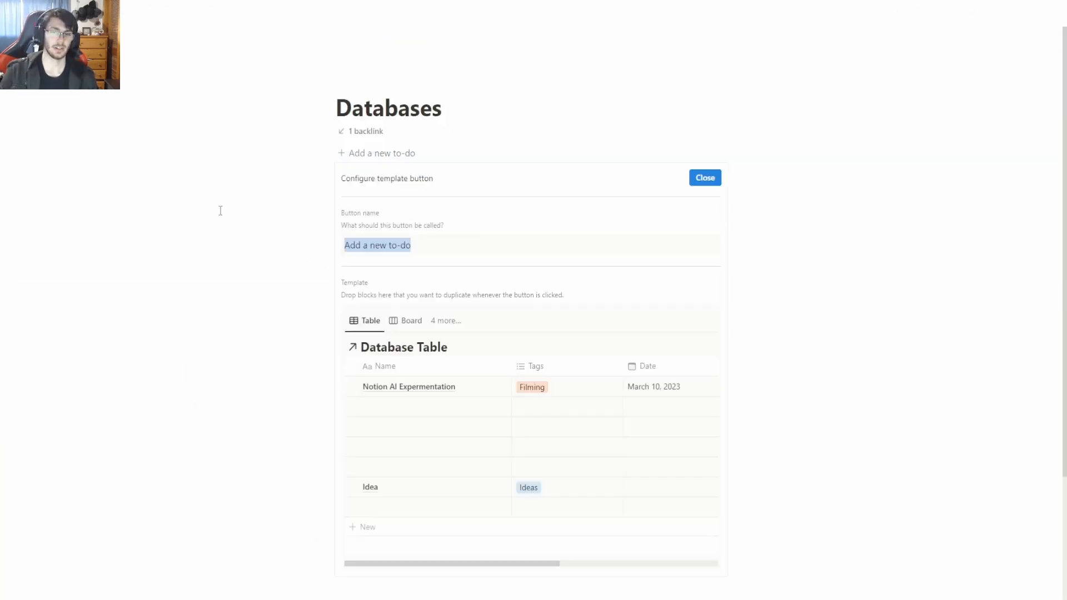
{"action": "type", "text": "T"}
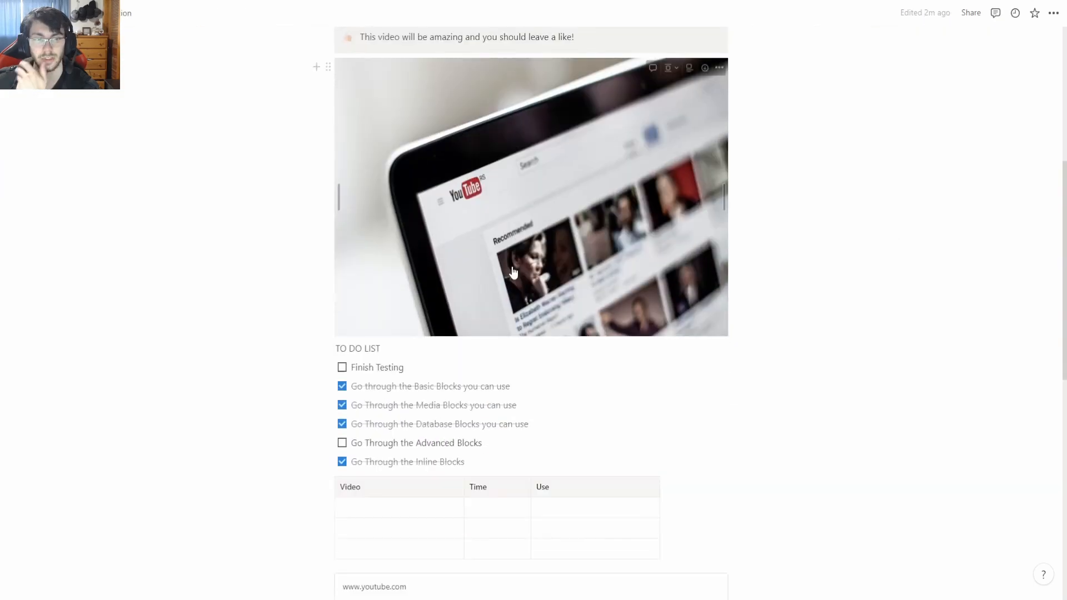
- Back on the experimental page, insert a synced block below the HOPE Spotify embed
{"action": "scroll", "coordinate": [503, 271], "scroll_direction": "down", "scroll_amount": 10}
{"action": "left_click", "coordinate": [451, 407]}
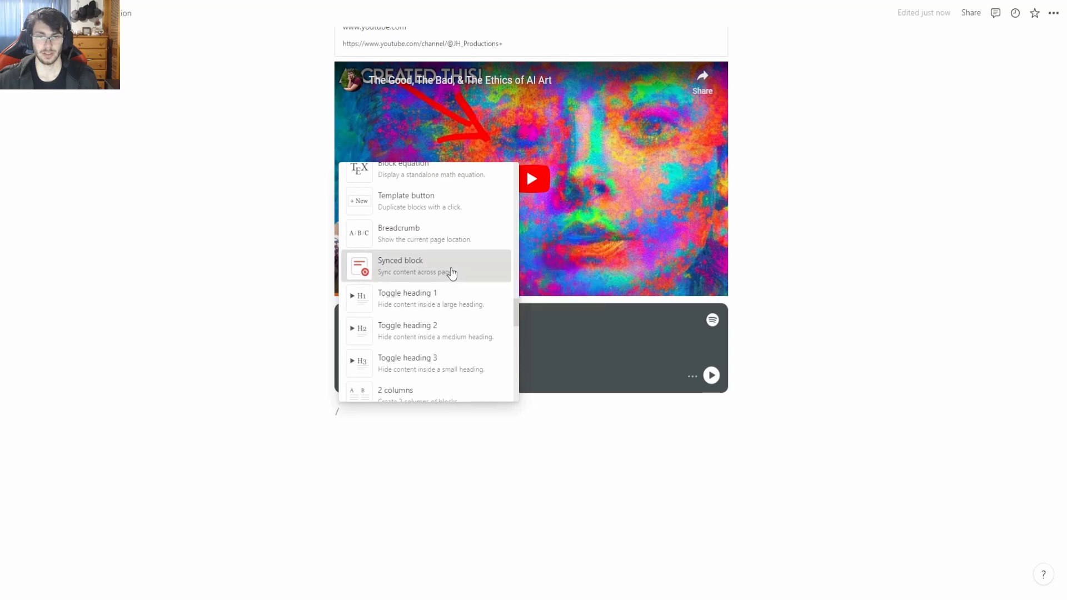
{"action": "left_click", "coordinate": [450, 272]}
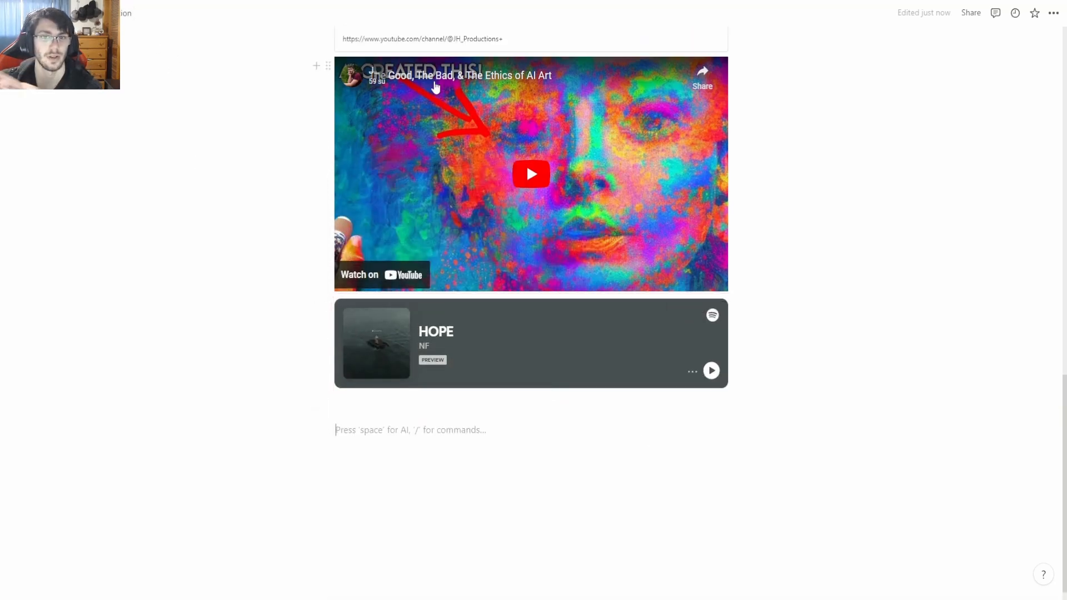
- Unsync all copies of the synced block that holds the HOPE Spotify embed
{"action": "scroll", "coordinate": [526, 164], "scroll_direction": "up", "scroll_amount": 15}
{"action": "left_click", "coordinate": [372, 310]}
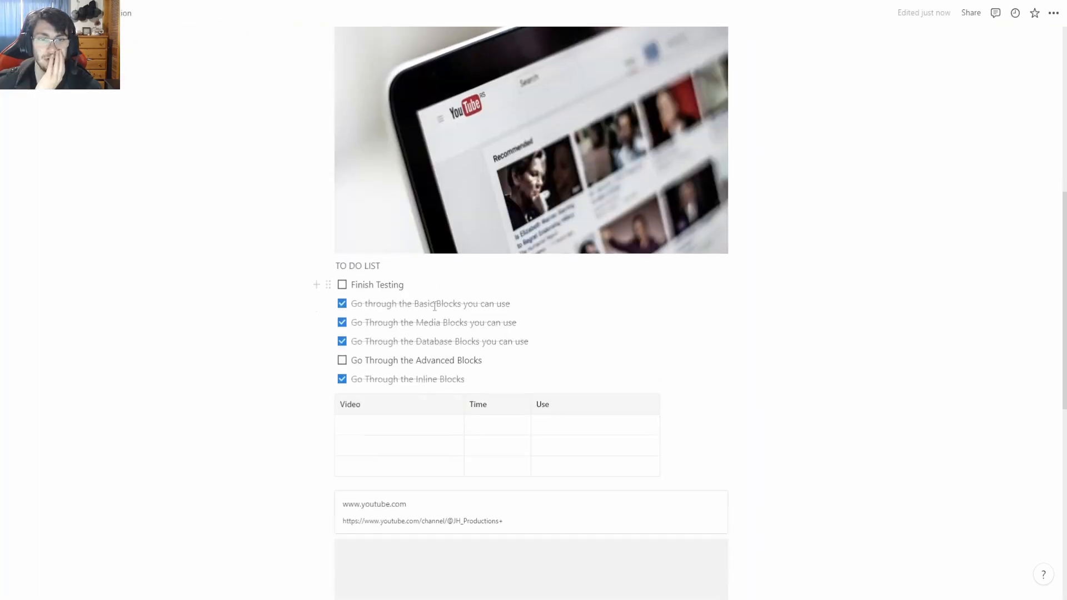
{"action": "scroll", "coordinate": [415, 316], "scroll_direction": "down", "scroll_amount": 9}
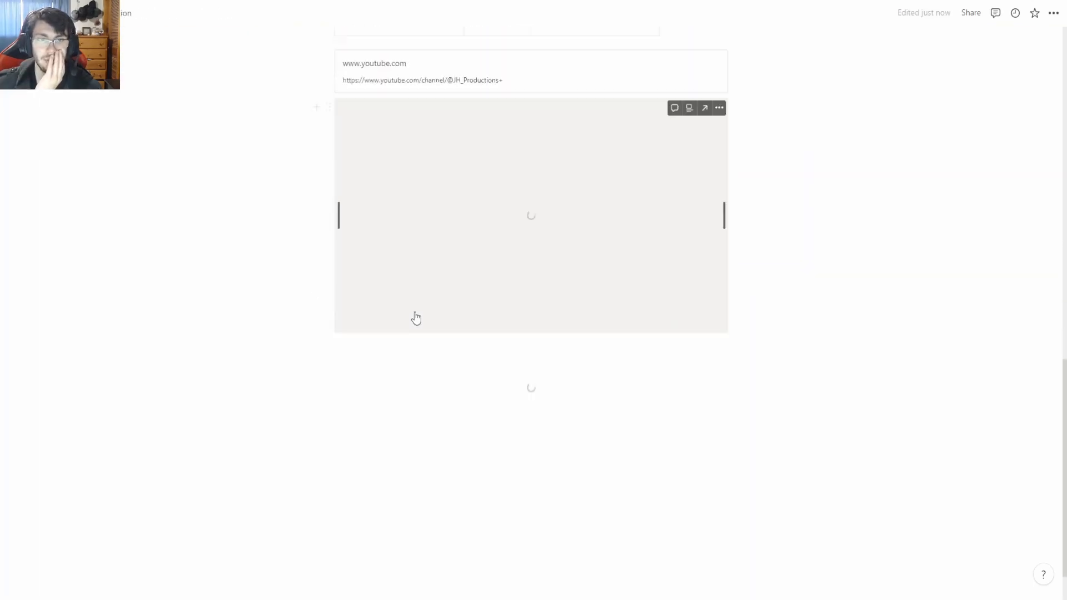
{"action": "left_click", "coordinate": [327, 291]}
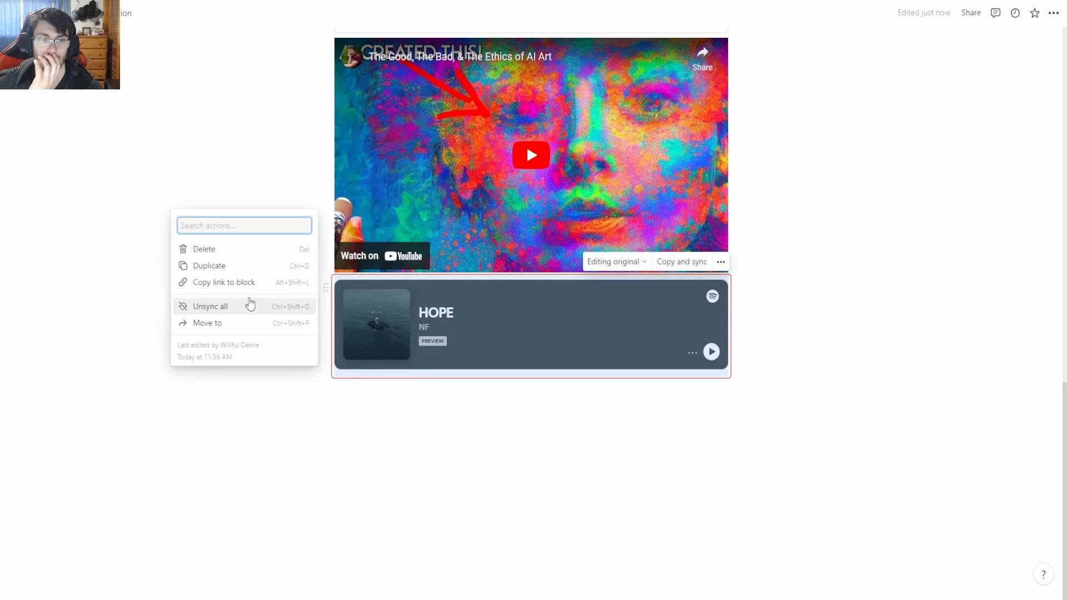
{"action": "left_click", "coordinate": [262, 307]}
- Insert a Toggle heading 1 block below the HOPE Spotify embed and undo it
{"action": "type", "text": "/"}
{"action": "scroll", "coordinate": [420, 269], "scroll_direction": "down", "scroll_amount": 5}
{"action": "scroll", "coordinate": [424, 298], "scroll_direction": "up", "scroll_amount": 3}
{"action": "scroll", "coordinate": [424, 290], "scroll_direction": "down", "scroll_amount": 3}
{"action": "scroll", "coordinate": [420, 261], "scroll_direction": "up", "scroll_amount": 4}
{"action": "left_click", "coordinate": [419, 247]}
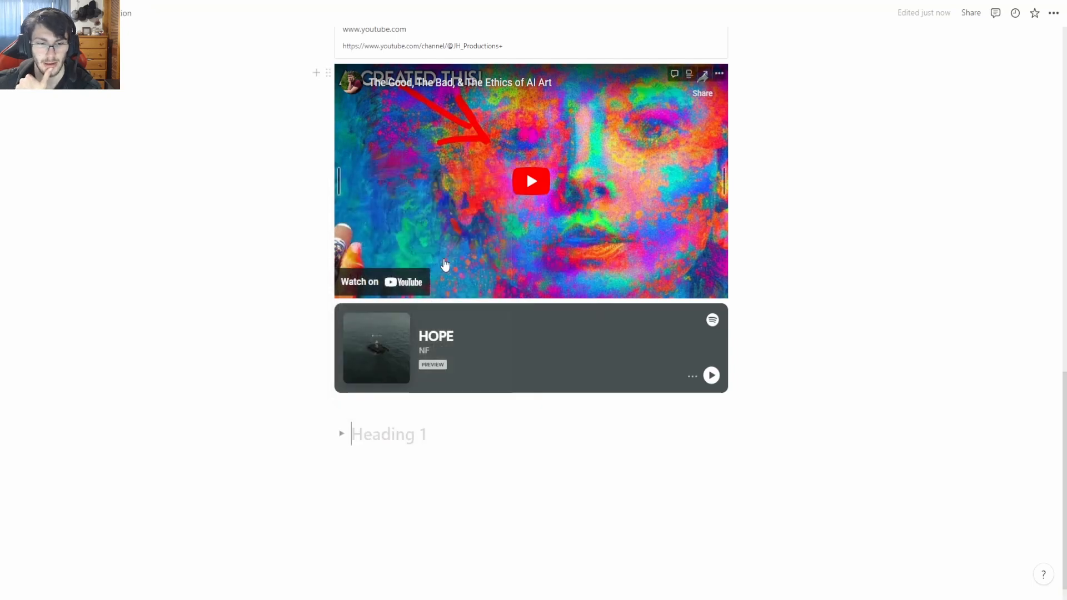
{"action": "key", "text": "ctrl+z"}
- Insert a toggle list below the HOPE Spotify embed, then expand and collapse it
{"action": "type", "text": "tog"}
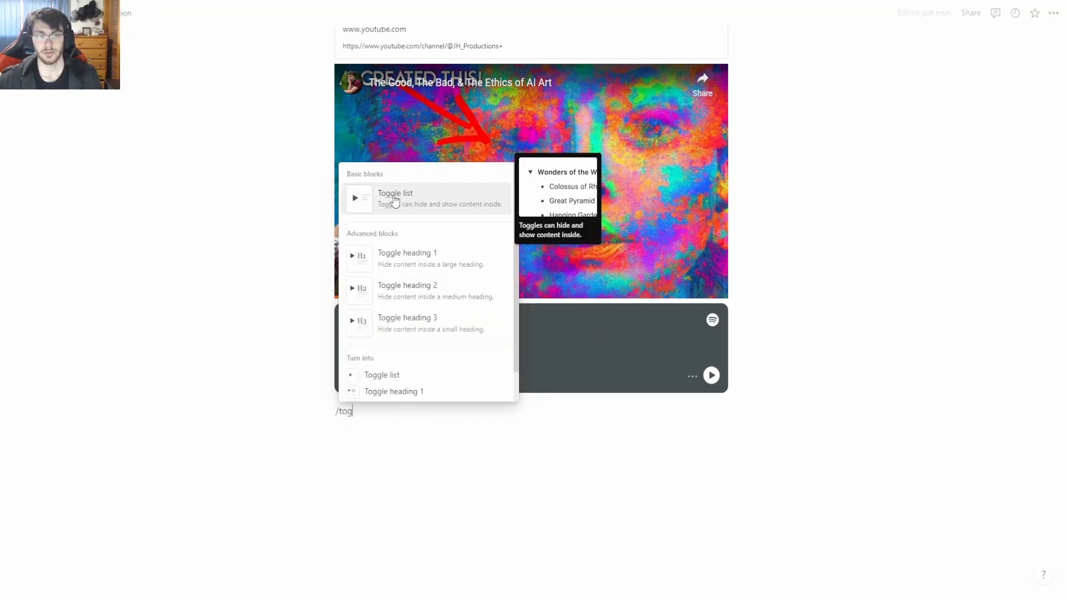
{"action": "left_click", "coordinate": [375, 195]}
{"action": "left_click", "coordinate": [341, 412]}
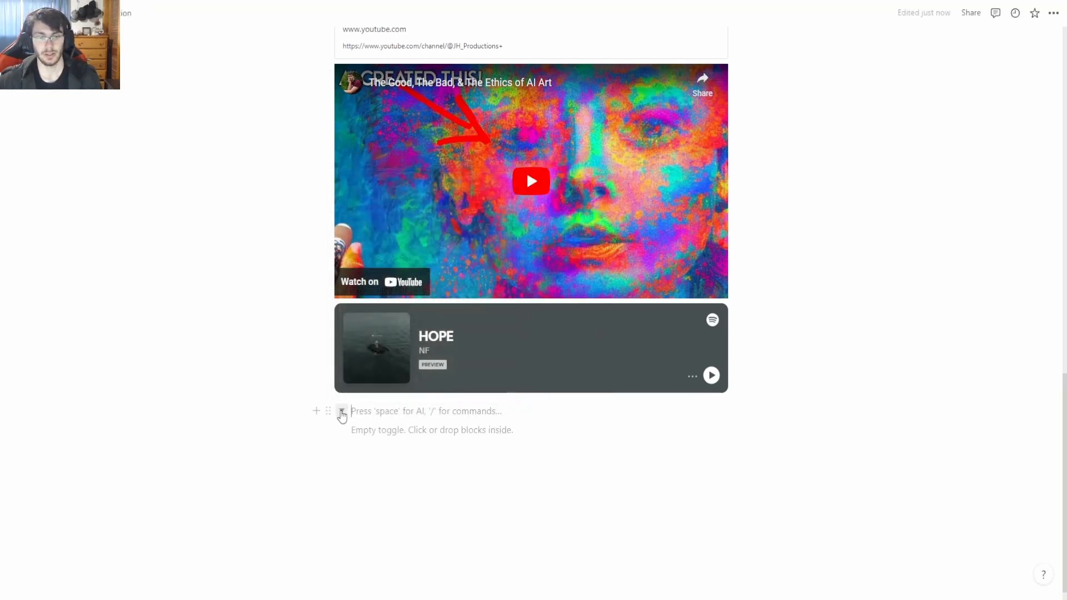
{"action": "left_click", "coordinate": [341, 411]}
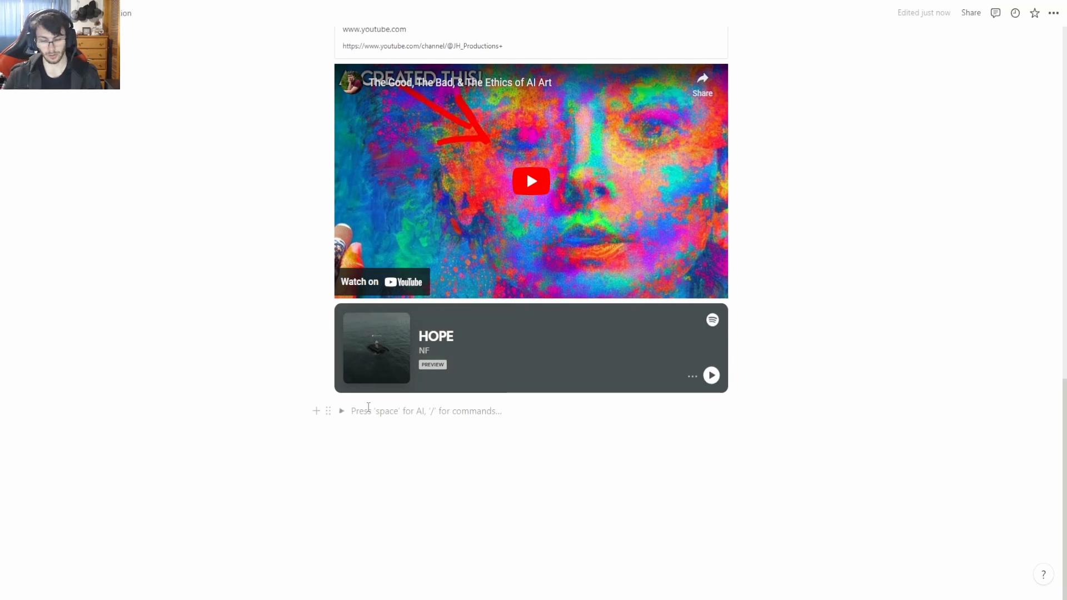
- Add an empty to-do item inside the toggle list and collapse the toggle
{"action": "type", "text": "/too"}
{"action": "key", "text": "Return"}
{"action": "left_click", "coordinate": [341, 411]}
{"action": "left_click", "coordinate": [341, 411]}
{"action": "type", "text": "/to"}
{"action": "key", "text": "Return"}
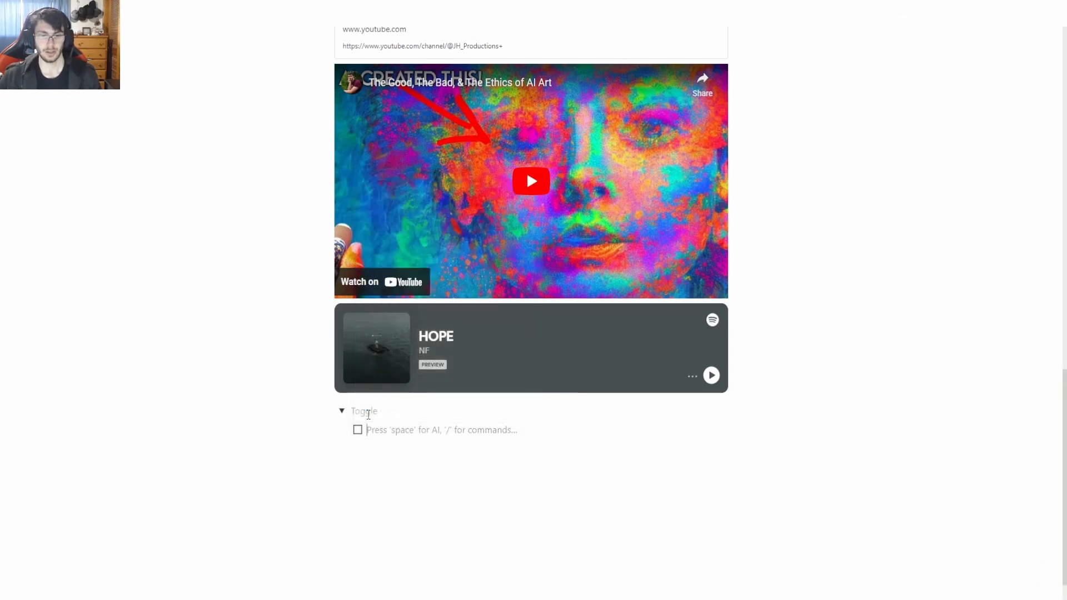
{"action": "left_click", "coordinate": [342, 411]}
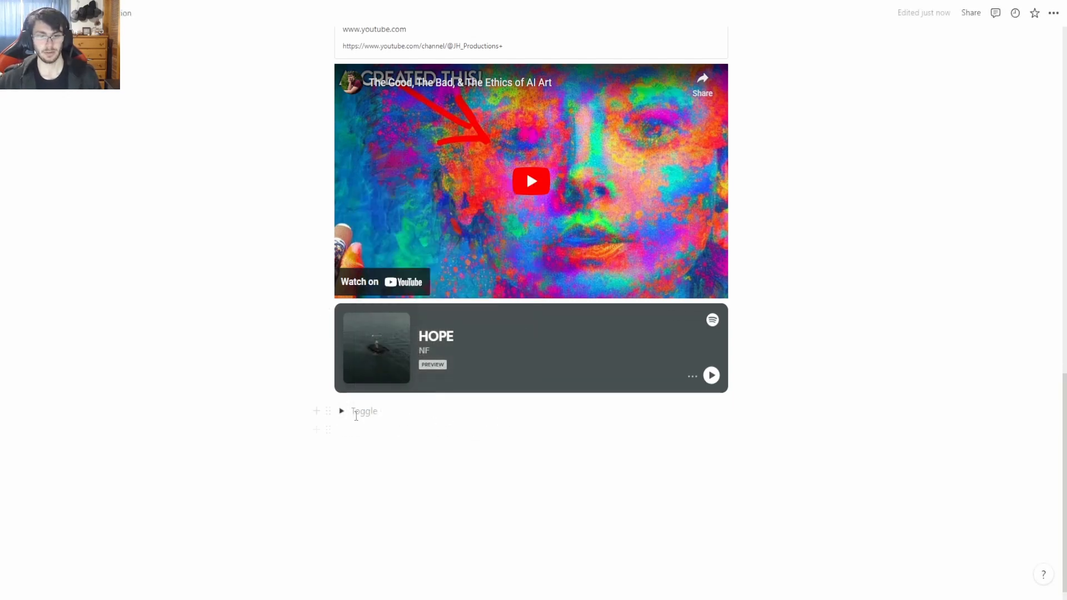
- Delete the toggle list below the HOPE Spotify embed
{"action": "left_click", "coordinate": [361, 413]}
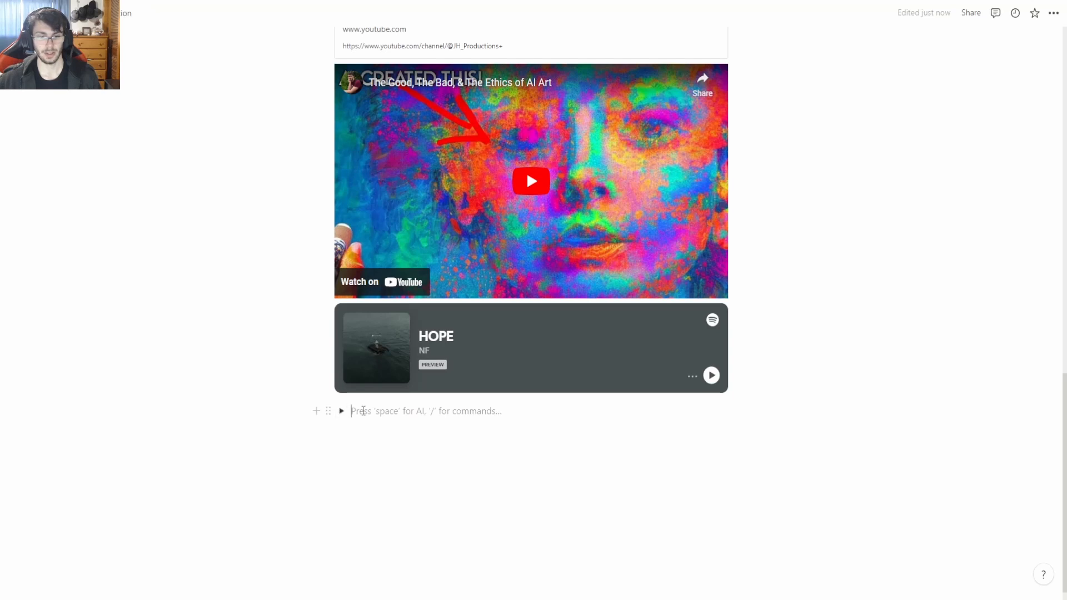
{"action": "left_click", "coordinate": [328, 411]}
{"action": "left_click", "coordinate": [217, 349]}
- Insert a two-column layout below the HOPE Spotify embed and add an empty to-do item in its first column
{"action": "type", "text": "/"}
{"action": "scroll", "coordinate": [445, 320], "scroll_direction": "down", "scroll_amount": 20}
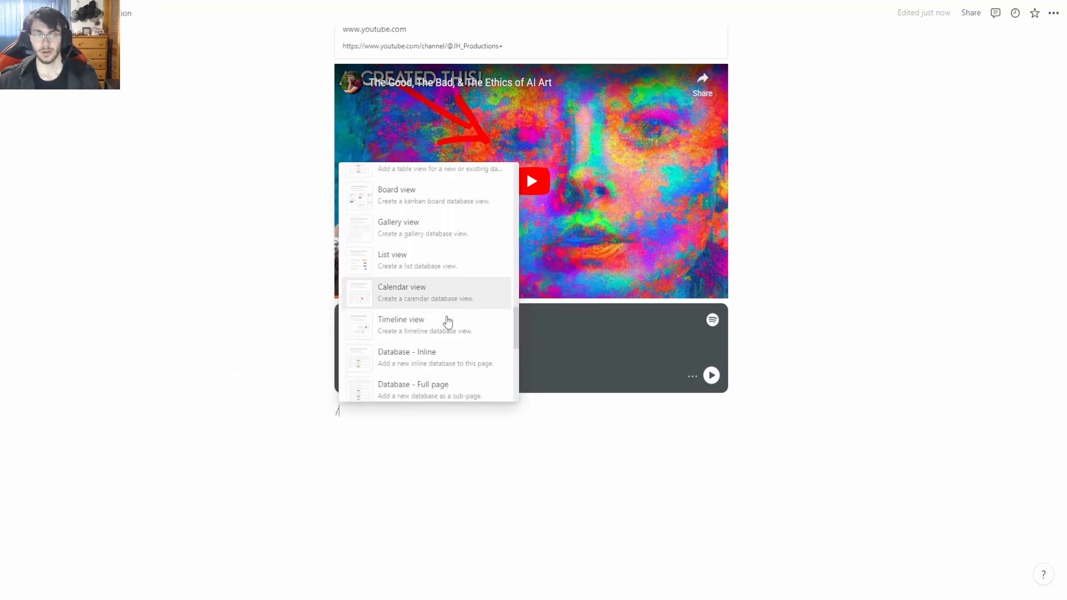
{"action": "scroll", "coordinate": [426, 323], "scroll_direction": "up", "scroll_amount": 1}
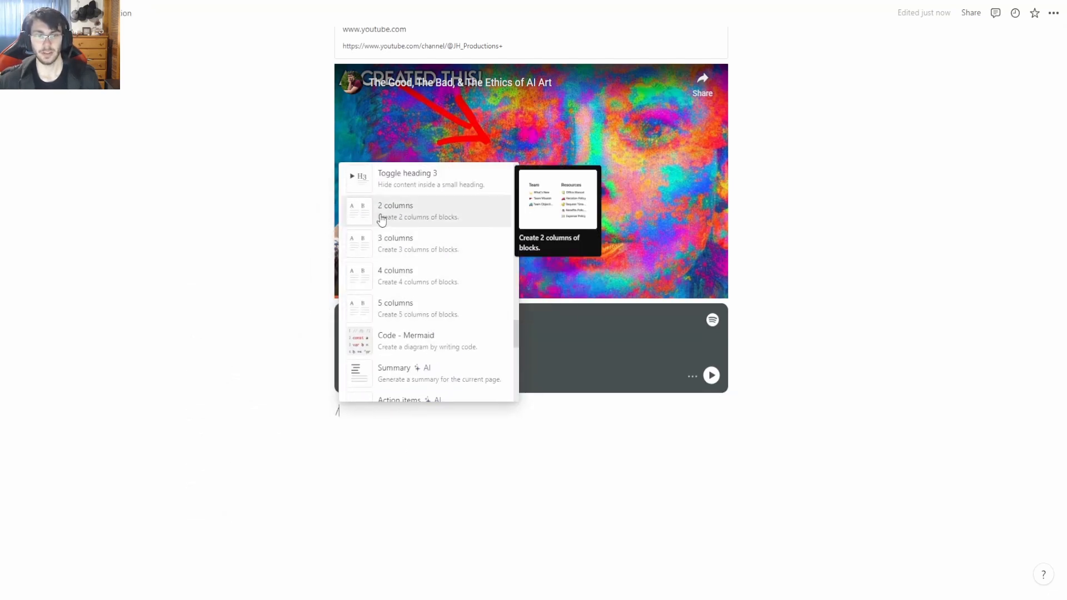
{"action": "scroll", "coordinate": [409, 245], "scroll_direction": "up", "scroll_amount": 2}
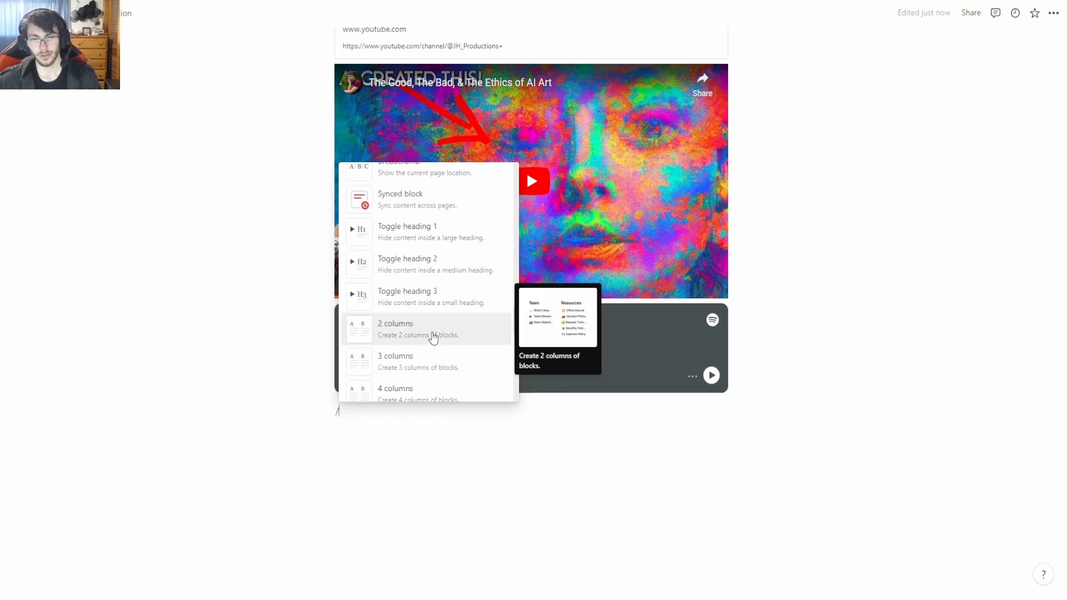
{"action": "key", "text": "BackSpace"}
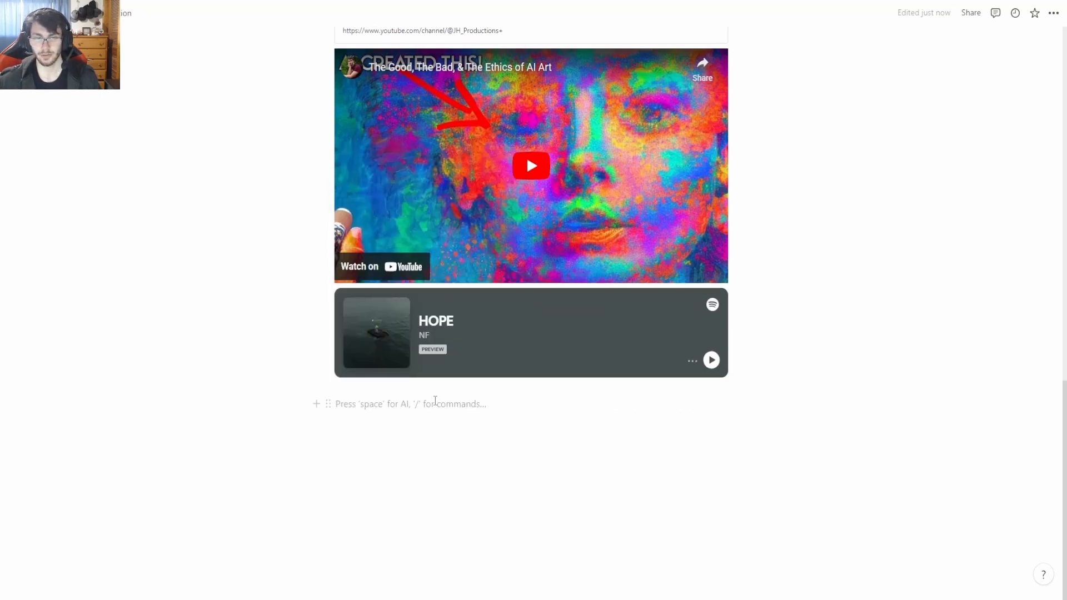
{"action": "type", "text": "/to"}
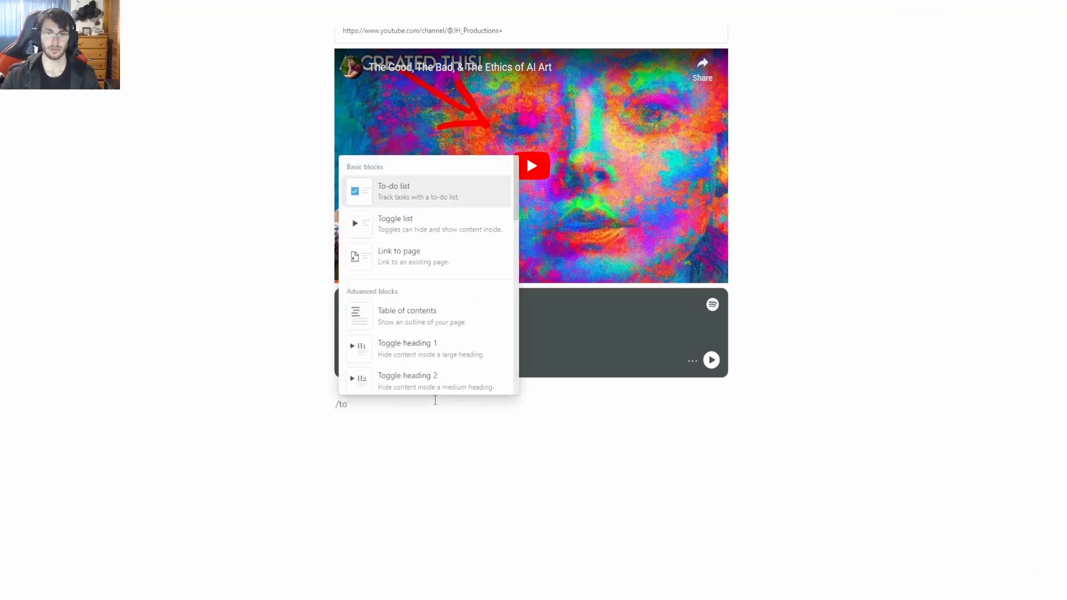
{"action": "key", "text": "Return"}
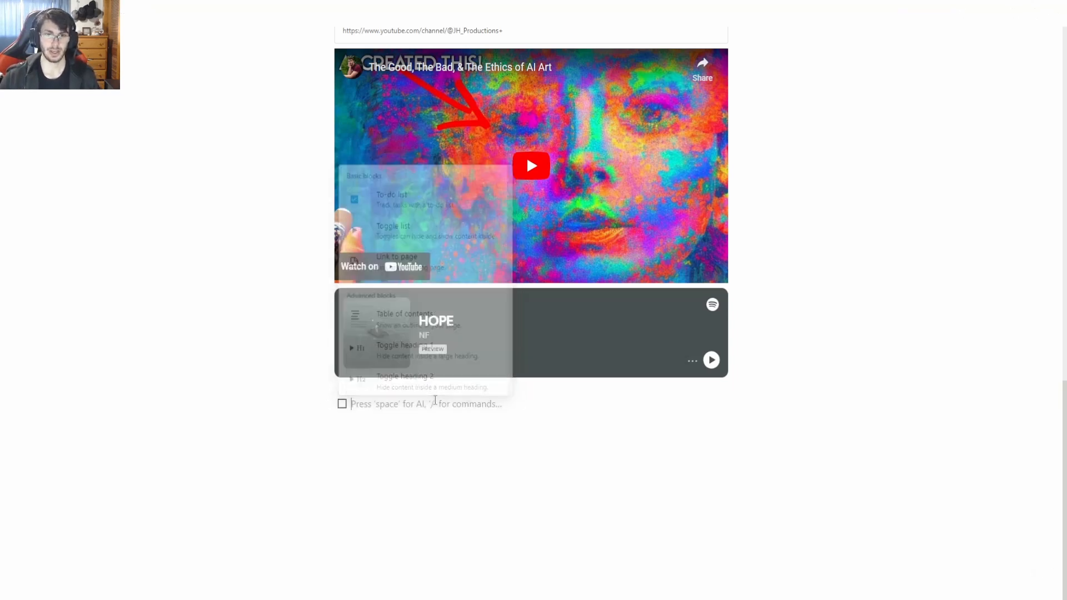
- Insert an empty simple table in the second column beside the to-do item
{"action": "left_click", "coordinate": [627, 415]}
{"action": "type", "text": "/"}
{"action": "left_click", "coordinate": [646, 251]}
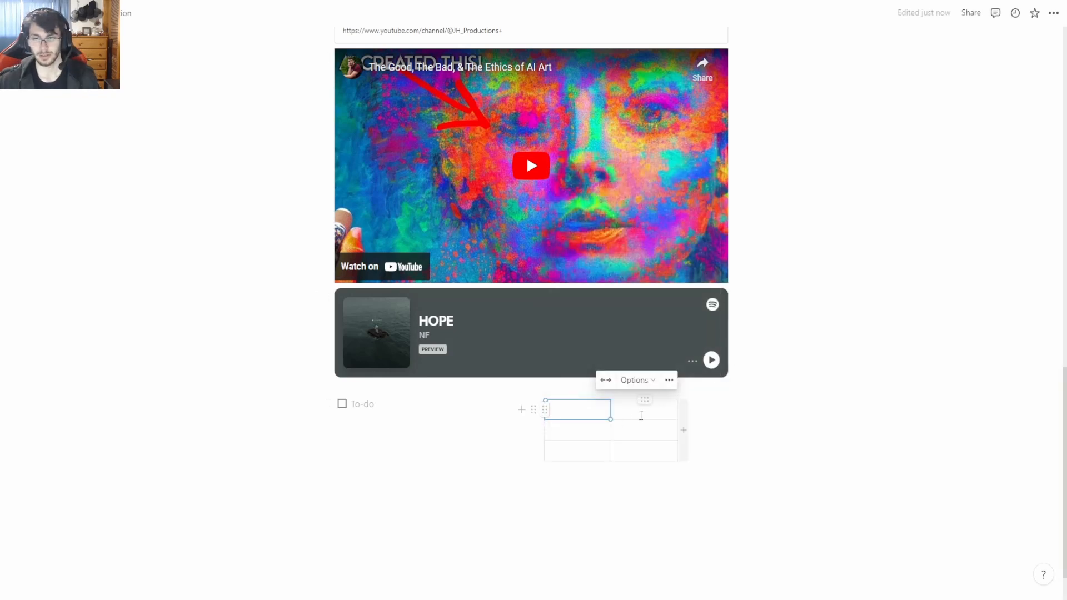
{"action": "left_click", "coordinate": [445, 410]}
{"action": "scroll", "coordinate": [523, 431], "scroll_direction": "down", "scroll_amount": 1}
{"action": "left_click", "coordinate": [487, 480]}
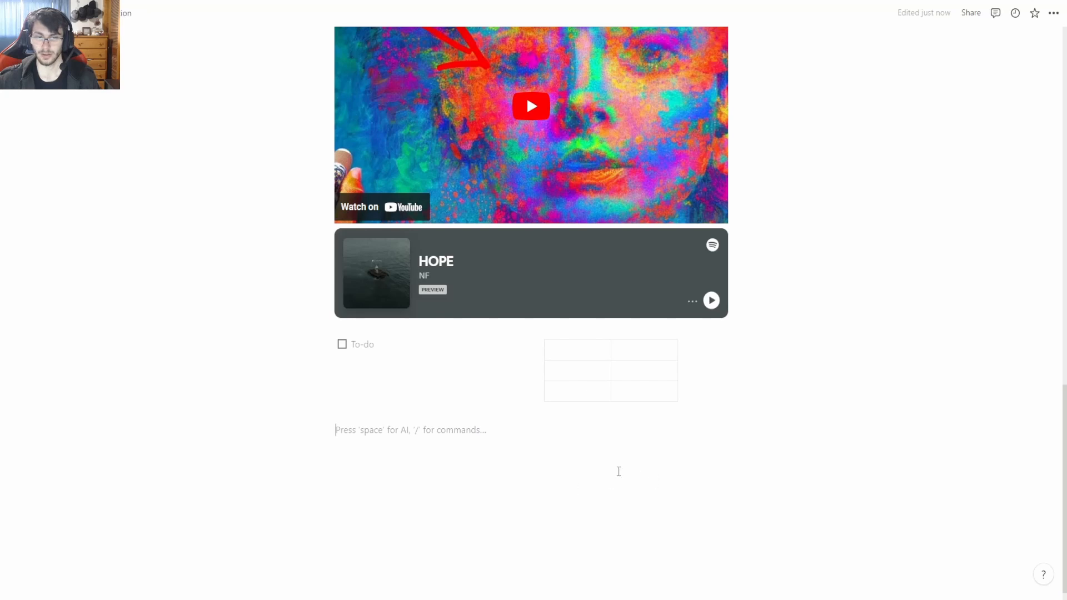
- Delete the to-do item and the empty table columns below the HOPE Spotify embed
{"action": "key", "text": "BackSpace"}
{"action": "left_click", "coordinate": [326, 344]}
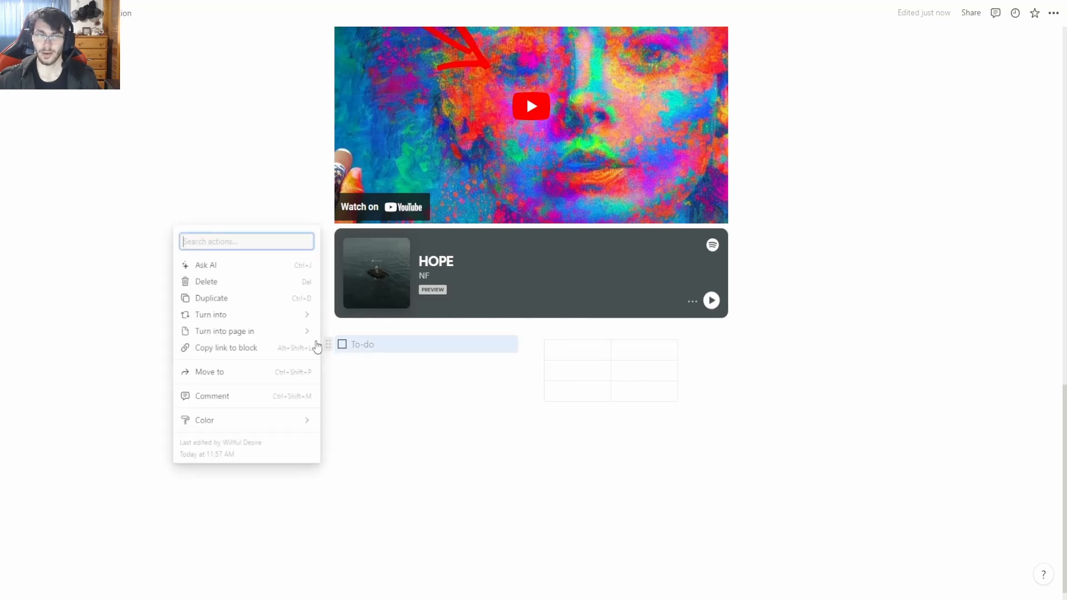
{"action": "left_click", "coordinate": [247, 284]}
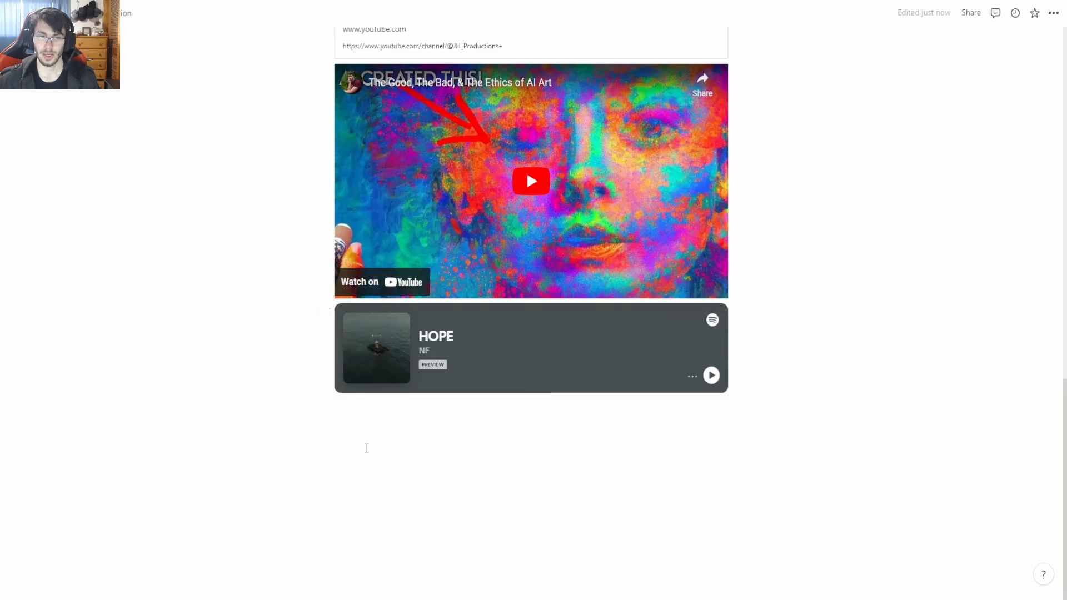
- Insert an empty two-column layout below the HOPE Spotify embed
{"action": "left_click", "coordinate": [357, 413]}
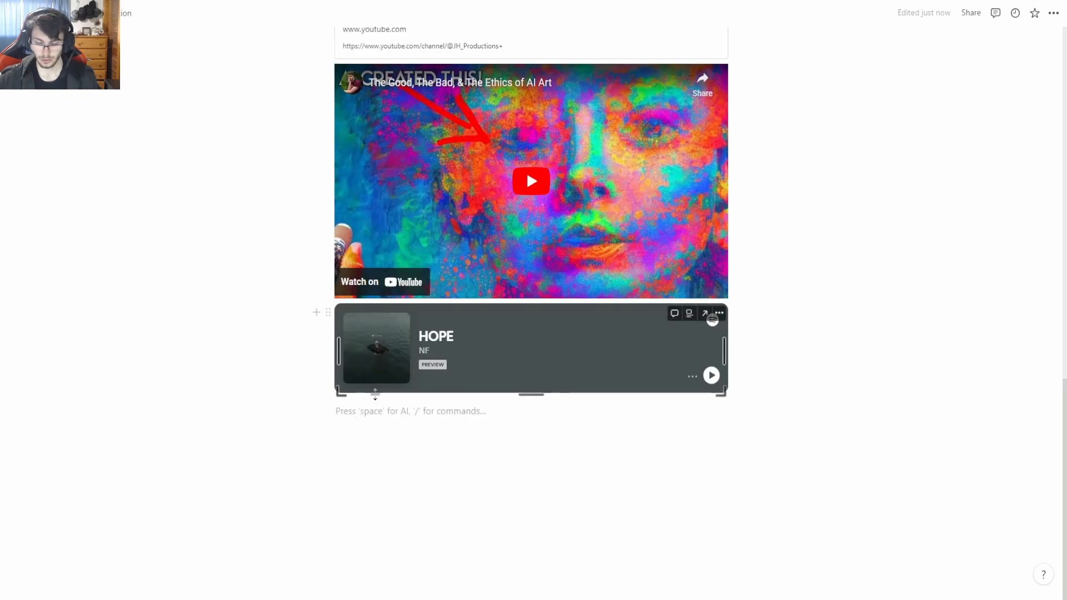
{"action": "type", "text": "/"}
{"action": "scroll", "coordinate": [428, 331], "scroll_direction": "down", "scroll_amount": 10}
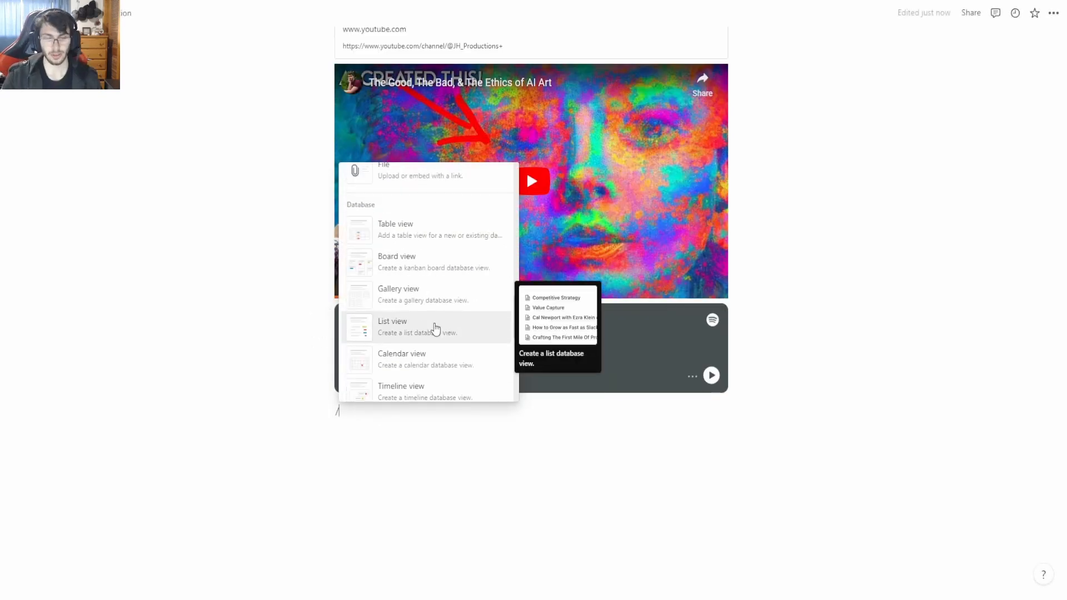
{"action": "type", "text": "3c"}
{"action": "key", "text": "BackSpace"}
{"action": "key", "text": "BackSpace"}
{"action": "key", "text": "BackSpace"}
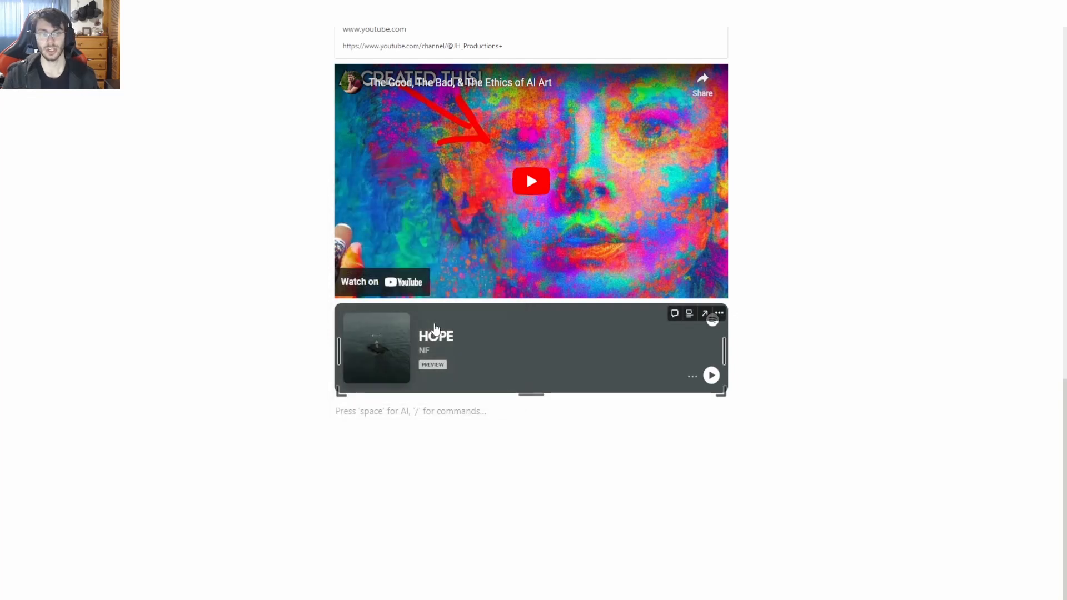
{"action": "left_click", "coordinate": [485, 302]}
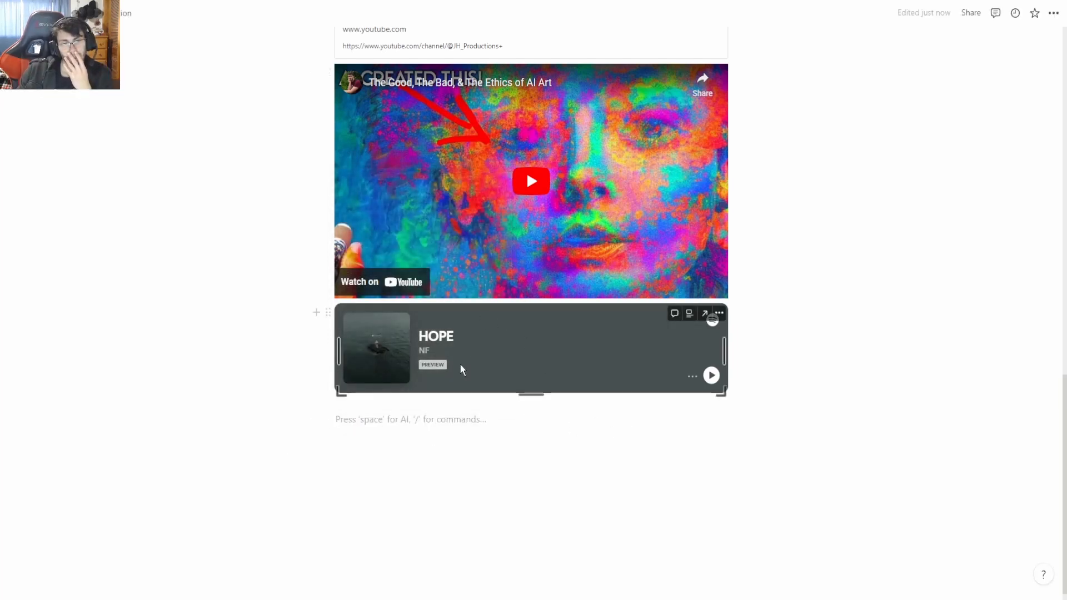
- Move the HOPE Spotify embed into the first column and the table with the Video and Time headers into the second column
{"action": "left_click_drag", "start_coordinate": [328, 312], "coordinate": [337, 410]}
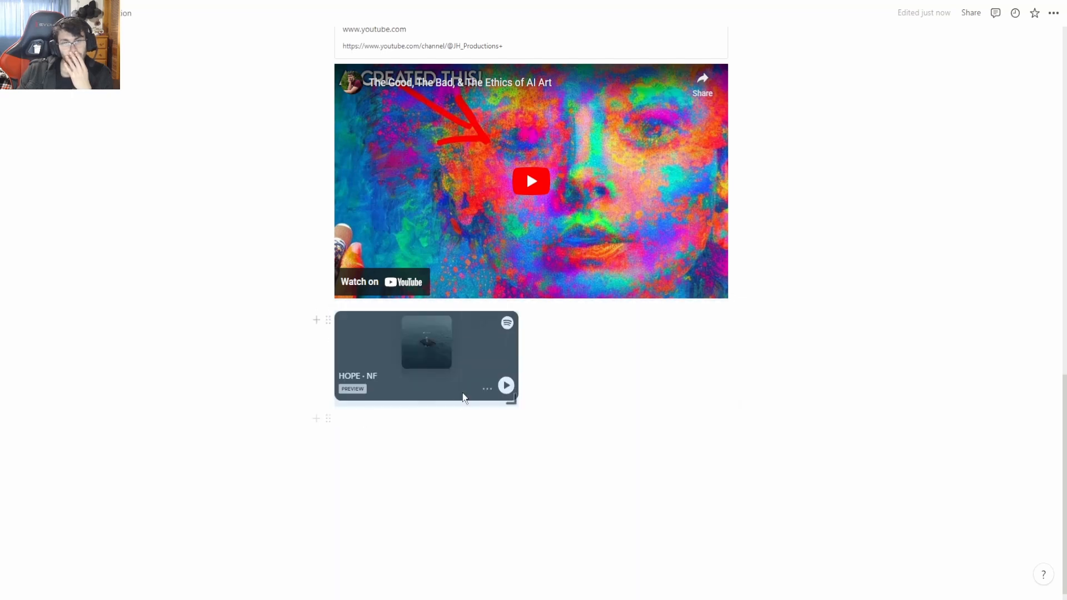
{"action": "left_click_drag", "start_coordinate": [328, 72], "coordinate": [564, 346]}
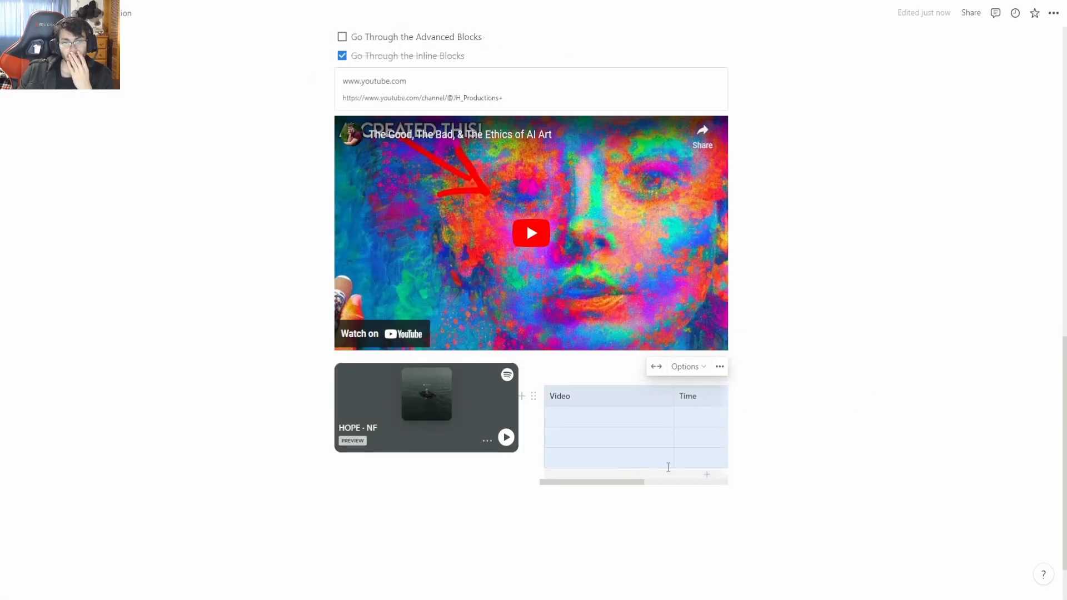
{"action": "left_click", "coordinate": [335, 371]}
{"action": "scroll", "coordinate": [467, 355], "scroll_direction": "up", "scroll_amount": 8}
{"action": "scroll", "coordinate": [451, 341], "scroll_direction": "up", "scroll_amount": 5}
{"action": "scroll", "coordinate": [486, 367], "scroll_direction": "down", "scroll_amount": 13}
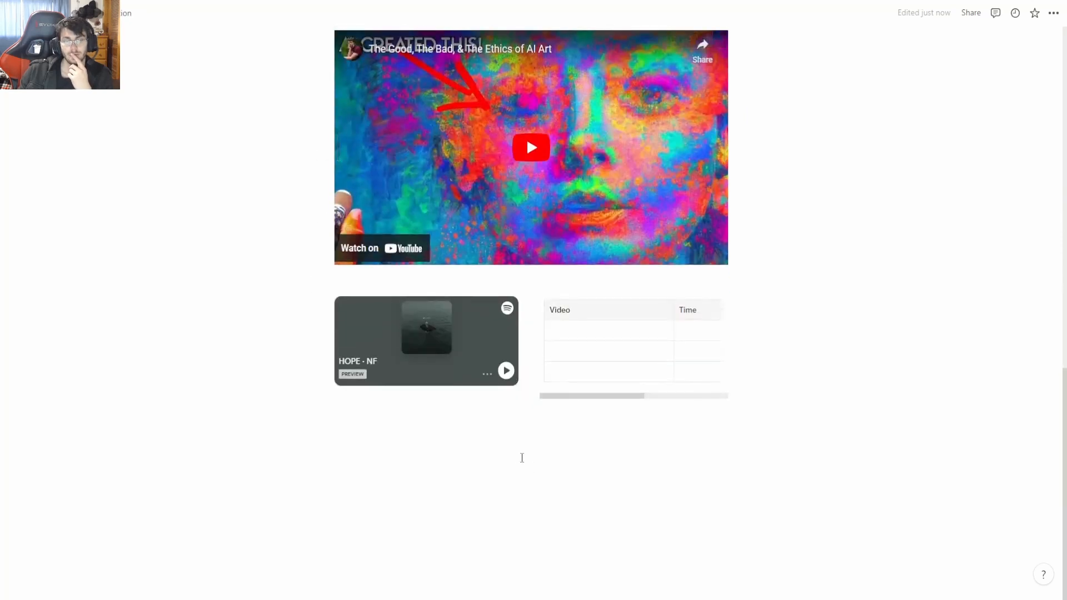
- Insert a Code - Mermaid block below the two columns
{"action": "left_click", "coordinate": [525, 460]}
{"action": "type", "text": "/"}
{"action": "scroll", "coordinate": [411, 342], "scroll_direction": "down", "scroll_amount": 10}
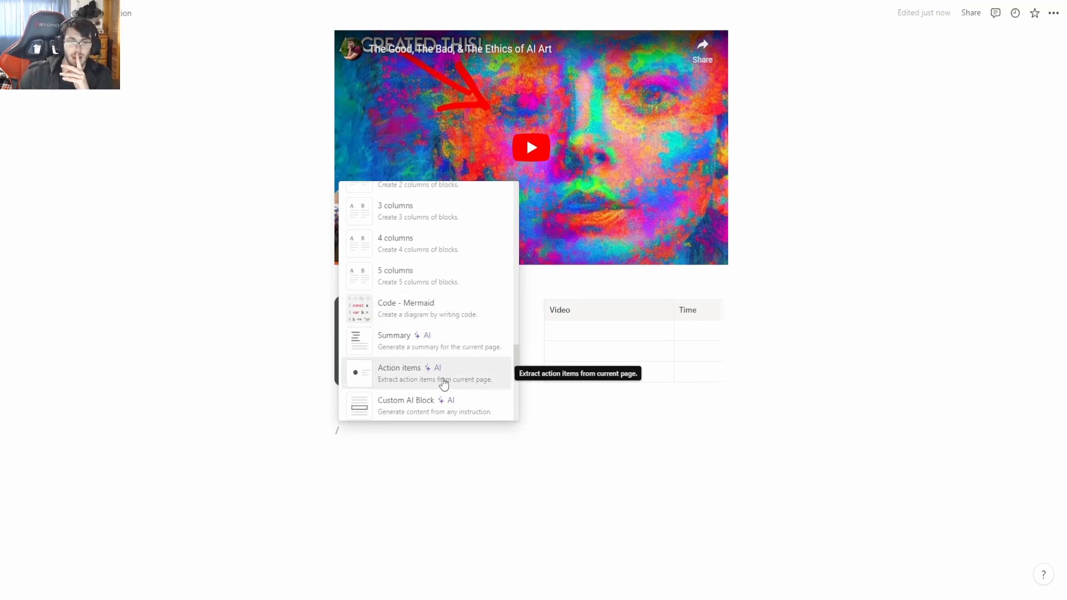
{"action": "scroll", "coordinate": [443, 384], "scroll_direction": "down", "scroll_amount": 4}
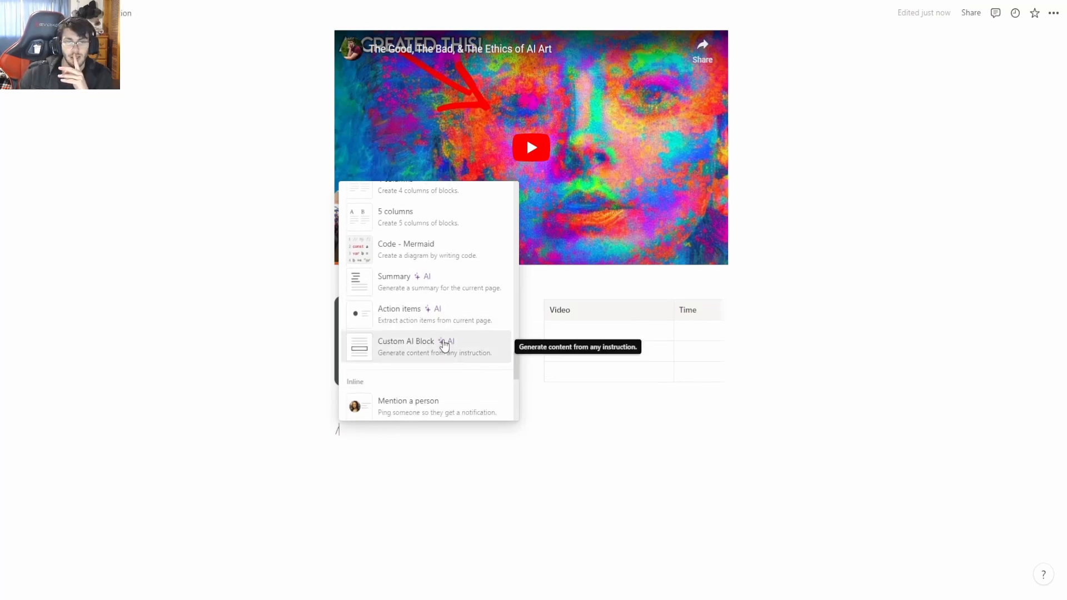
{"action": "scroll", "coordinate": [450, 328], "scroll_direction": "down", "scroll_amount": 8}
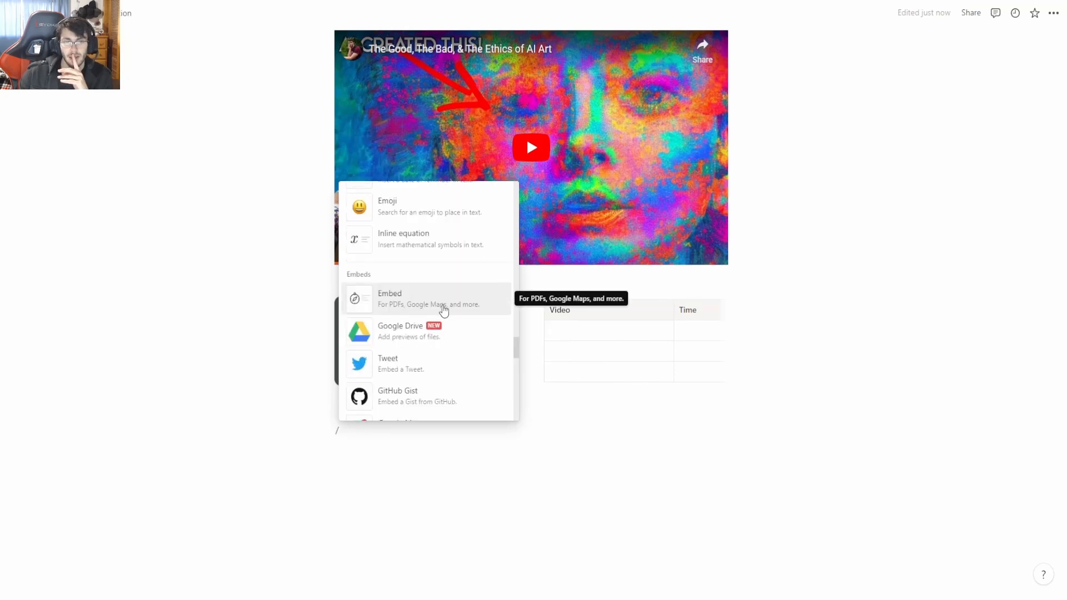
{"action": "scroll", "coordinate": [411, 328], "scroll_direction": "up", "scroll_amount": 4}
{"action": "scroll", "coordinate": [411, 334], "scroll_direction": "up", "scroll_amount": 6}
{"action": "left_click", "coordinate": [409, 305]}
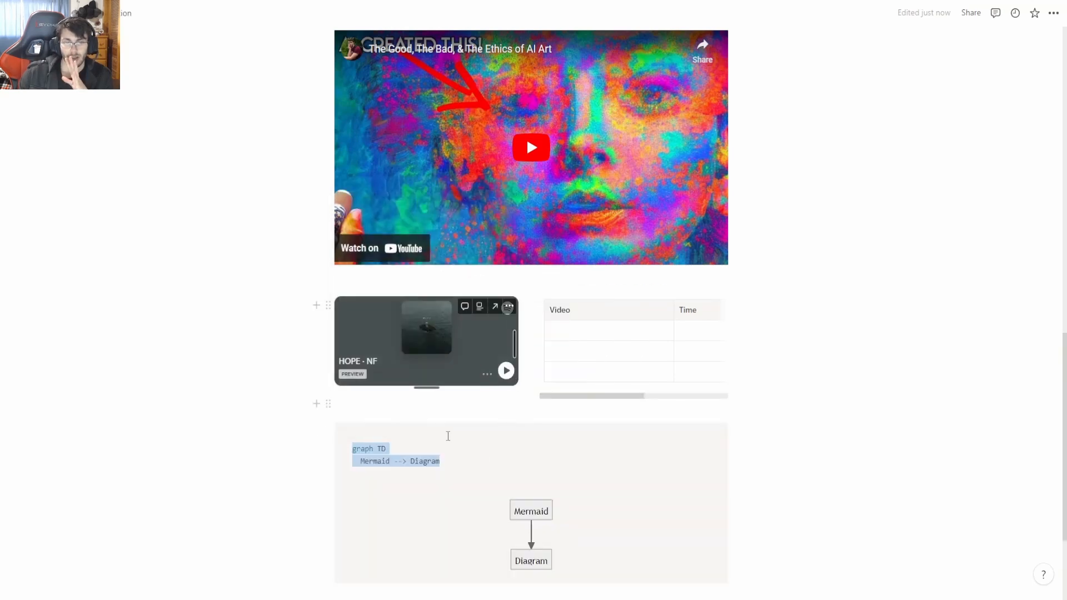
- Add the line "Batman --> Diagram" below the existing lines of the Mermaid code
{"action": "key", "text": "Escape"}
{"action": "scroll", "coordinate": [441, 336], "scroll_direction": "down", "scroll_amount": 3}
{"action": "left_click", "coordinate": [459, 300]}
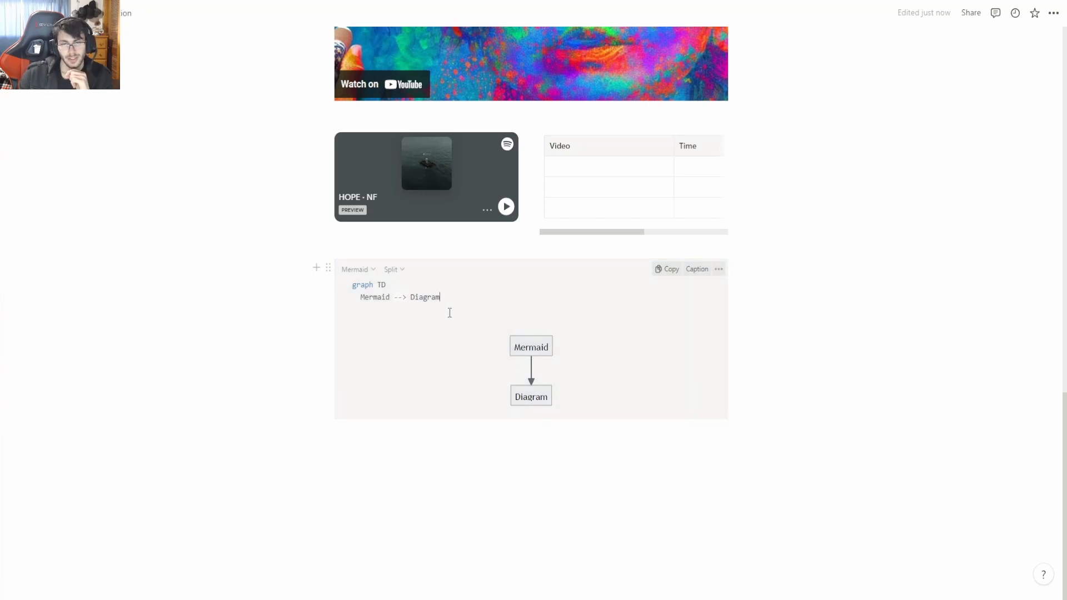
{"action": "key", "text": "Return"}
{"action": "type", "text": "Batman"}
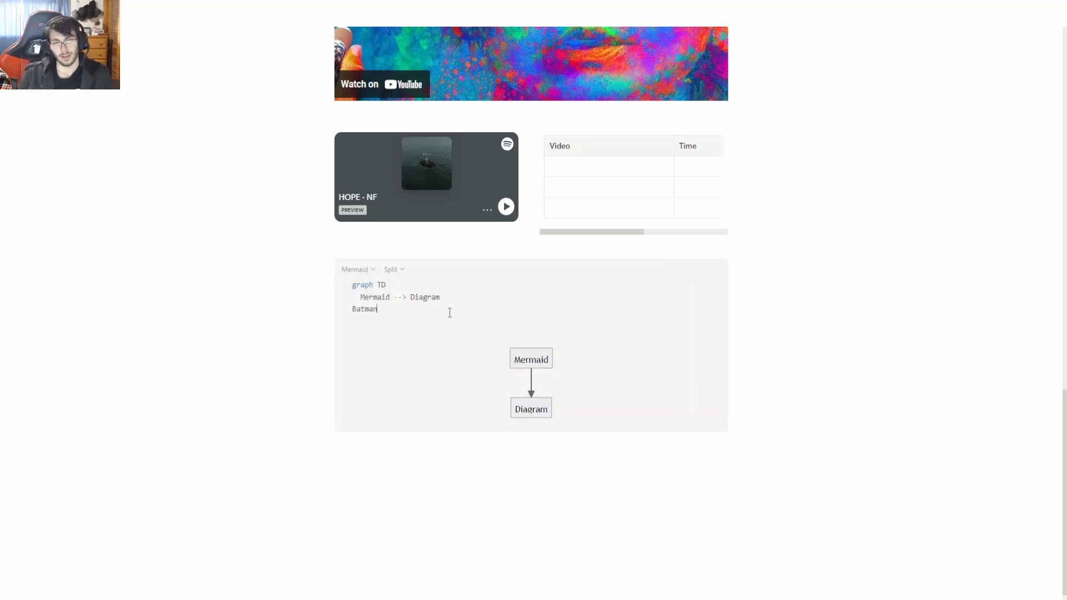
{"action": "type", "text": " --> Diagram"}
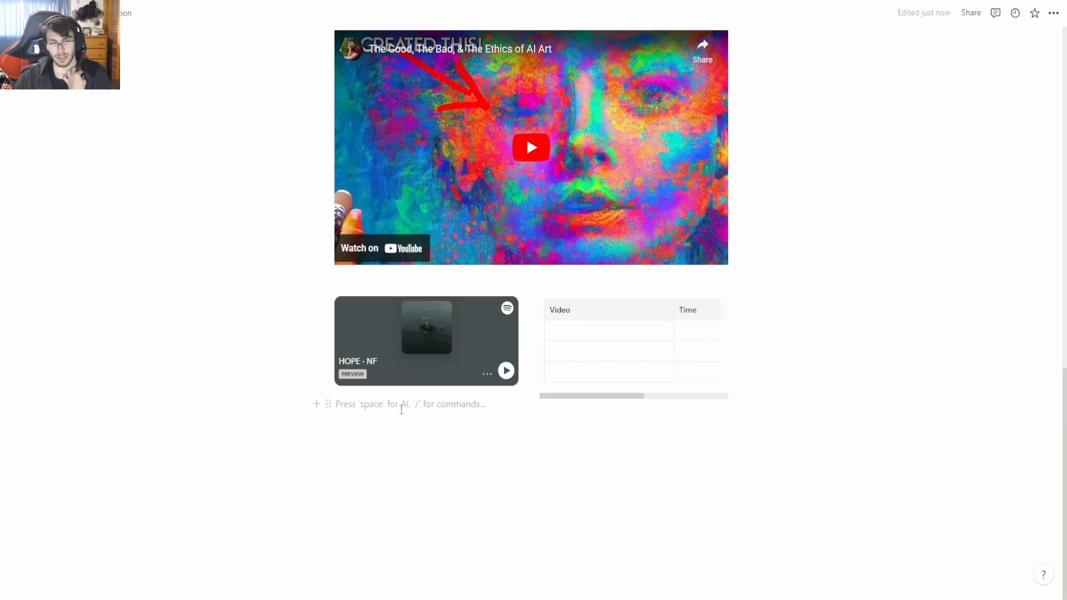
- Insert an AI Summary block below the HOPE embed in the first column and generate the page summary
{"action": "type", "text": "/"}
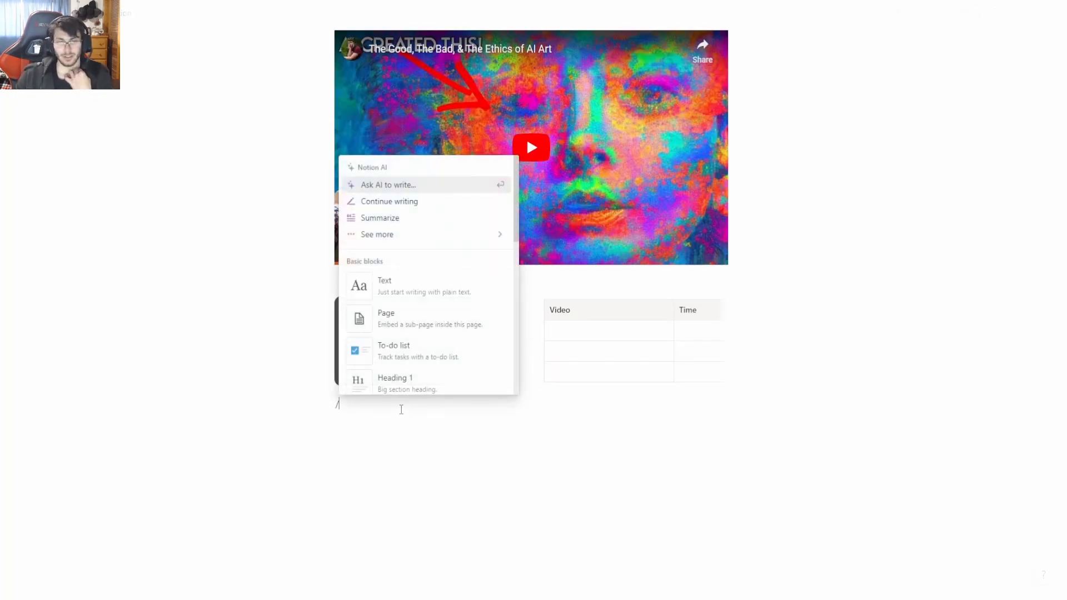
{"action": "scroll", "coordinate": [410, 241], "scroll_direction": "down", "scroll_amount": 10}
{"action": "scroll", "coordinate": [429, 305], "scroll_direction": "up", "scroll_amount": 4}
{"action": "scroll", "coordinate": [452, 256], "scroll_direction": "down", "scroll_amount": 2}
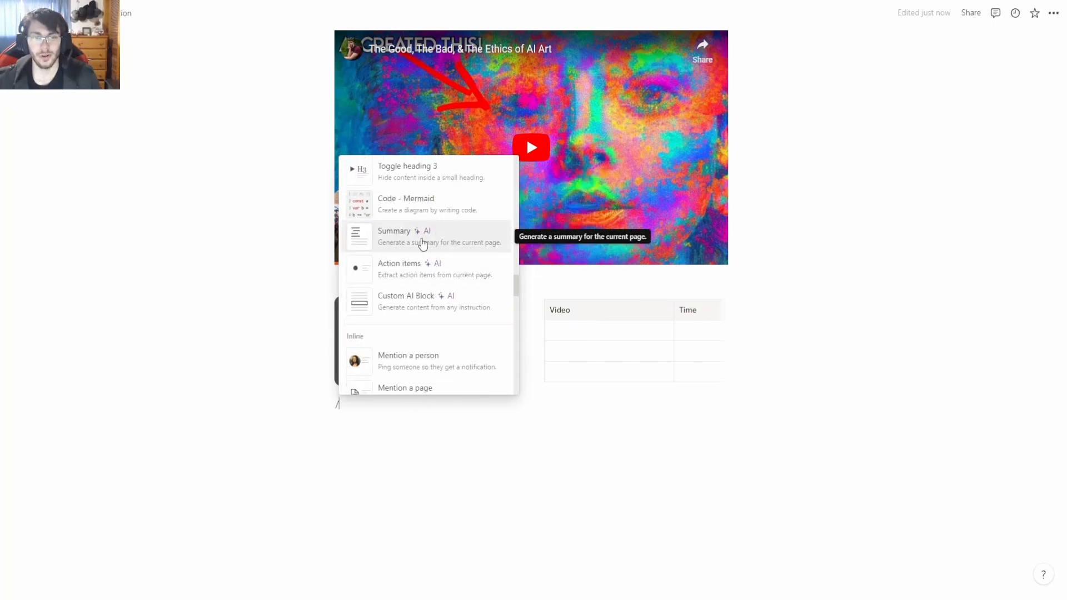
{"action": "scroll", "coordinate": [466, 313], "scroll_direction": "up", "scroll_amount": 3}
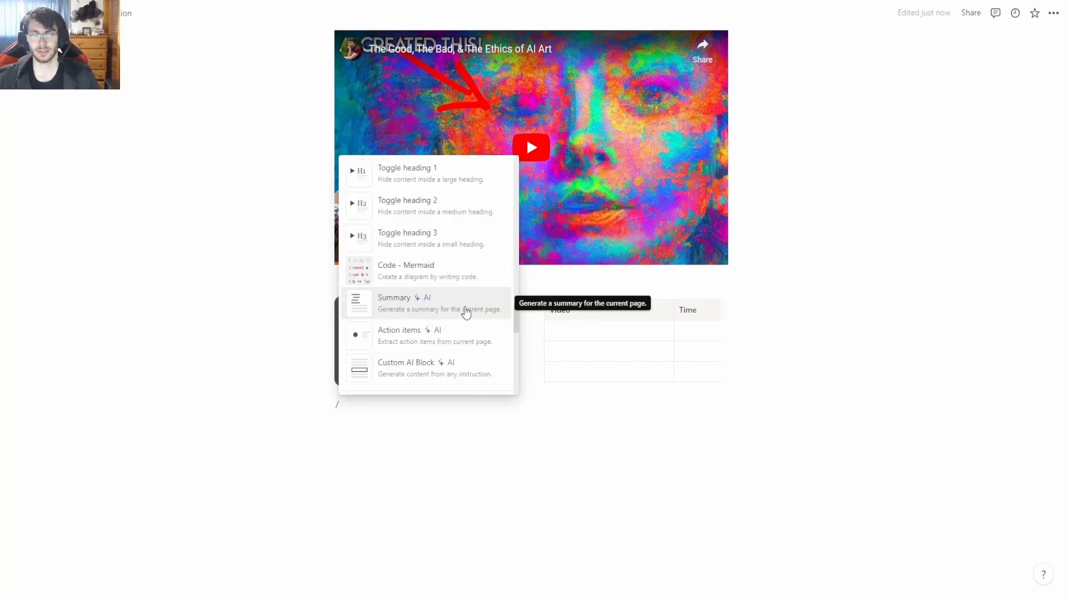
{"action": "left_click", "coordinate": [466, 313]}
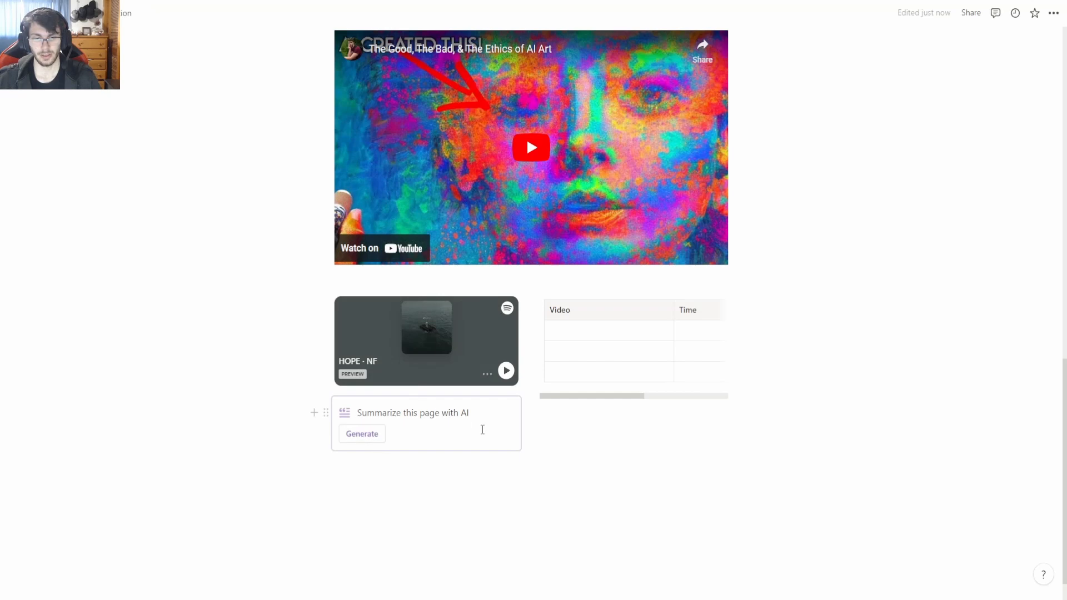
{"action": "left_click", "coordinate": [381, 440]}
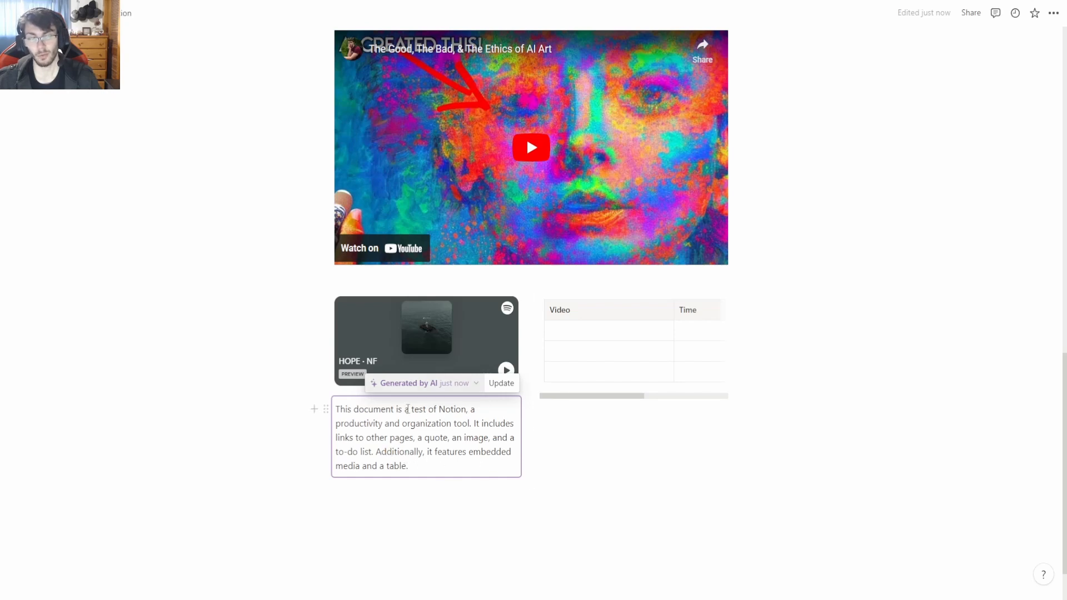
- Delete the AI summary, then insert an AI Action items block below the columns and generate its content
{"action": "left_click", "coordinate": [328, 409]}
{"action": "left_click", "coordinate": [234, 366]}
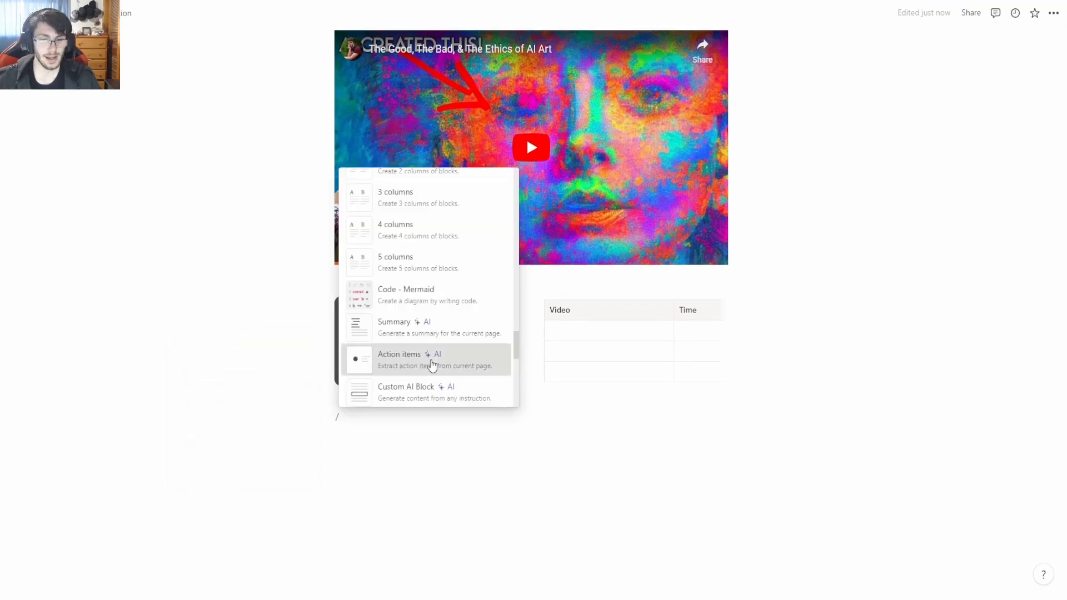
{"action": "left_click", "coordinate": [432, 365]}
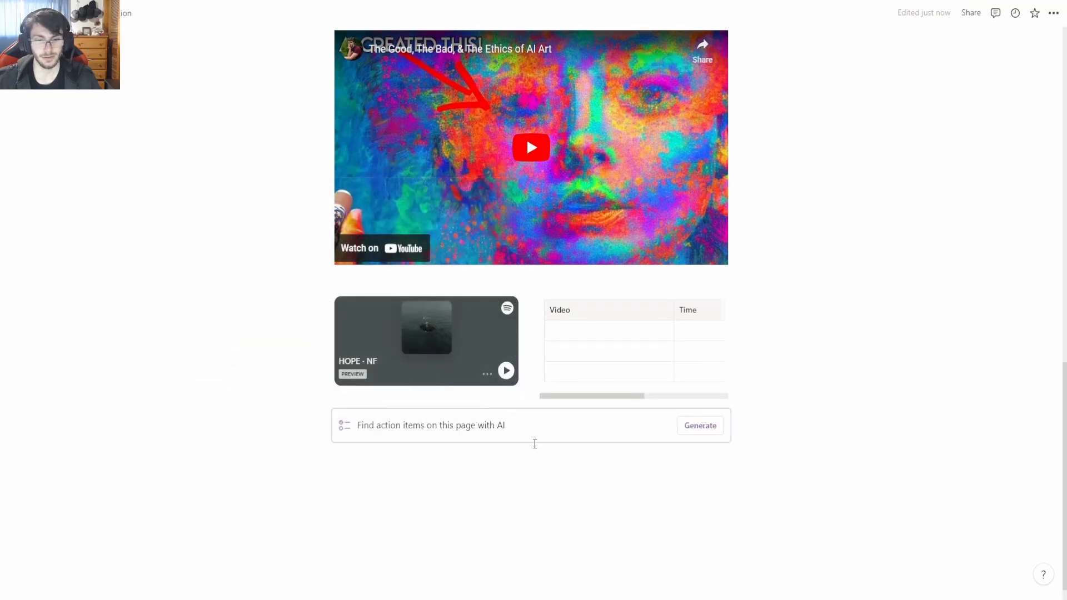
{"action": "left_click", "coordinate": [706, 431]}
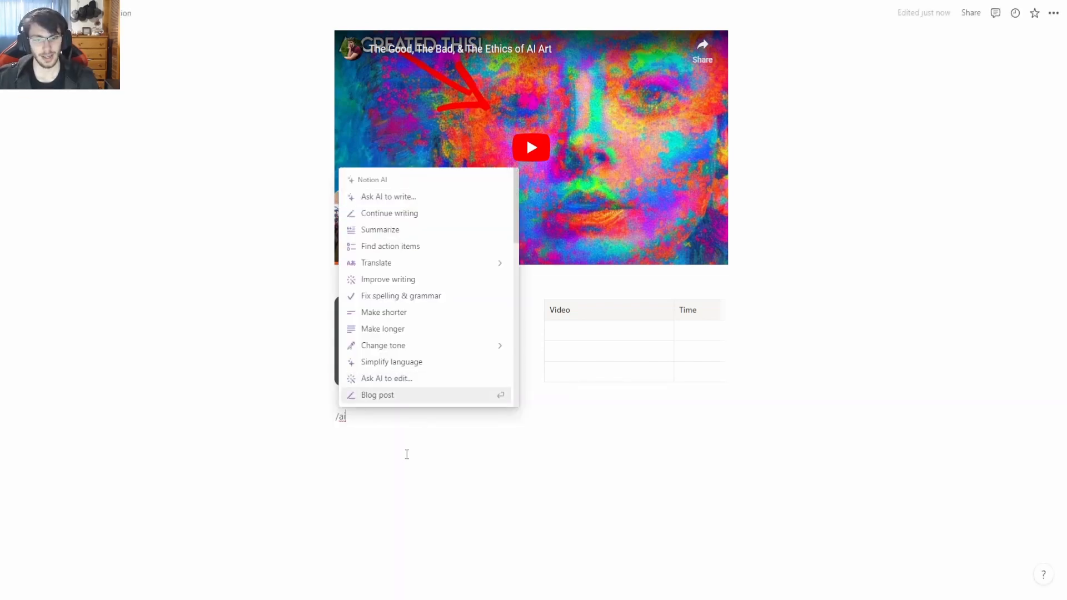
- Insert a Custom AI Block on the empty line below the two columns
{"action": "key", "text": "BackSpace"}
{"action": "type", "text": "i"}
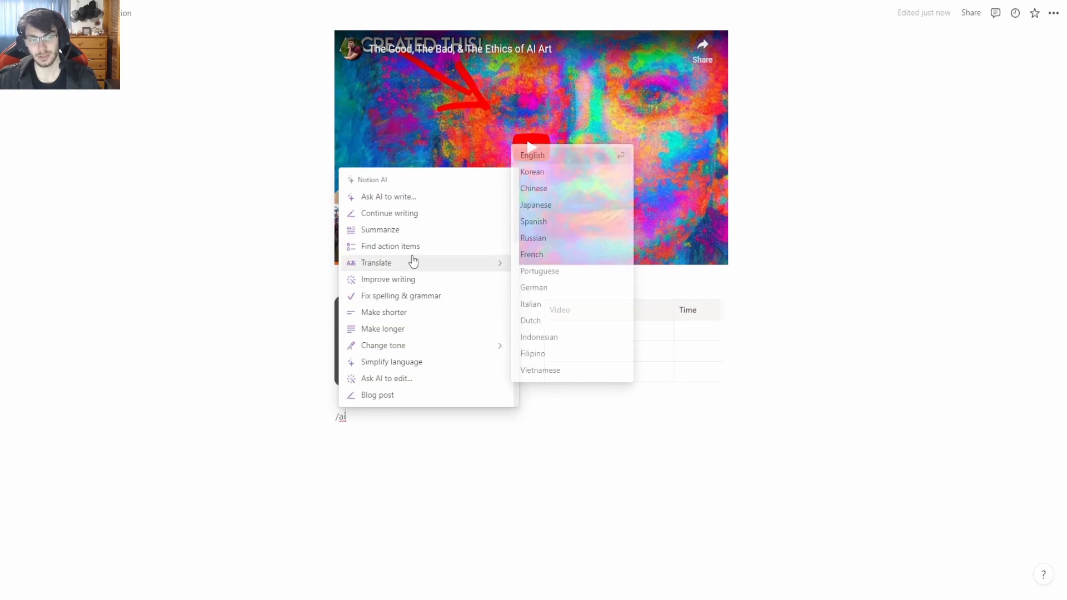
{"action": "scroll", "coordinate": [411, 328], "scroll_direction": "down", "scroll_amount": 6}
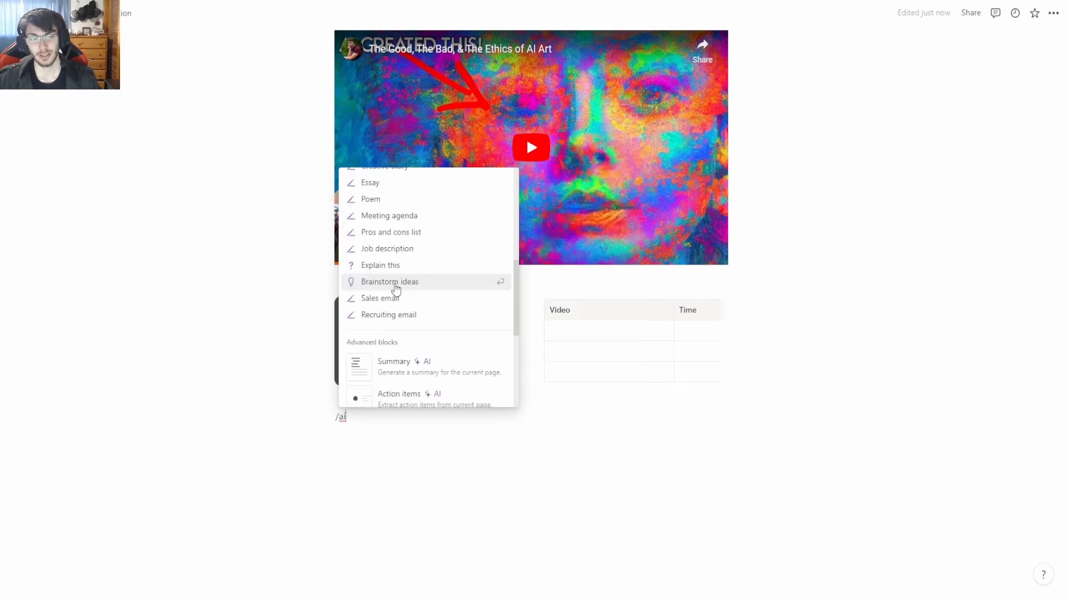
{"action": "scroll", "coordinate": [409, 320], "scroll_direction": "down", "scroll_amount": 4}
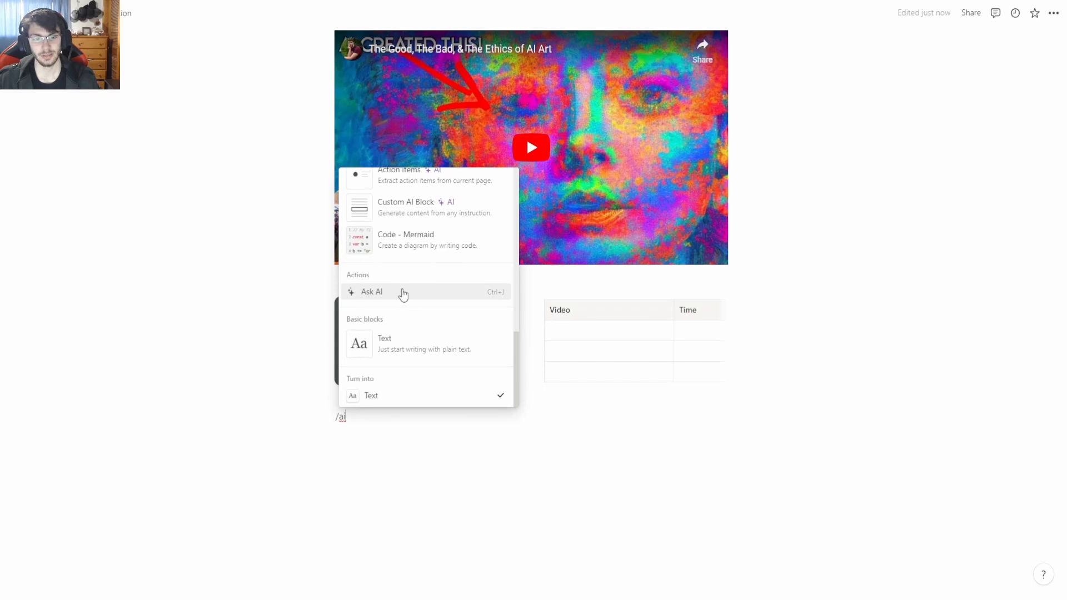
{"action": "left_click", "coordinate": [403, 293]}
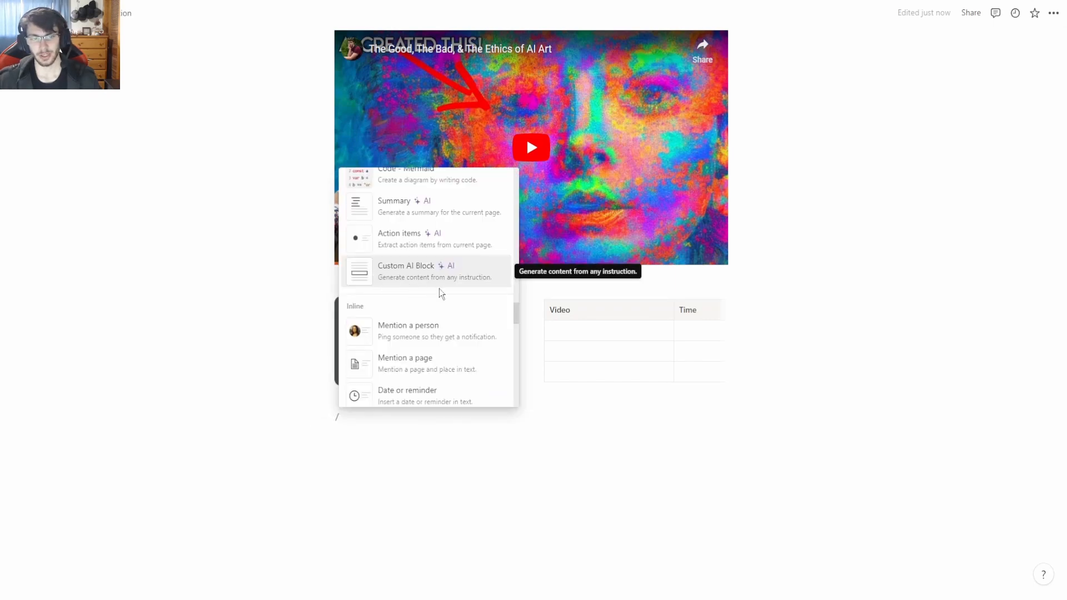
{"action": "left_click", "coordinate": [437, 285]}
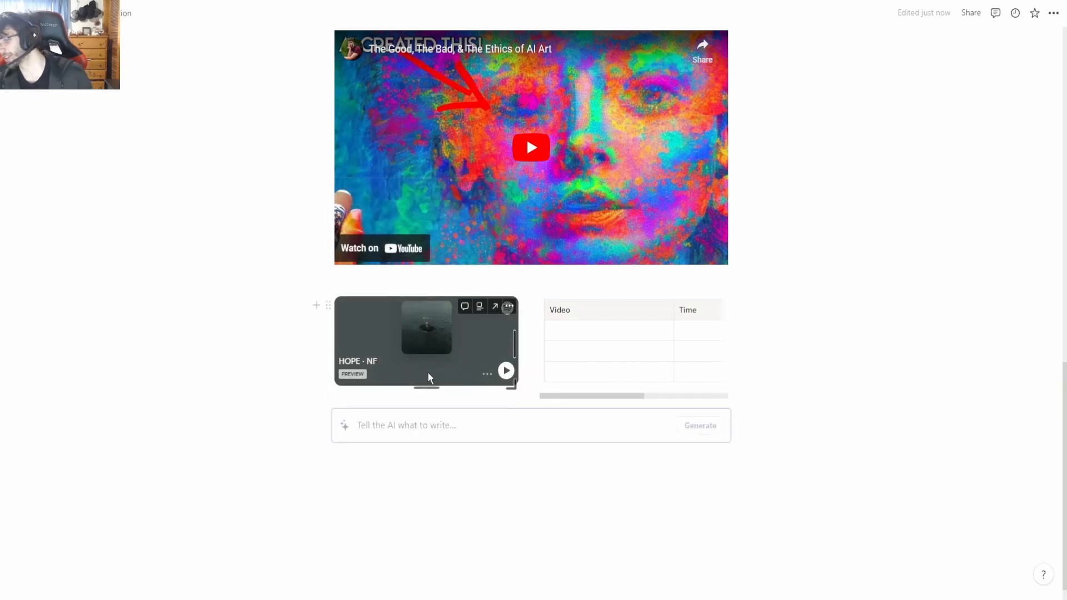
- Generate content in the AI block from "Make a graph that shows money statements, investments, return on investments, percent of profitability, and company goals."
{"action": "type", "text": "Make a g"}
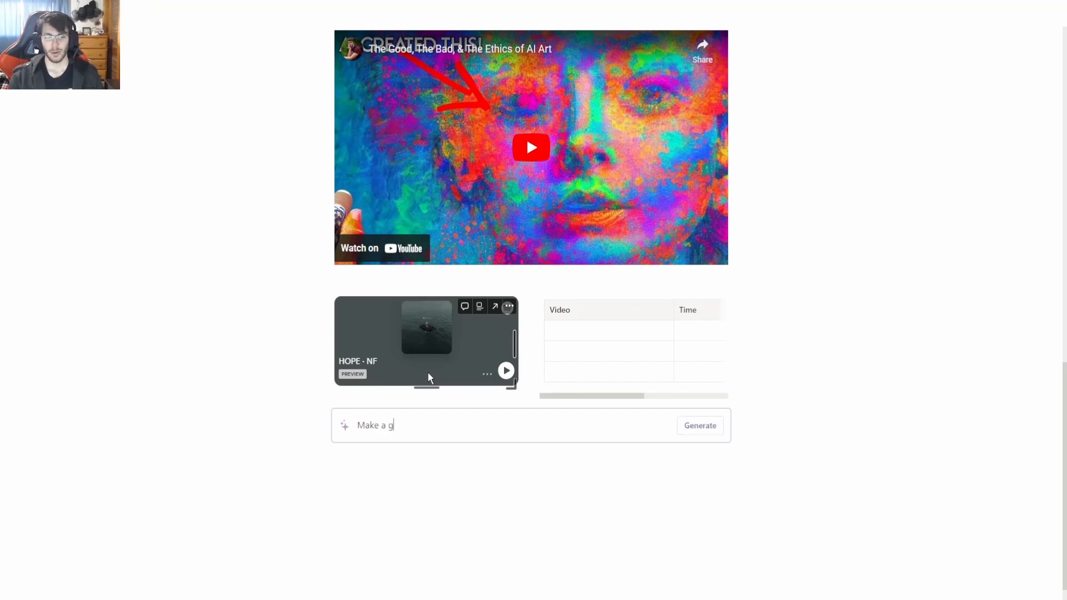
{"action": "type", "text": "raph that shows money statements, inv"}
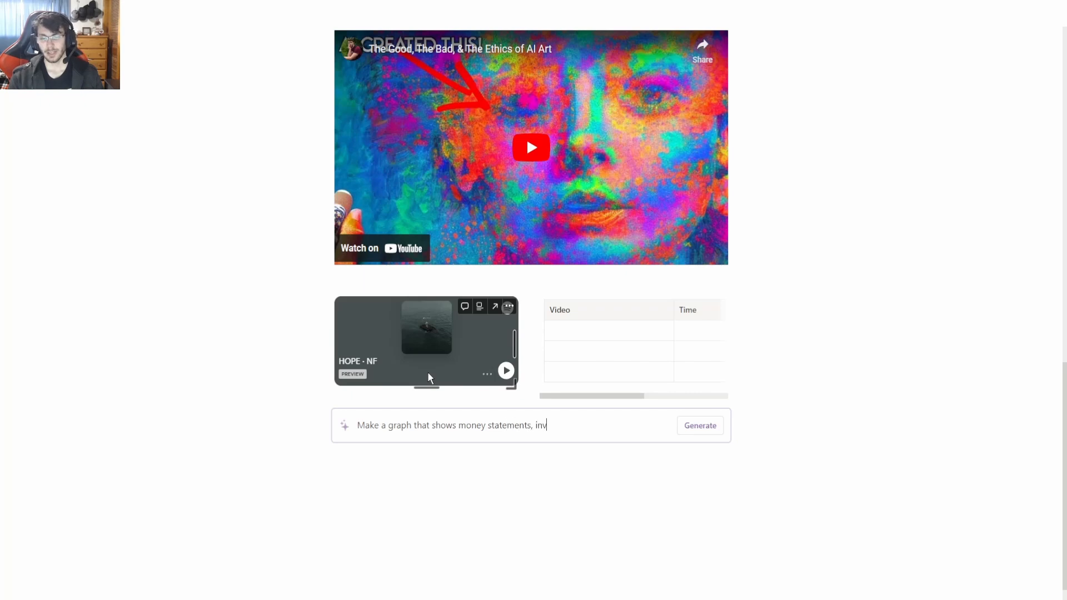
{"action": "type", "text": "estments, return on investments, percent of "}
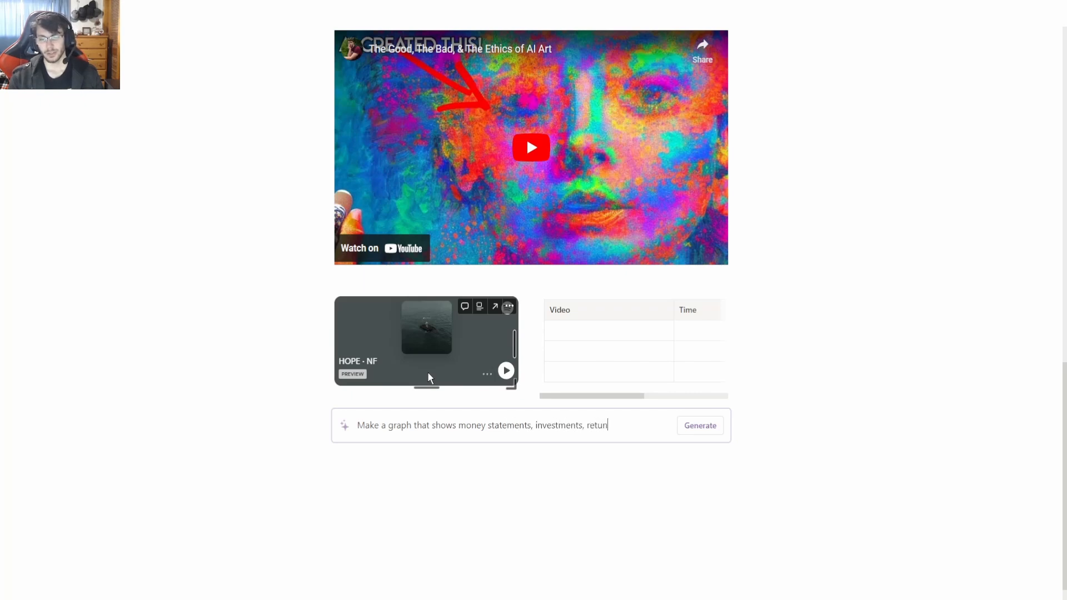
{"action": "type", "text": "profitable"}
{"action": "key", "text": "BackSpace"}
{"action": "key", "text": "BackSpace"}
{"action": "type", "text": "ility, and company goals."}
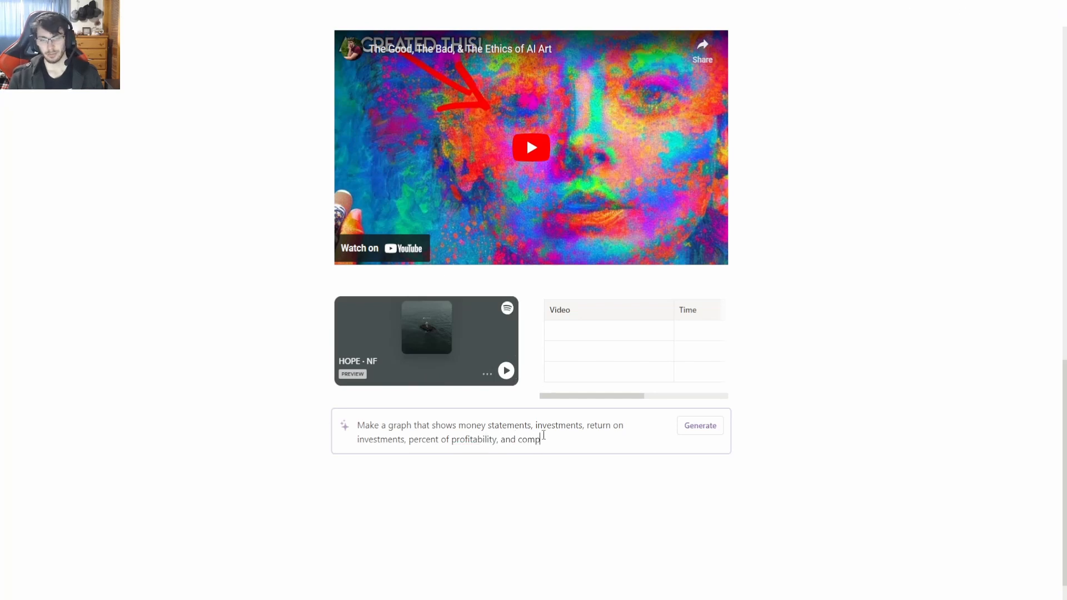
{"action": "left_click", "coordinate": [689, 433]}
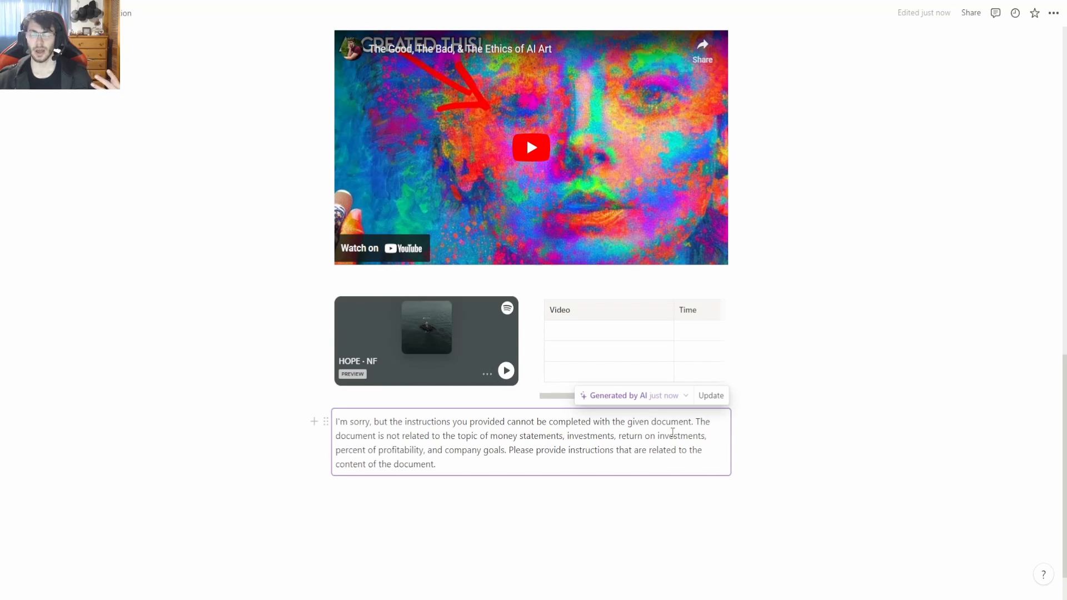
- Clear the generated text and have a new AI block answer what video is embedded on the page
{"action": "key", "text": "ctrl+a"}
{"action": "key", "text": "BackSpace"}
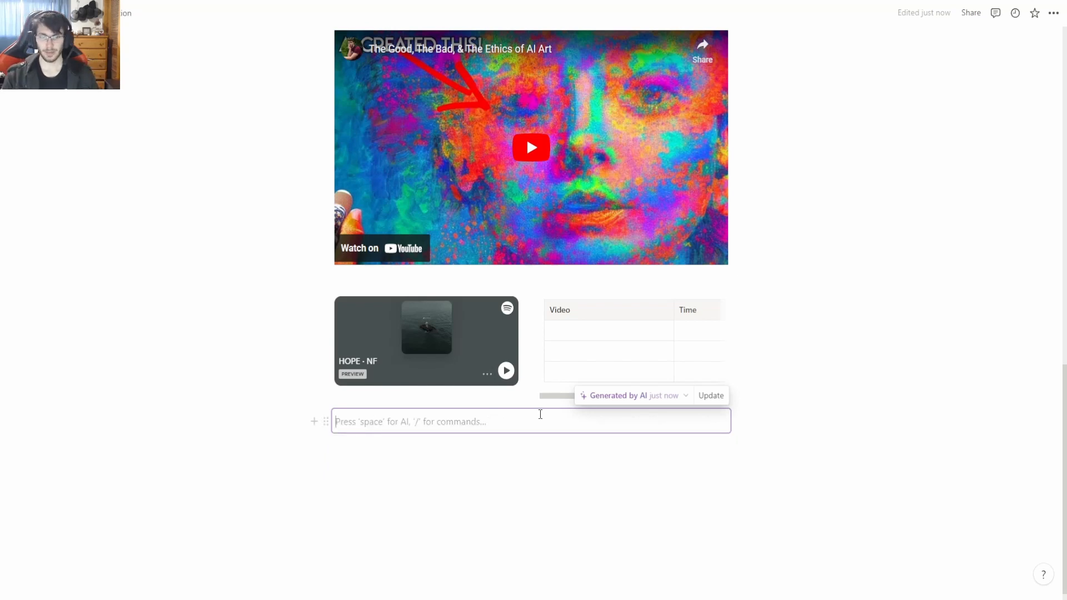
{"action": "type", "text": "/"}
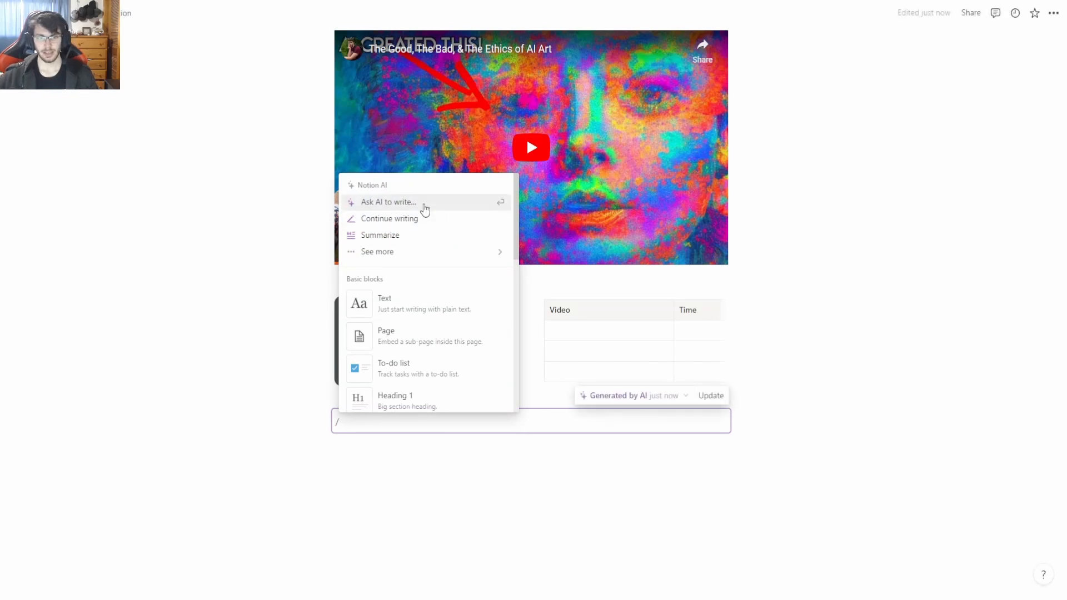
{"action": "left_click", "coordinate": [424, 205]}
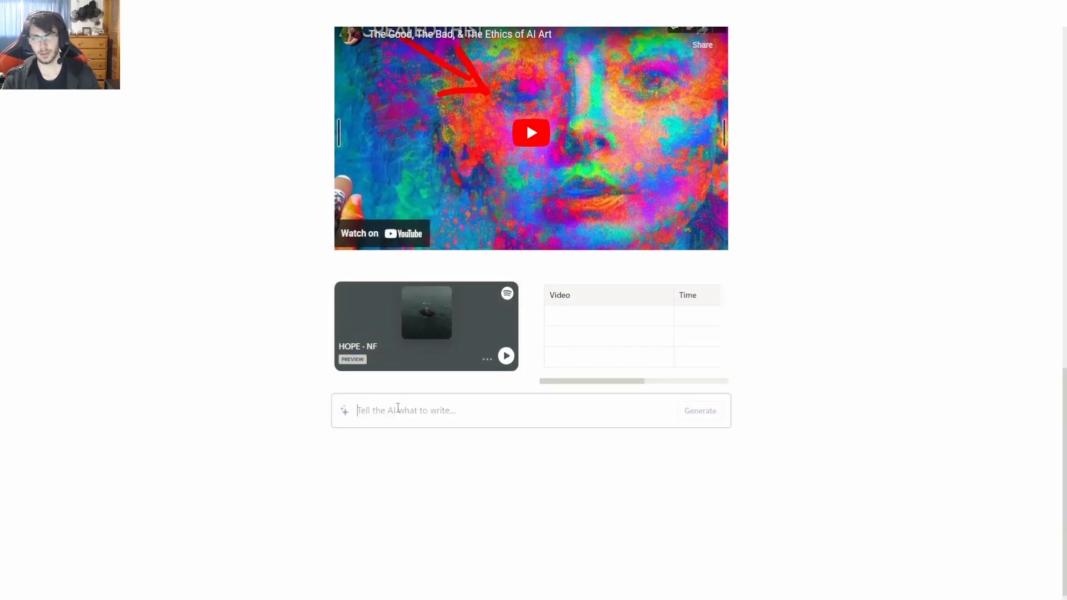
{"action": "type", "text": "What "}
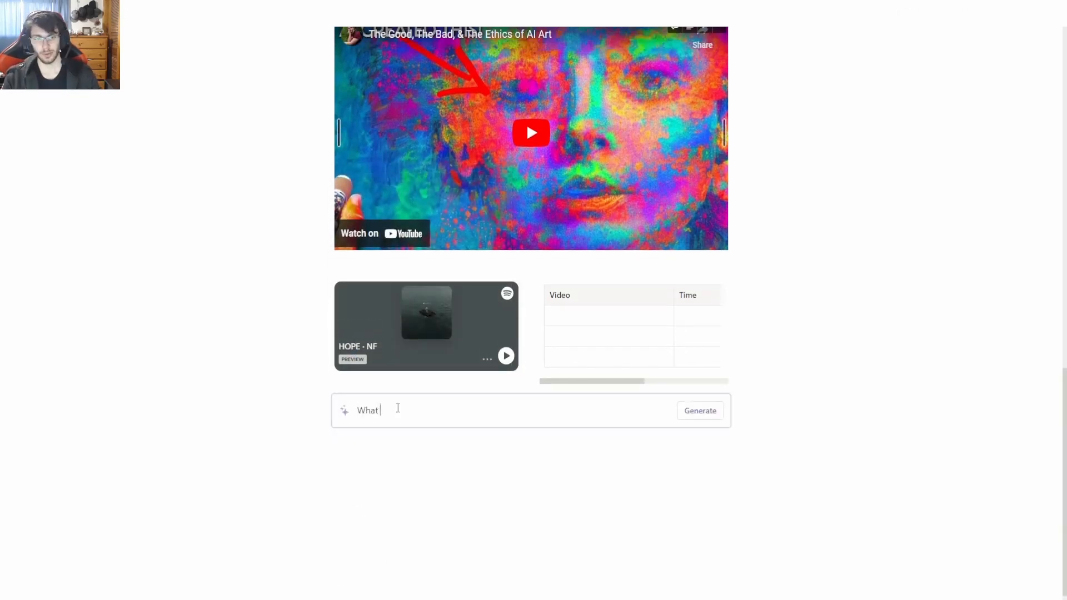
{"action": "type", "text": "is the video that is embe"}
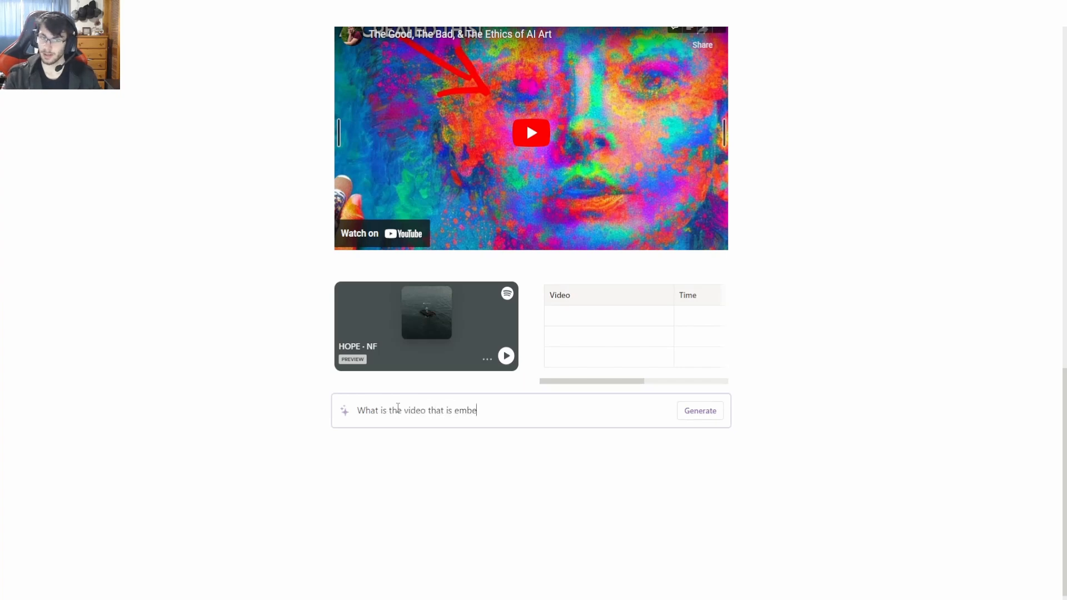
{"action": "type", "text": "ded on the page?"}
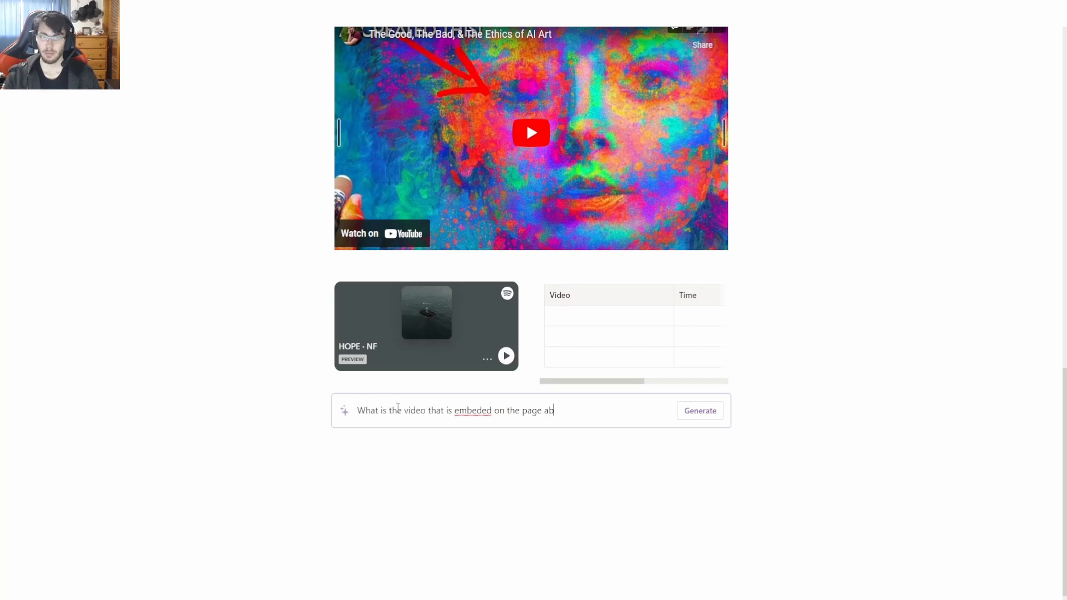
{"action": "key", "text": "Return"}
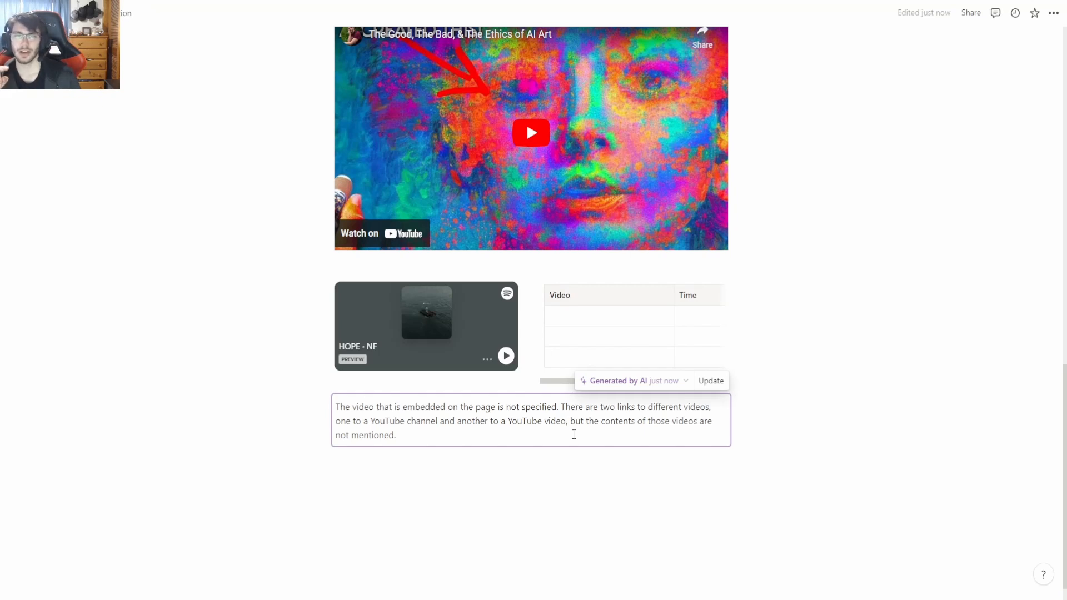
- Clear the AI answer about the embedded video and insert a Custom AI Block in its place
{"action": "left_click", "coordinate": [325, 406]}
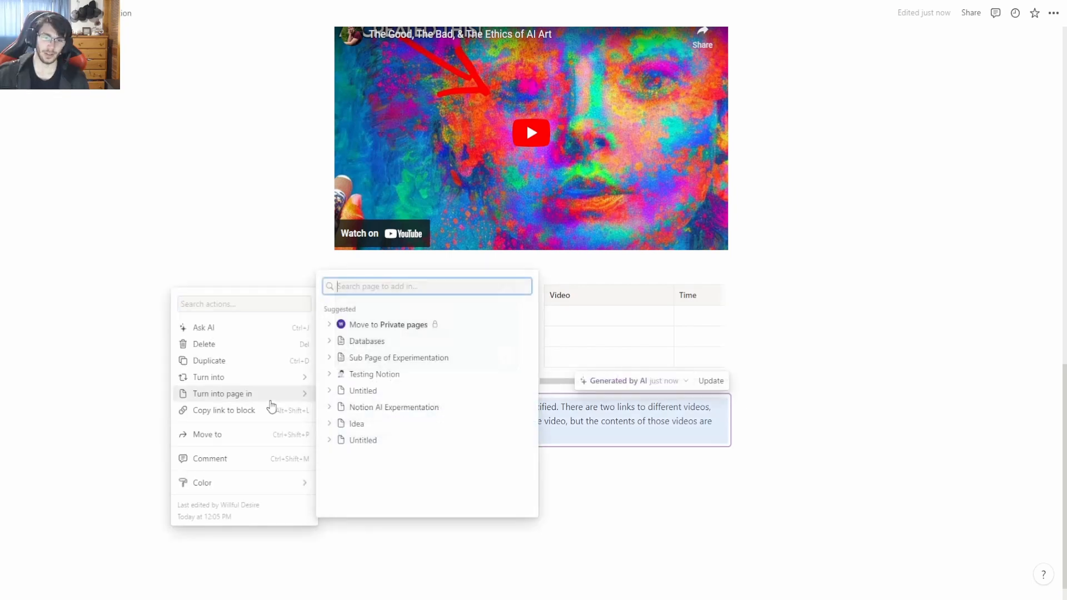
{"action": "key", "text": "Escape"}
{"action": "left_click_drag", "start_coordinate": [424, 433], "coordinate": [303, 372]}
{"action": "key", "text": "BackSpace"}
{"action": "type", "text": "/"}
{"action": "scroll", "coordinate": [424, 276], "scroll_direction": "down", "scroll_amount": 10}
{"action": "scroll", "coordinate": [429, 276], "scroll_direction": "up", "scroll_amount": 5}
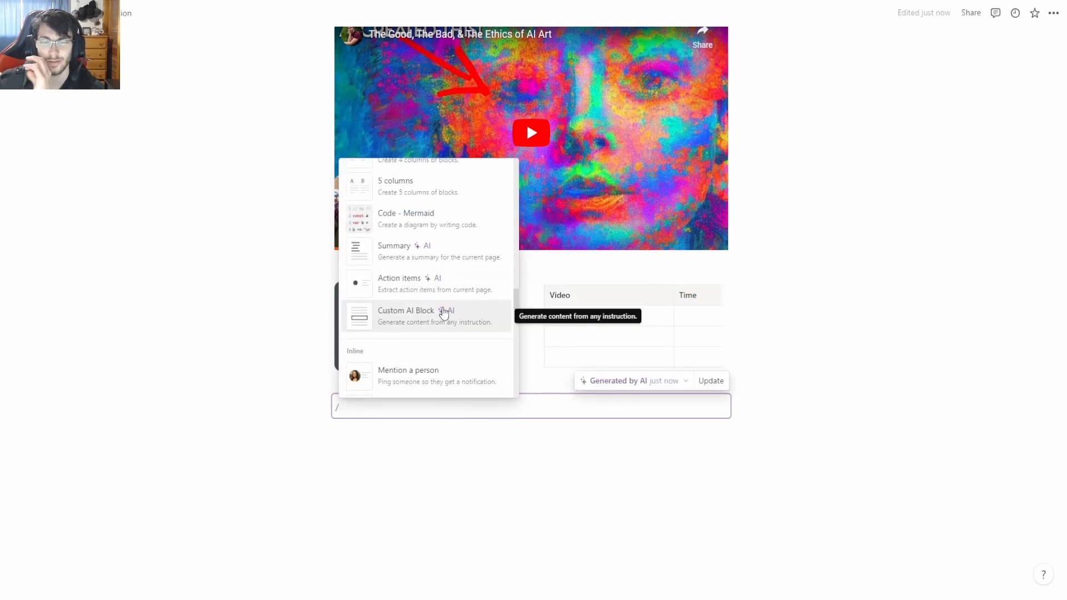
{"action": "left_click", "coordinate": [443, 311]}
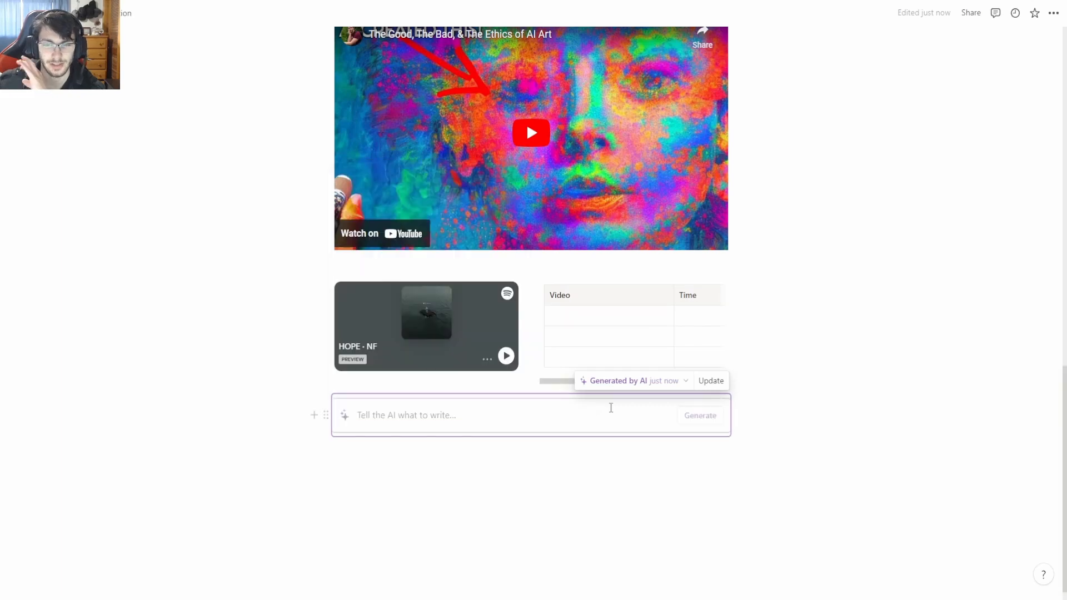
- Generate content in the custom AI block from the prompt "Make a embedded spotify link of NF's Song CLOUDS"
{"action": "scroll", "coordinate": [507, 316], "scroll_direction": "up", "scroll_amount": 3}
{"action": "scroll", "coordinate": [507, 315], "scroll_direction": "up", "scroll_amount": 6}
{"action": "scroll", "coordinate": [481, 303], "scroll_direction": "down", "scroll_amount": 10}
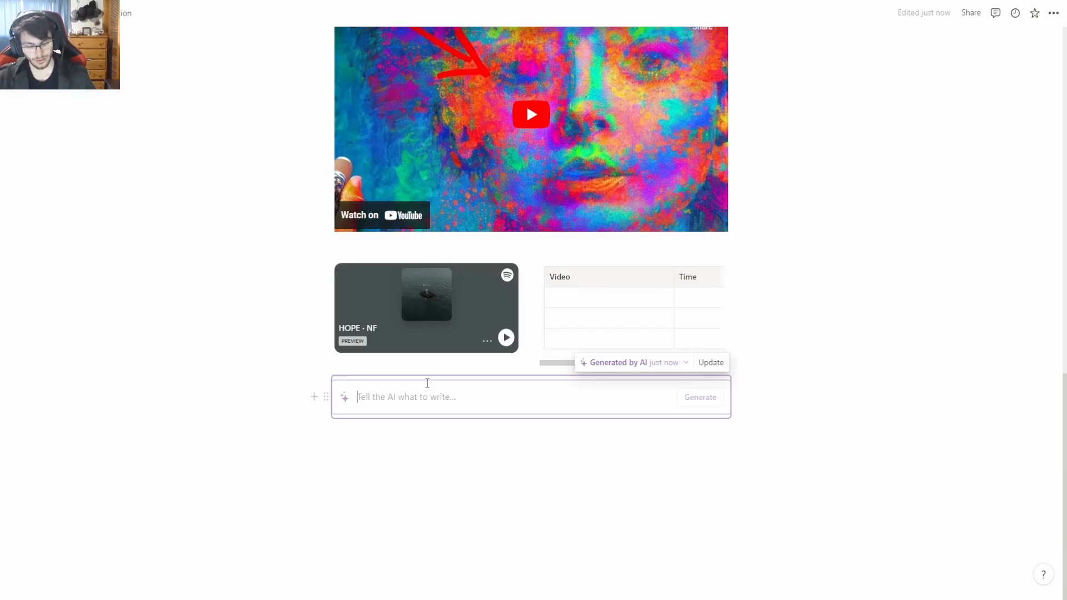
{"action": "type", "text": "Make a embedded spoti"}
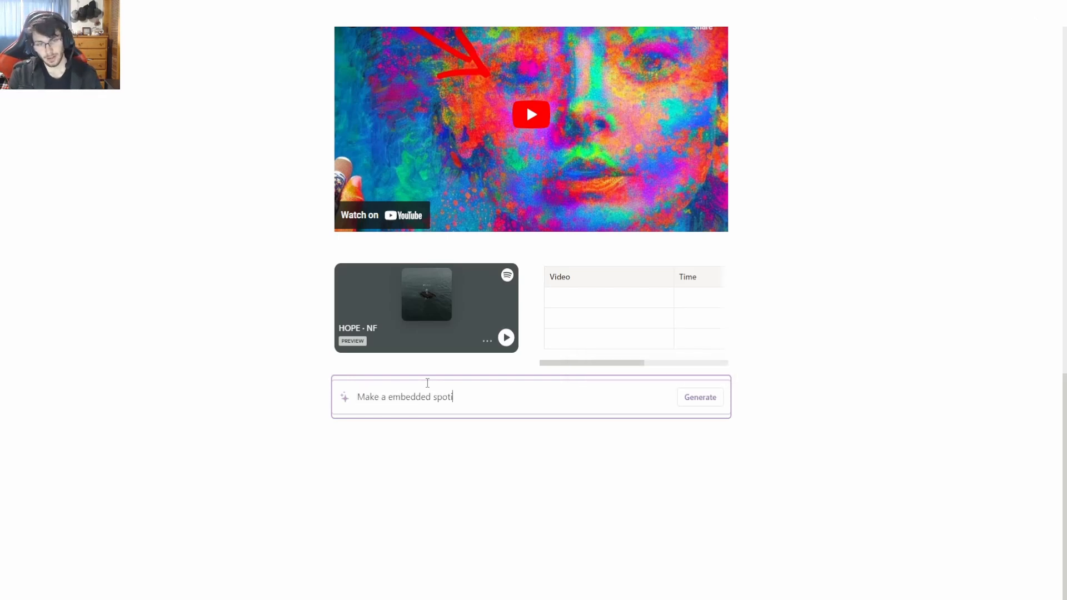
{"action": "type", "text": "fy link of NF's Song CLOUDS"}
{"action": "key", "text": "Return"}
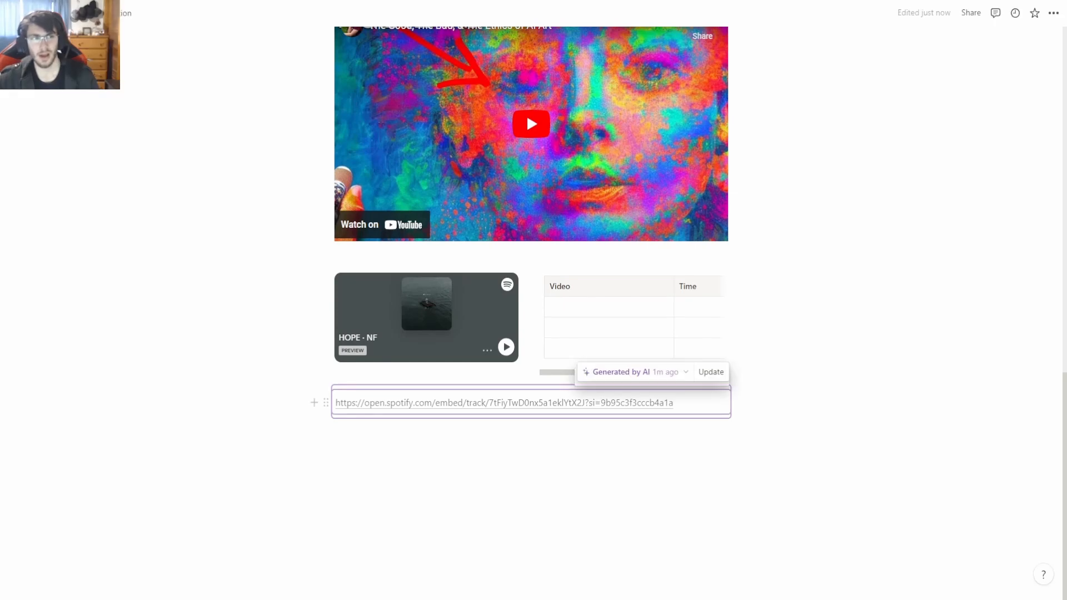
- Clear the generated Spotify link and delete the whole custom AI block below the columns
{"action": "left_click_drag", "start_coordinate": [708, 403], "coordinate": [298, 358]}
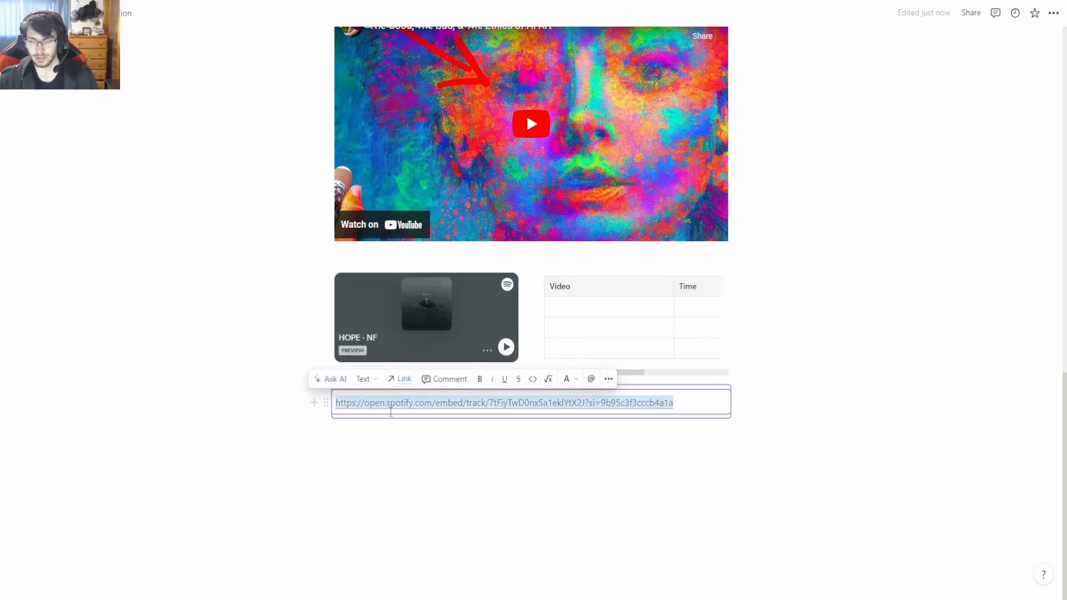
{"action": "key", "text": "BackSpace"}
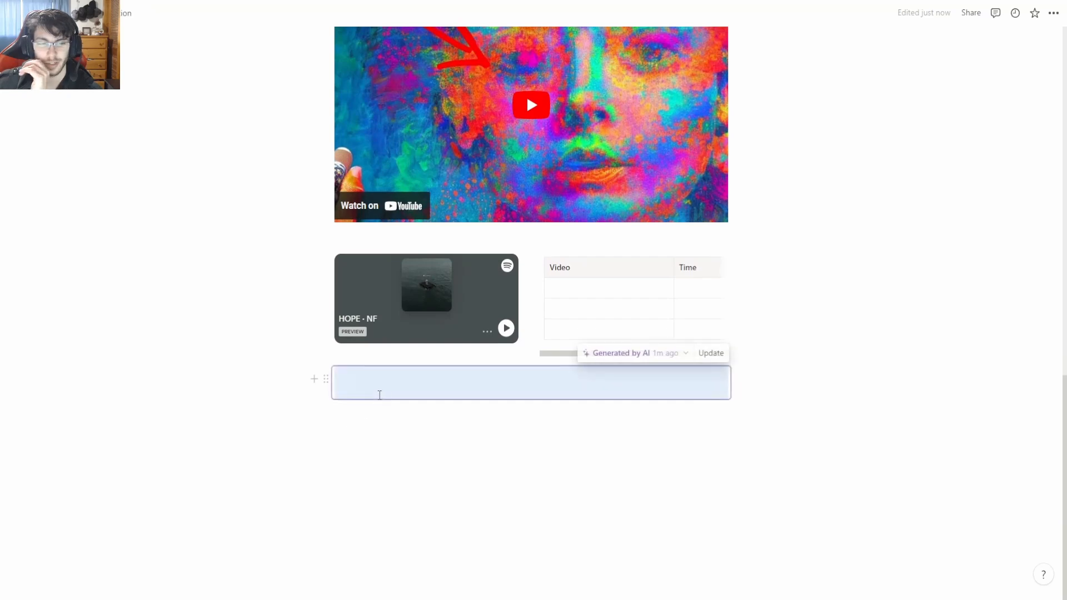
{"action": "left_click", "coordinate": [326, 379]}
{"action": "left_click", "coordinate": [237, 339]}
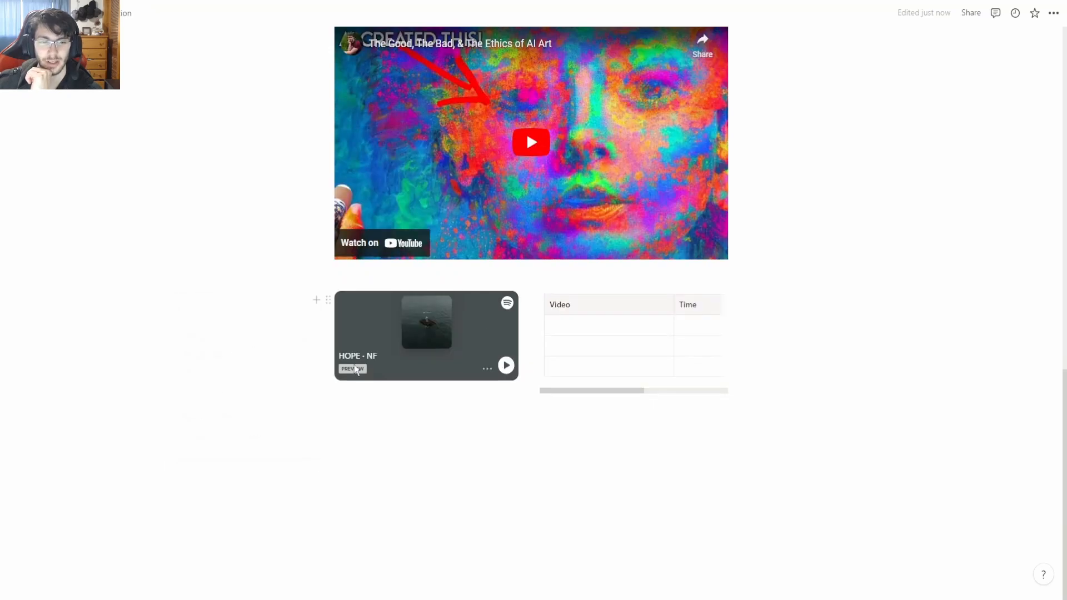
- Start an empty text line below the HOPE embed and the Video/Time table
{"action": "scroll", "coordinate": [410, 321], "scroll_direction": "up", "scroll_amount": 12}
{"action": "scroll", "coordinate": [409, 321], "scroll_direction": "down", "scroll_amount": 7}
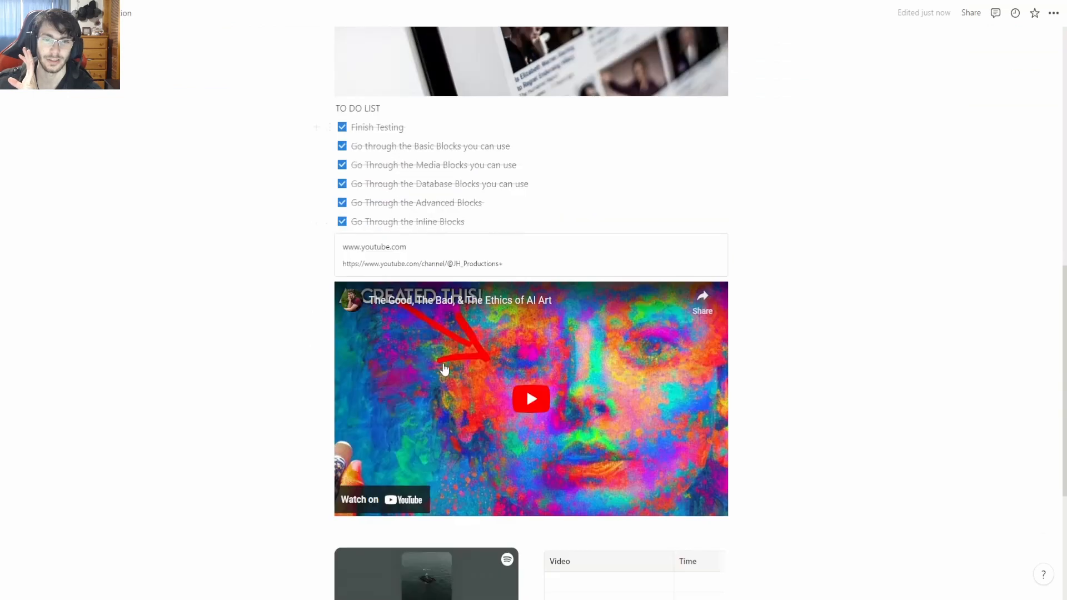
{"action": "scroll", "coordinate": [445, 369], "scroll_direction": "down", "scroll_amount": 1}
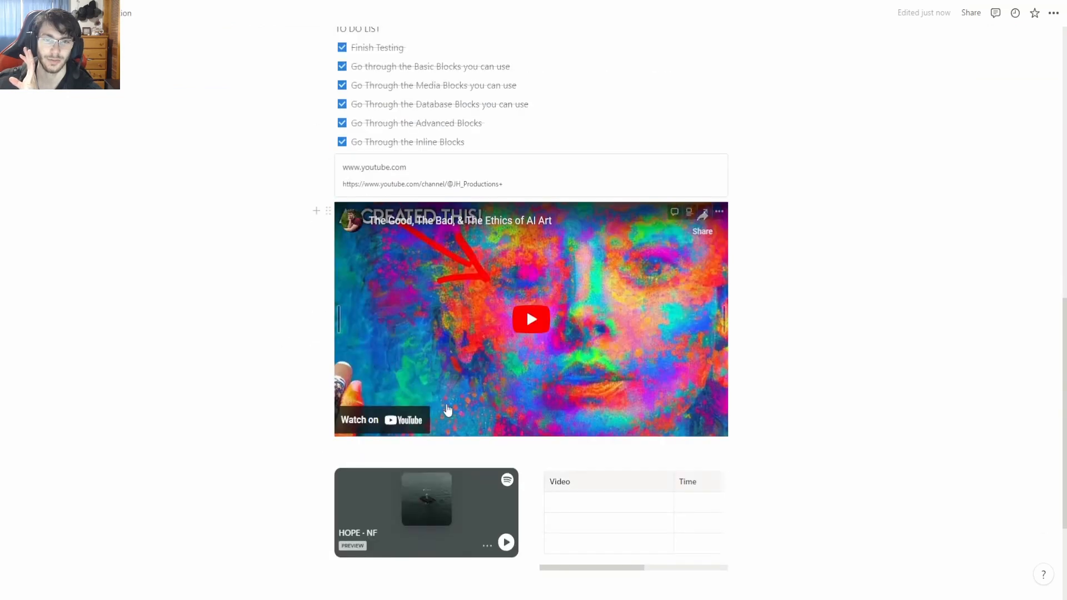
{"action": "scroll", "coordinate": [452, 345], "scroll_direction": "down", "scroll_amount": 3}
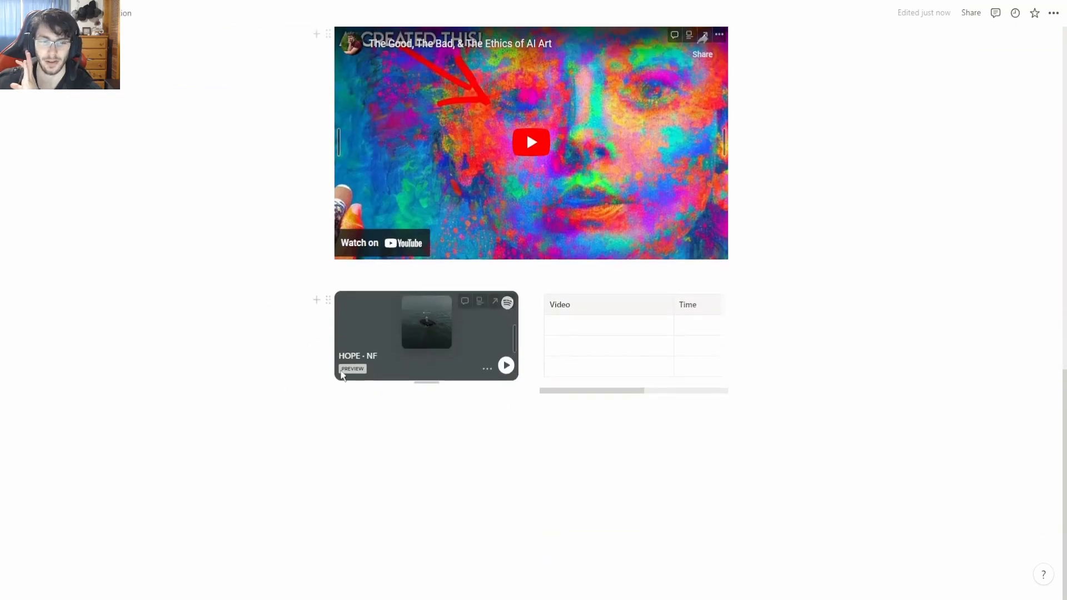
{"action": "left_click", "coordinate": [389, 414]}
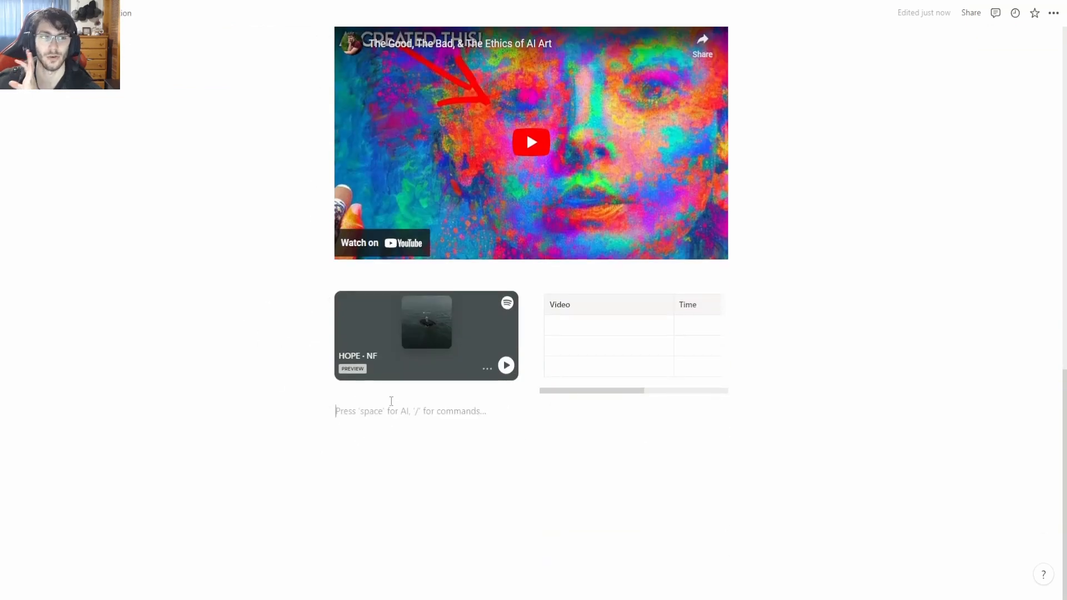
- Follow the Testing Notion page's backlink to Sub Page of Experimentation and open its Databases page
{"action": "scroll", "coordinate": [391, 400], "scroll_direction": "up", "scroll_amount": 15}
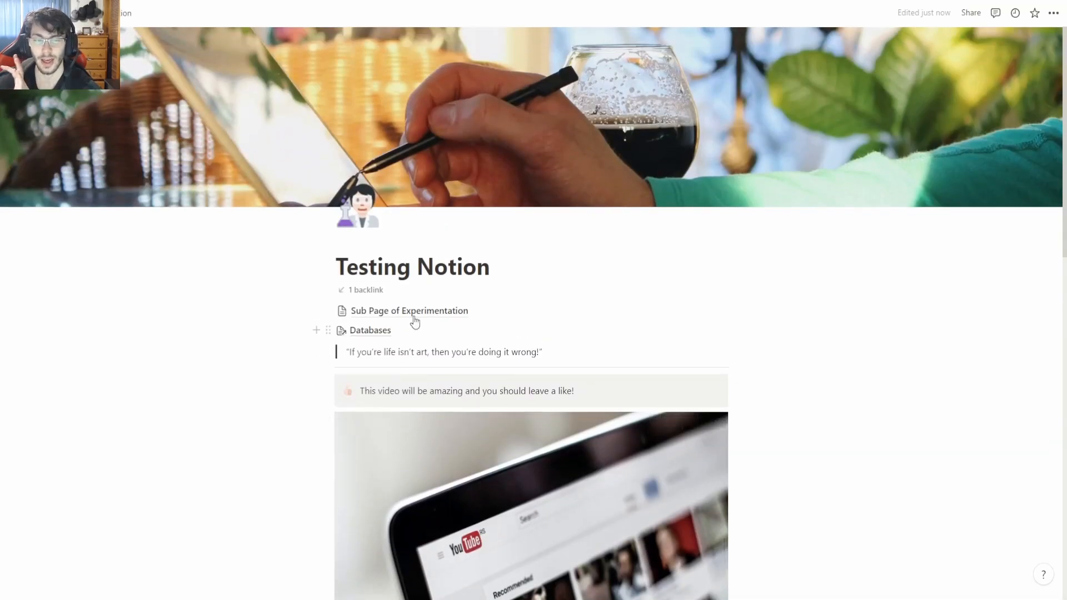
{"action": "left_click", "coordinate": [370, 292]}
{"action": "left_click", "coordinate": [316, 328]}
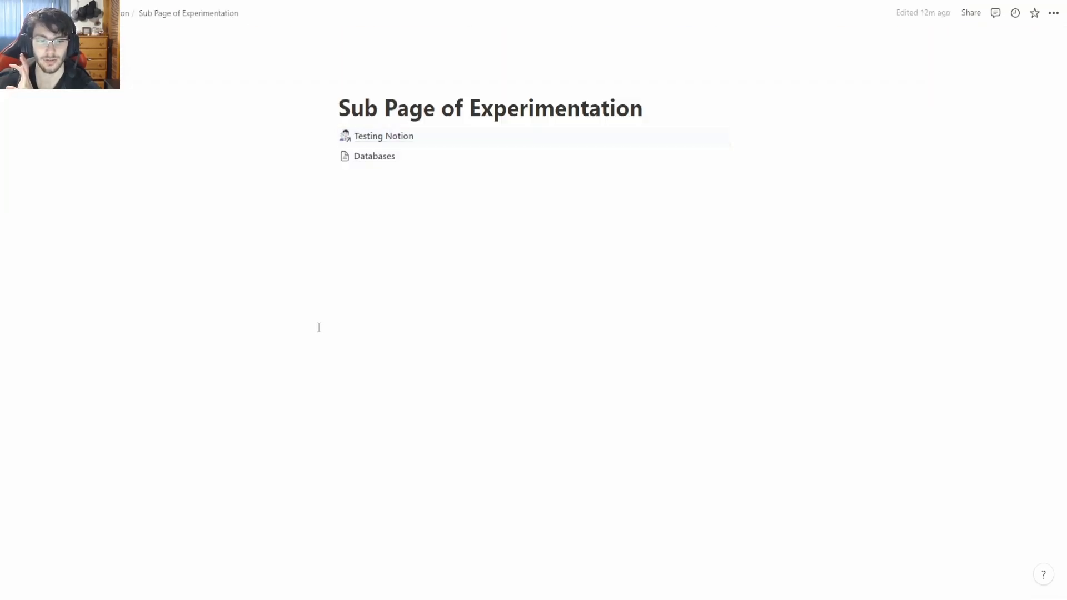
{"action": "left_click", "coordinate": [351, 158]}
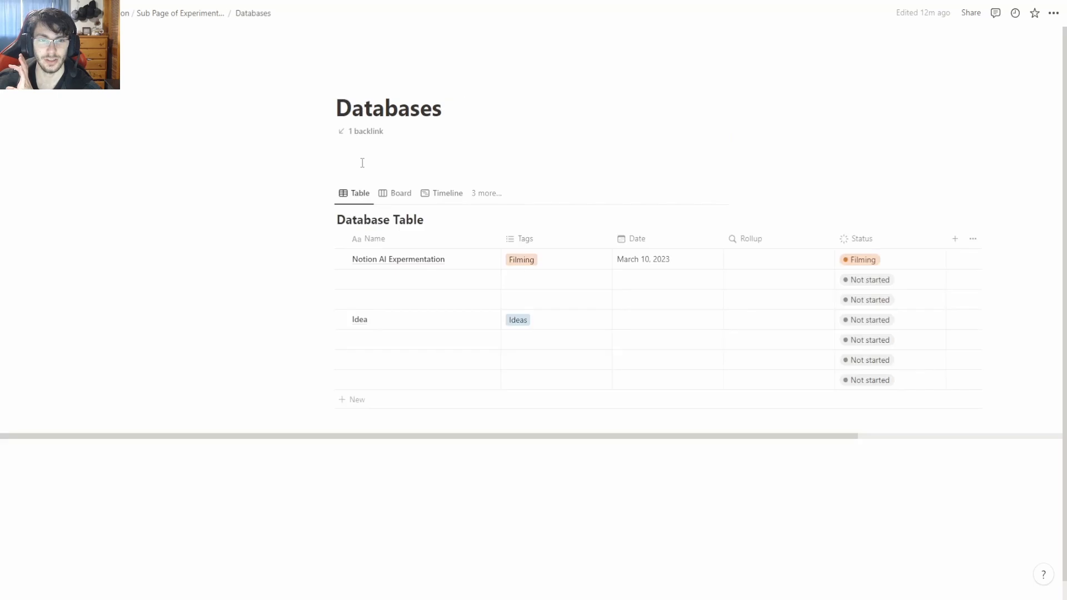
- Follow the Databases page's backlink to Testing Notion and place the cursor on the empty line below the two columns
{"action": "left_click", "coordinate": [361, 132]}
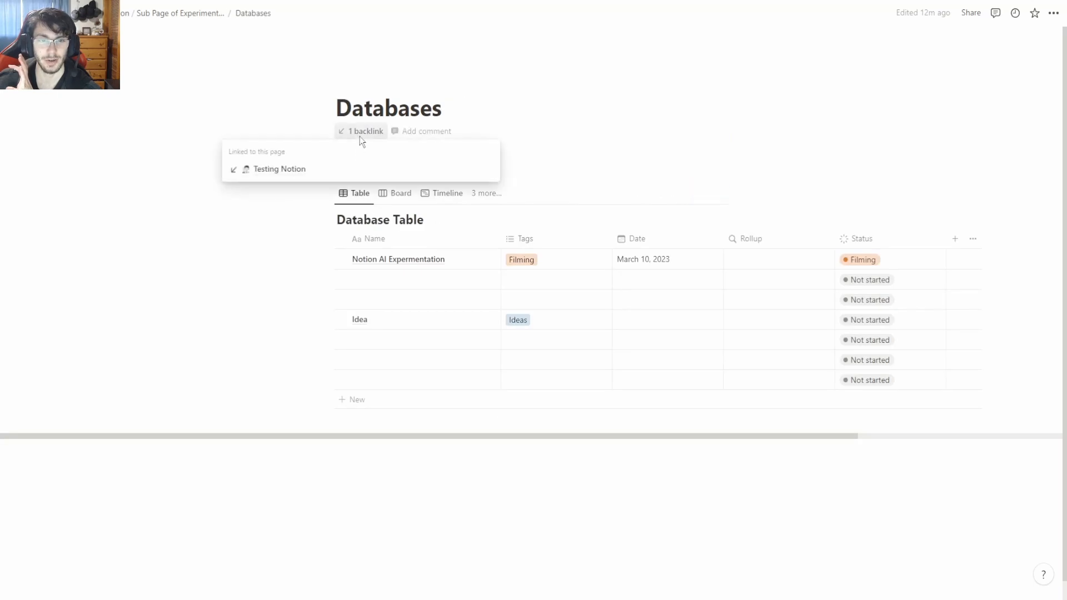
{"action": "left_click", "coordinate": [283, 168]}
{"action": "scroll", "coordinate": [392, 164], "scroll_direction": "down", "scroll_amount": 15}
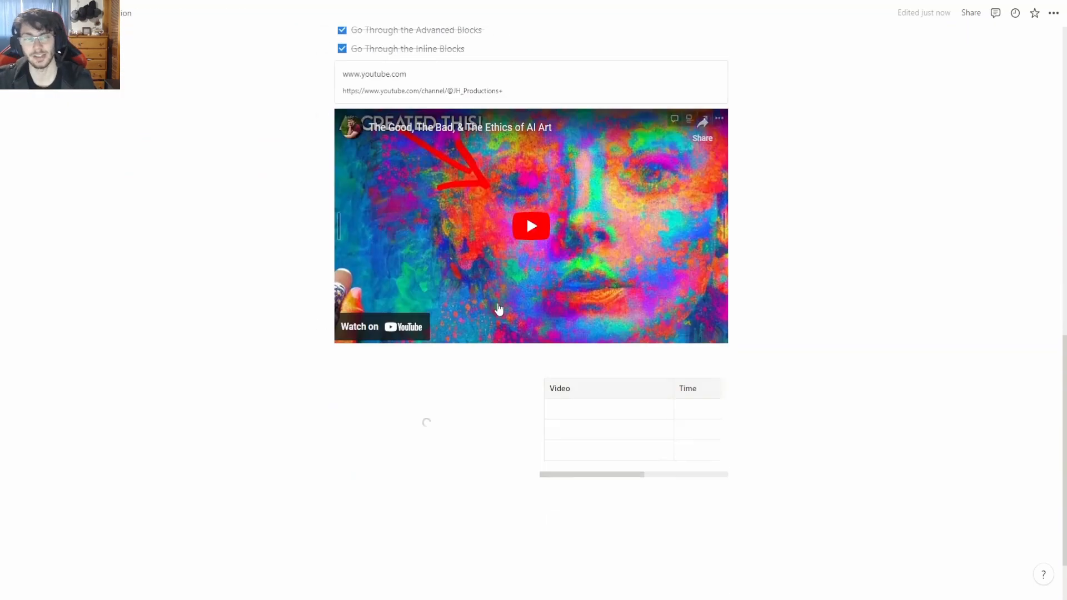
{"action": "left_click", "coordinate": [486, 479]}
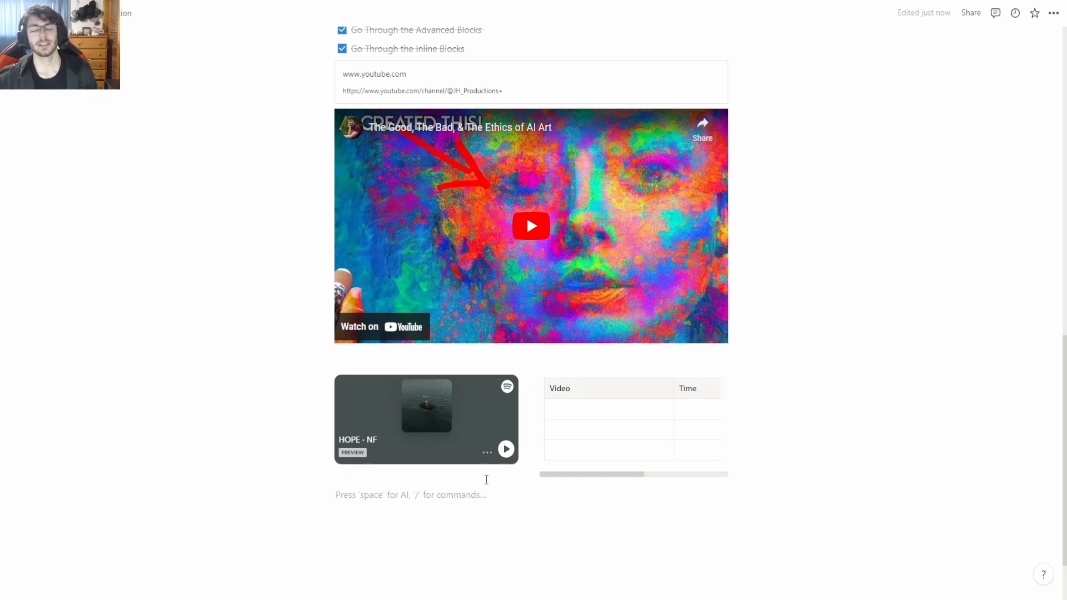